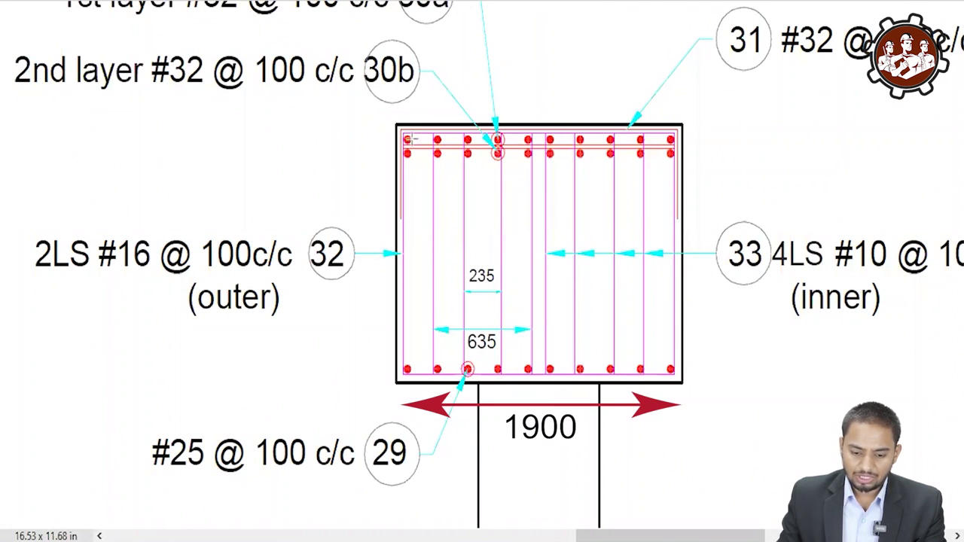
Temporarily mark the section's left bars, stirrup, @ 100c/c spacing text and 32 bar bubble, then clear the markup.
{"action": "left_click_drag", "start_coordinate": [404, 131], "coordinate": [575, 297]}
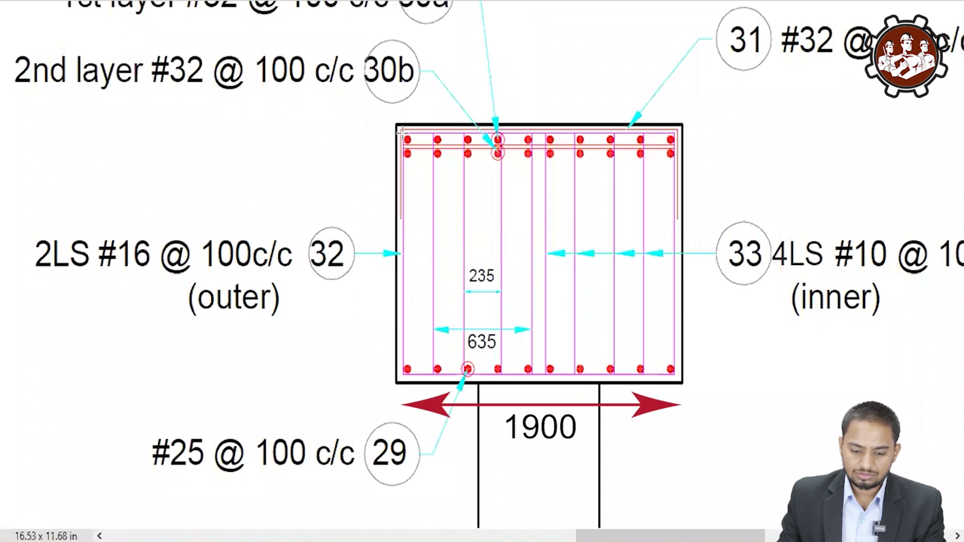
{"action": "left_click_drag", "start_coordinate": [400, 130], "coordinate": [675, 371]}
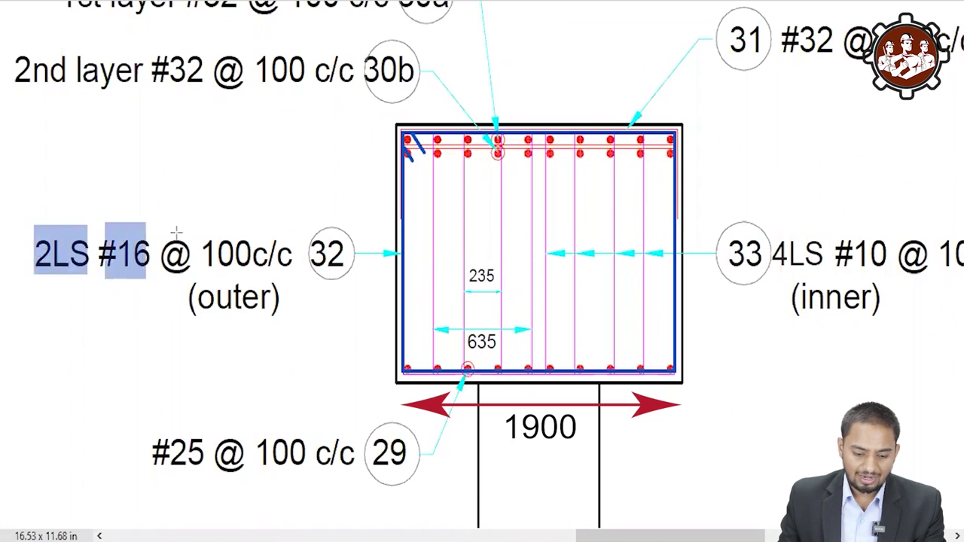
{"action": "mouse_move", "coordinate": [176, 232]}
{"action": "left_mouse_down"}
{"action": "mouse_move", "coordinate": [279, 278]}
{"action": "mouse_move", "coordinate": [312, 336]}
{"action": "left_mouse_up"}
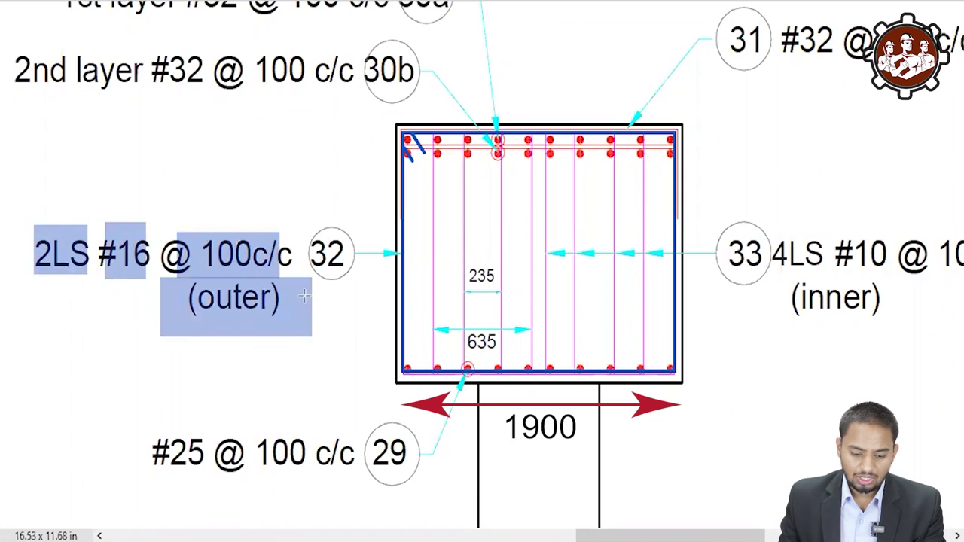
{"action": "left_click_drag", "start_coordinate": [336, 256], "coordinate": [361, 282]}
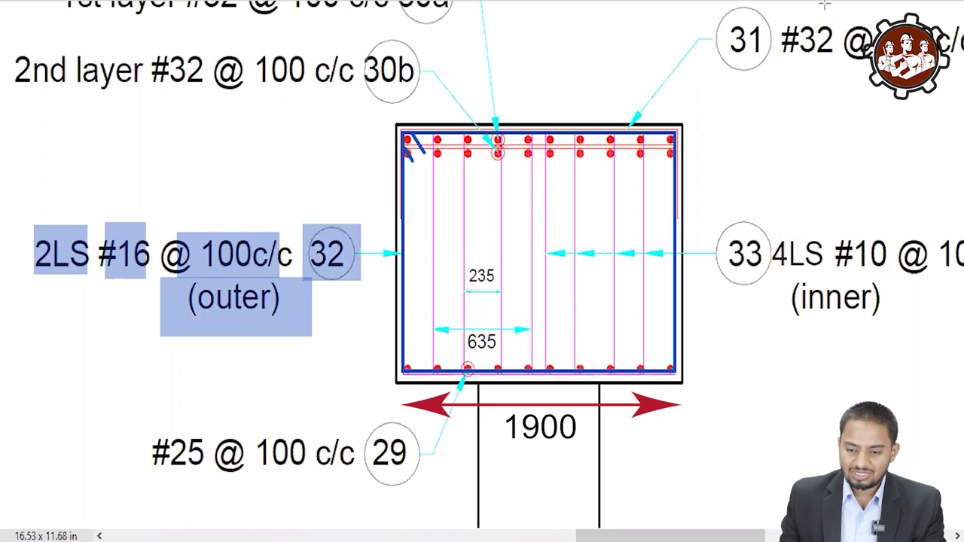
{"action": "key", "text": "Escape"}
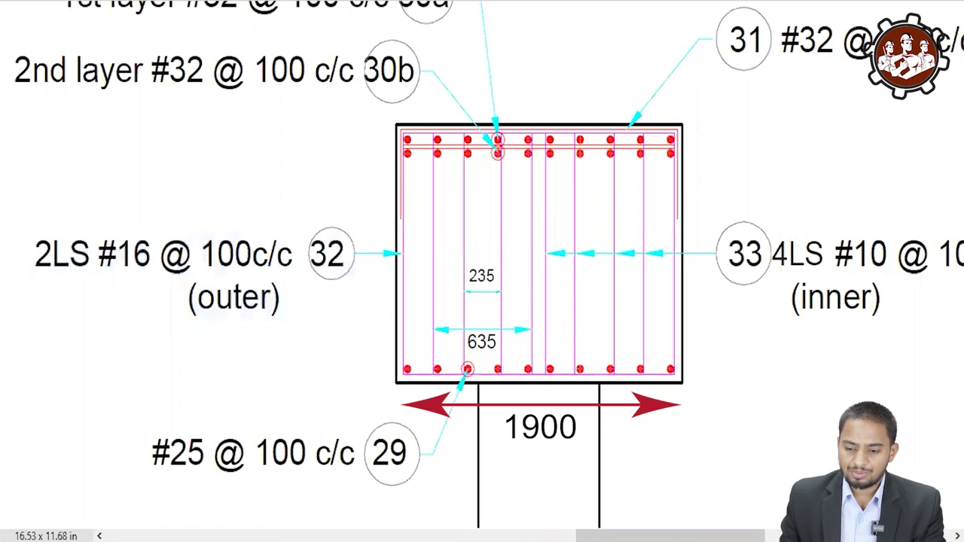
Navigate to the CROSS SECTION (PIER) drawing, showing the pier cap with its 1800, 3000 and 650 dimensions.
{"action": "scroll", "coordinate": [663, 146], "scroll_direction": "down", "scroll_amount": 3}
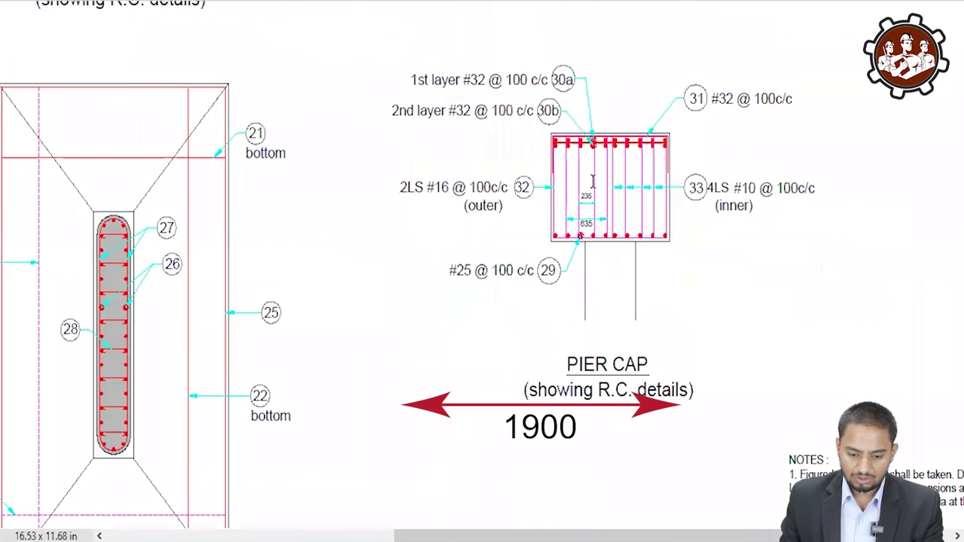
{"action": "scroll", "coordinate": [452, 141], "scroll_direction": "up", "scroll_amount": 3}
{"action": "scroll", "coordinate": [452, 140], "scroll_direction": "up", "scroll_amount": 5}
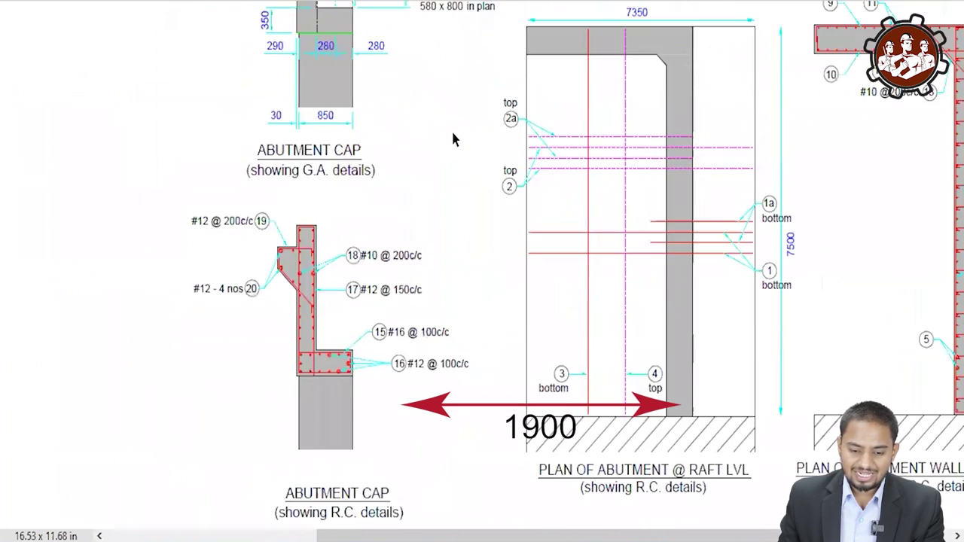
{"action": "scroll", "coordinate": [452, 135], "scroll_direction": "up", "scroll_amount": 2}
{"action": "scroll", "coordinate": [452, 134], "scroll_direction": "up", "scroll_amount": 2}
{"action": "scroll", "coordinate": [452, 132], "scroll_direction": "up", "scroll_amount": 3}
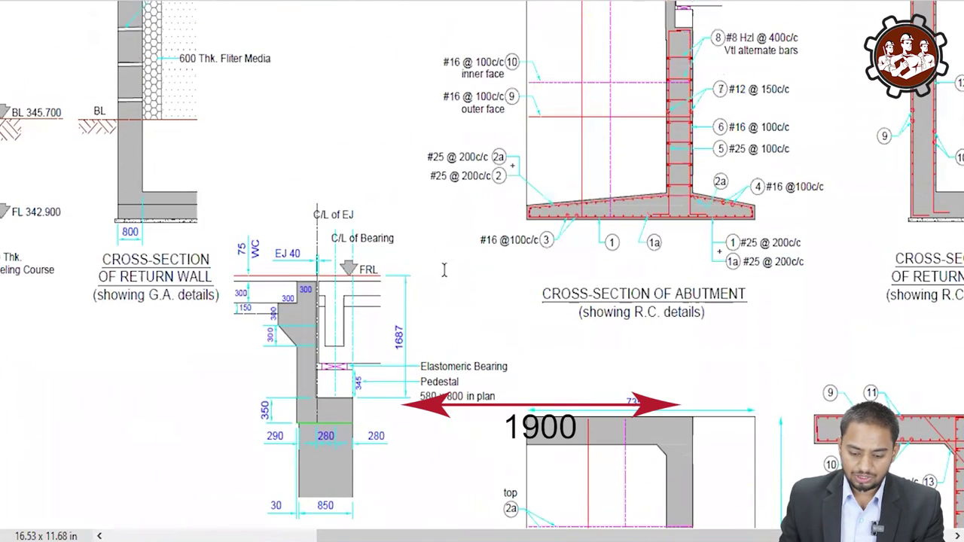
{"action": "scroll", "coordinate": [342, 382], "scroll_direction": "up", "scroll_amount": 3}
{"action": "scroll", "coordinate": [342, 382], "scroll_direction": "left", "scroll_amount": 3}
{"action": "scroll", "coordinate": [342, 382], "scroll_direction": "up", "scroll_amount": 3}
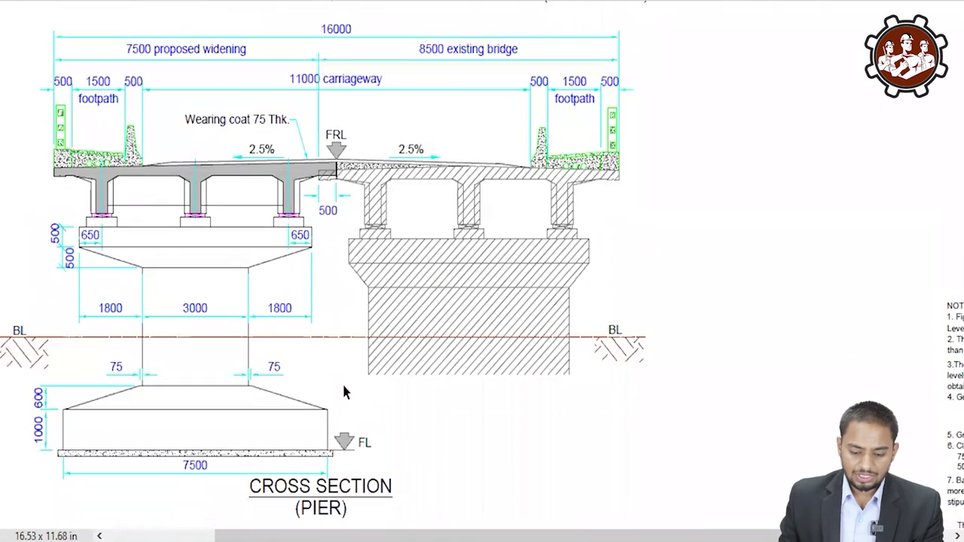
{"action": "scroll", "coordinate": [339, 364], "scroll_direction": "left", "scroll_amount": 3}
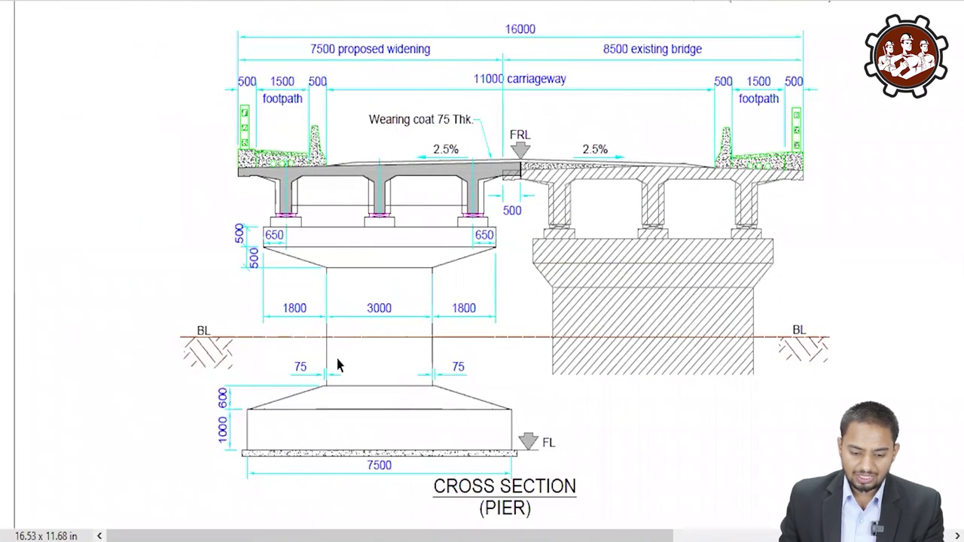
{"action": "scroll", "coordinate": [339, 363], "scroll_direction": "up", "scroll_amount": 1}
{"action": "scroll", "coordinate": [384, 363], "scroll_direction": "up", "scroll_amount": 1}
{"action": "scroll", "coordinate": [409, 409], "scroll_direction": "up", "scroll_amount": 1}
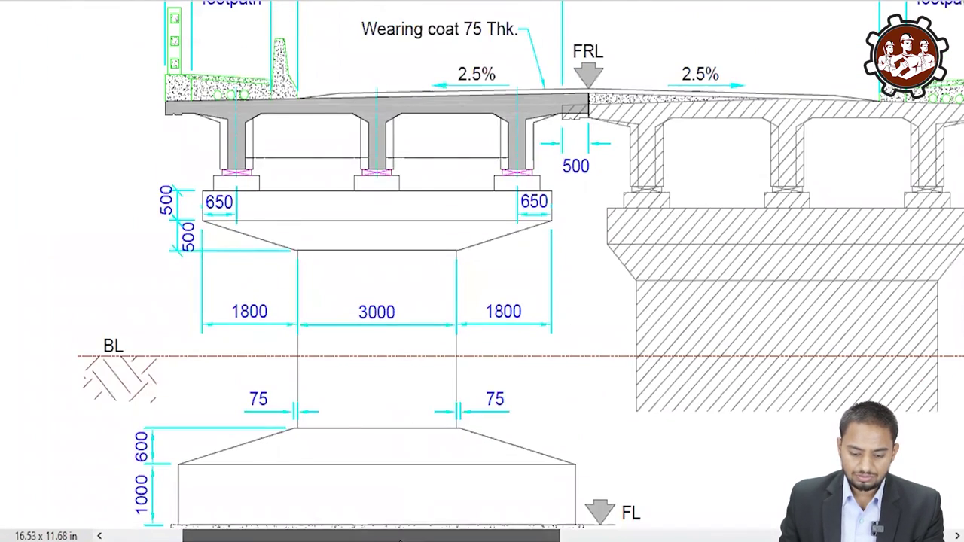
{"action": "scroll", "coordinate": [515, 503], "scroll_direction": "left", "scroll_amount": 3}
{"action": "scroll", "coordinate": [712, 427], "scroll_direction": "up", "scroll_amount": 1}
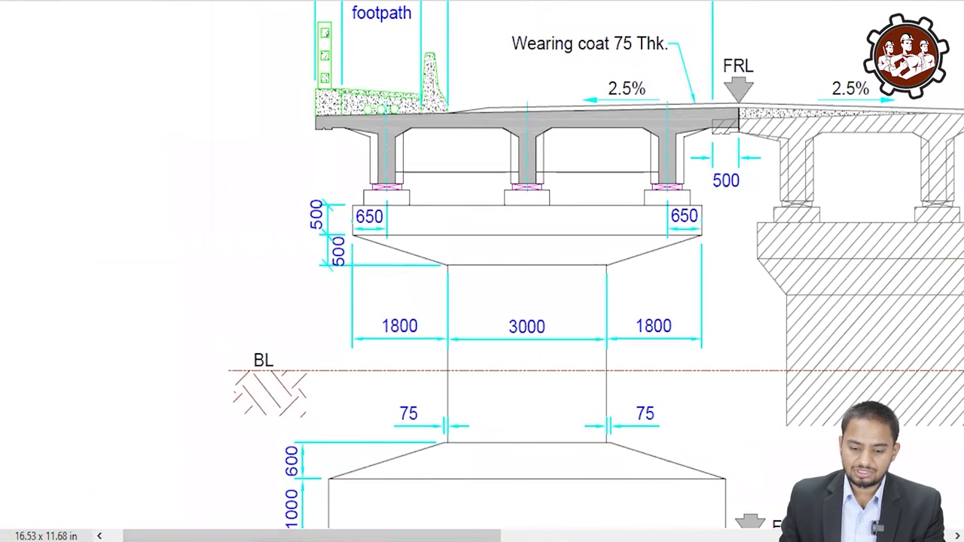
{"action": "scroll", "coordinate": [623, 326], "scroll_direction": "up", "scroll_amount": 1}
{"action": "scroll", "coordinate": [587, 376], "scroll_direction": "left", "scroll_amount": 2}
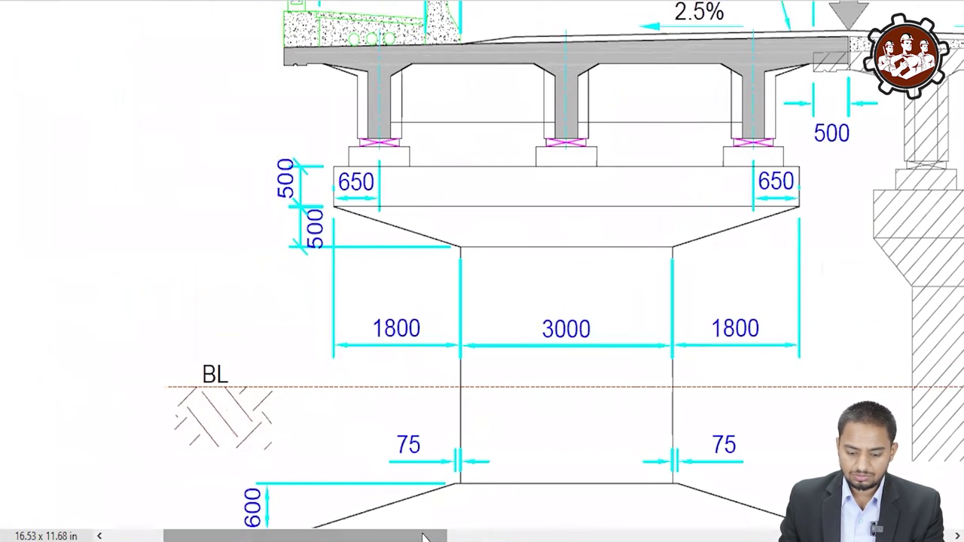
{"action": "scroll", "coordinate": [563, 418], "scroll_direction": "up", "scroll_amount": 1}
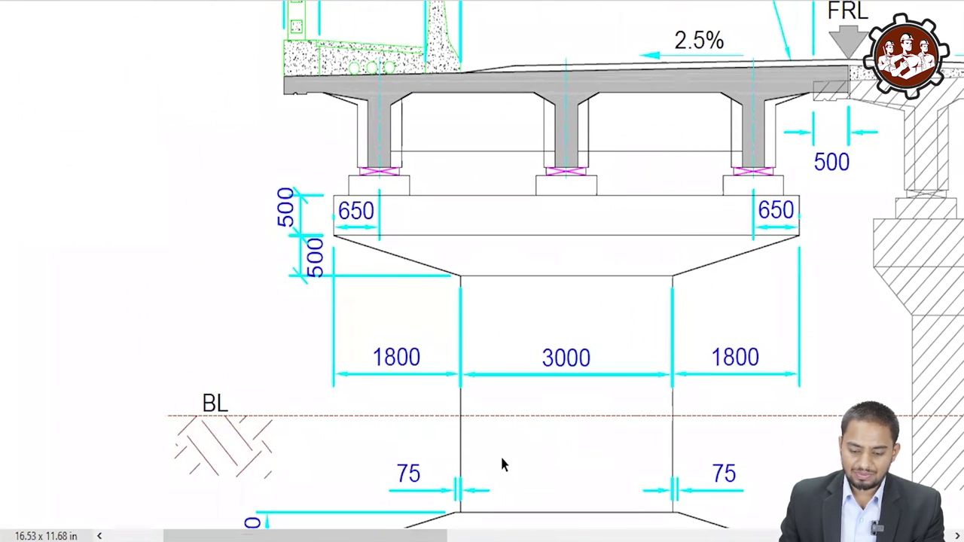
{"action": "left_click_drag", "start_coordinate": [426, 536], "coordinate": [398, 539]}
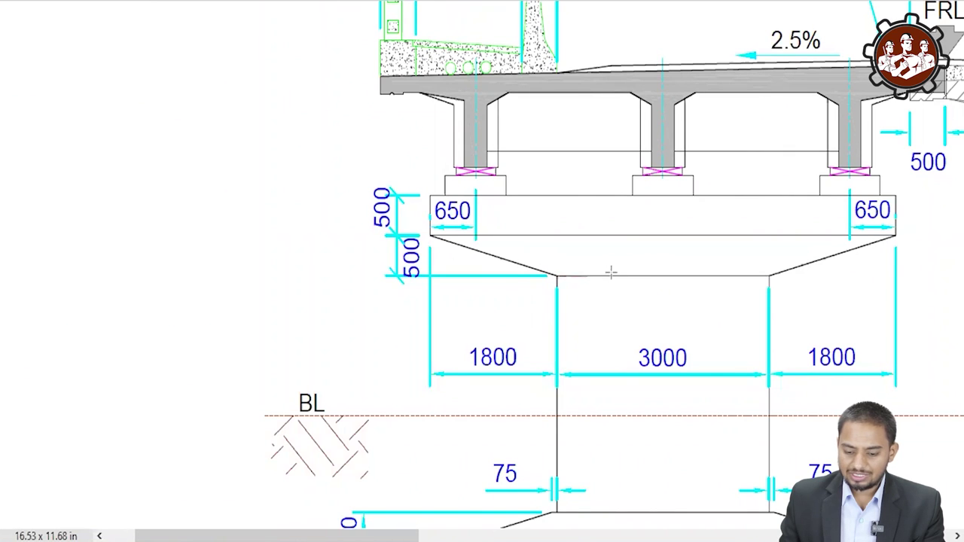
Cover the deck above the pier cap with a white rectangle and begin tracing the cap outline in thick lines.
{"action": "mouse_move", "coordinate": [557, 277]}
{"action": "left_mouse_down"}
{"action": "mouse_move", "coordinate": [695, 245]}
{"action": "mouse_move", "coordinate": [754, 217]}
{"action": "mouse_move", "coordinate": [770, 194]}
{"action": "left_mouse_up"}
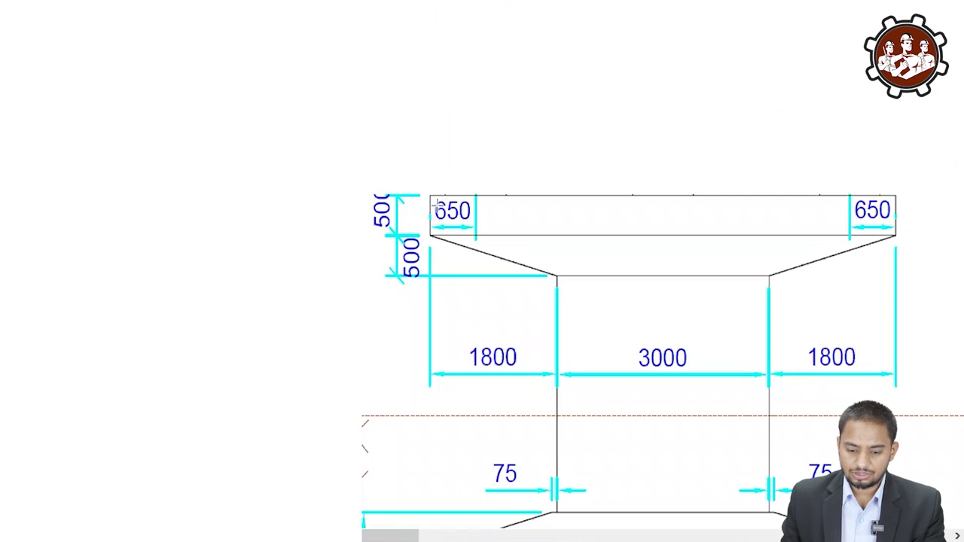
{"action": "mouse_move", "coordinate": [427, 194]}
{"action": "left_mouse_down"}
{"action": "mouse_move", "coordinate": [883, 195]}
{"action": "mouse_move", "coordinate": [896, 238]}
{"action": "mouse_move", "coordinate": [555, 279]}
{"action": "mouse_move", "coordinate": [430, 194]}
{"action": "left_mouse_up"}
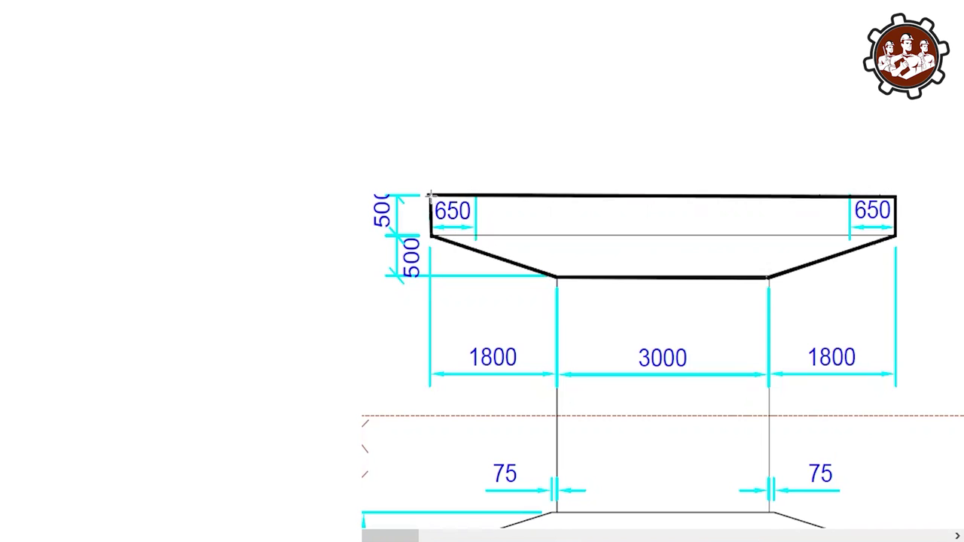
Extend the outline through the sloped top edge, back top corner and right slanted side edges of the cap.
{"action": "left_click", "coordinate": [430, 196]}
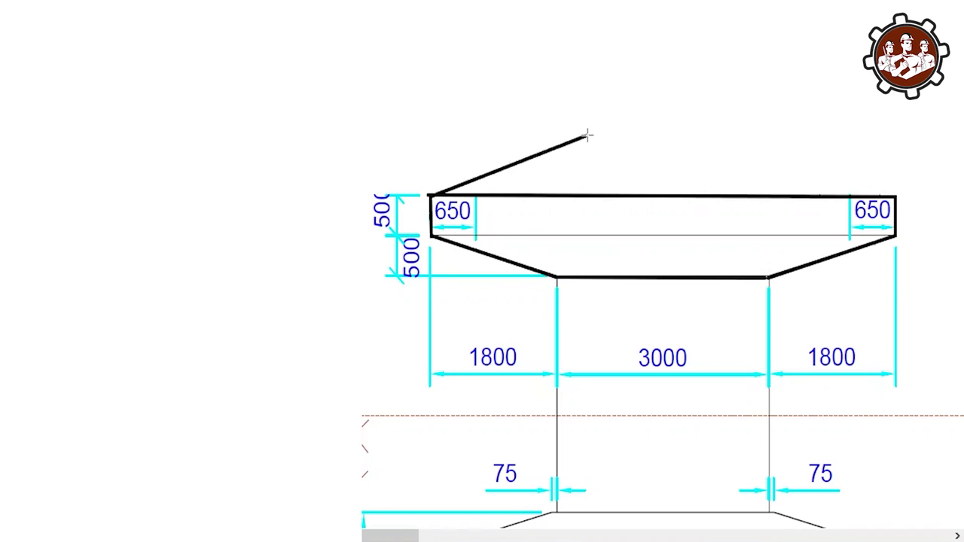
{"action": "left_click", "coordinate": [587, 136]}
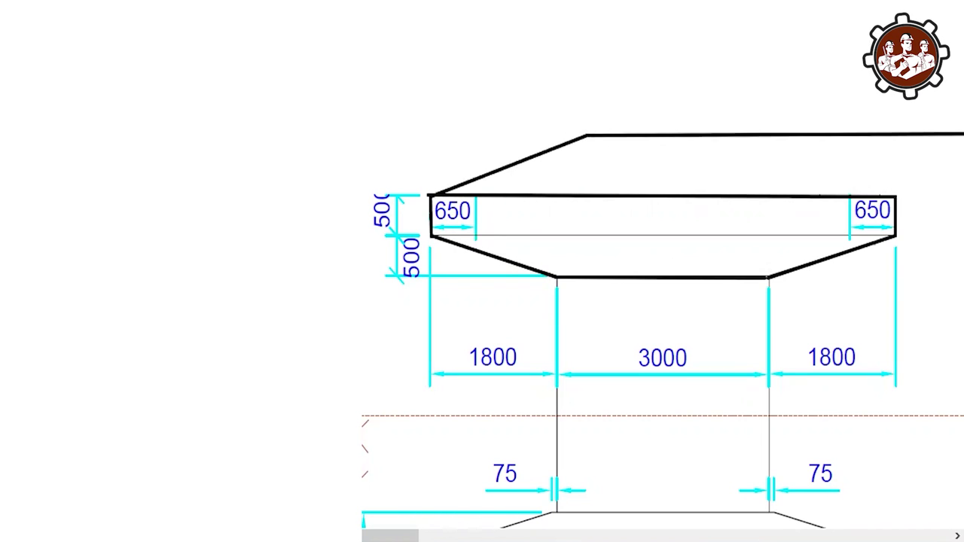
{"action": "left_click", "coordinate": [897, 195]}
{"action": "left_click", "coordinate": [896, 236]}
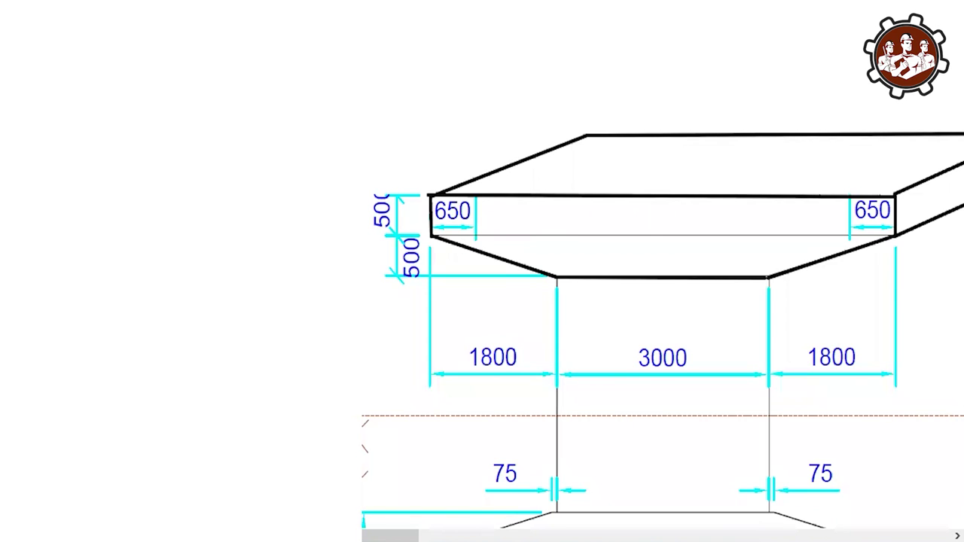
Draw red lines over the left and right 1800 overhang dimensions.
{"action": "left_click", "coordinate": [558, 374]}
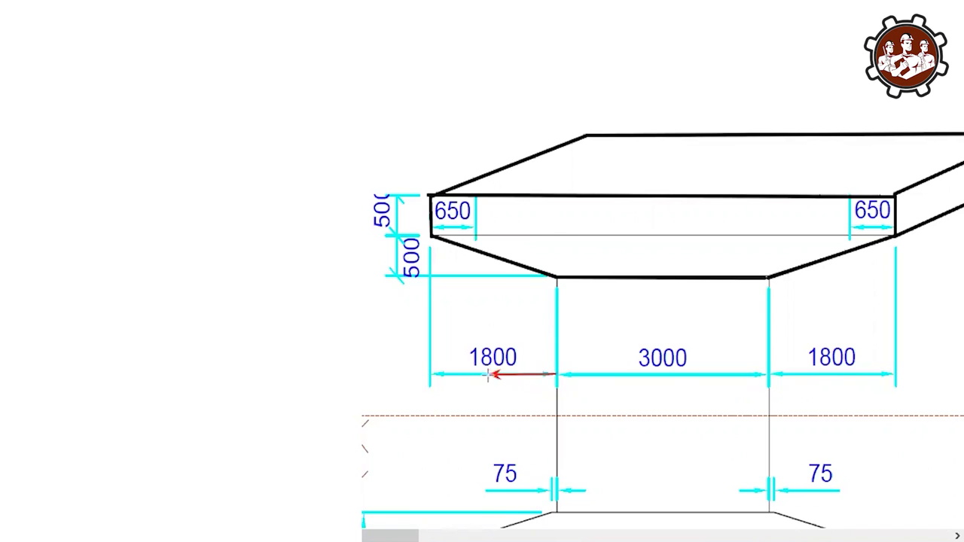
{"action": "left_click", "coordinate": [432, 374]}
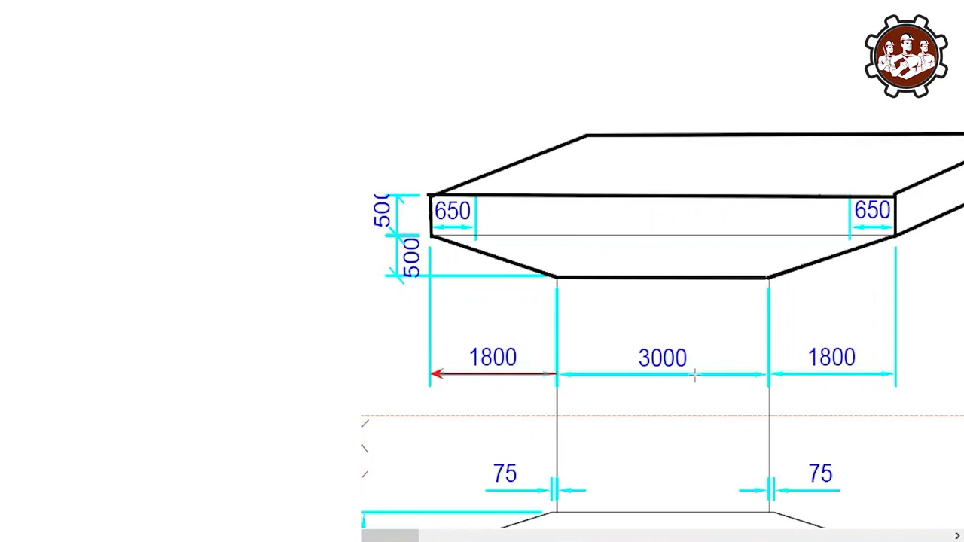
{"action": "left_click", "coordinate": [770, 374]}
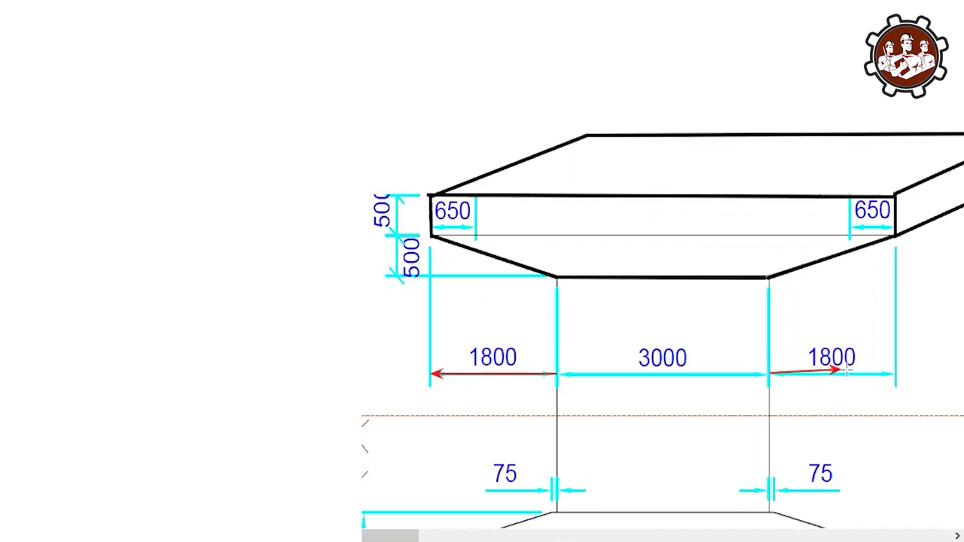
{"action": "left_click", "coordinate": [893, 374]}
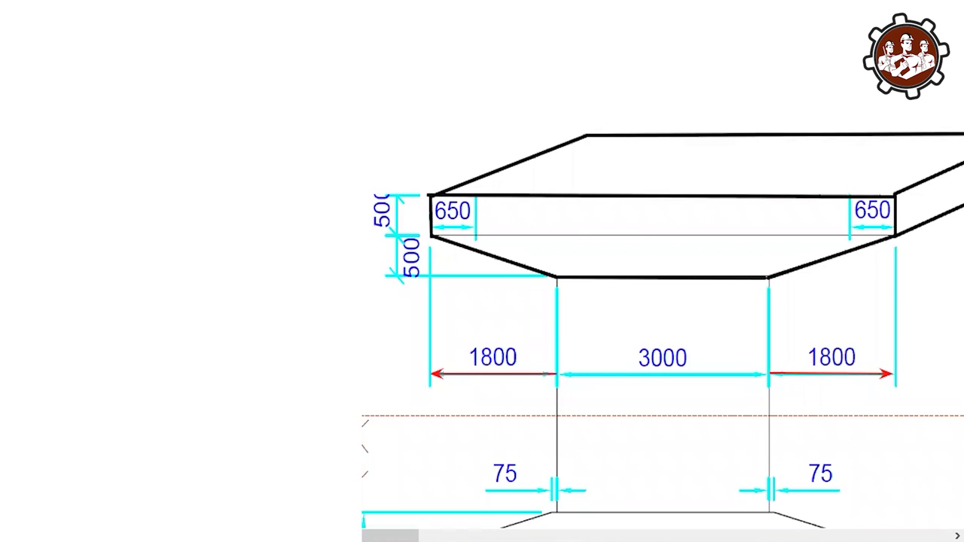
Delete the left and right 650 dimensions from the pier cap ends.
{"action": "left_click", "coordinate": [441, 211]}
{"action": "key", "text": "Delete"}
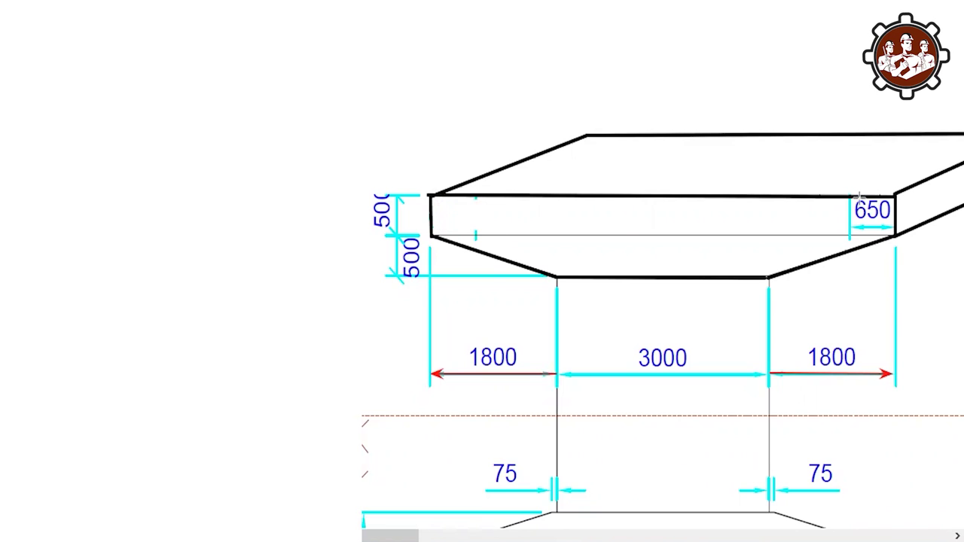
{"action": "left_click", "coordinate": [859, 224]}
{"action": "key", "text": "Delete"}
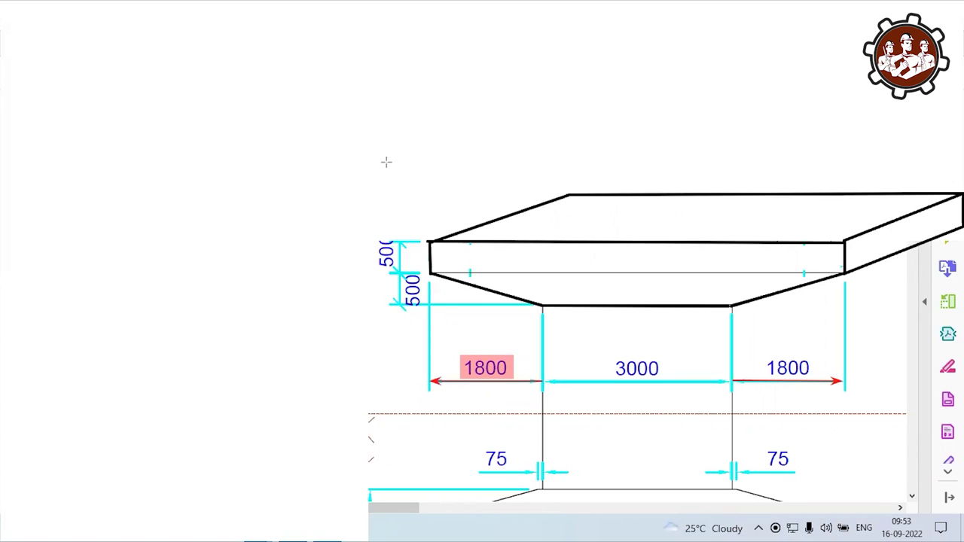
Type 'NO. of bar in trapz.. part = (1800-50)/100 +1 = 19' as one line at the top left.
{"action": "left_click", "coordinate": [22, 65]}
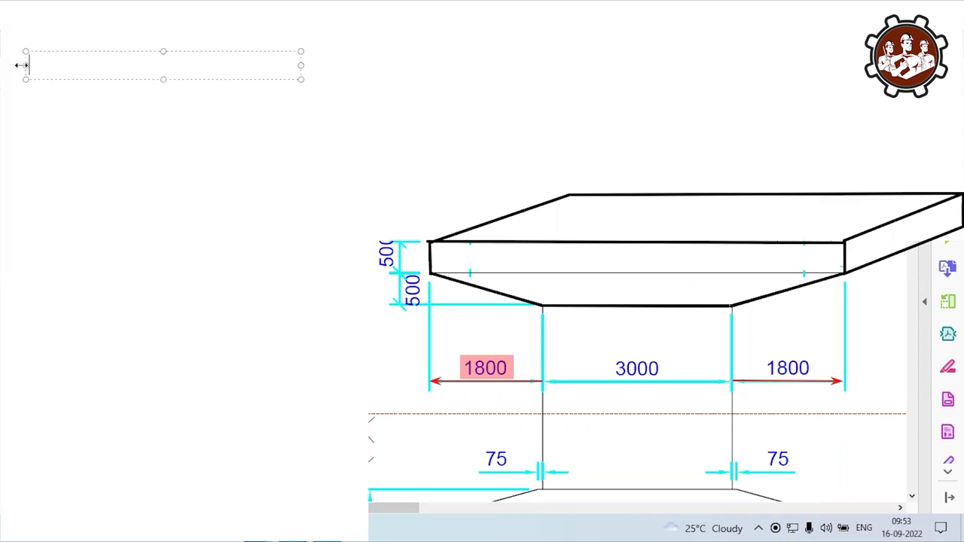
{"action": "type", "text": "NO"}
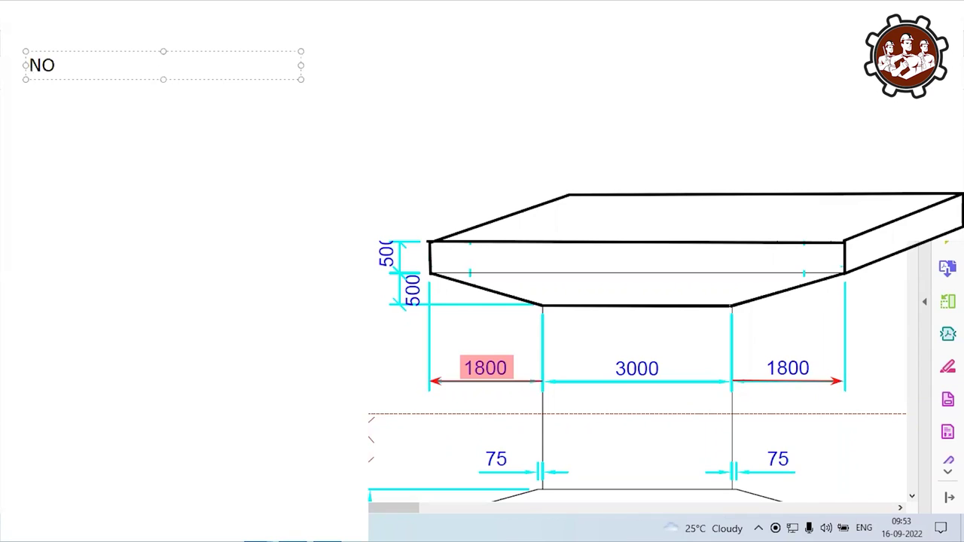
{"action": "type", "text": ". OF"}
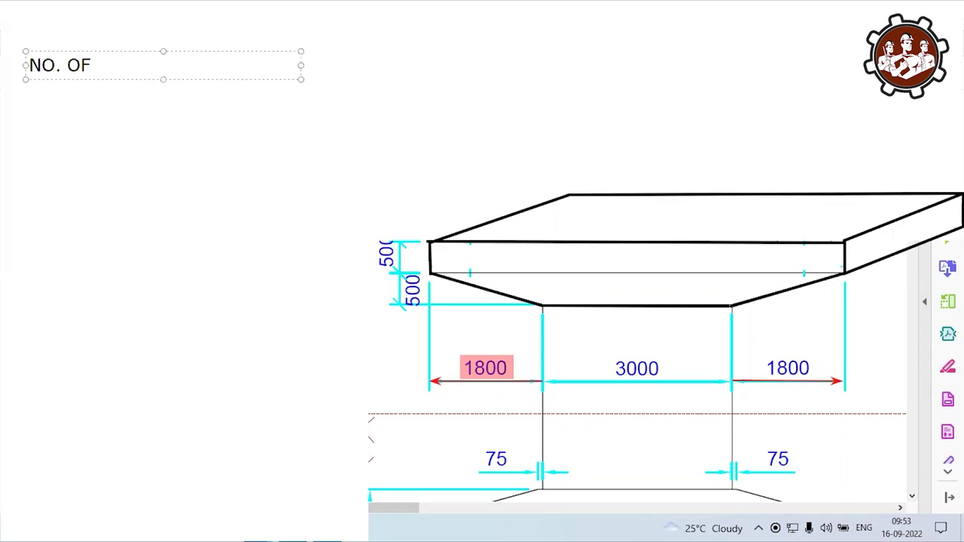
{"action": "key", "text": "BackSpace"}
{"action": "key", "text": "BackSpace"}
{"action": "type", "text": "o"}
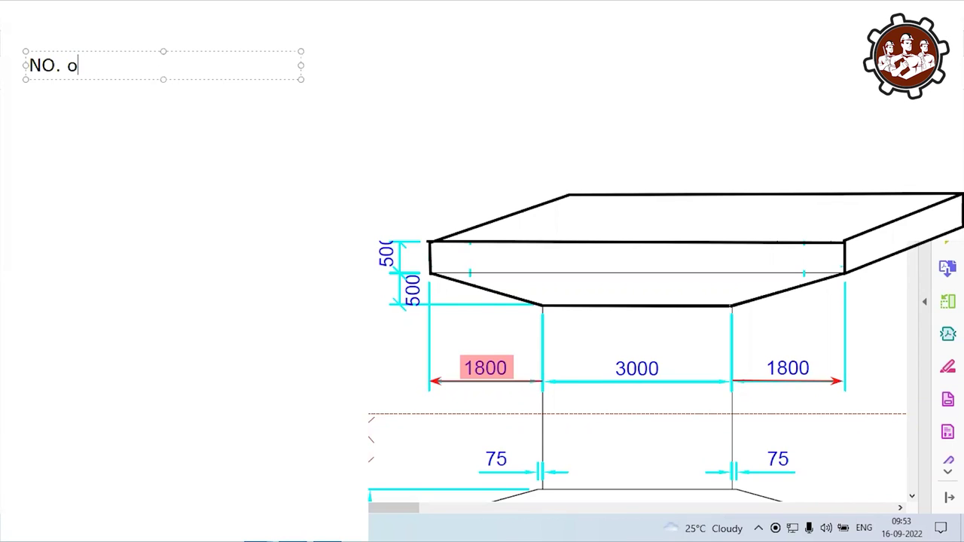
{"action": "type", "text": "f bar "}
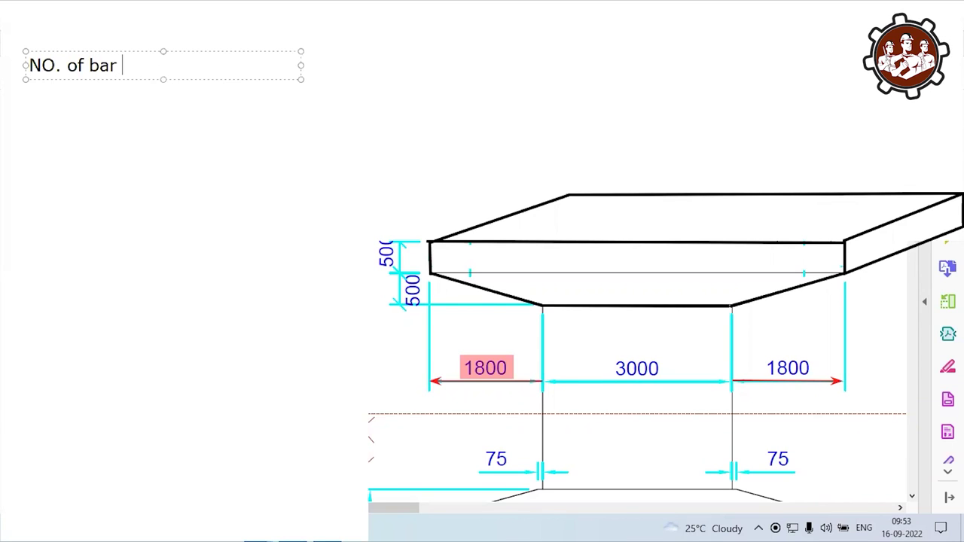
{"action": "type", "text": "in tr"}
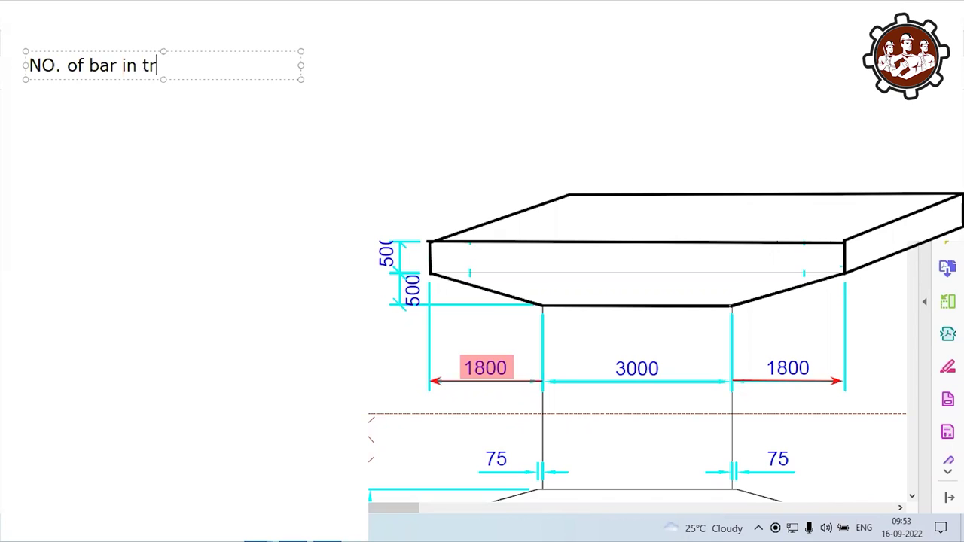
{"action": "type", "text": "apz.. part = "}
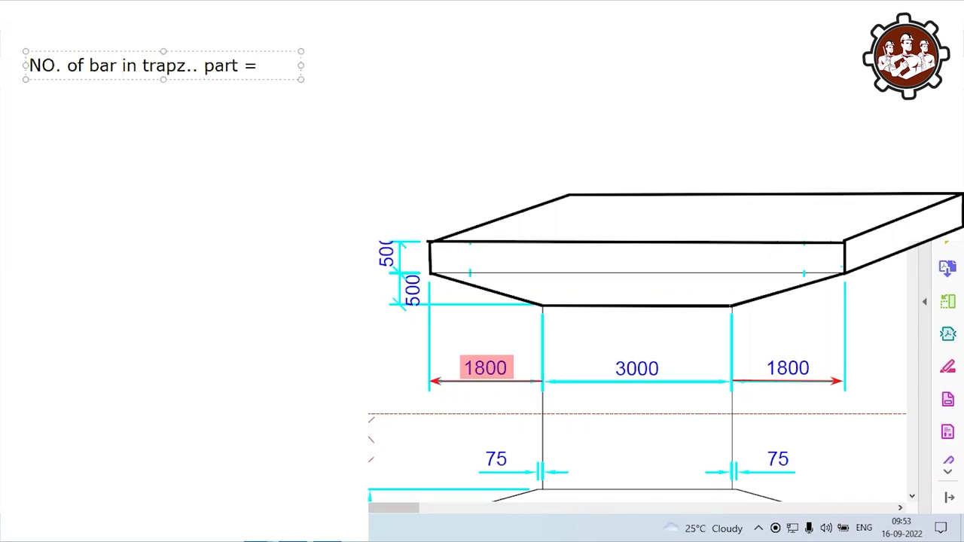
{"action": "type", "text": "(1800"}
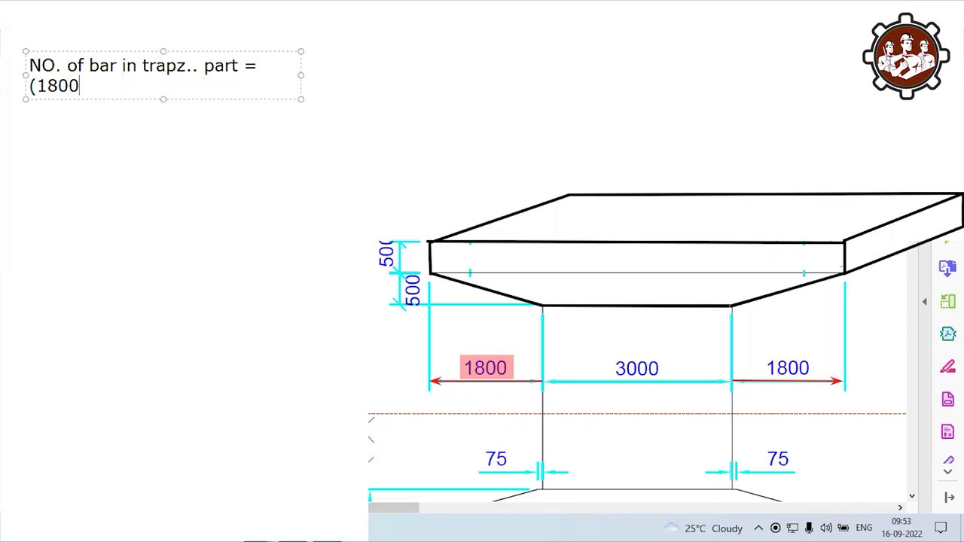
{"action": "type", "text": "-50"}
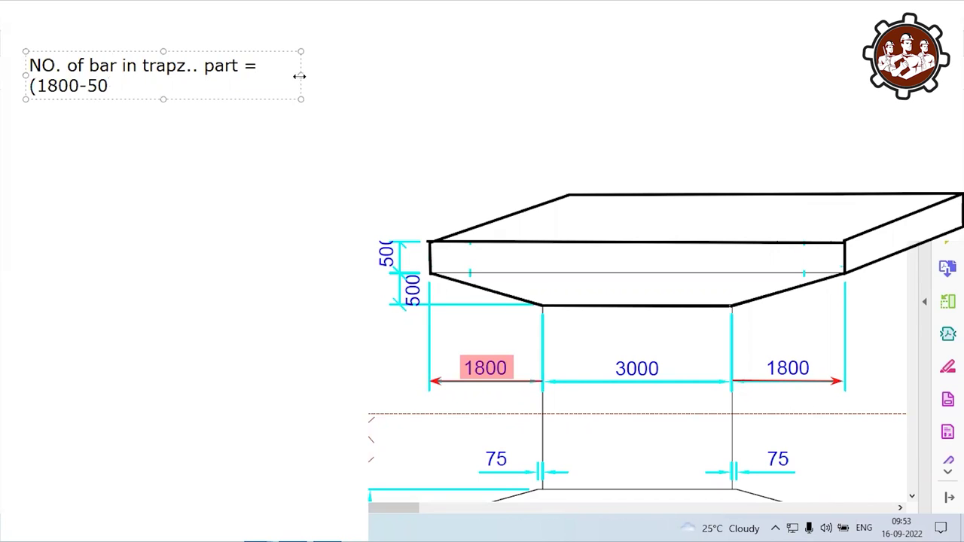
{"action": "left_click_drag", "start_coordinate": [301, 75], "coordinate": [677, 69]}
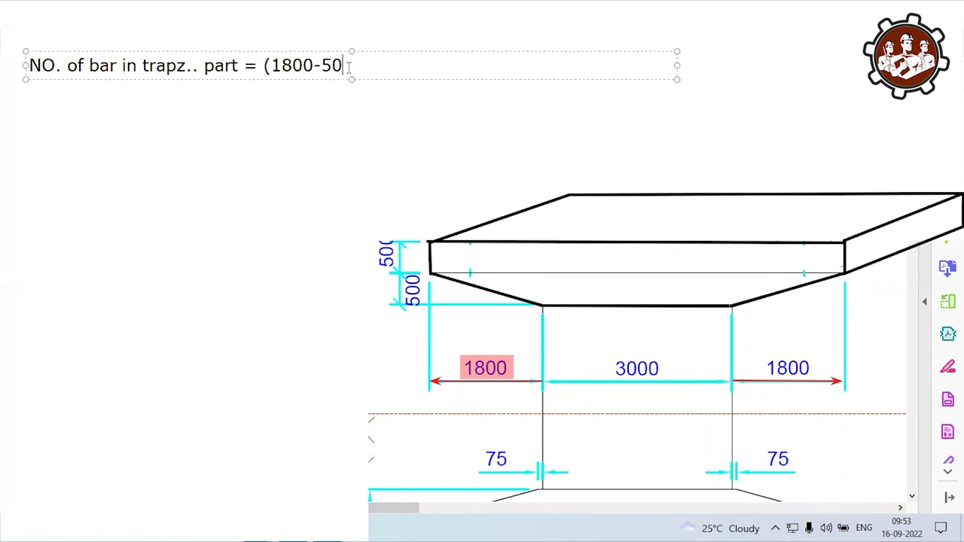
{"action": "type", "text": ")"}
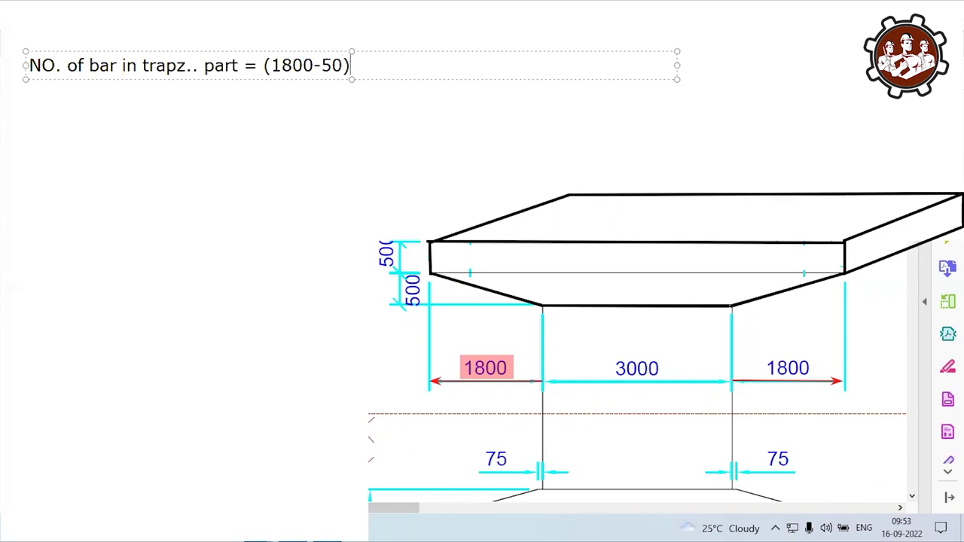
{"action": "type", "text": "/100"}
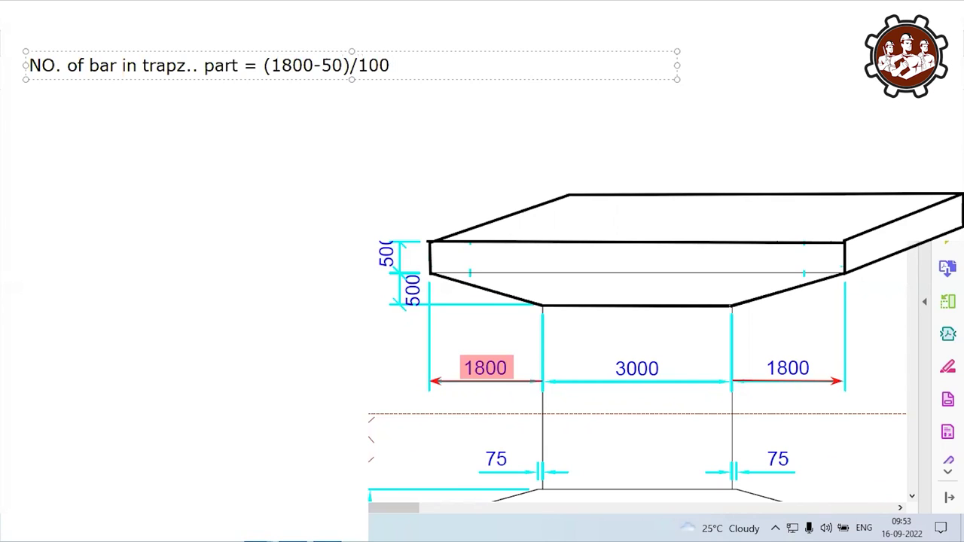
{"action": "type", "text": " +1 = "}
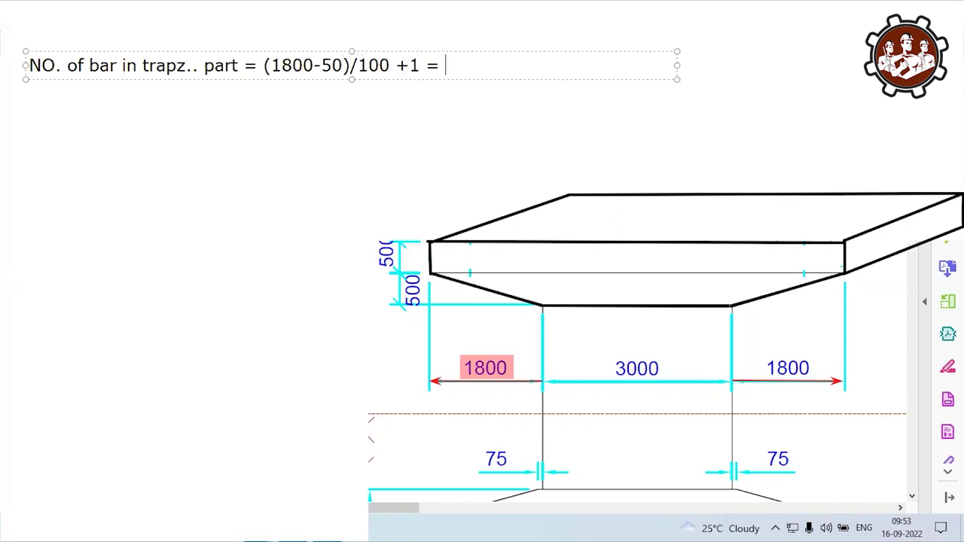
{"action": "type", "text": "19"}
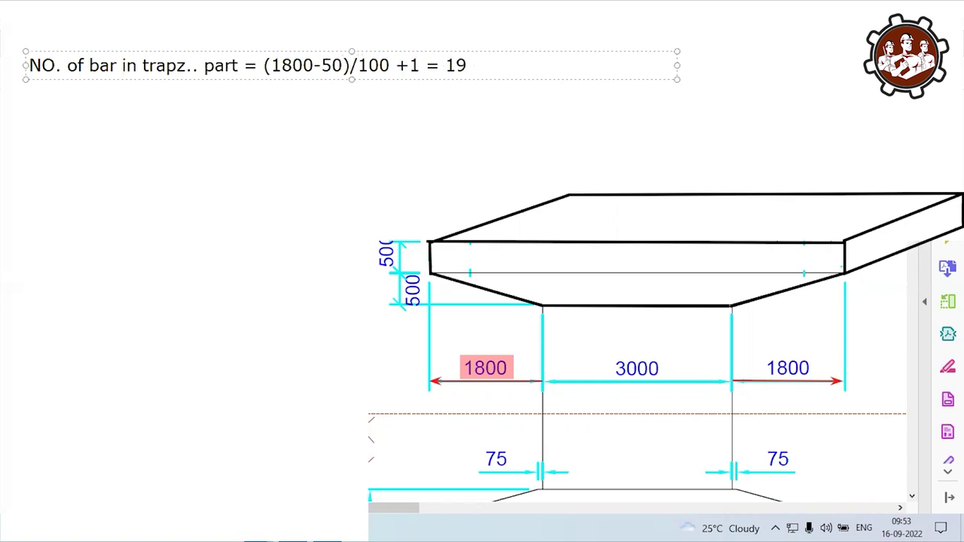
{"action": "left_click", "coordinate": [324, 149]}
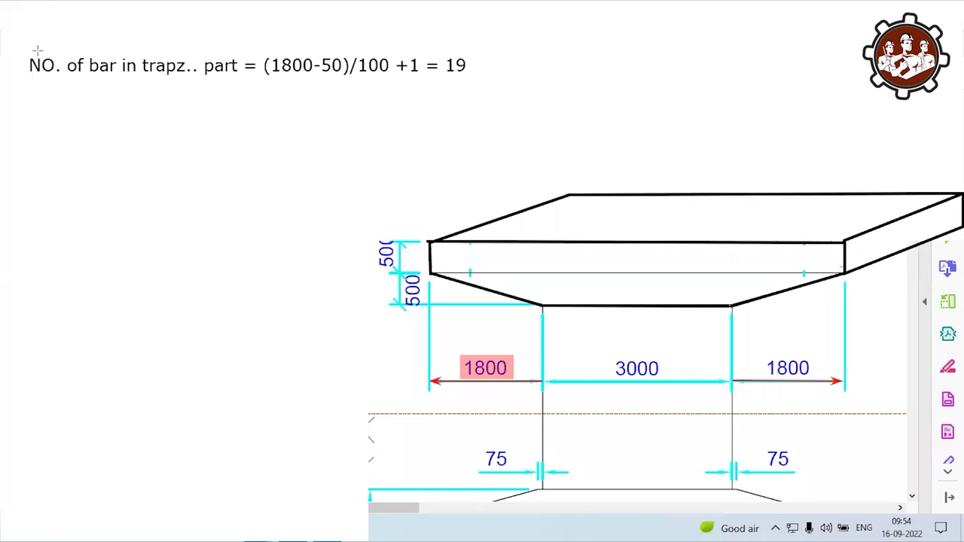
Highlight the bar-count heading and result 19 in pink, and draw red first and last bars on the sloped end.
{"action": "left_click_drag", "start_coordinate": [23, 48], "coordinate": [245, 78]}
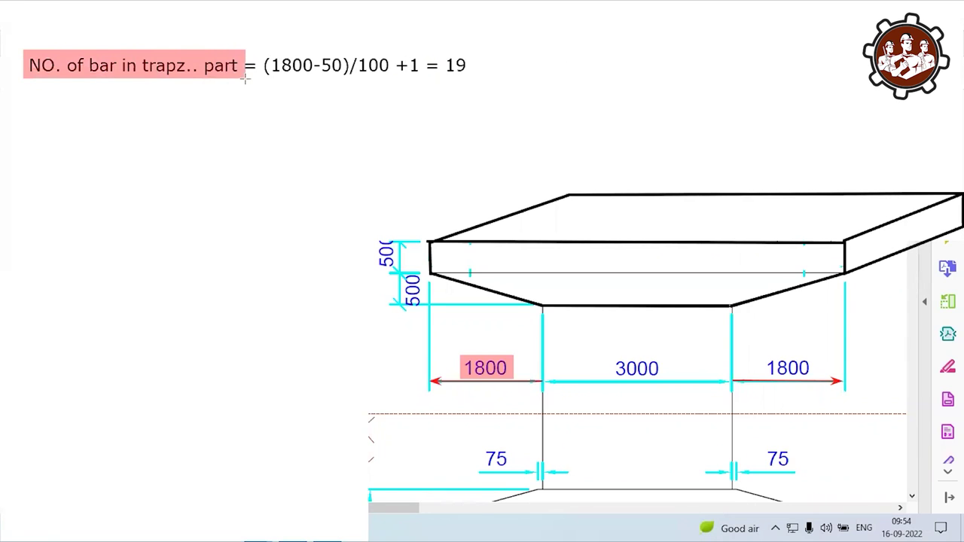
{"action": "left_click_drag", "start_coordinate": [441, 54], "coordinate": [476, 78]}
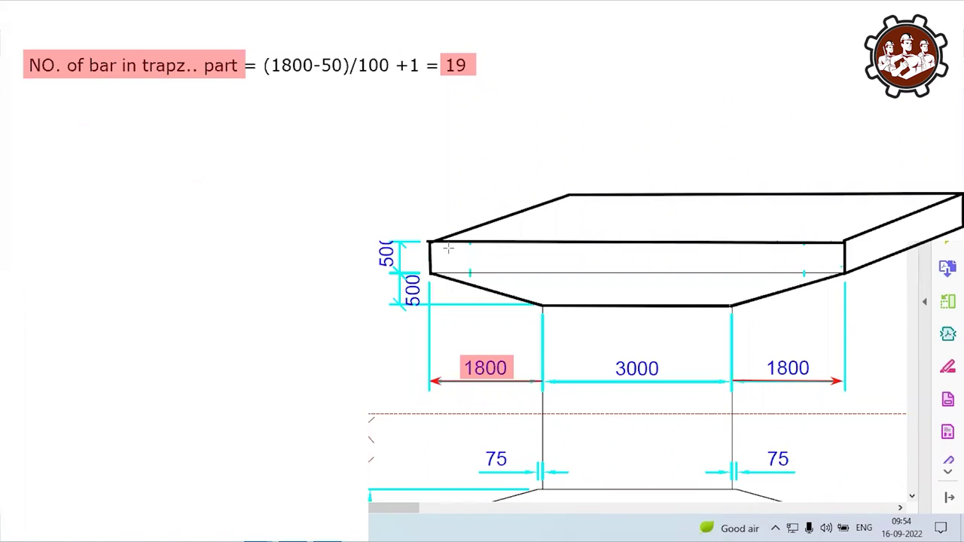
{"action": "left_click_drag", "start_coordinate": [441, 247], "coordinate": [442, 269]}
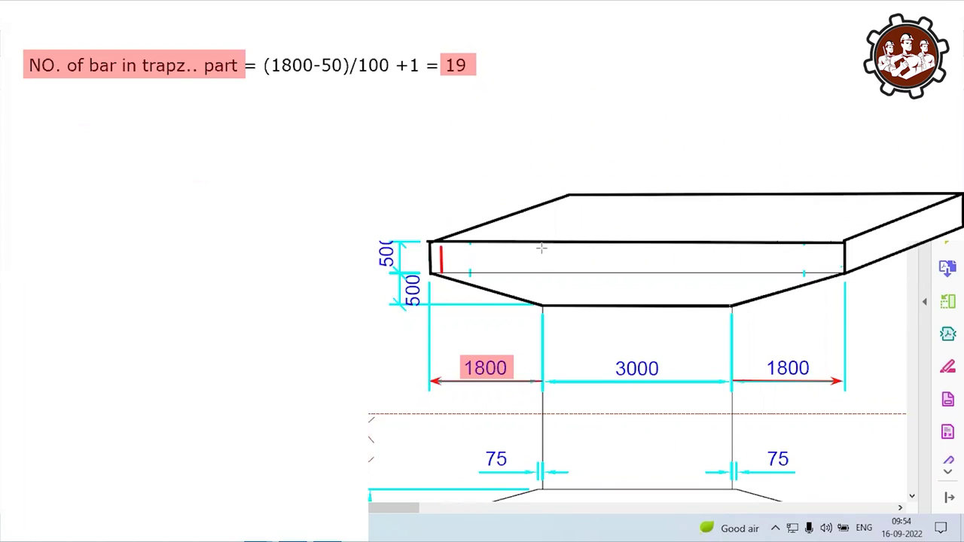
{"action": "left_click_drag", "start_coordinate": [541, 248], "coordinate": [543, 300]}
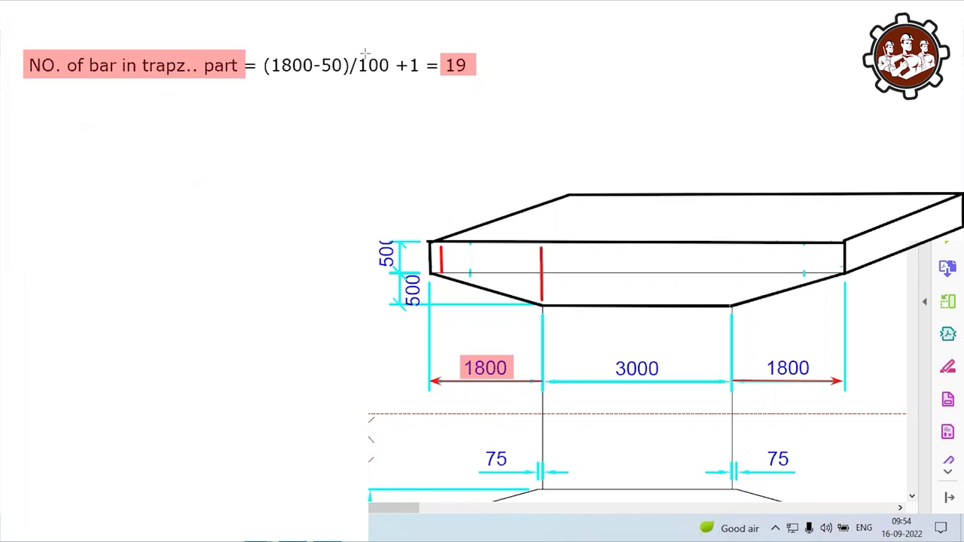
{"action": "left_click", "coordinate": [435, 257]}
Label the first bar 1 and the last bar 19.
{"action": "type", "text": "1"}
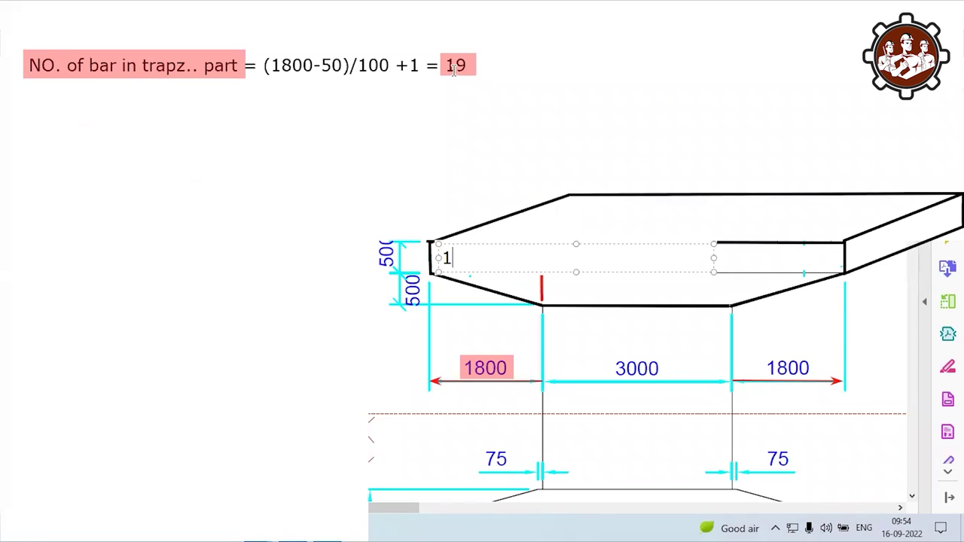
{"action": "key", "text": "Escape"}
{"action": "left_click", "coordinate": [540, 269]}
{"action": "type", "text": "1"}
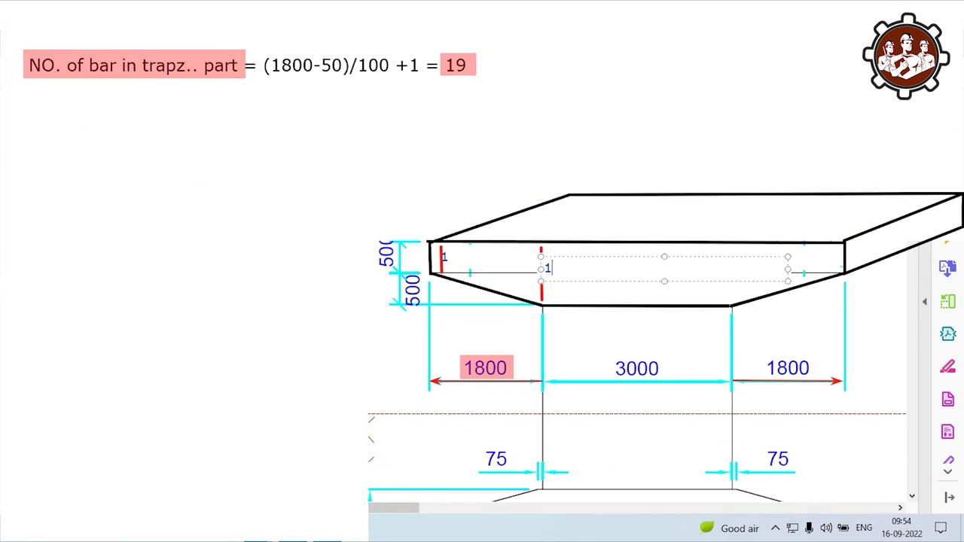
{"action": "type", "text": "9"}
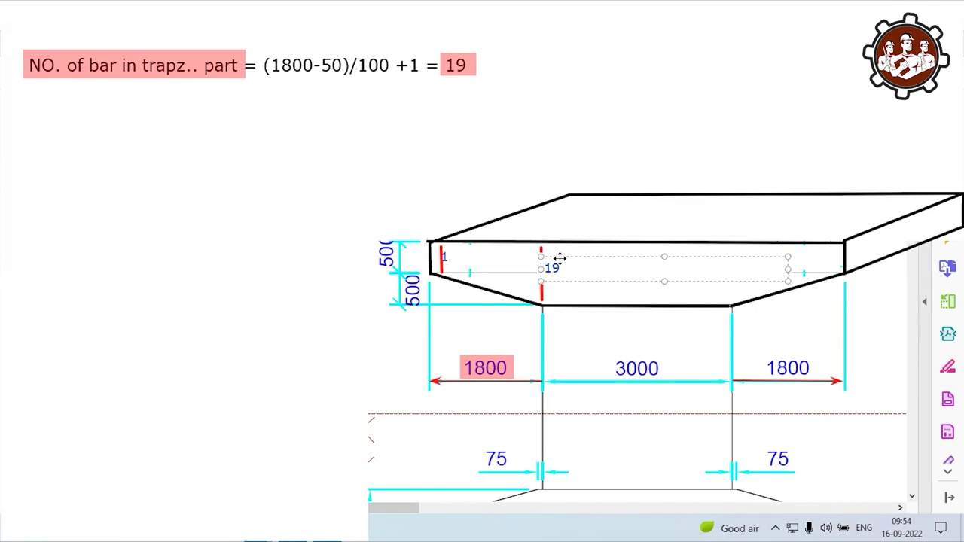
{"action": "left_click_drag", "start_coordinate": [559, 258], "coordinate": [548, 258]}
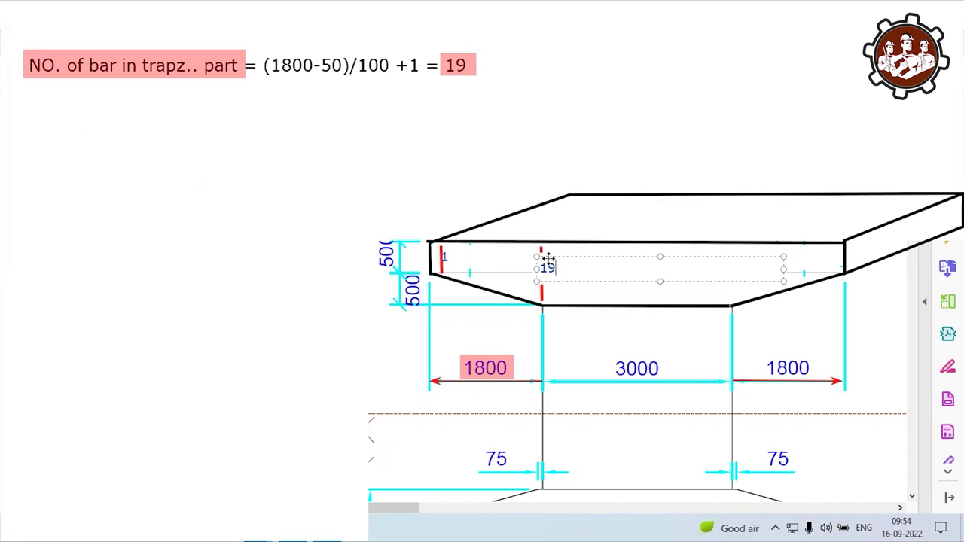
{"action": "key", "text": "Escape"}
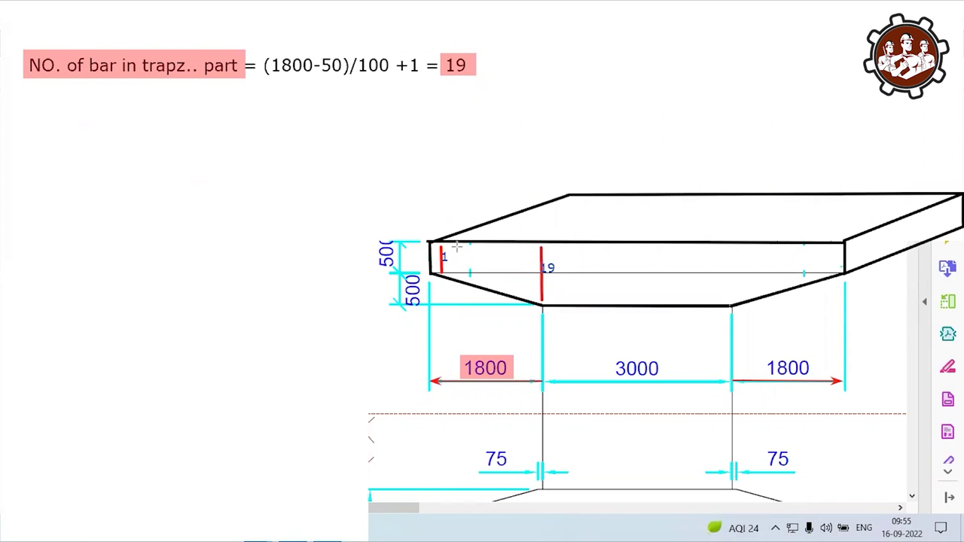
Draw intermediate red bar lines between bars 1 and 19 across the tapered part.
{"action": "left_click", "coordinate": [456, 246]}
{"action": "left_click", "coordinate": [457, 277]}
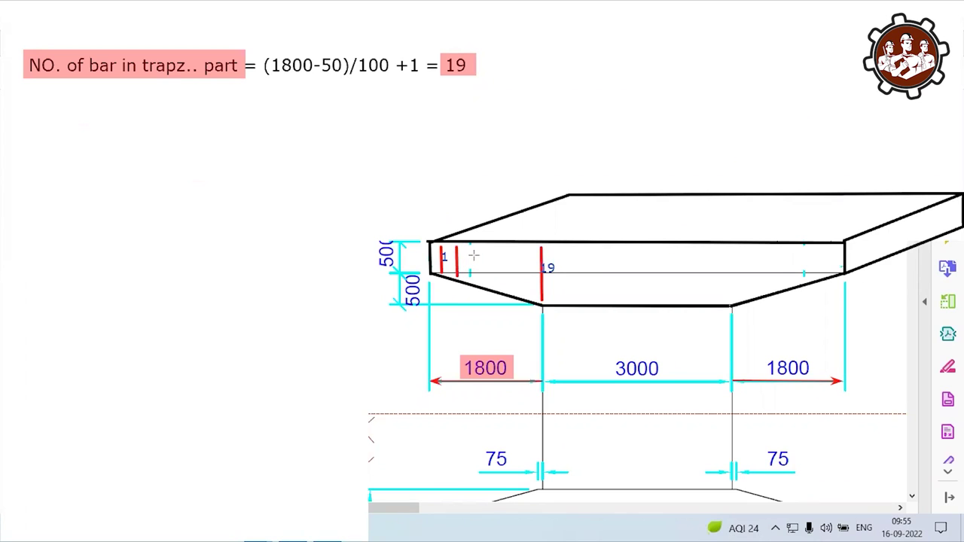
{"action": "left_click", "coordinate": [474, 247]}
{"action": "left_click", "coordinate": [475, 277]}
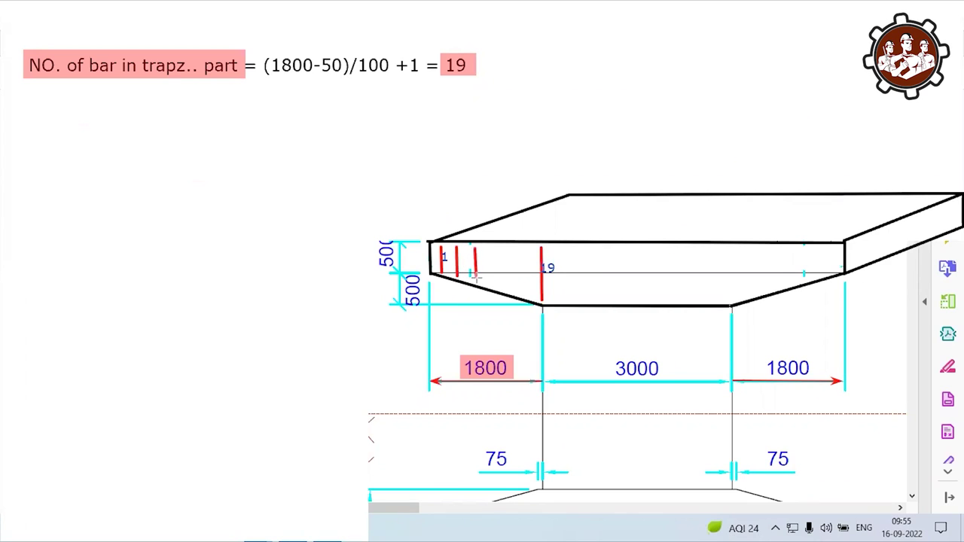
{"action": "left_click", "coordinate": [494, 247]}
{"action": "left_click", "coordinate": [494, 278]}
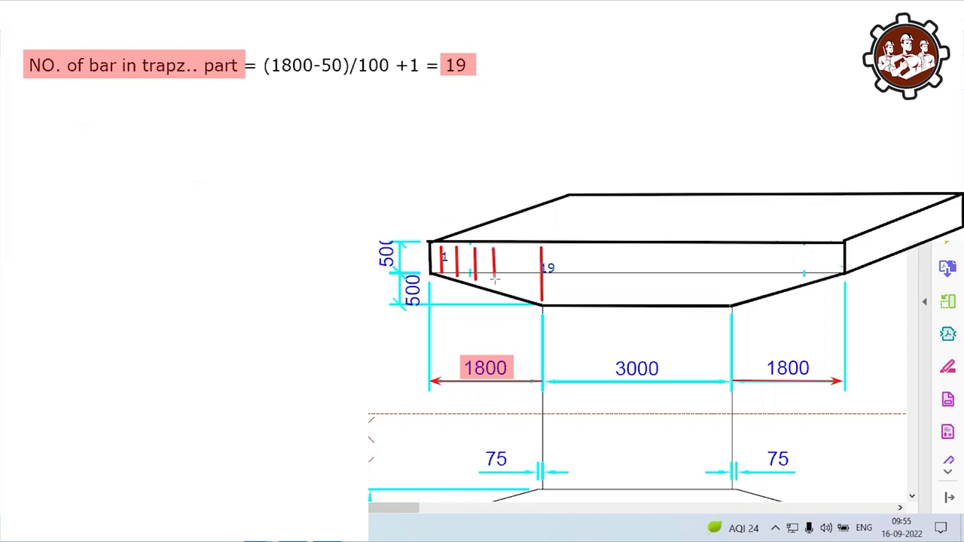
{"action": "left_click", "coordinate": [512, 247]}
{"action": "left_click", "coordinate": [513, 293]}
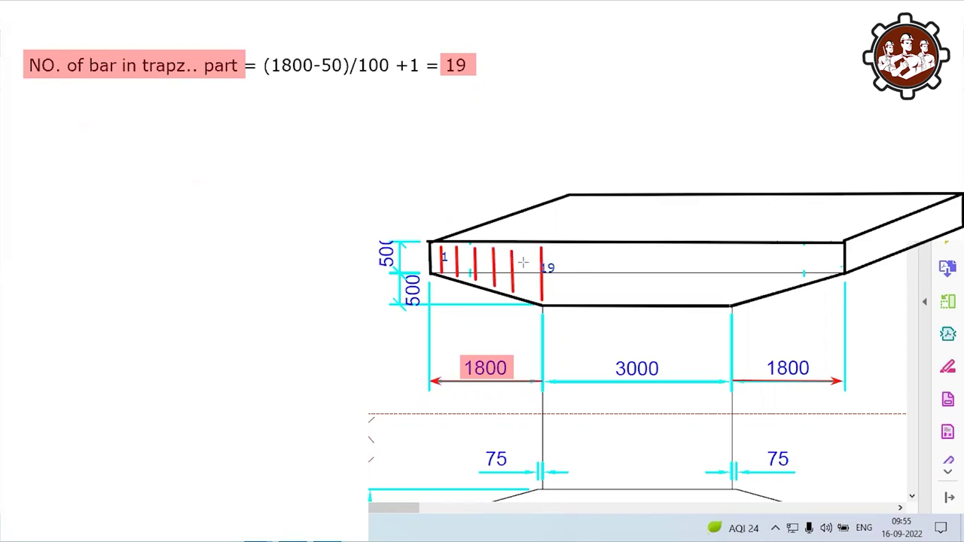
{"action": "left_click", "coordinate": [524, 250]}
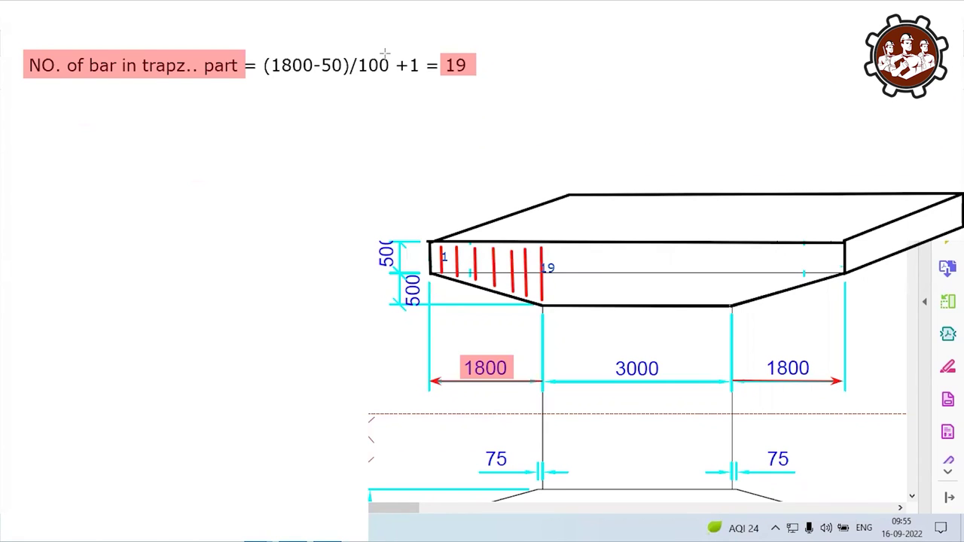
Add a '1900 mm' label positioned above the slab's left corner.
{"action": "left_click", "coordinate": [484, 200]}
{"action": "type", "text": "1900"}
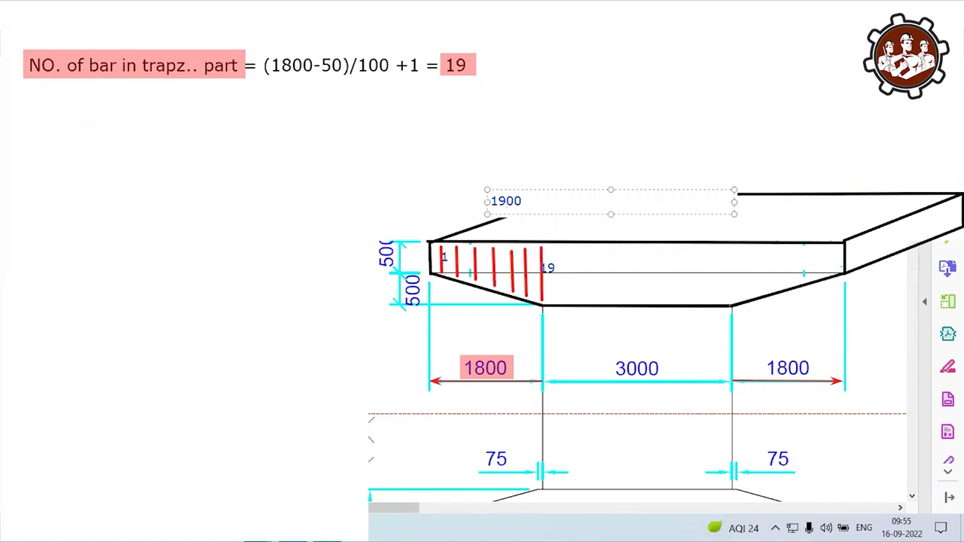
{"action": "type", "text": " mm"}
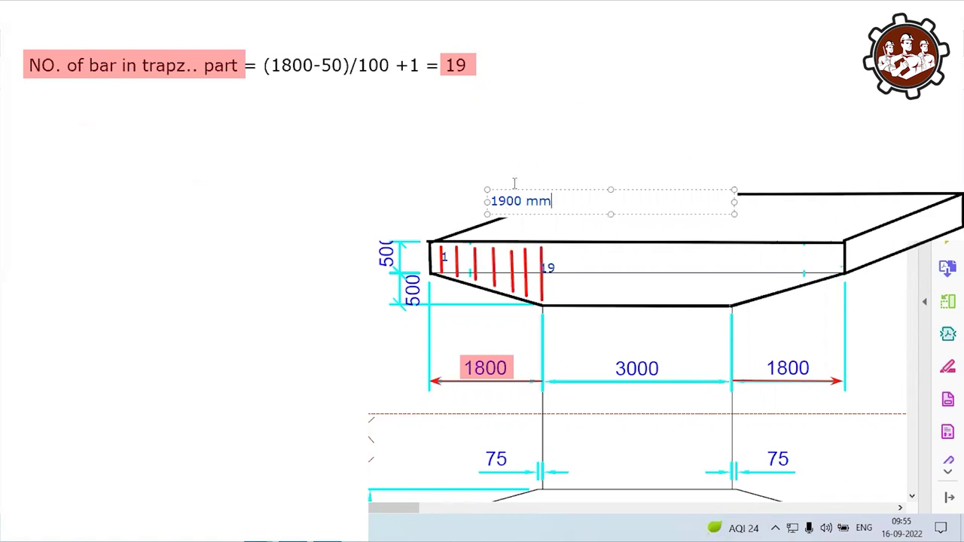
{"action": "left_click_drag", "start_coordinate": [518, 190], "coordinate": [464, 194]}
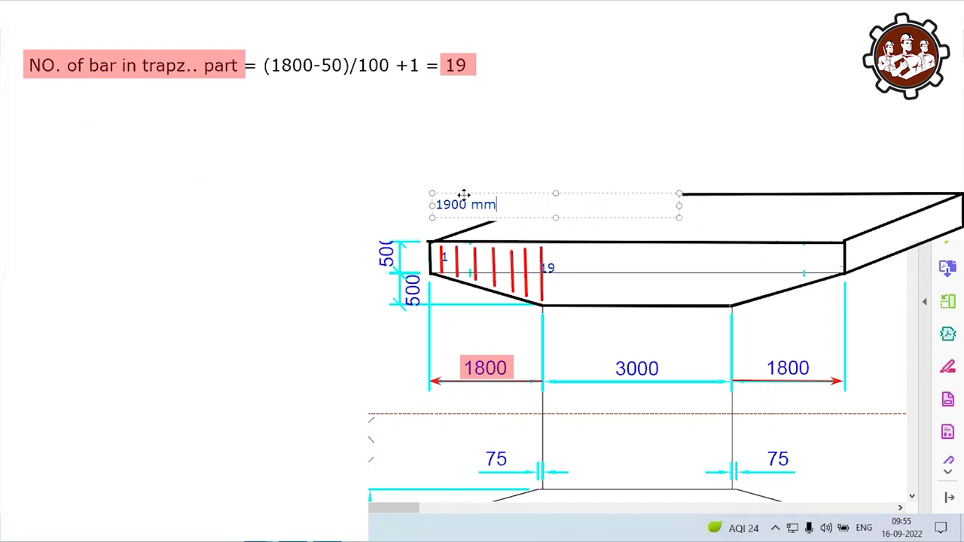
{"action": "left_click", "coordinate": [407, 128]}
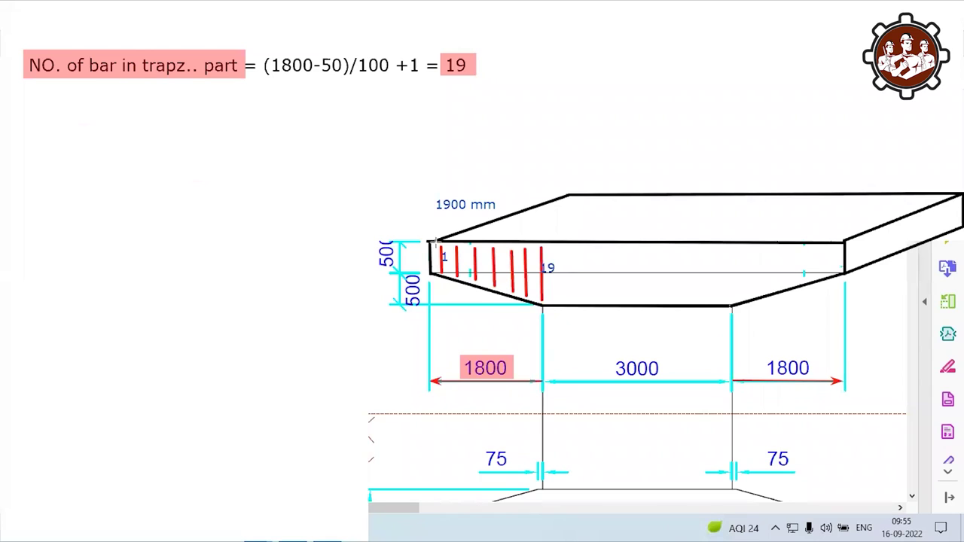
Draw seven parallel red bars along the sloping slab top and highlight the 1900 mm label in pink.
{"action": "left_click_drag", "start_coordinate": [441, 243], "coordinate": [575, 198]}
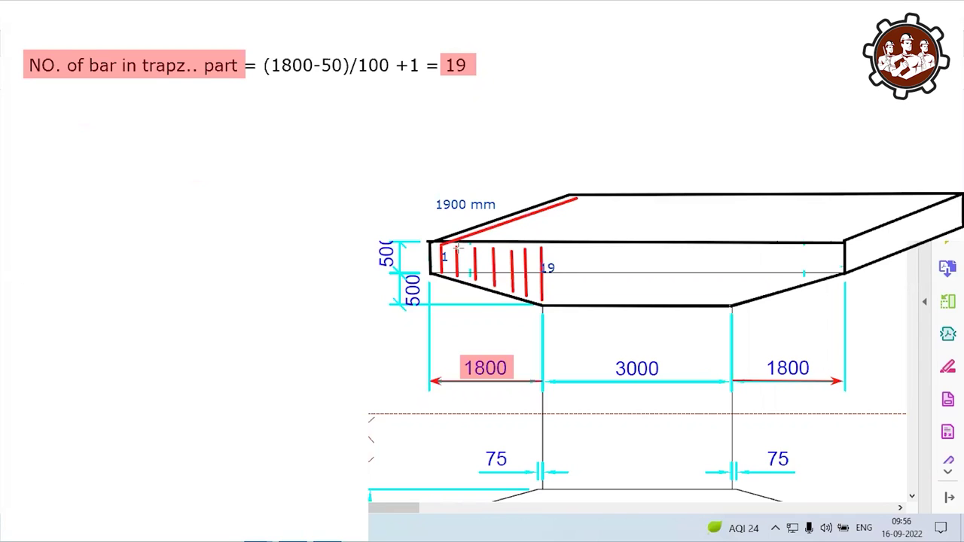
{"action": "left_click_drag", "start_coordinate": [458, 247], "coordinate": [600, 200]}
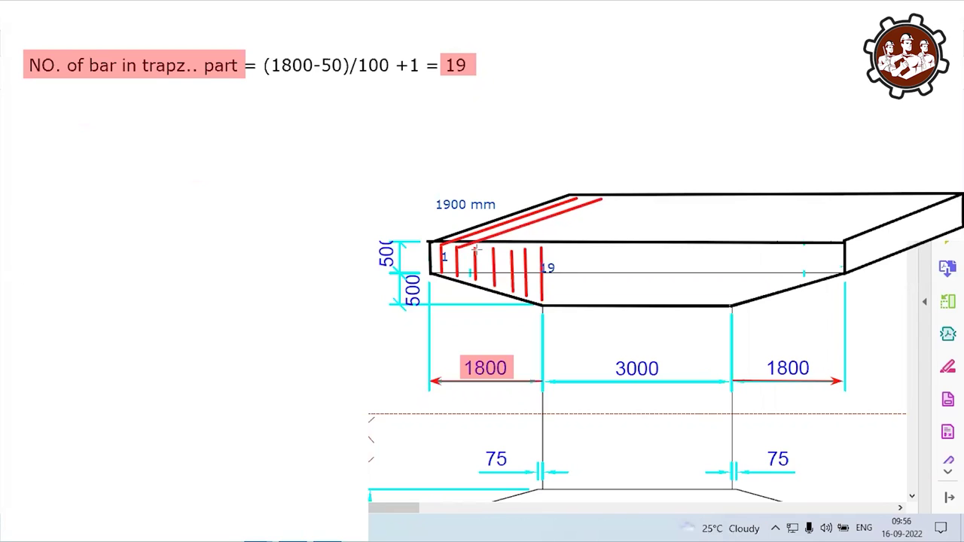
{"action": "left_click_drag", "start_coordinate": [475, 251], "coordinate": [624, 198]}
{"action": "left_click_drag", "start_coordinate": [495, 250], "coordinate": [646, 200]}
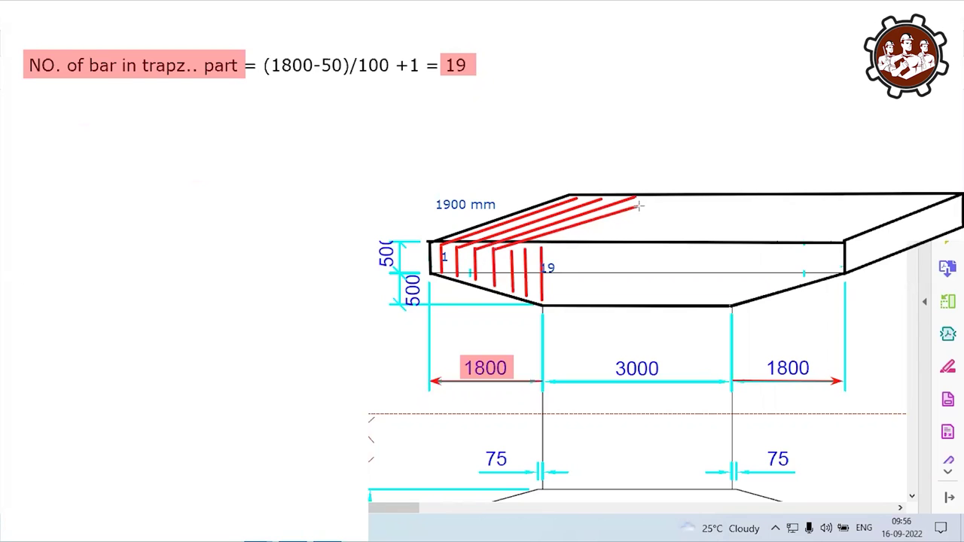
{"action": "left_click_drag", "start_coordinate": [511, 250], "coordinate": [677, 200]}
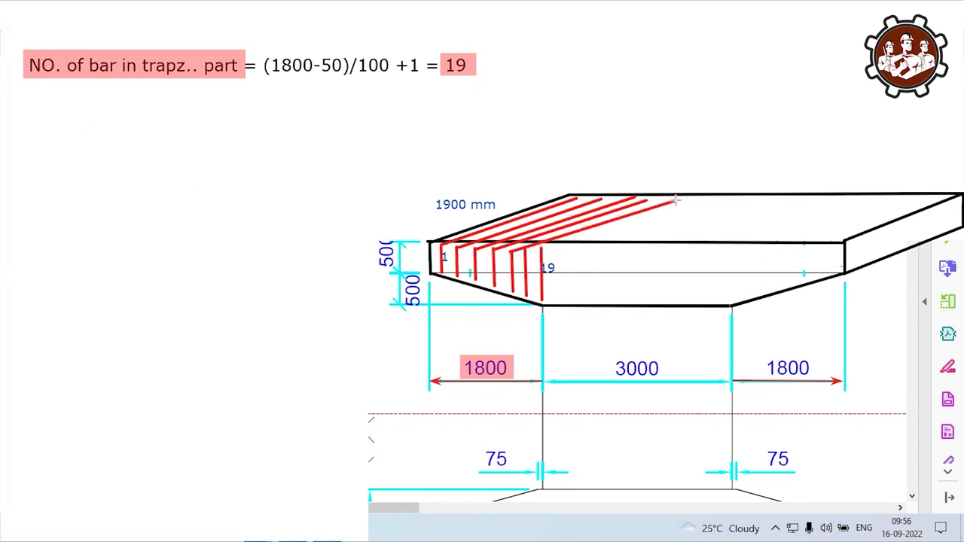
{"action": "left_click_drag", "start_coordinate": [529, 250], "coordinate": [705, 200]}
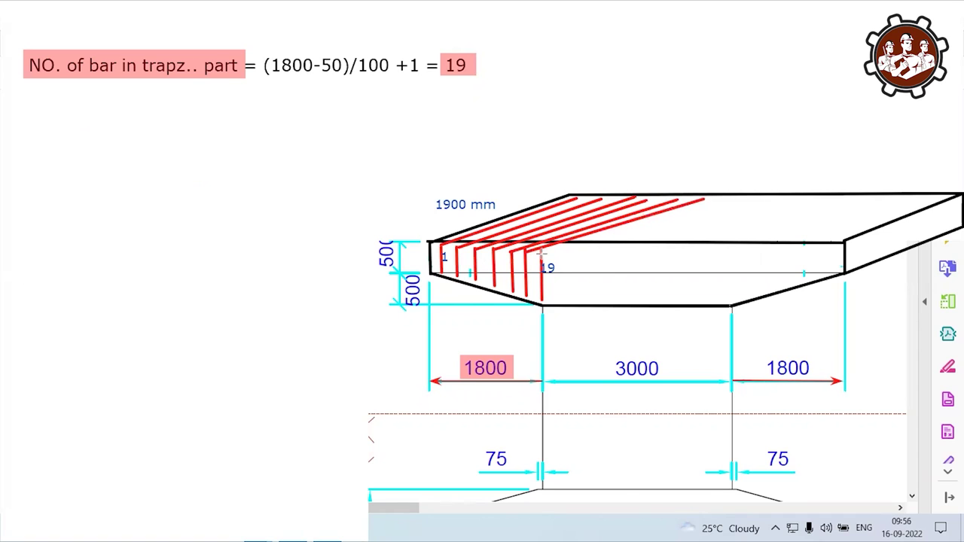
{"action": "left_click_drag", "start_coordinate": [540, 250], "coordinate": [721, 203]}
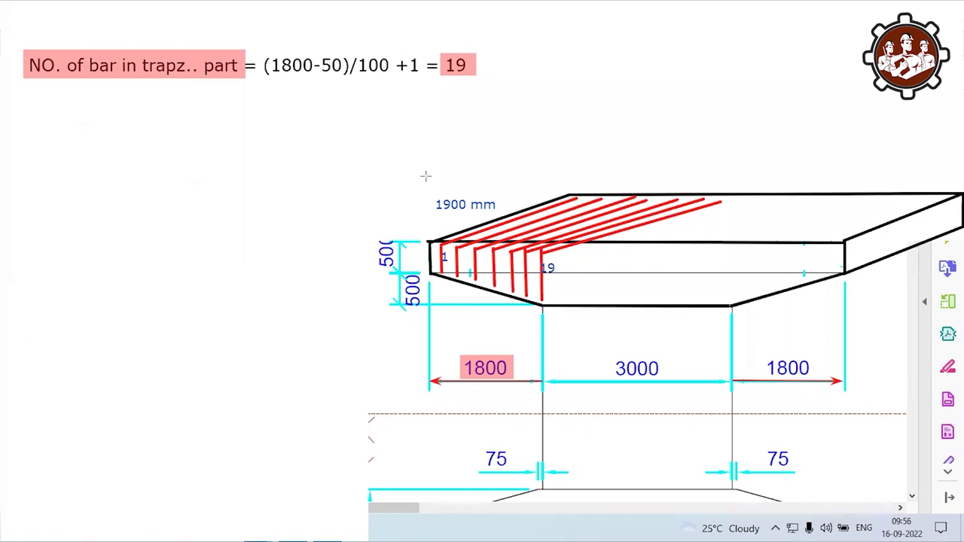
{"action": "left_click_drag", "start_coordinate": [429, 200], "coordinate": [496, 206]}
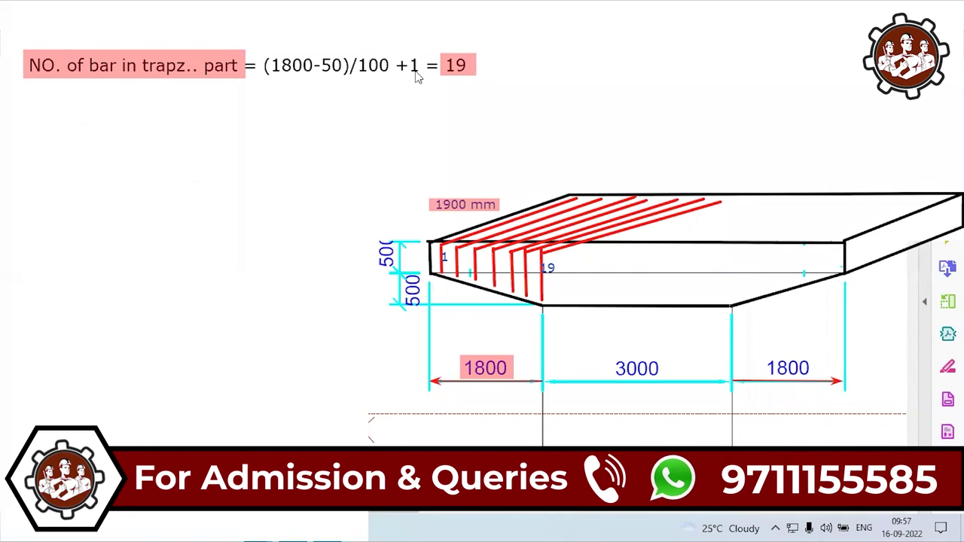
Erase the upper 500 dimension and place a plain '500' label beside the slab's left edge.
{"action": "left_click_drag", "start_coordinate": [374, 231], "coordinate": [399, 275]}
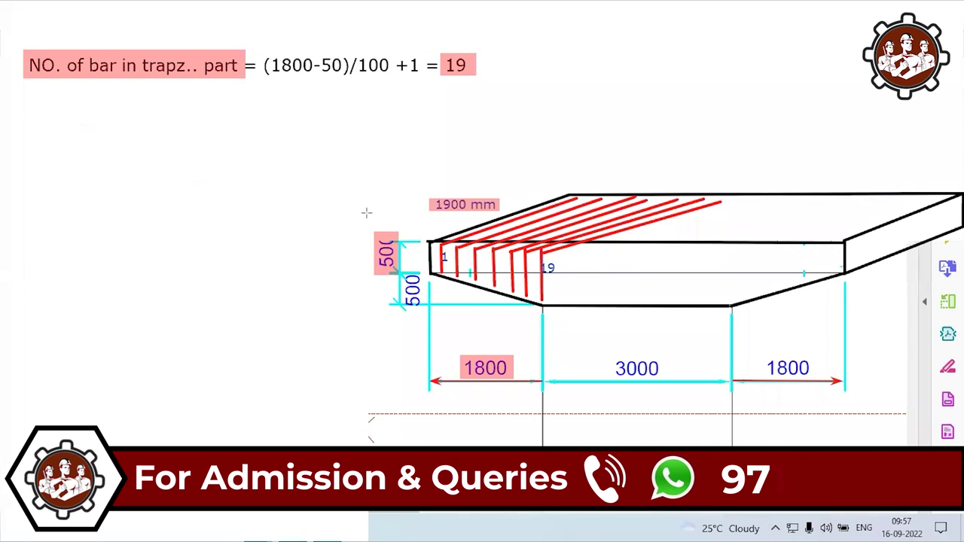
{"action": "mouse_move", "coordinate": [380, 241]}
{"action": "left_mouse_down"}
{"action": "mouse_move", "coordinate": [397, 300]}
{"action": "mouse_move", "coordinate": [415, 276]}
{"action": "mouse_move", "coordinate": [442, 319]}
{"action": "mouse_move", "coordinate": [429, 316]}
{"action": "left_mouse_up"}
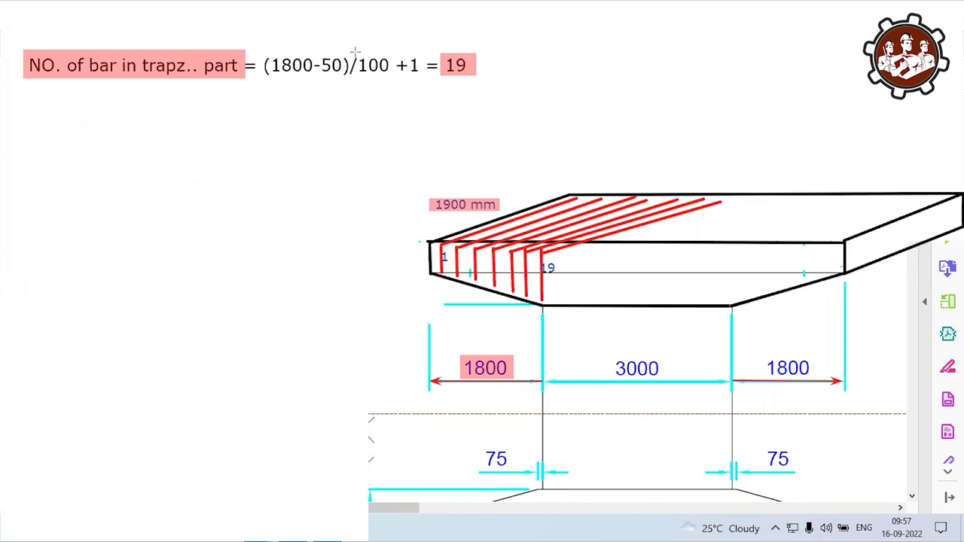
{"action": "left_click", "coordinate": [397, 249]}
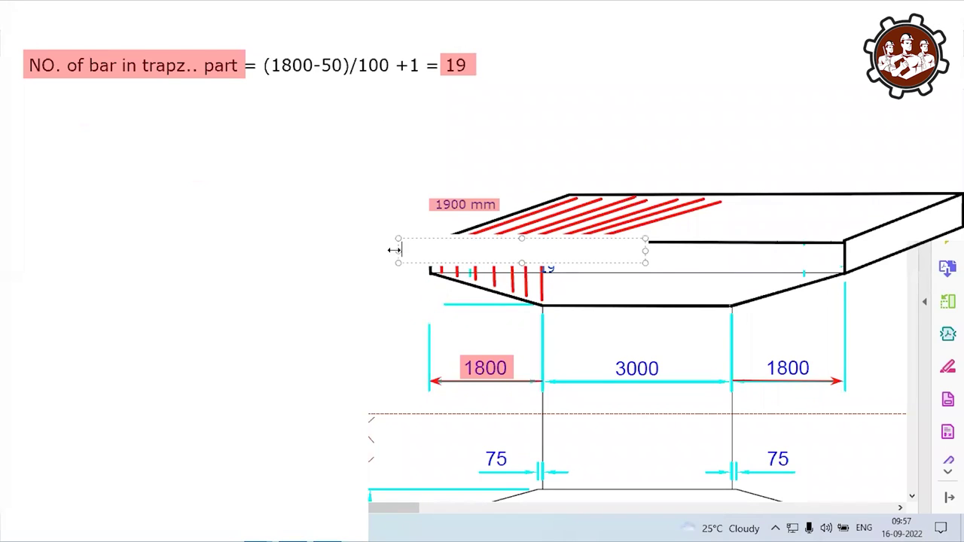
{"action": "type", "text": "500"}
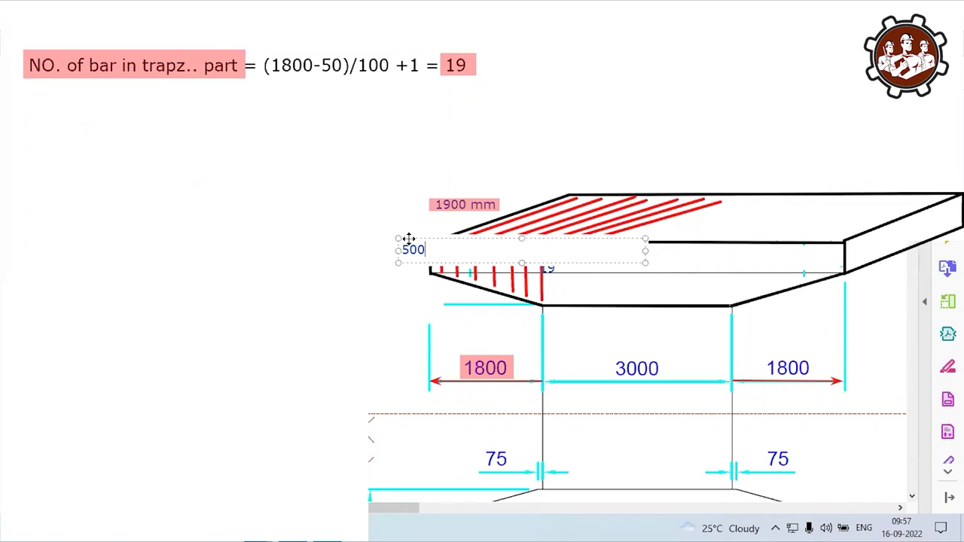
{"action": "left_click_drag", "start_coordinate": [409, 241], "coordinate": [398, 248]}
{"action": "left_click", "coordinate": [405, 303]}
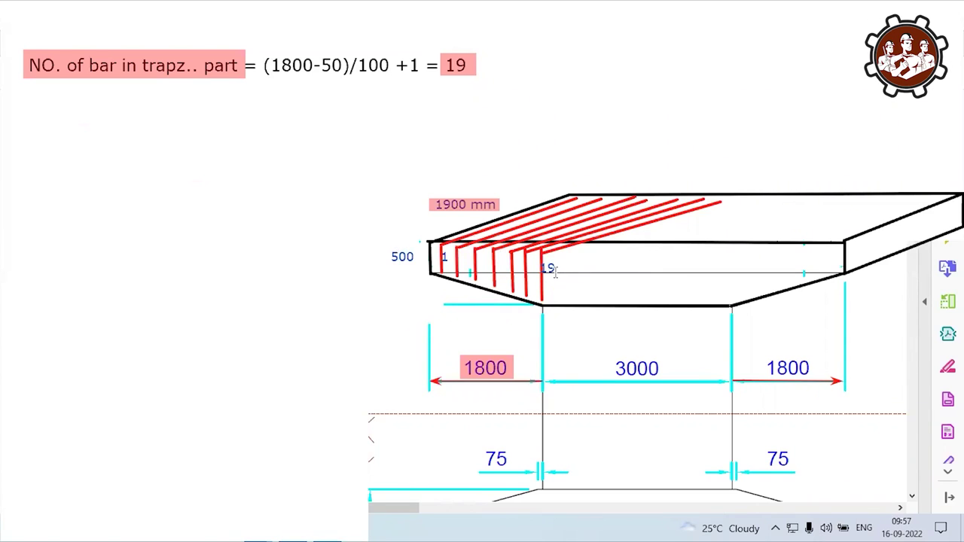
Add a '1000' label right of bar 19 and start a text note below the bar-count formula.
{"action": "left_click", "coordinate": [556, 273]}
{"action": "type", "text": "100"}
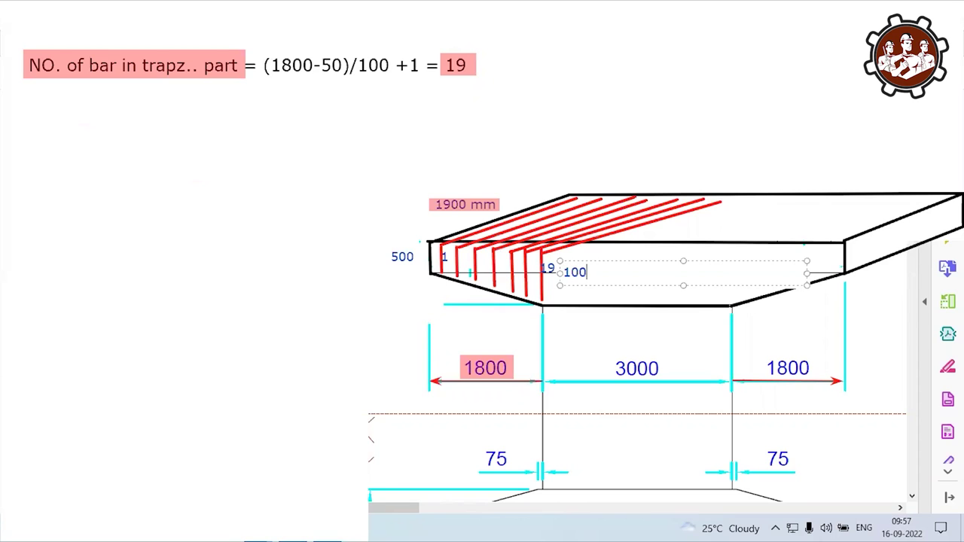
{"action": "type", "text": "0"}
{"action": "left_click", "coordinate": [462, 311]}
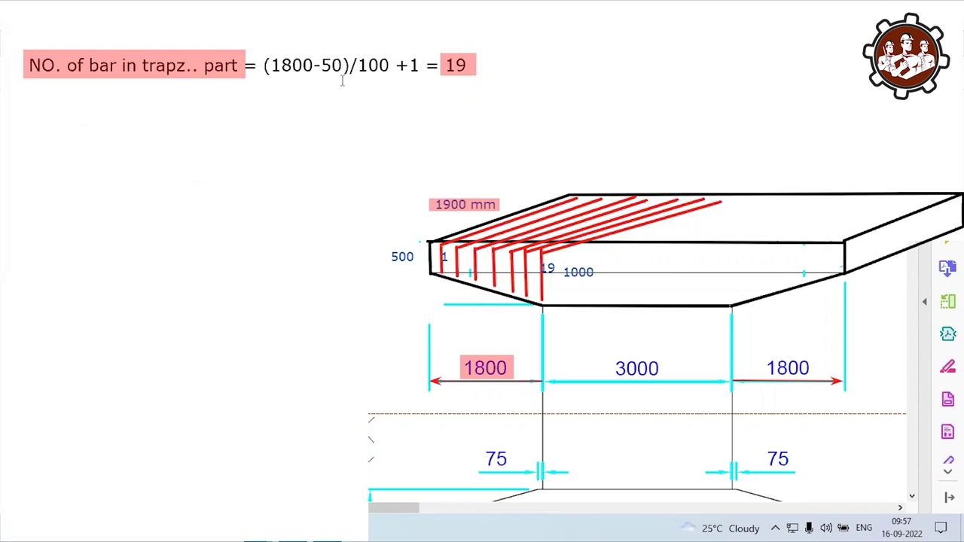
{"action": "left_click", "coordinate": [28, 122]}
{"action": "type", "text": "C"}
{"action": "key", "text": "BackSpace"}
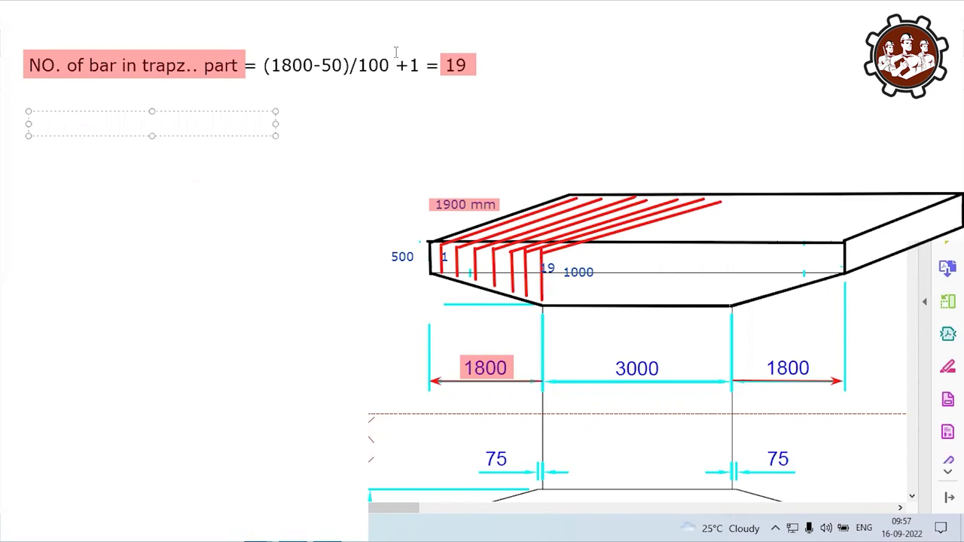
Replace the empty note with 'C.L OF 1ST RING = 2*(L'+B')+24d-12d = ?' on one line under the formula.
{"action": "left_click", "coordinate": [432, 168]}
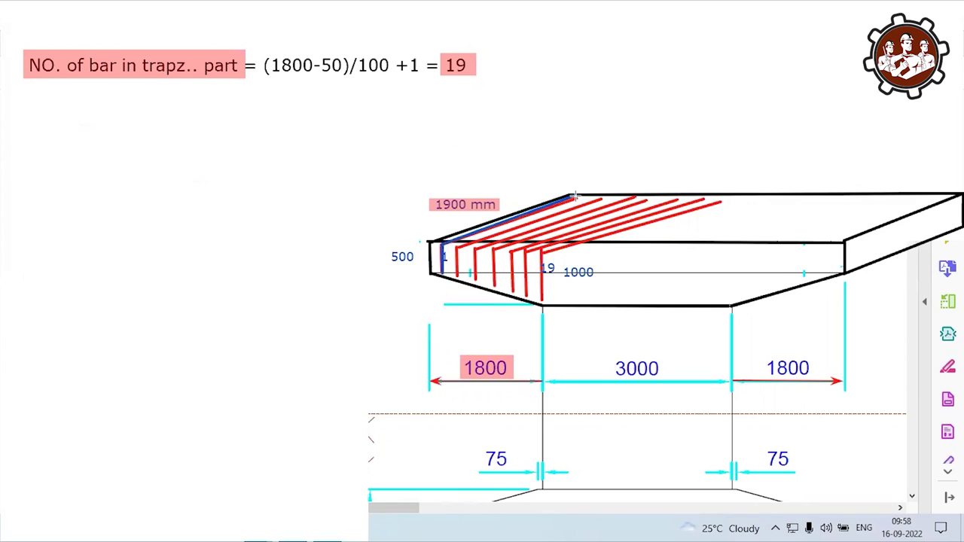
{"action": "left_click", "coordinate": [18, 138]}
{"action": "type", "text": "C.L O"}
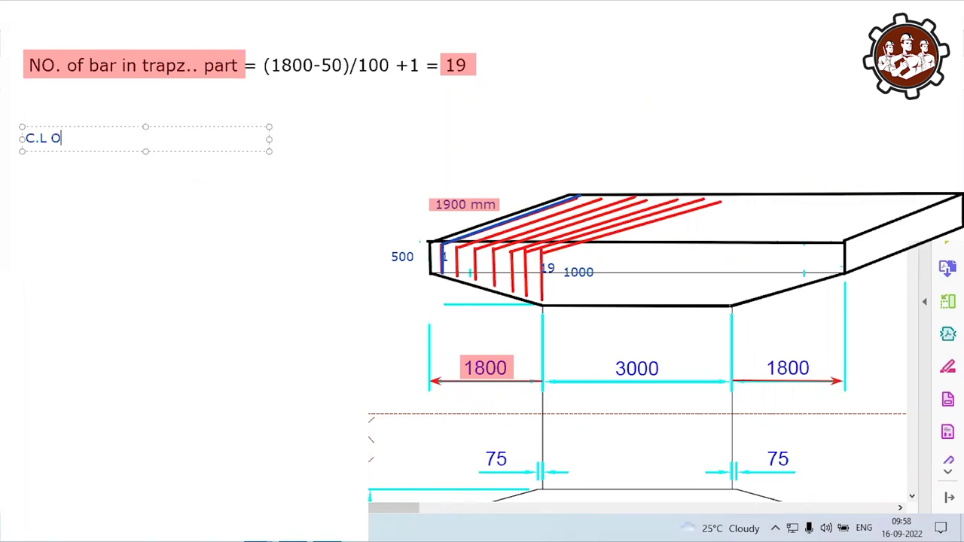
{"action": "type", "text": "F 1ST "}
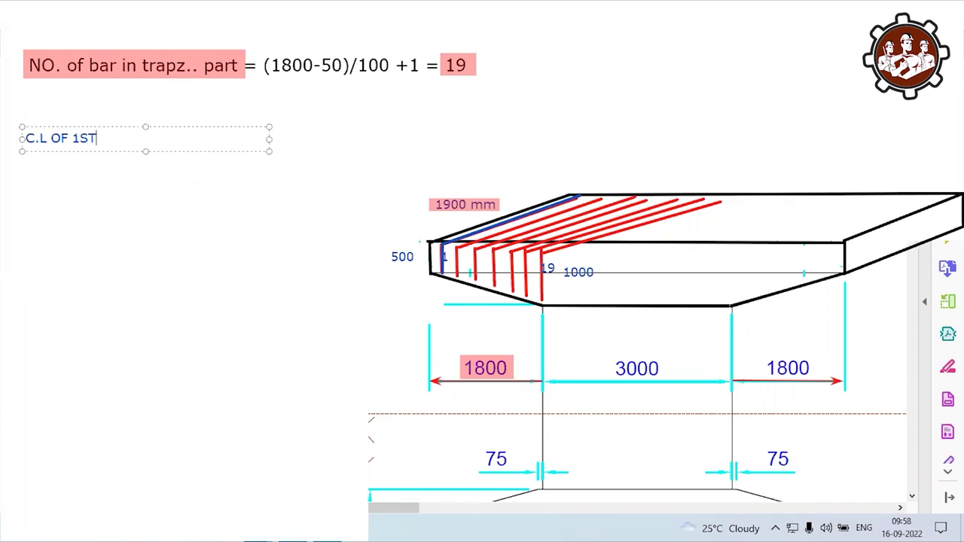
{"action": "type", "text": "RING "}
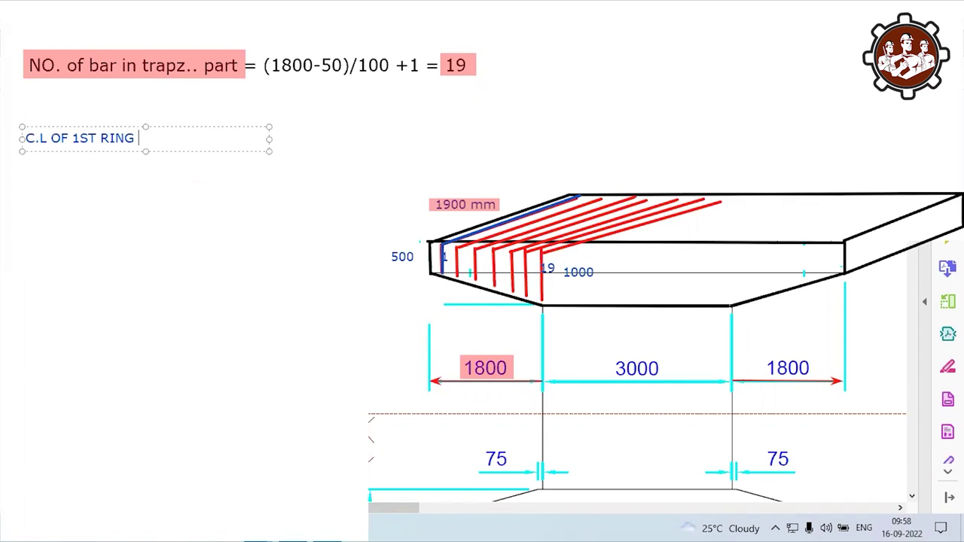
{"action": "type", "text": "= "}
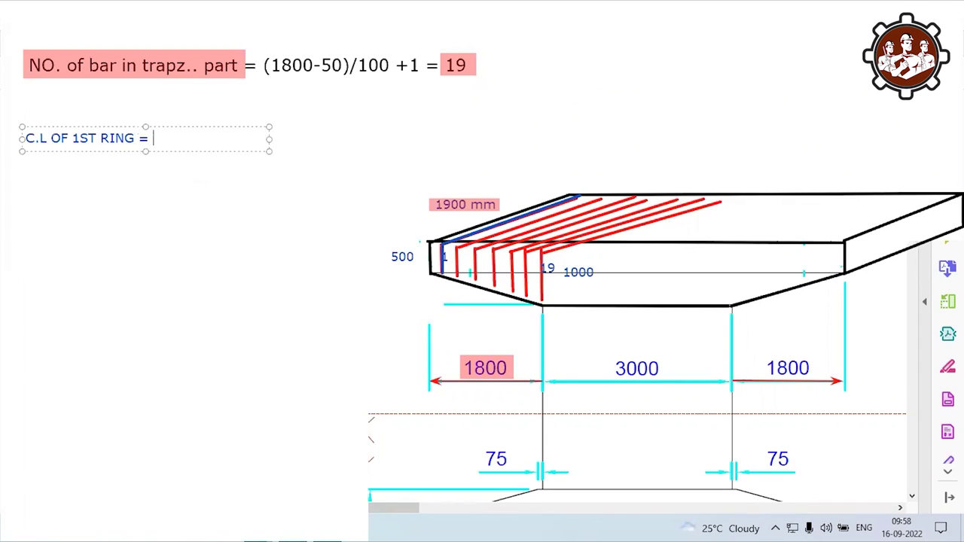
{"action": "type", "text": "2*"}
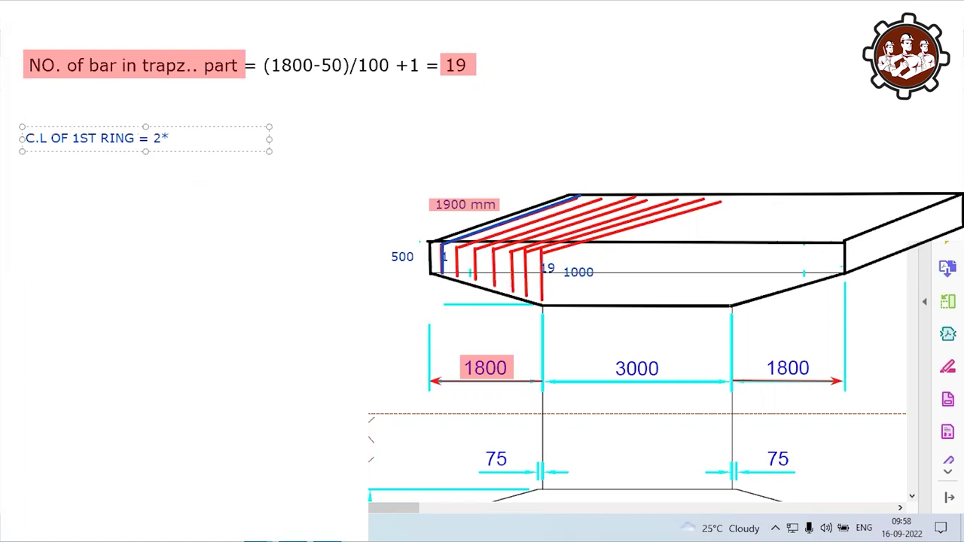
{"action": "type", "text": "(L'+B"}
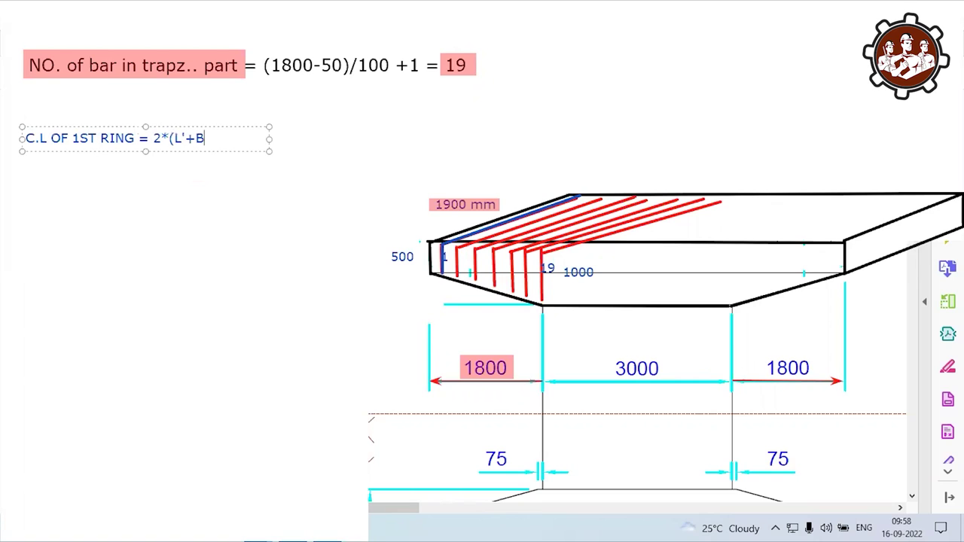
{"action": "type", "text": "')+2"}
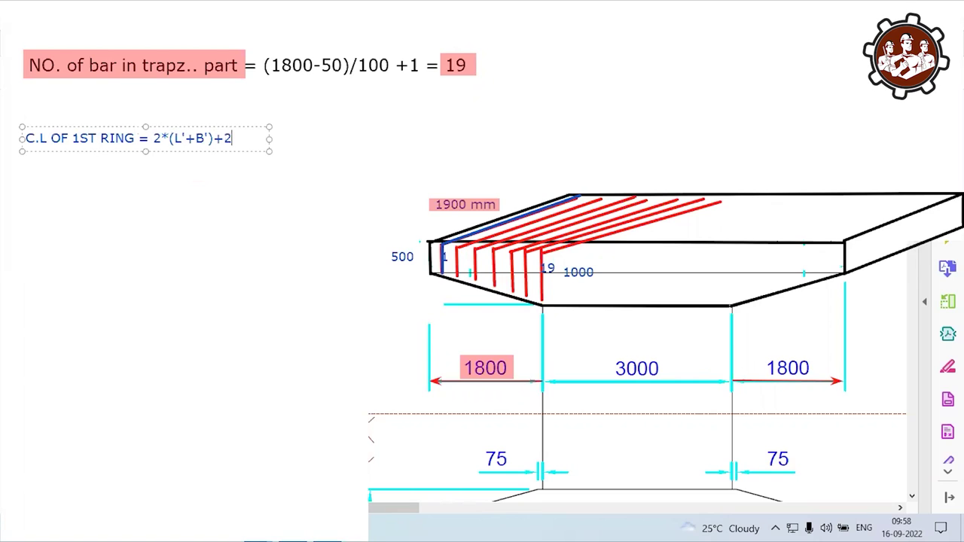
{"action": "type", "text": "4d-"}
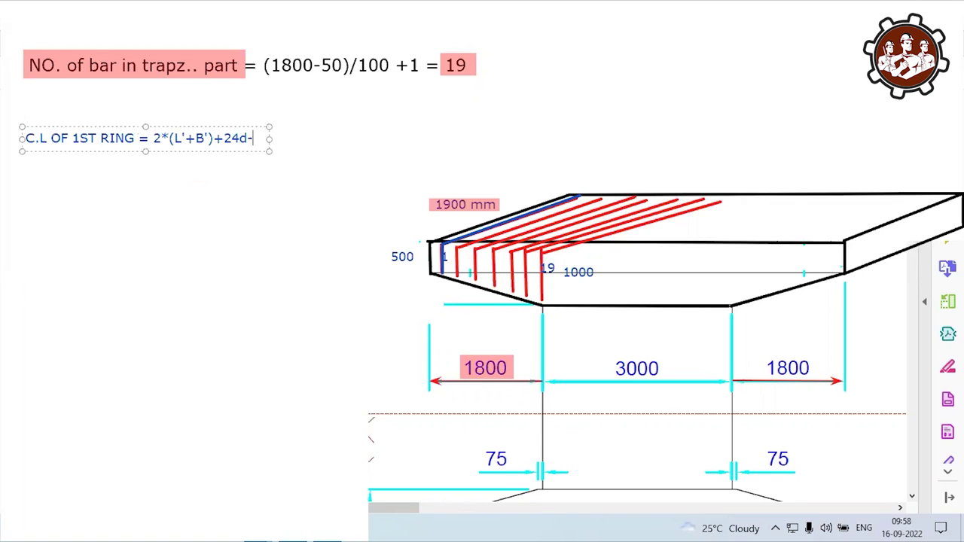
{"action": "type", "text": "12d"}
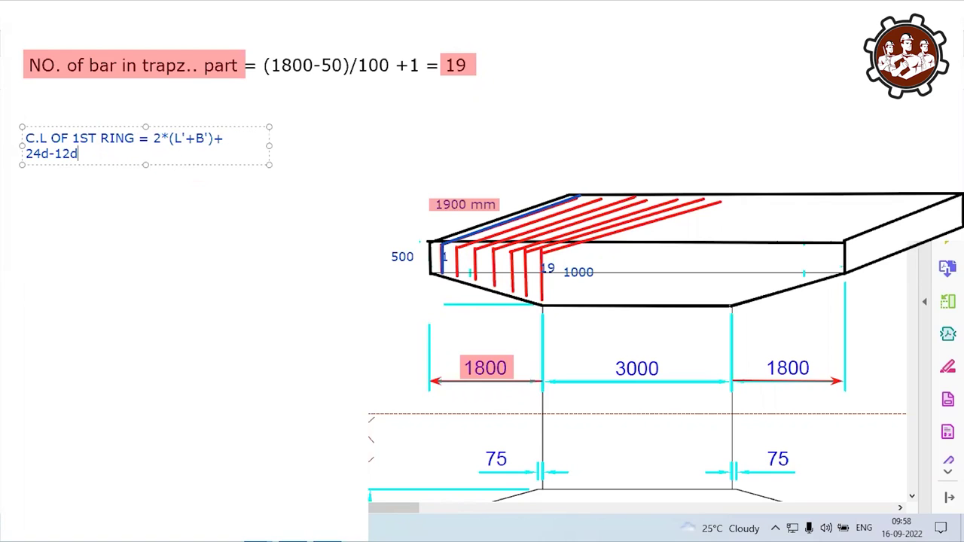
{"action": "type", "text": " = ?"}
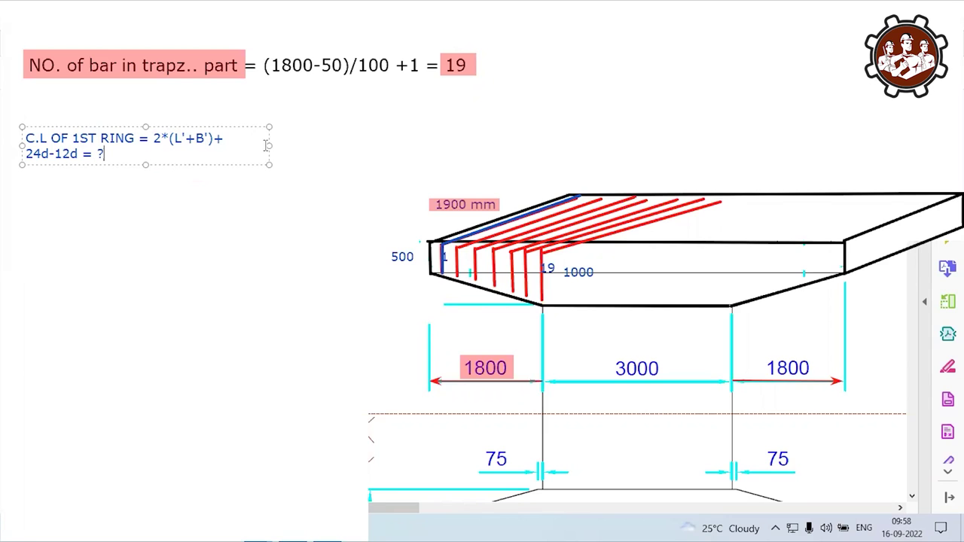
{"action": "left_click_drag", "start_coordinate": [269, 145], "coordinate": [352, 146]}
{"action": "left_click_drag", "start_coordinate": [312, 121], "coordinate": [311, 96]}
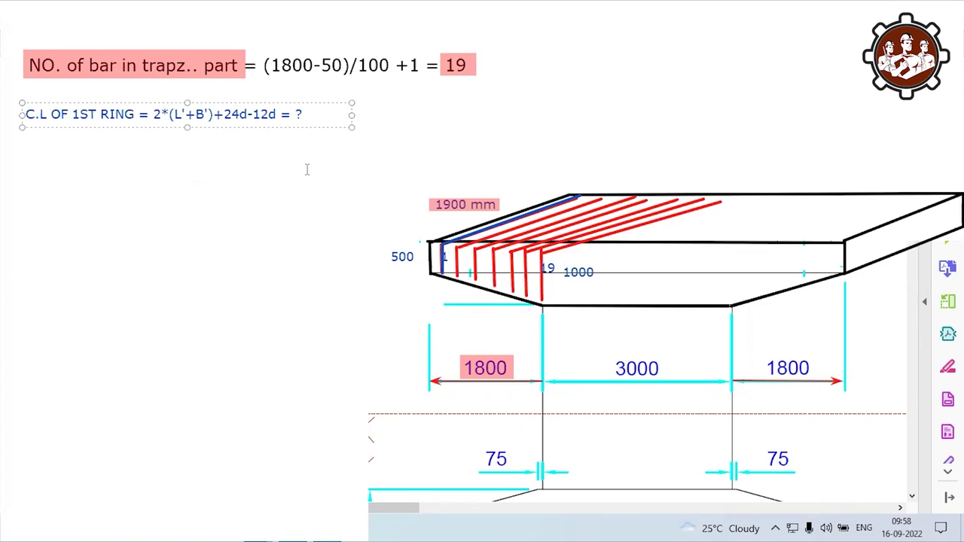
{"action": "left_click", "coordinate": [124, 139]}
{"action": "type", "text": "L"}
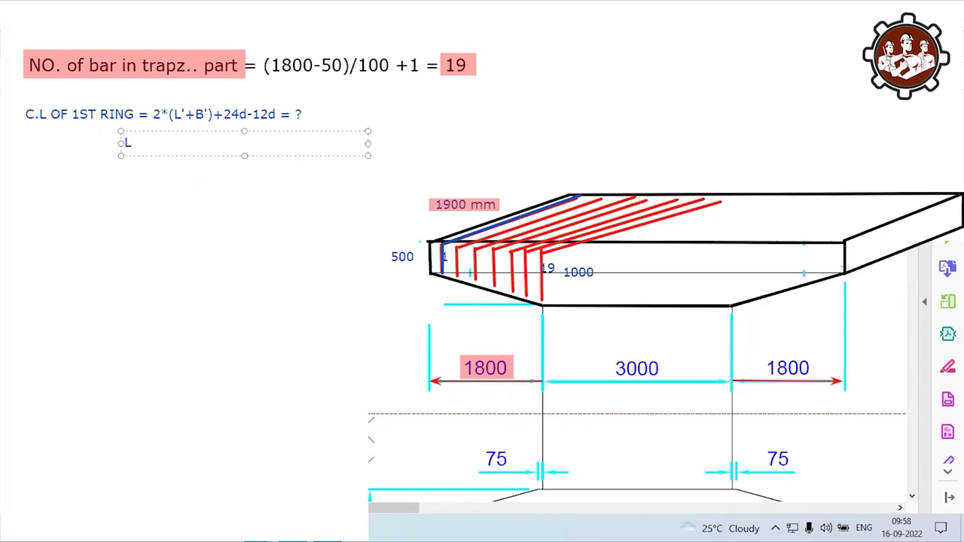
{"action": "type", "text": "' ="}
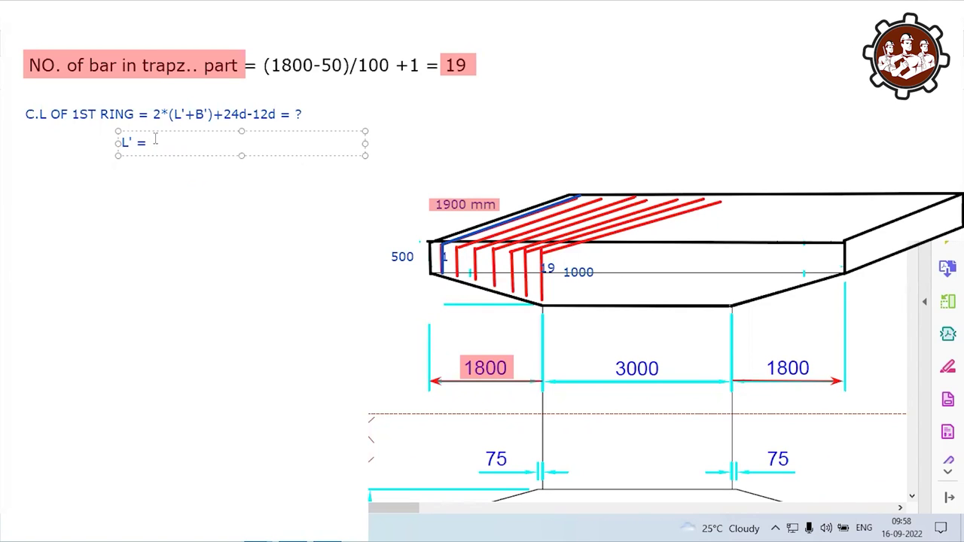
{"action": "type", "text": " 190"}
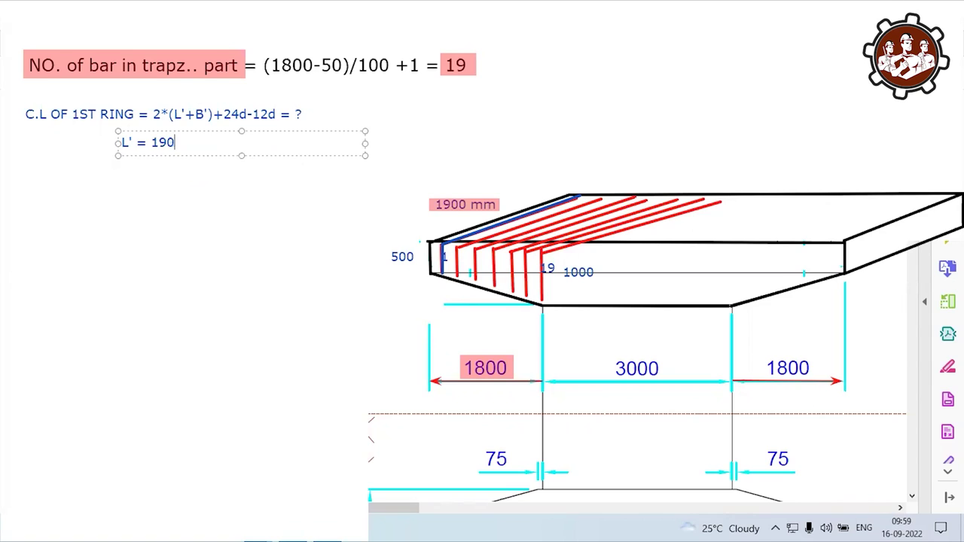
{"action": "type", "text": "0"}
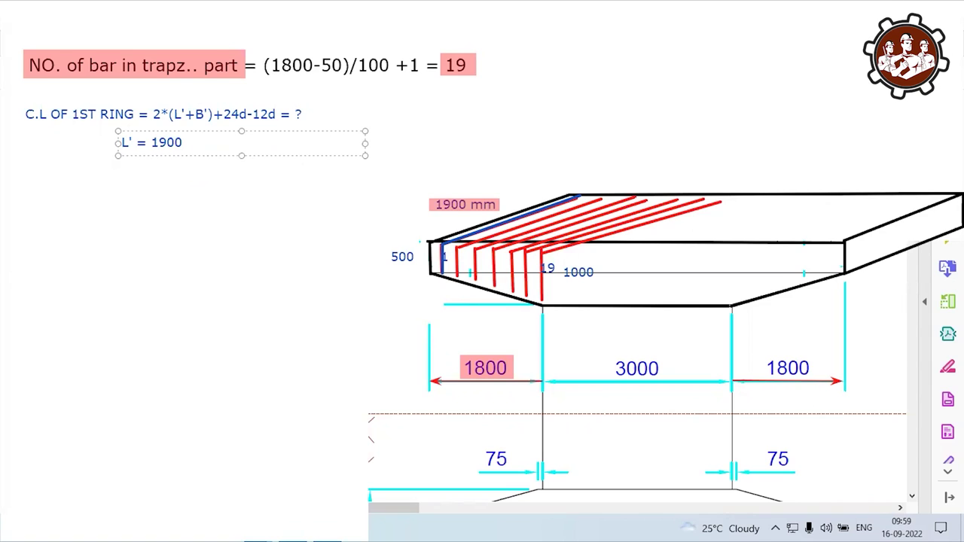
{"action": "type", "text": "-"}
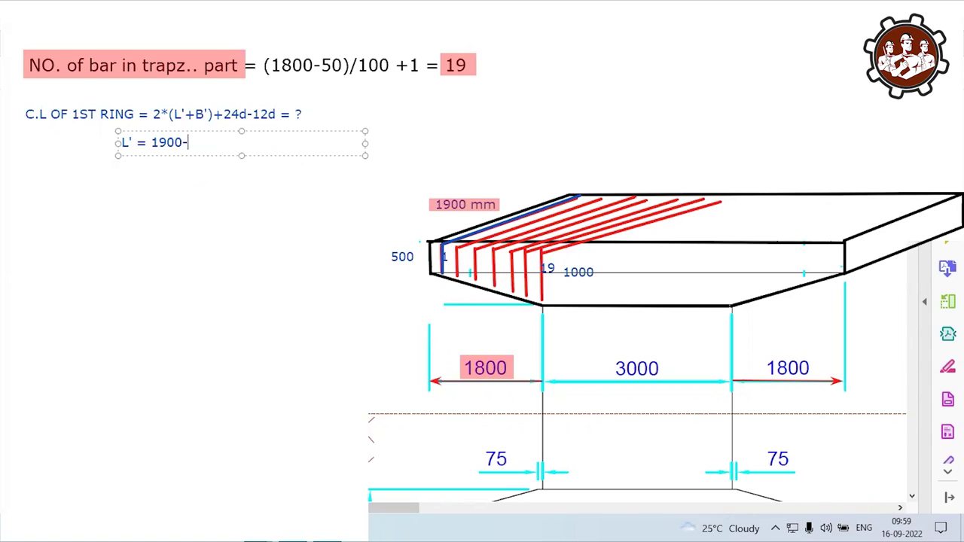
{"action": "type", "text": "50-50"}
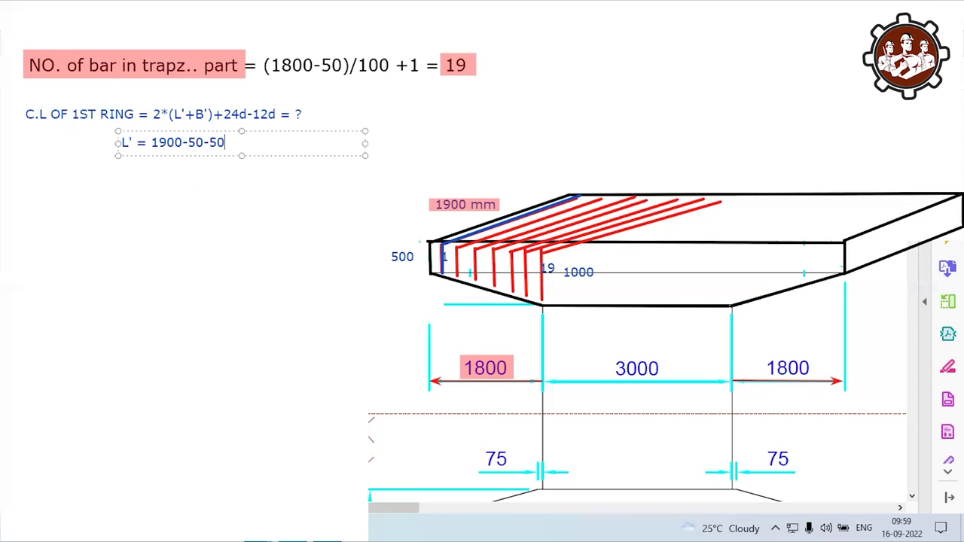
{"action": "type", "text": "-"}
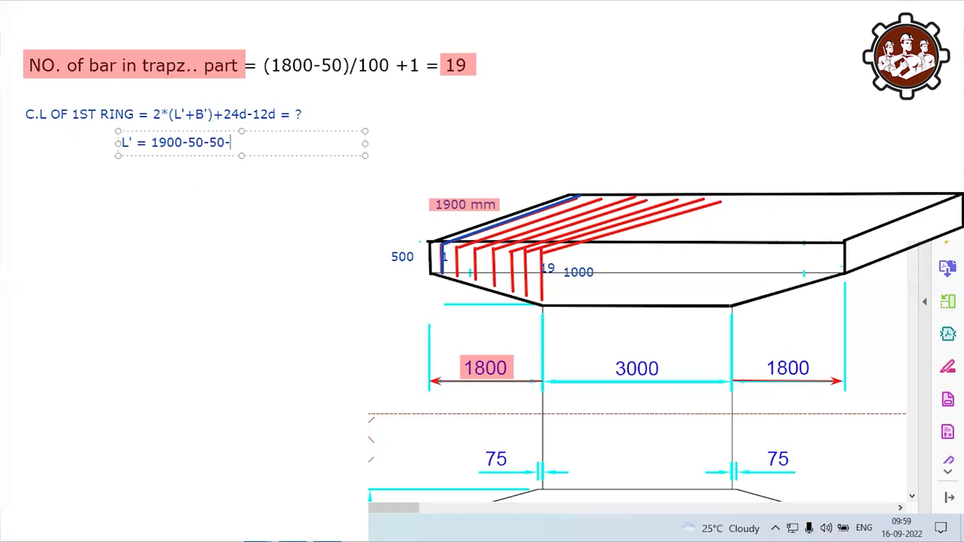
{"action": "type", "text": "16 "}
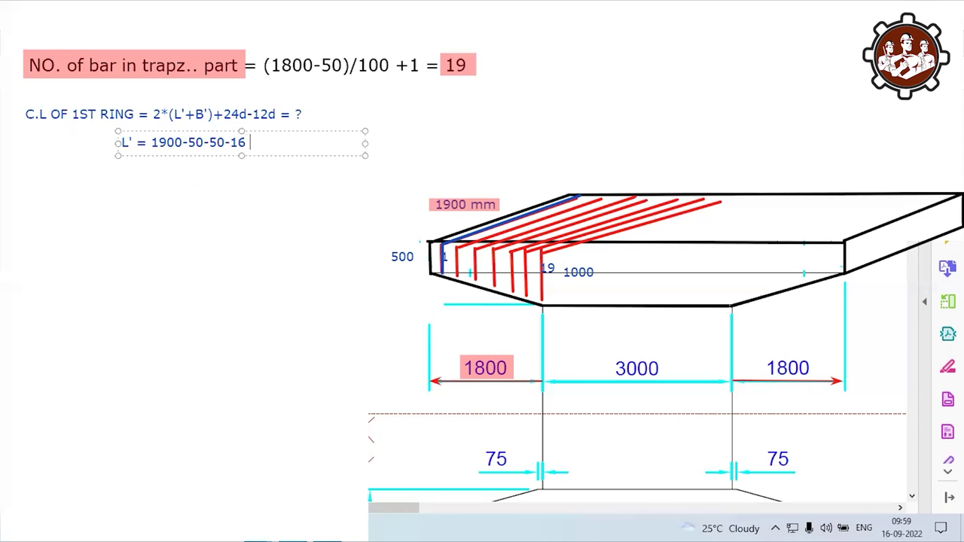
{"action": "type", "text": "= "}
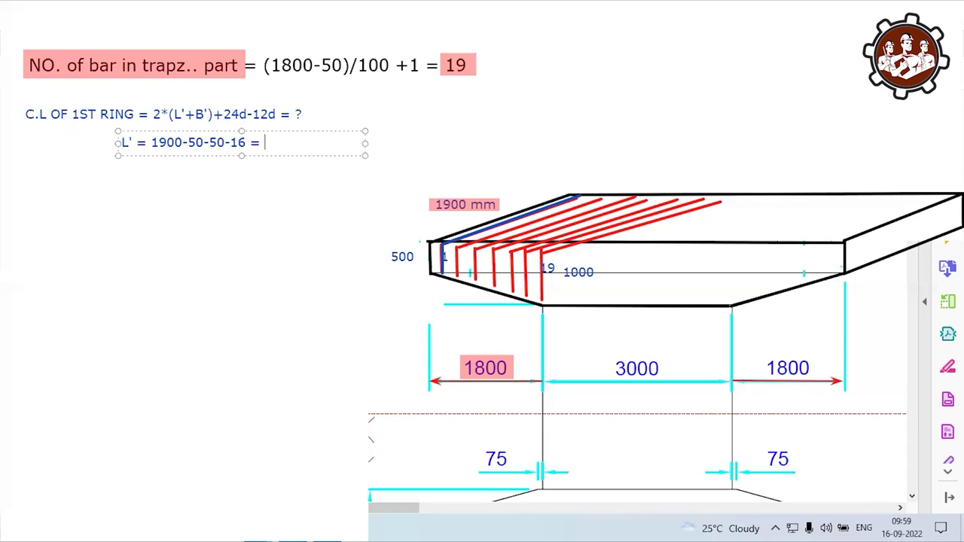
{"action": "type", "text": "17"}
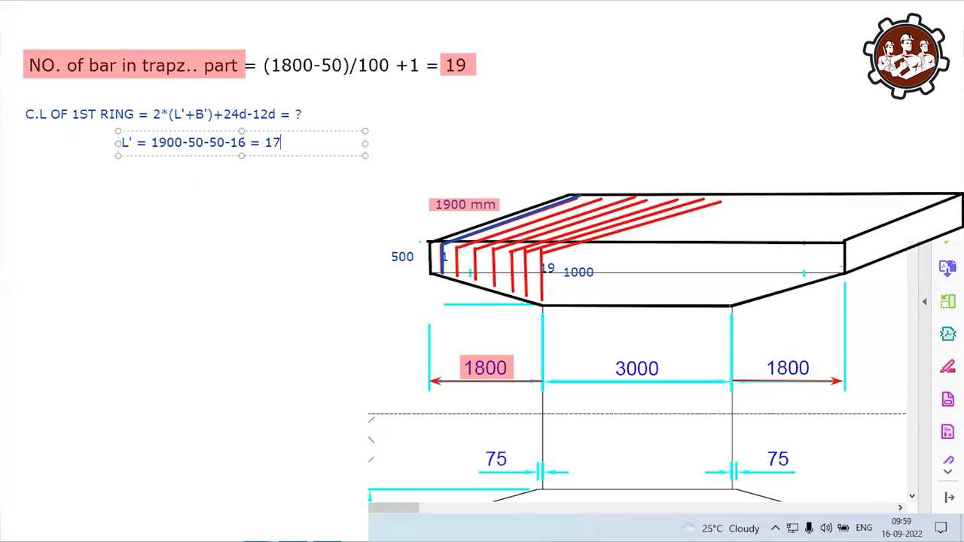
{"action": "type", "text": "84 MM"}
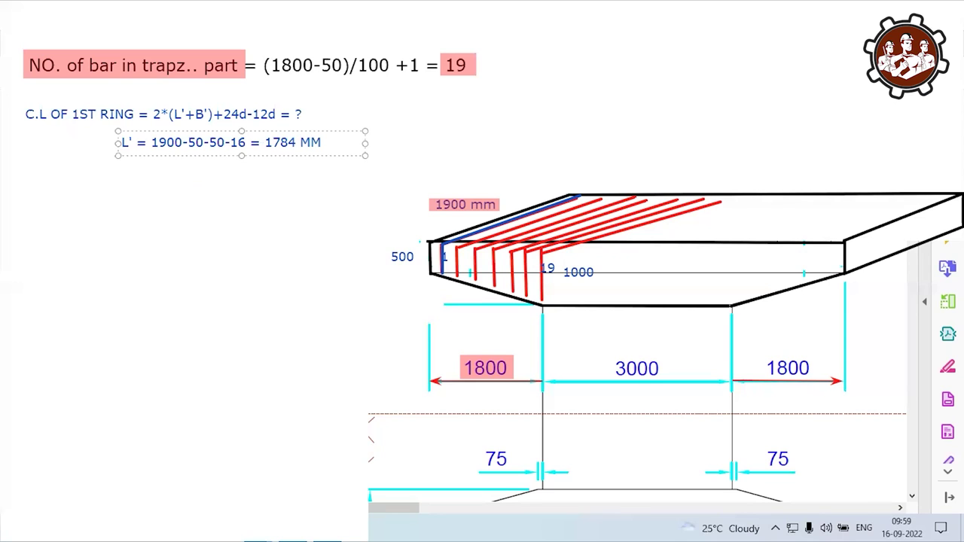
{"action": "key", "text": "Return"}
{"action": "type", "text": "B"}
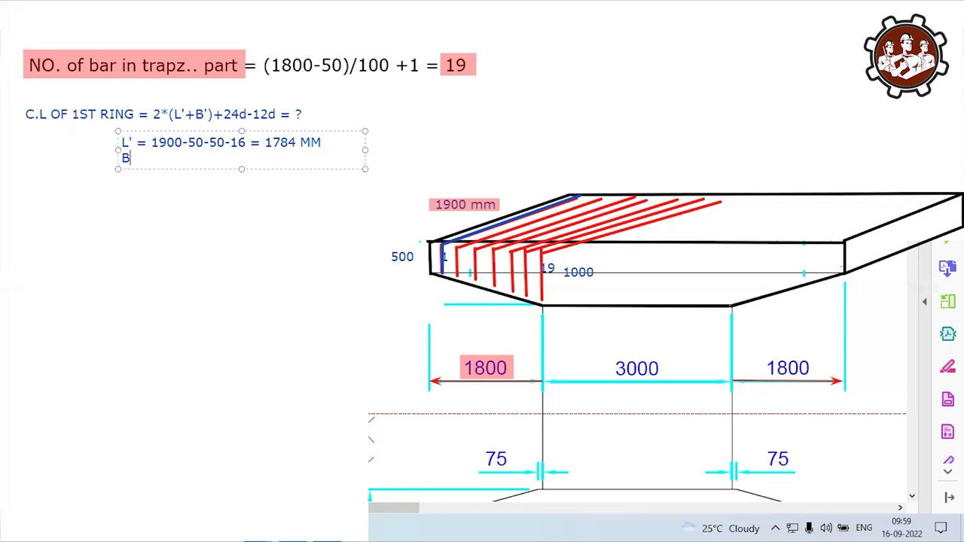
{"action": "type", "text": "' = "}
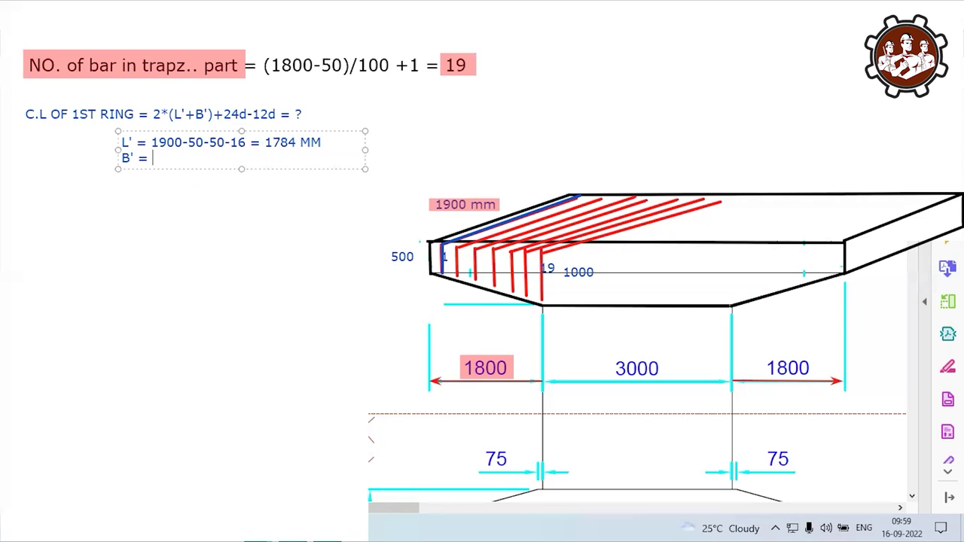
{"action": "type", "text": "500"}
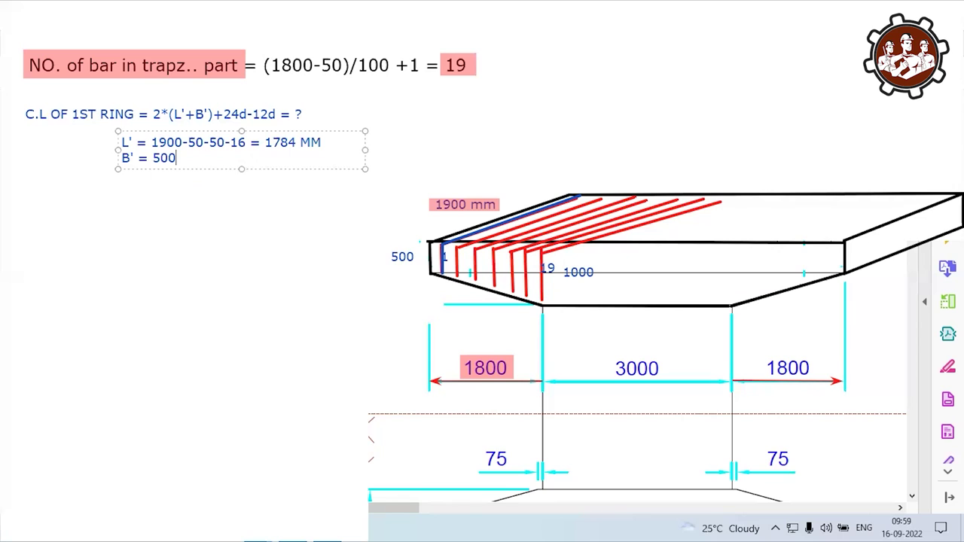
{"action": "type", "text": "-50-"}
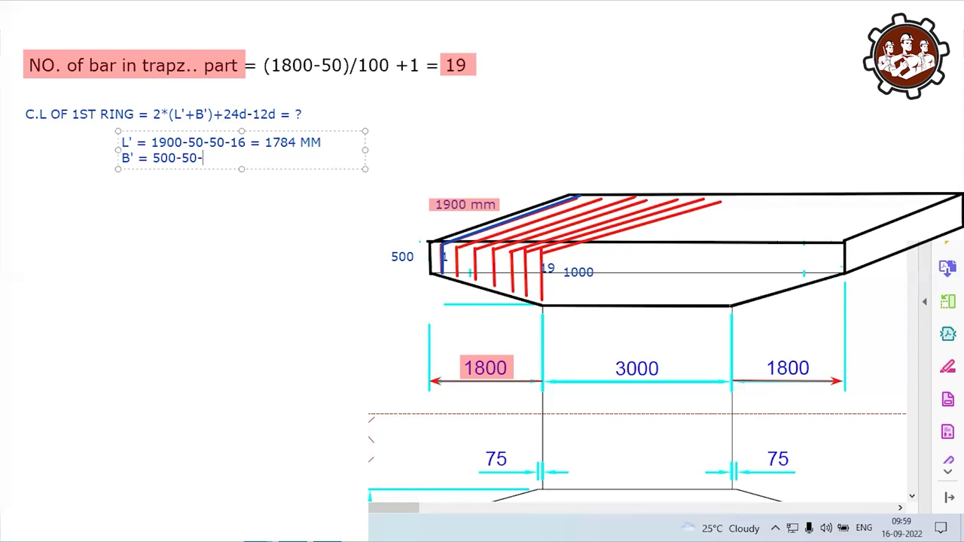
{"action": "type", "text": "50-"}
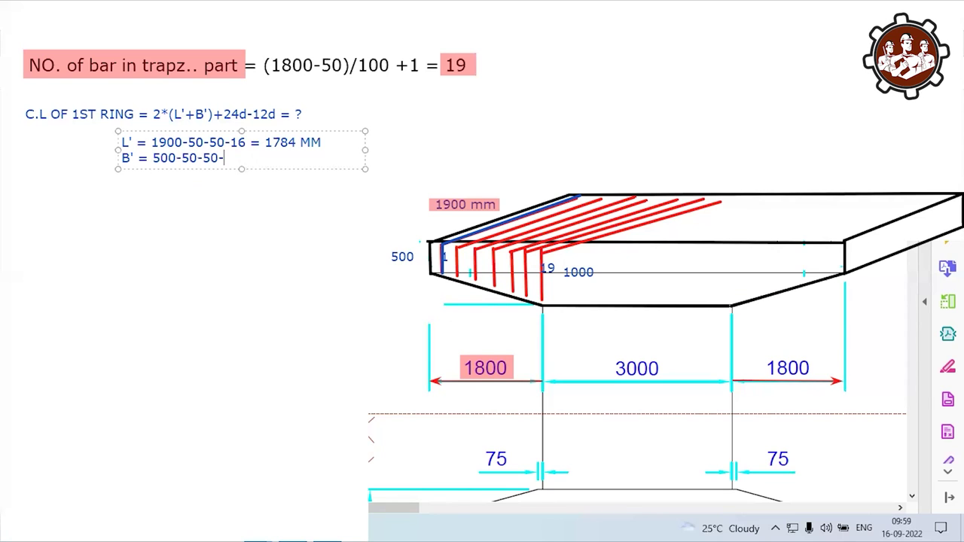
{"action": "type", "text": "16 = "}
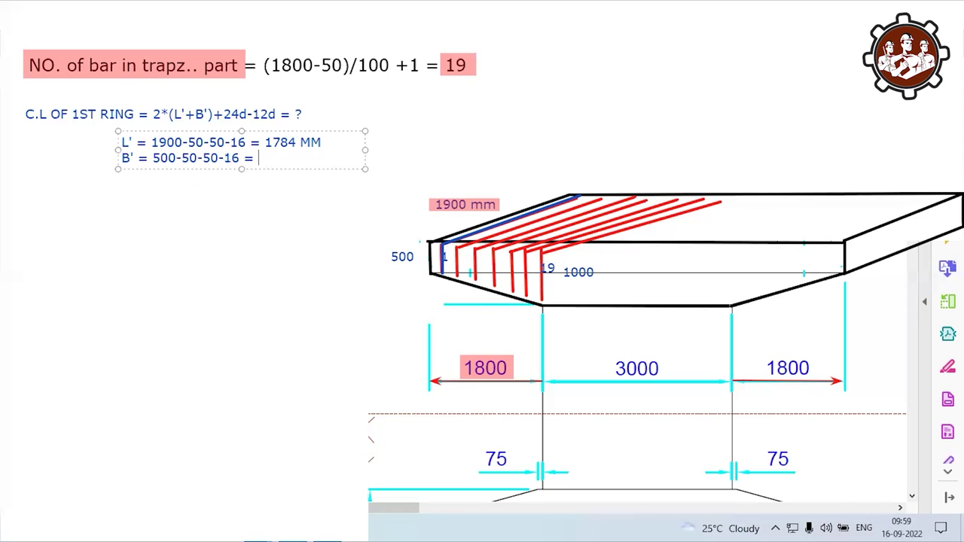
{"action": "type", "text": "384"}
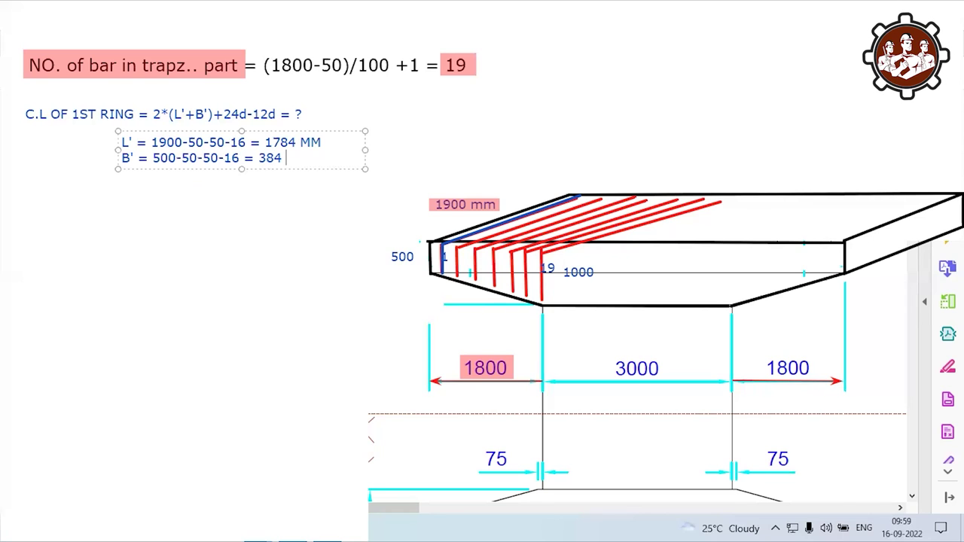
{"action": "type", "text": "MM"}
{"action": "left_click", "coordinate": [239, 158]}
{"action": "left_click", "coordinate": [241, 213]}
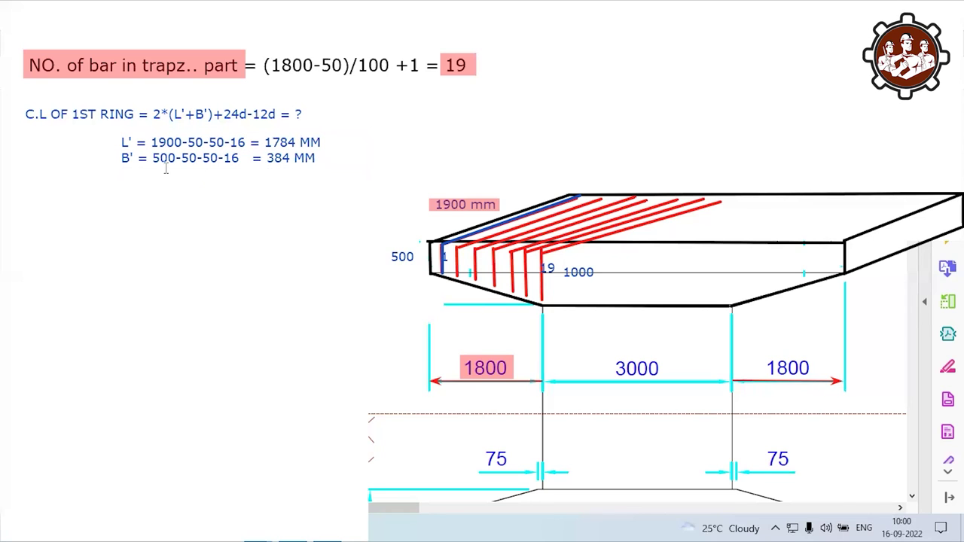
Write the first ring's C.L line 2*(1784+384)+24*16-12*16 and finish it with = 4528 MM.
{"action": "left_click", "coordinate": [123, 187]}
{"action": "type", "text": "= 2*"}
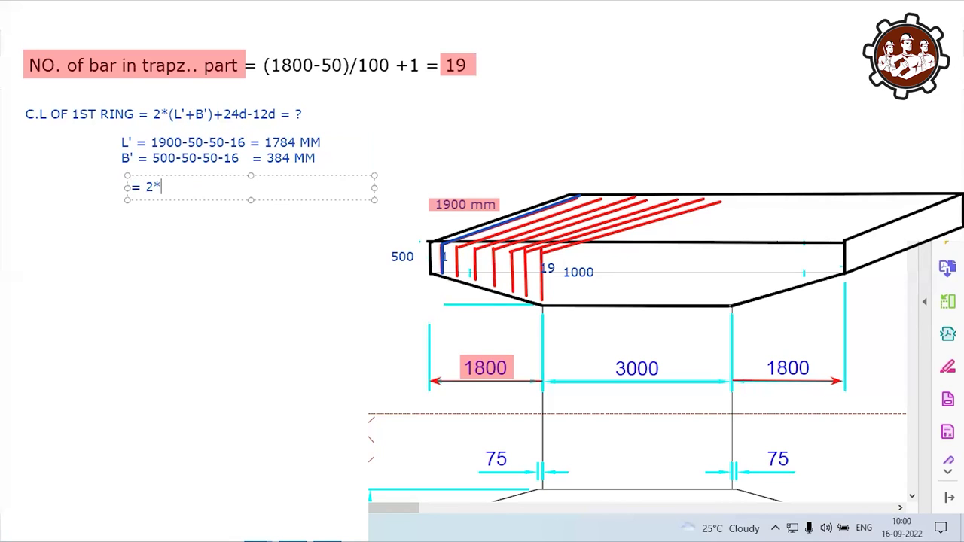
{"action": "type", "text": "(178"}
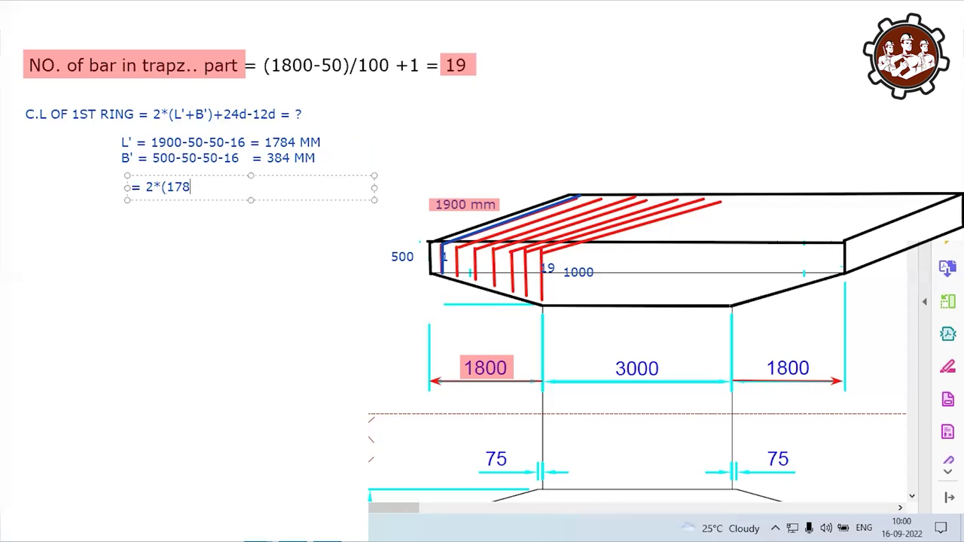
{"action": "type", "text": "4"}
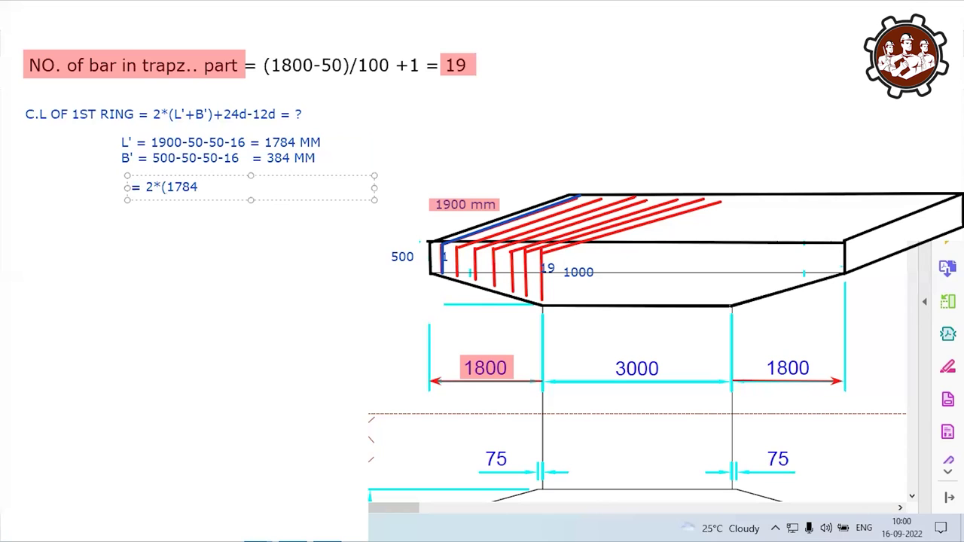
{"action": "type", "text": "+3"}
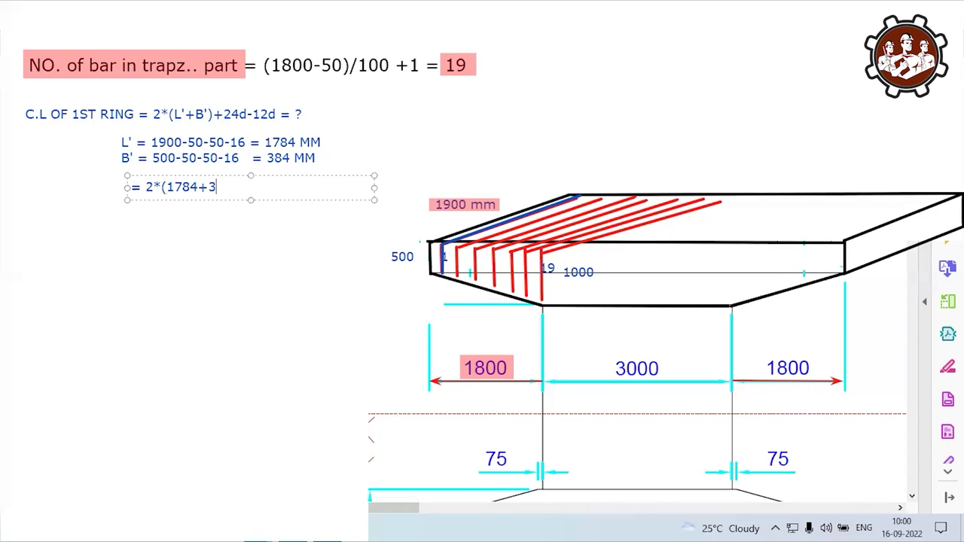
{"action": "type", "text": "84)+2"}
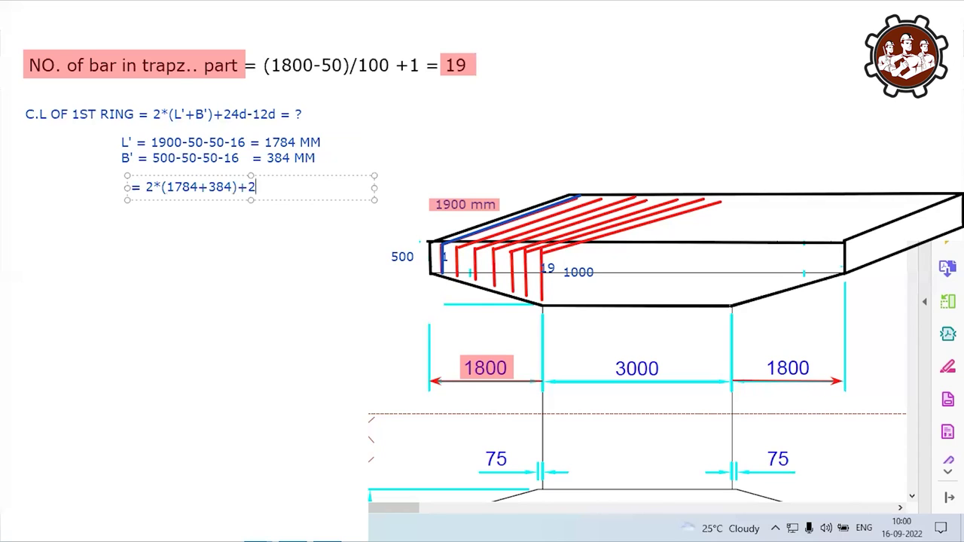
{"action": "type", "text": "4*16"}
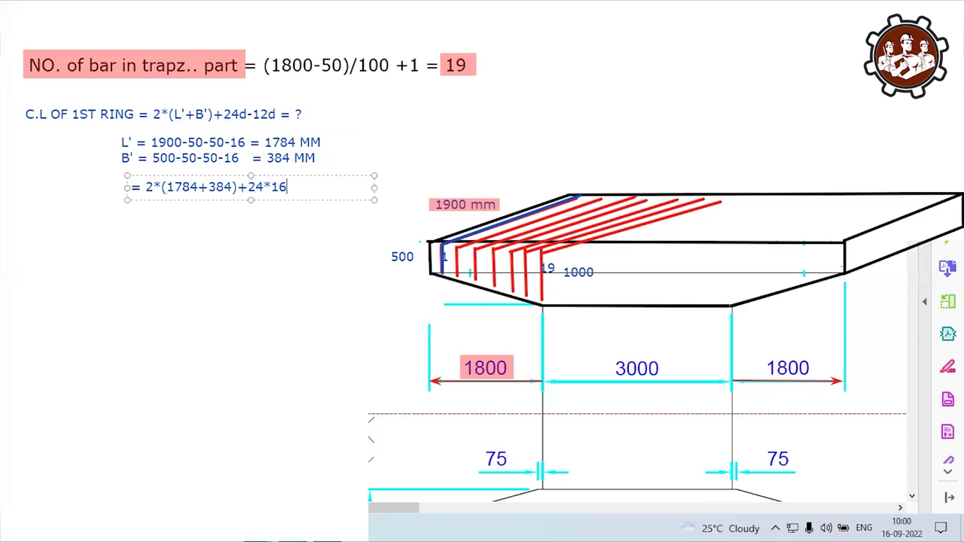
{"action": "type", "text": "-1"}
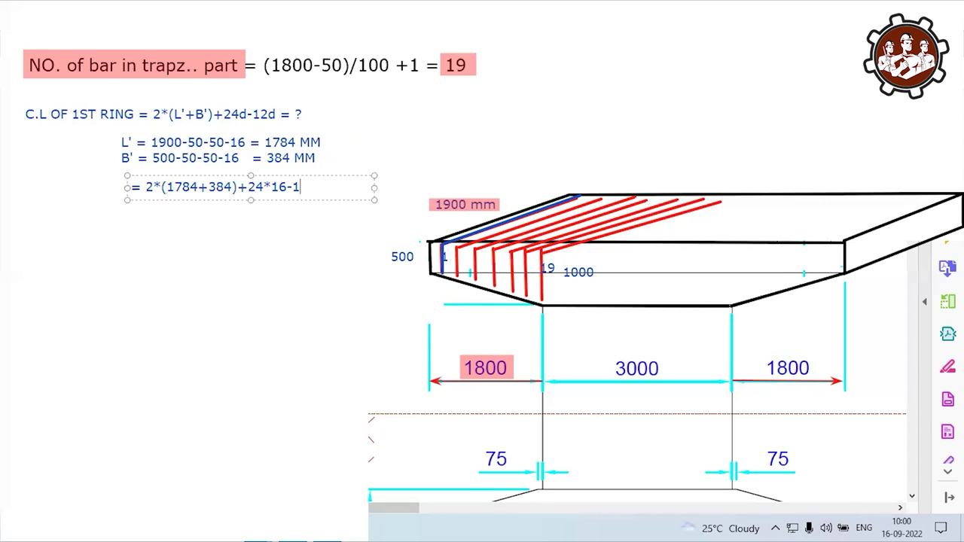
{"action": "type", "text": "2*"}
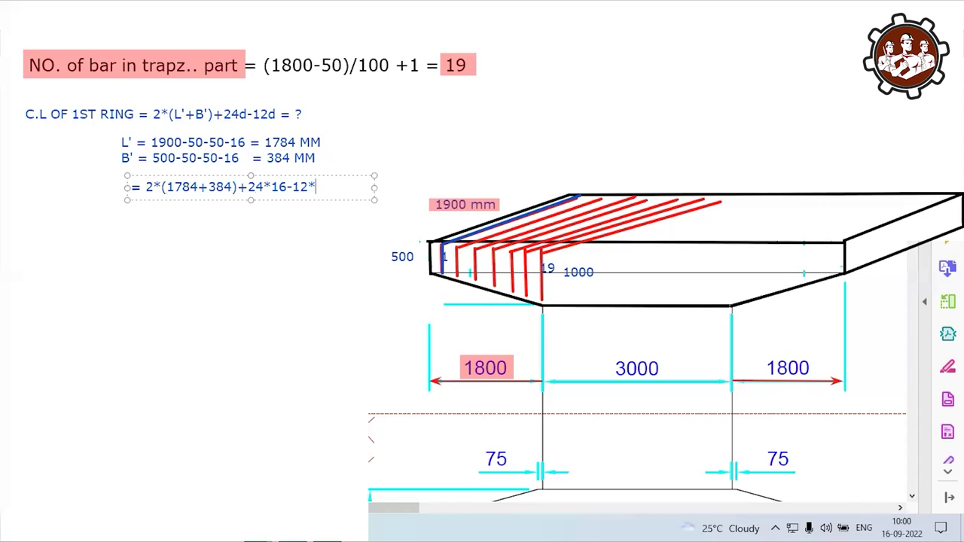
{"action": "type", "text": "16"}
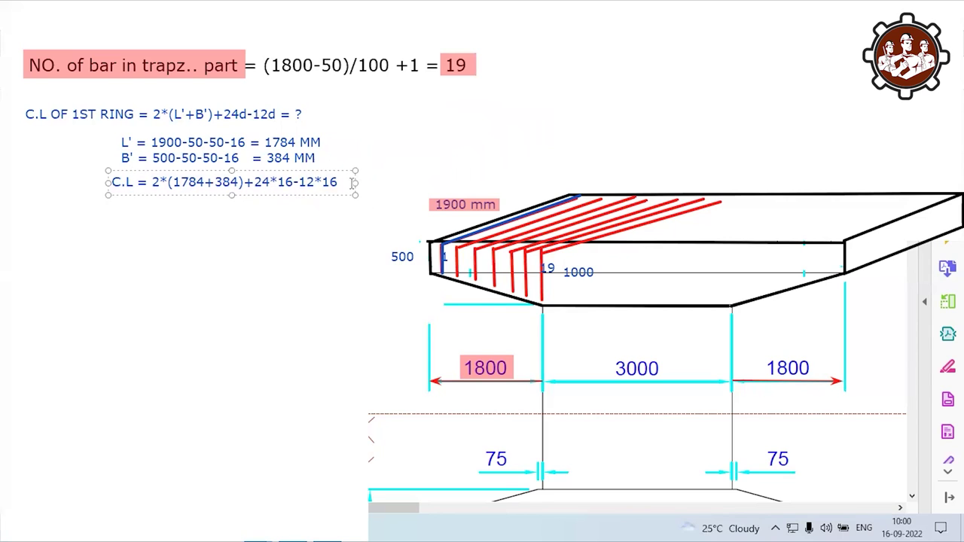
{"action": "left_click_drag", "start_coordinate": [356, 182], "coordinate": [442, 182]}
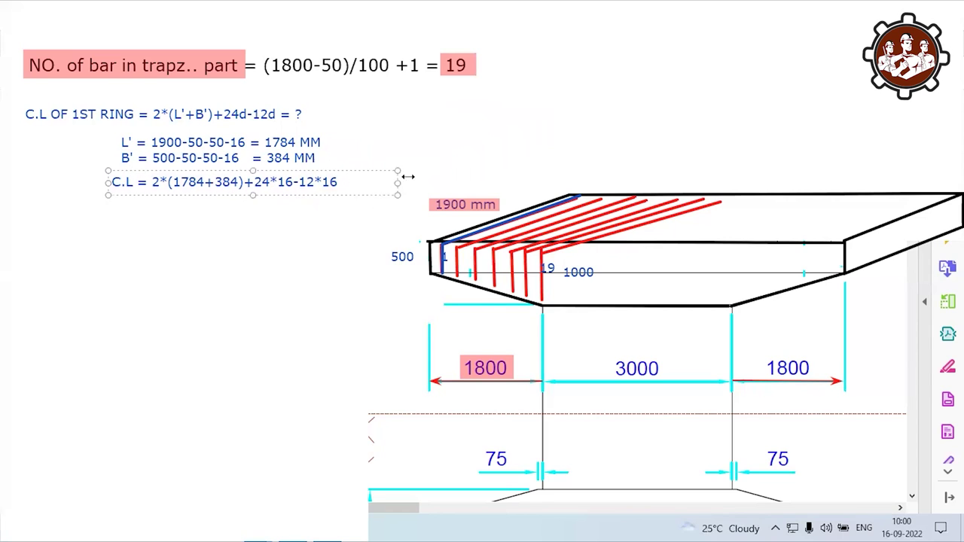
{"action": "left_click", "coordinate": [360, 178]}
{"action": "type", "text": "= "}
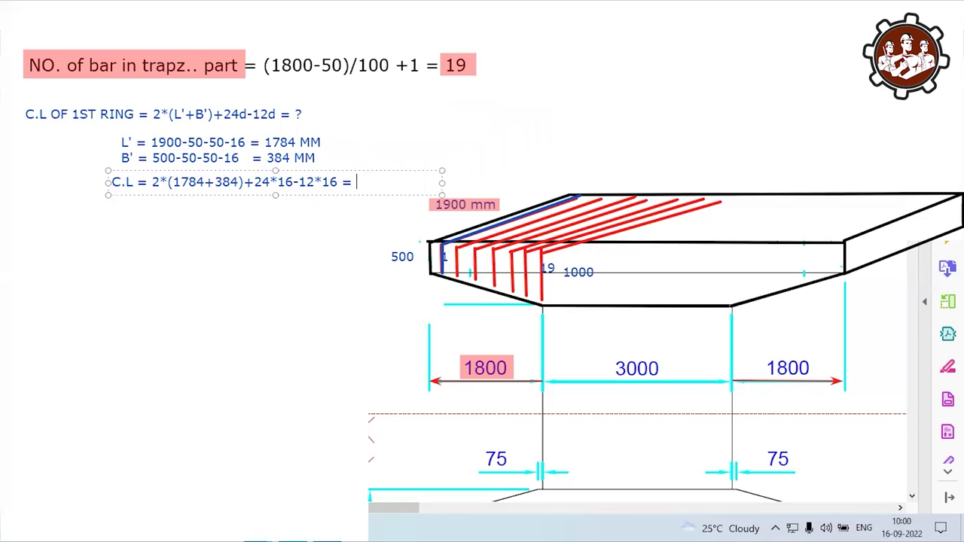
{"action": "type", "text": "452"}
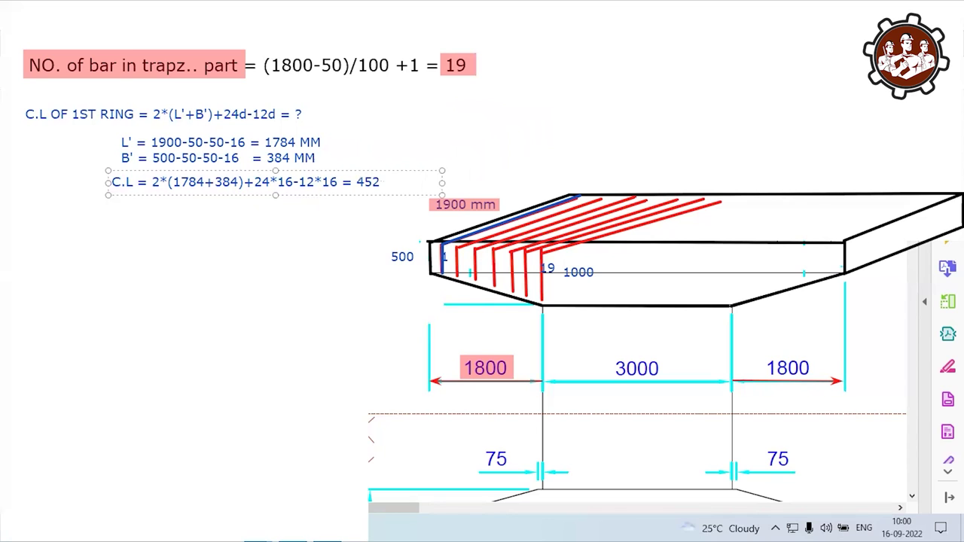
{"action": "type", "text": "8 MM"}
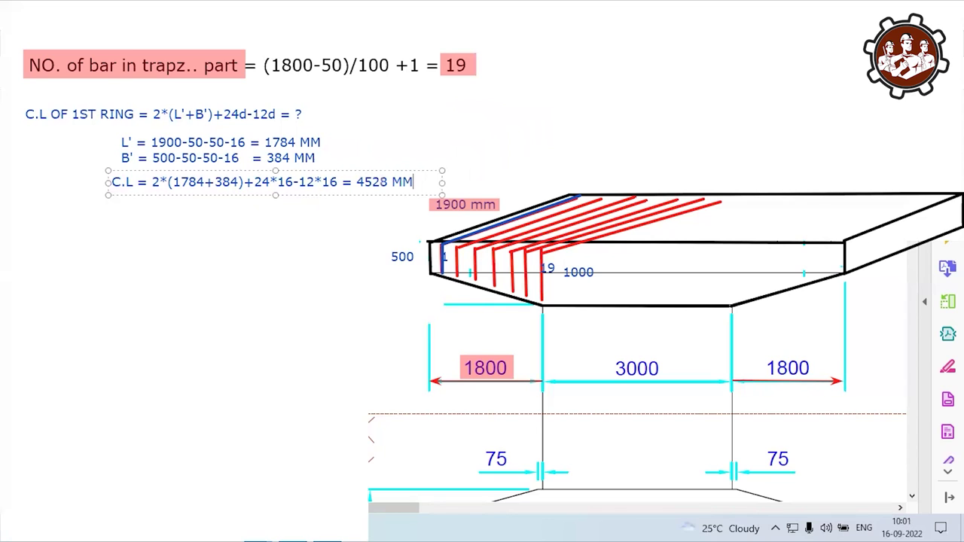
{"action": "left_click", "coordinate": [322, 216]}
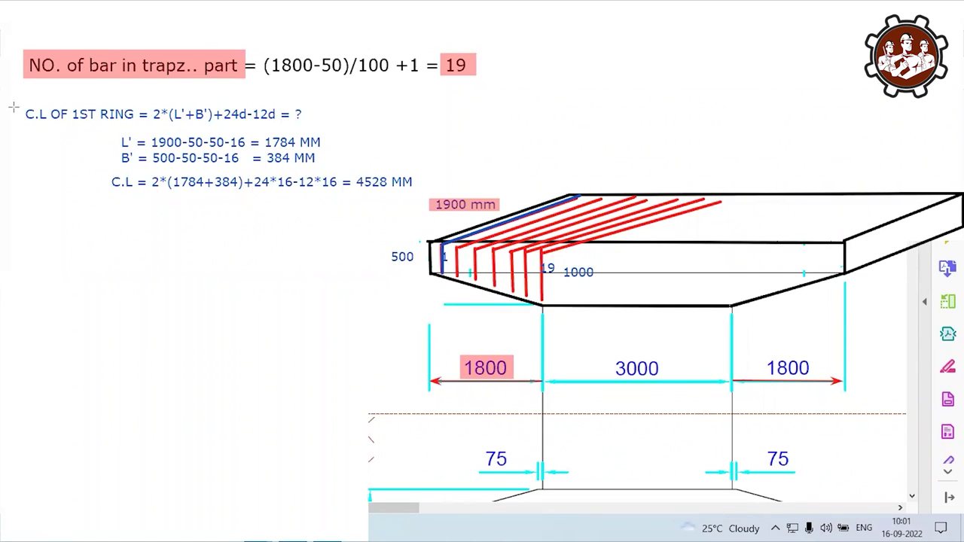
Highlight 'C.L OF 1ST RING' and 4528 in pink, tick bars 1 and 19, and trace bar 19 in blue.
{"action": "left_click_drag", "start_coordinate": [14, 108], "coordinate": [134, 121]}
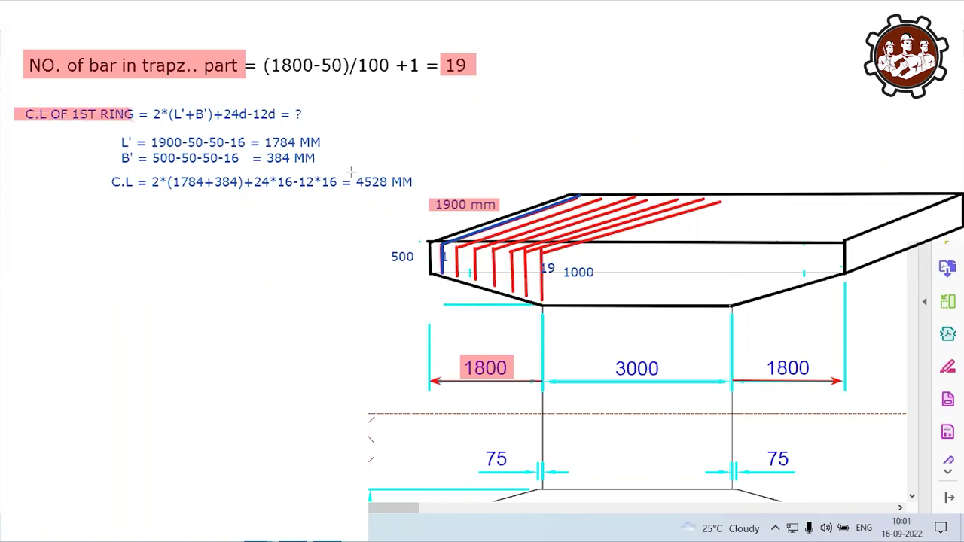
{"action": "left_click_drag", "start_coordinate": [352, 174], "coordinate": [406, 188]}
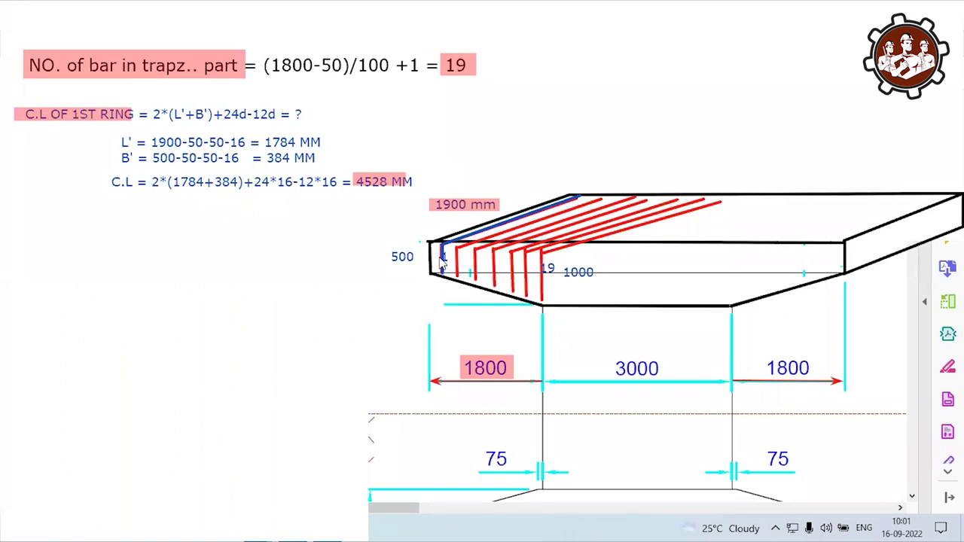
{"action": "left_click_drag", "start_coordinate": [433, 256], "coordinate": [446, 250]}
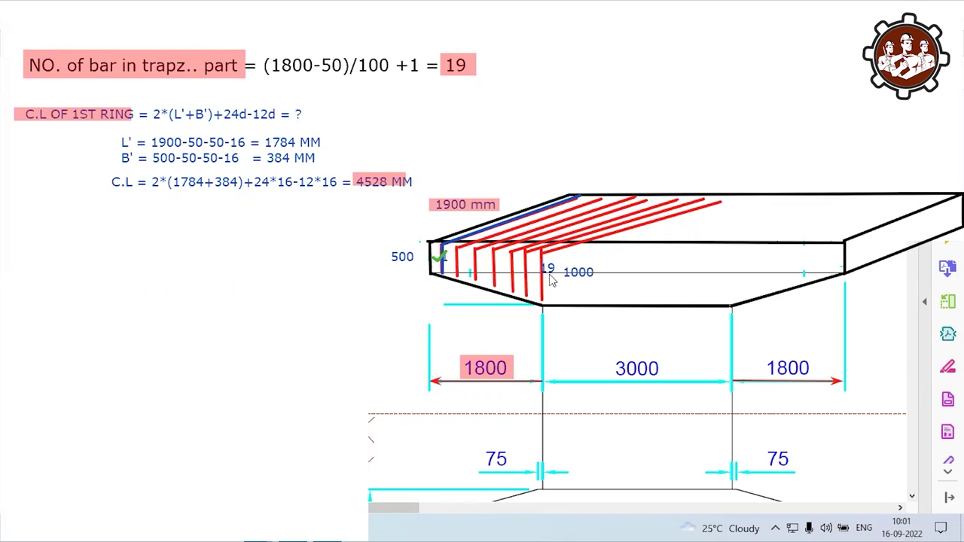
{"action": "left_click", "coordinate": [541, 270]}
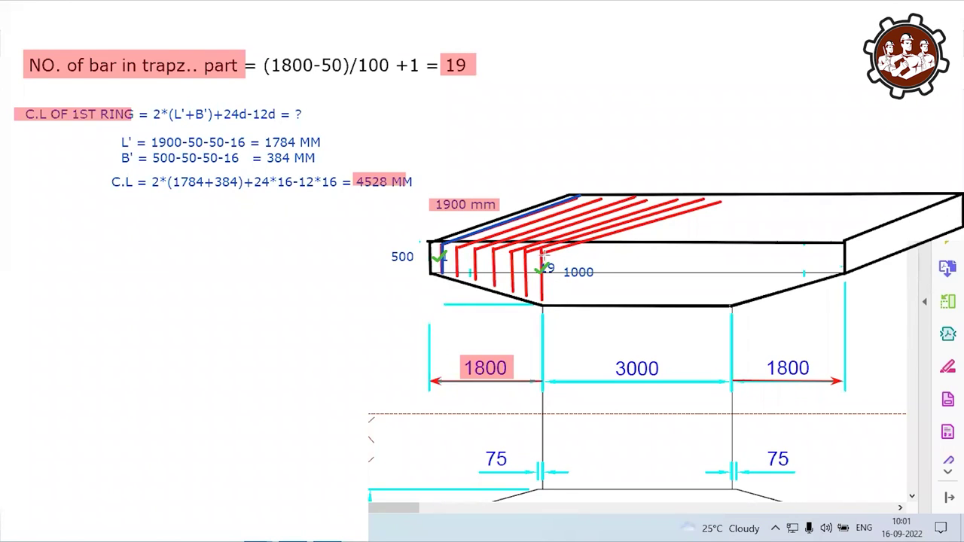
{"action": "mouse_move", "coordinate": [541, 250]}
{"action": "left_mouse_down"}
{"action": "mouse_move", "coordinate": [541, 292]}
{"action": "mouse_move", "coordinate": [729, 198]}
{"action": "left_mouse_up"}
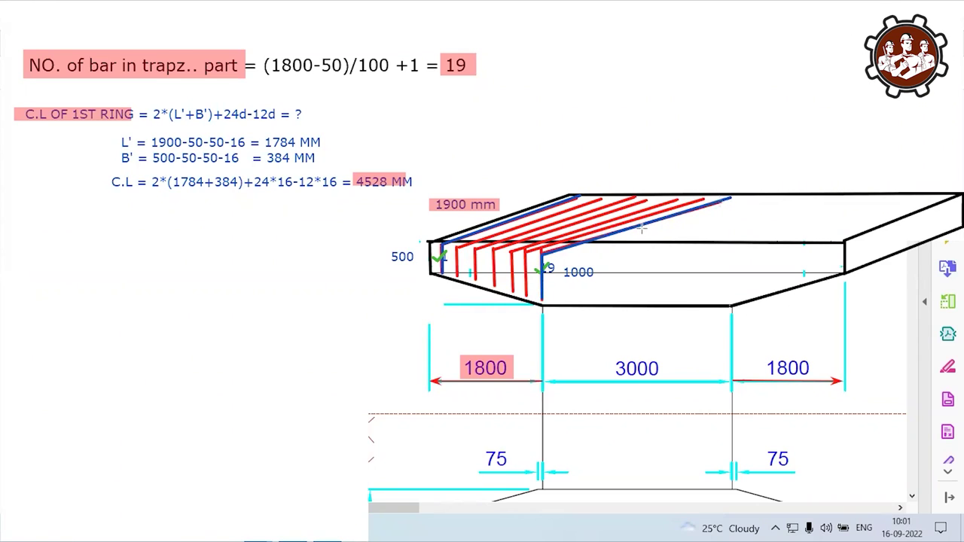
Add the heading 'C.L OF 19th RING =' below the first-ring result and highlight it in pink.
{"action": "left_click", "coordinate": [10, 246]}
{"action": "type", "text": "C."}
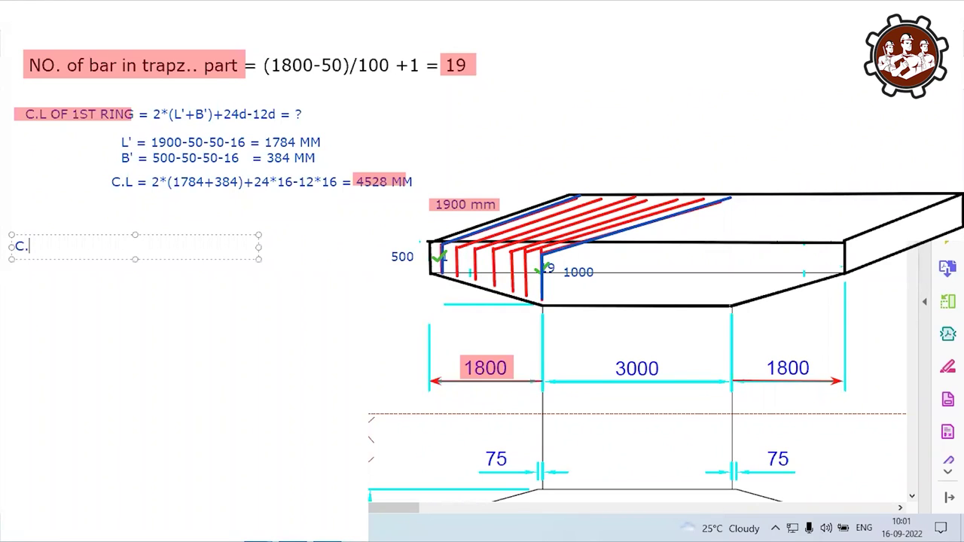
{"action": "type", "text": "L P"}
{"action": "key", "text": "BackSpace"}
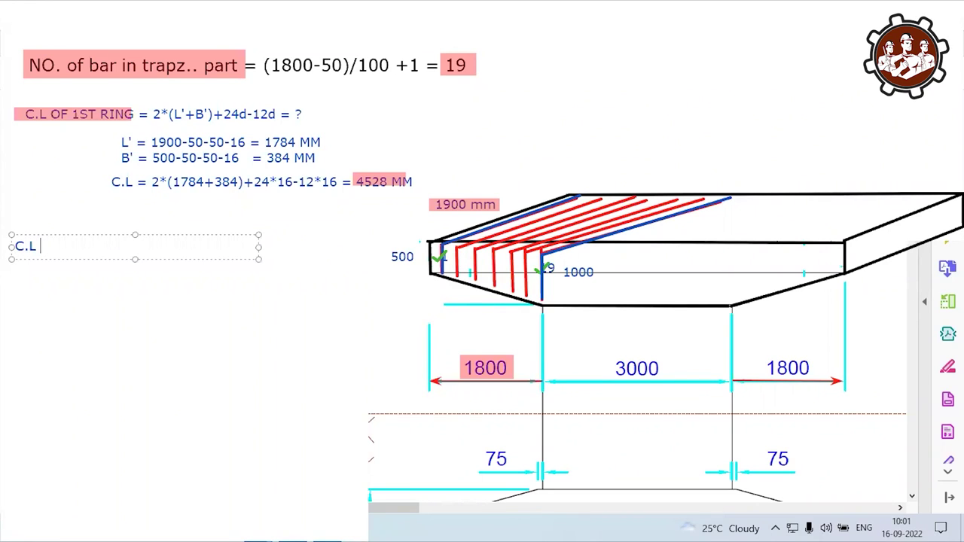
{"action": "type", "text": "OF 19"}
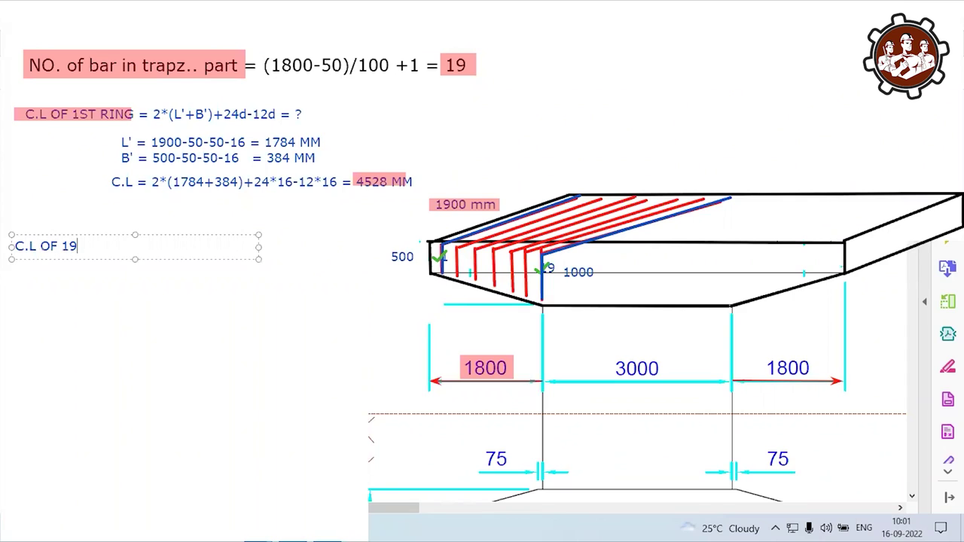
{"action": "type", "text": "TH"}
{"action": "key", "text": "BackSpace"}
{"action": "key", "text": "BackSpace"}
{"action": "key", "text": "BackSpace"}
{"action": "type", "text": "t"}
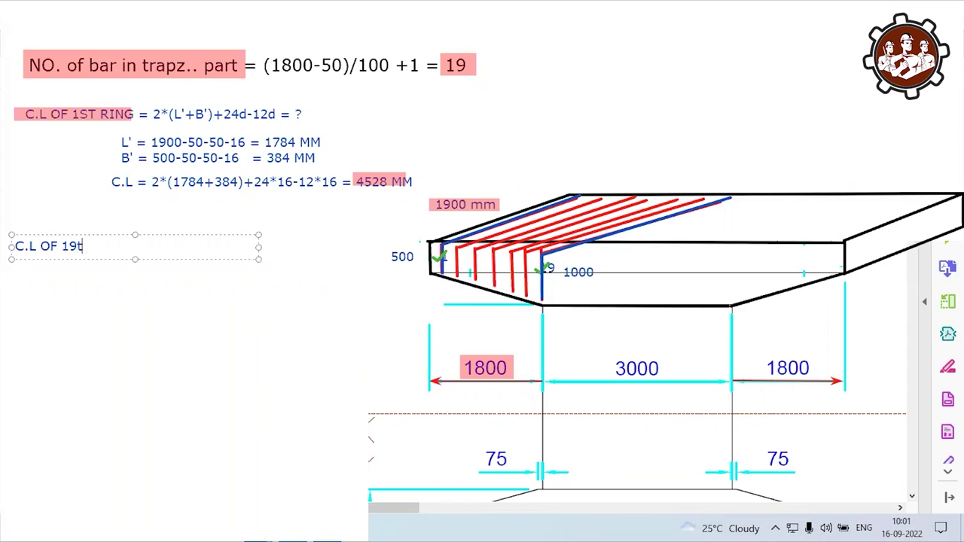
{"action": "type", "text": "h RING ="}
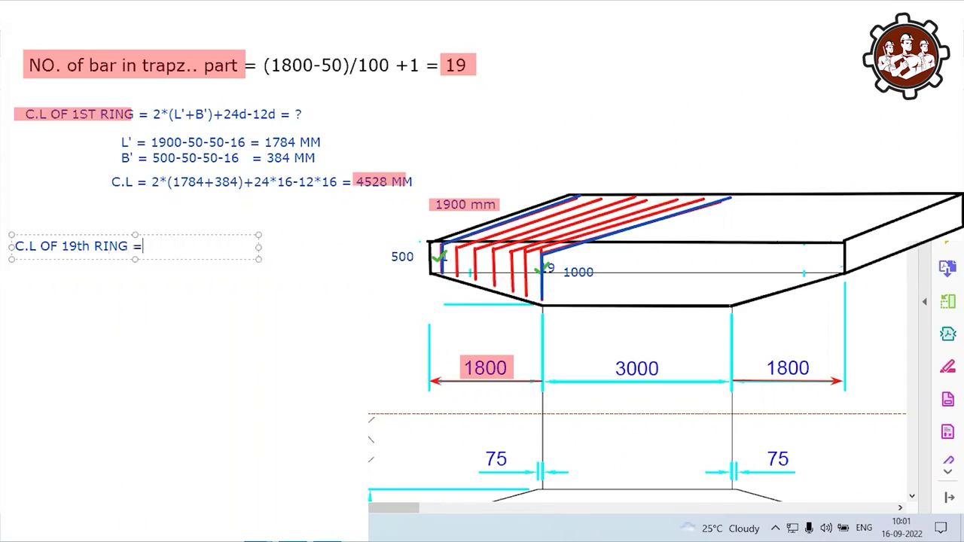
{"action": "left_click_drag", "start_coordinate": [47, 235], "coordinate": [56, 232]}
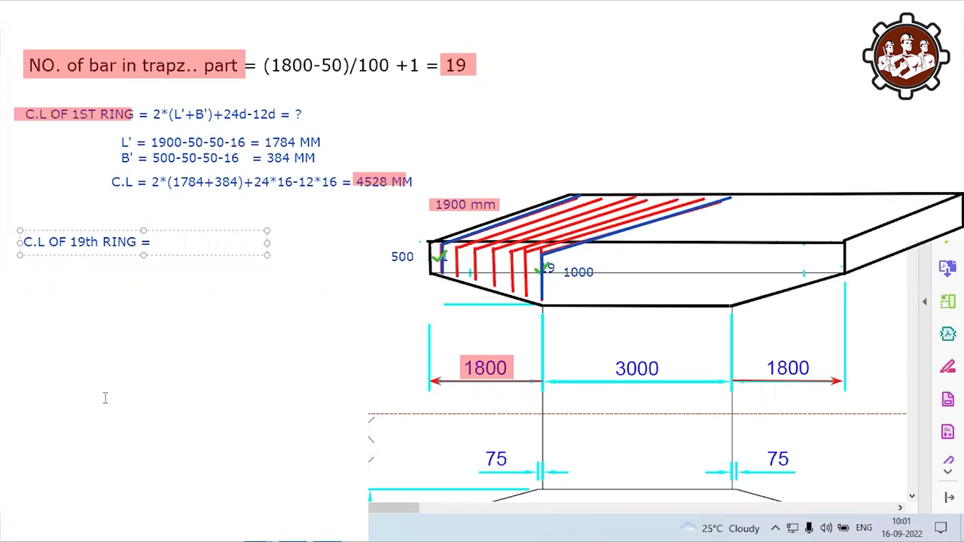
{"action": "left_click", "coordinate": [109, 360]}
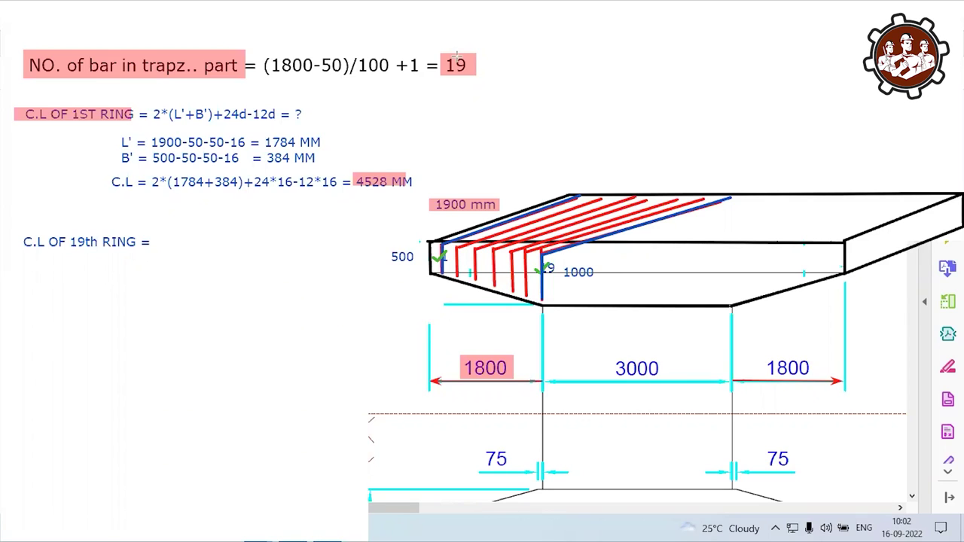
{"action": "left_click_drag", "start_coordinate": [19, 234], "coordinate": [147, 253]}
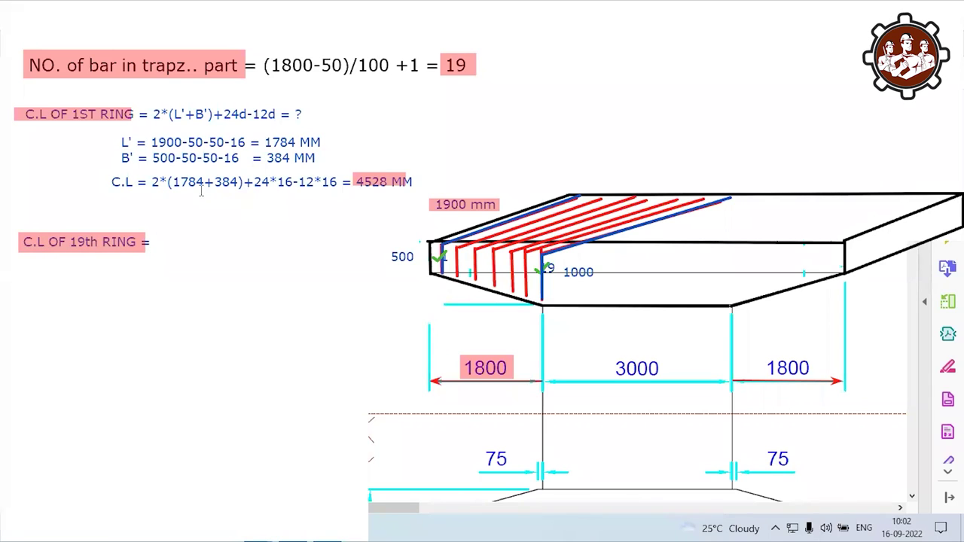
{"action": "left_click", "coordinate": [157, 240]}
{"action": "type", "text": "L"}
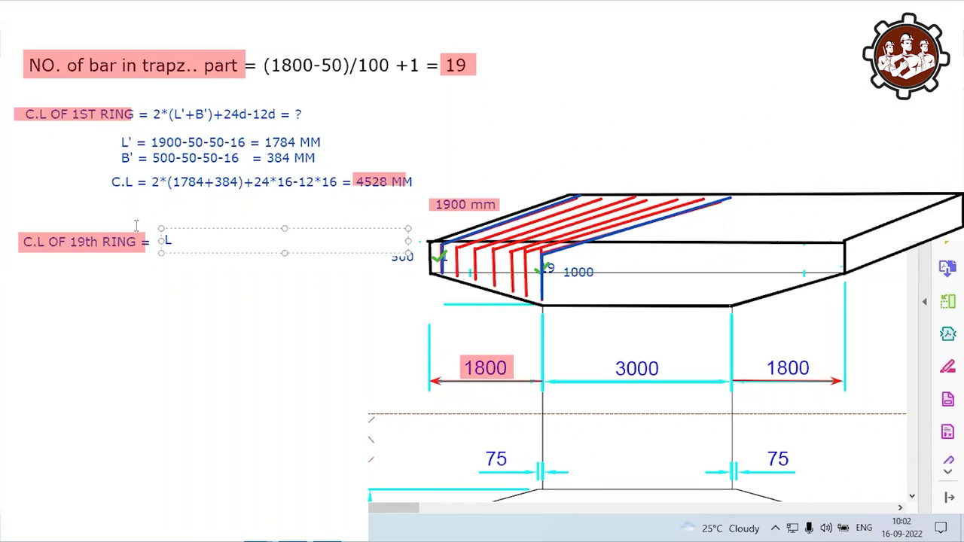
{"action": "type", "text": "' = 1784"}
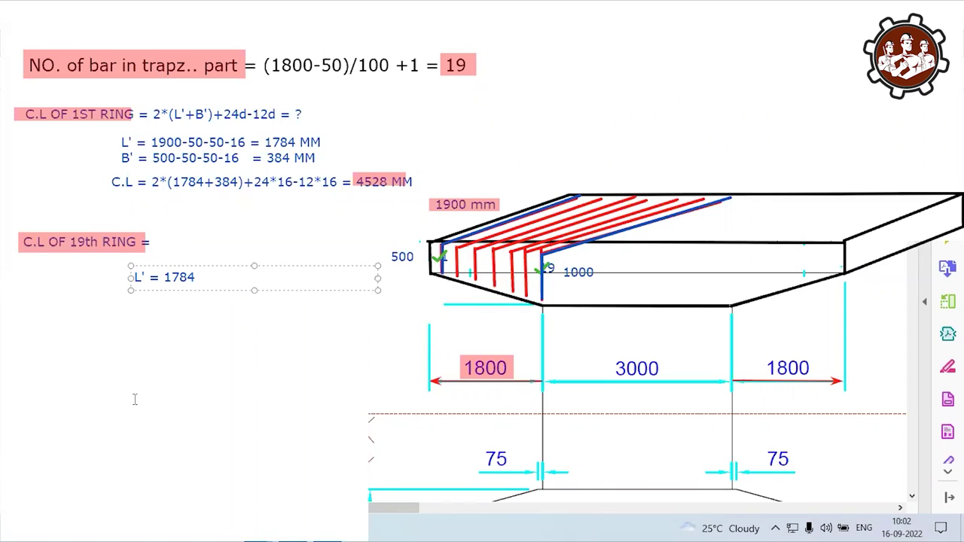
{"action": "type", "text": " MM"}
{"action": "key", "text": "Return"}
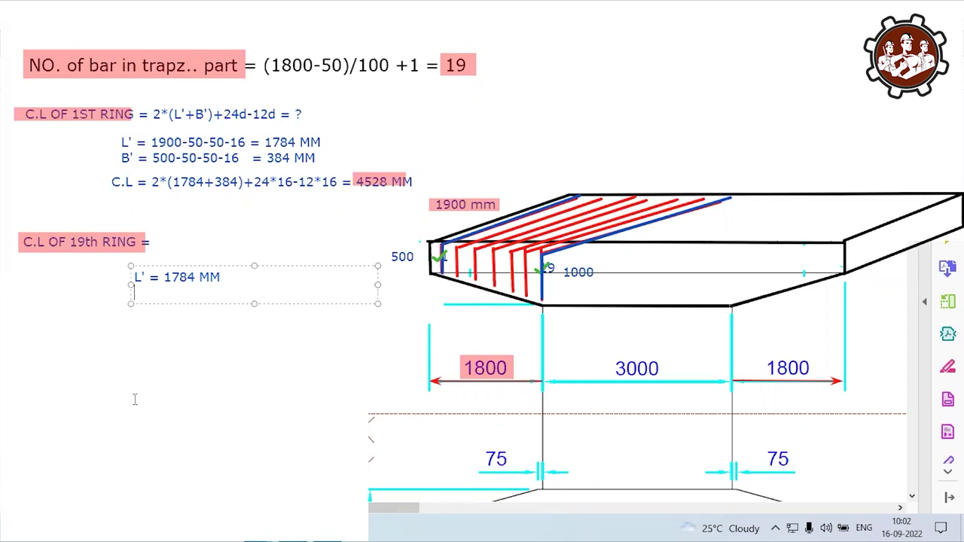
{"action": "type", "text": "B' "}
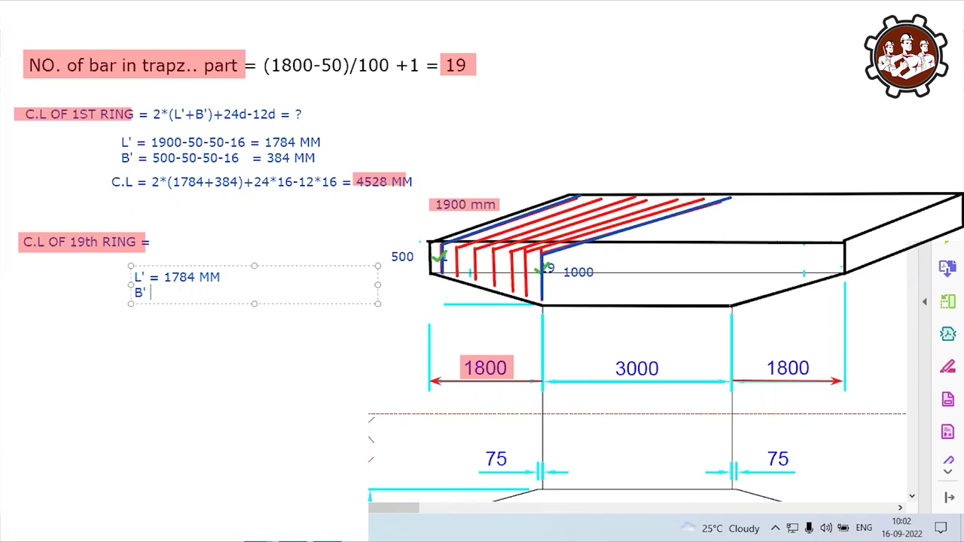
{"action": "type", "text": "="}
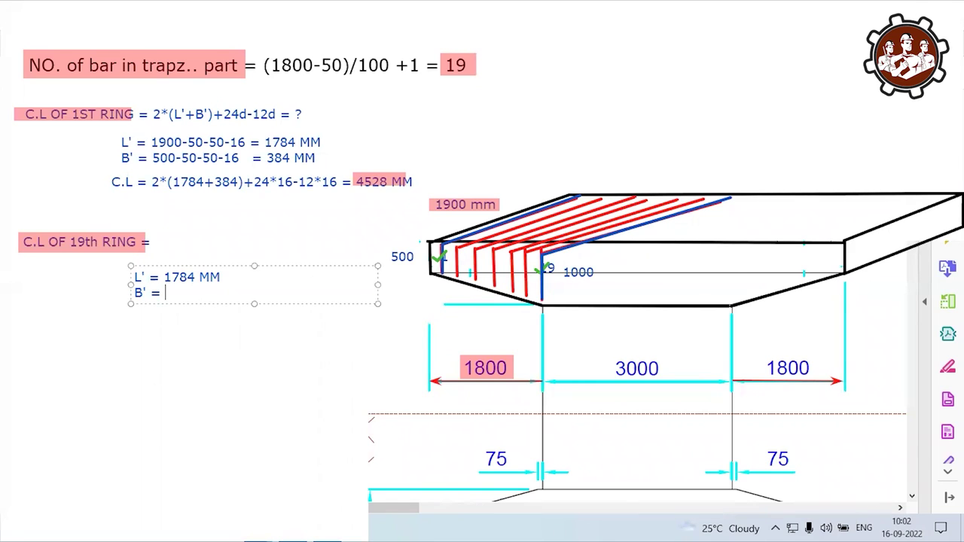
{"action": "type", "text": " 100"}
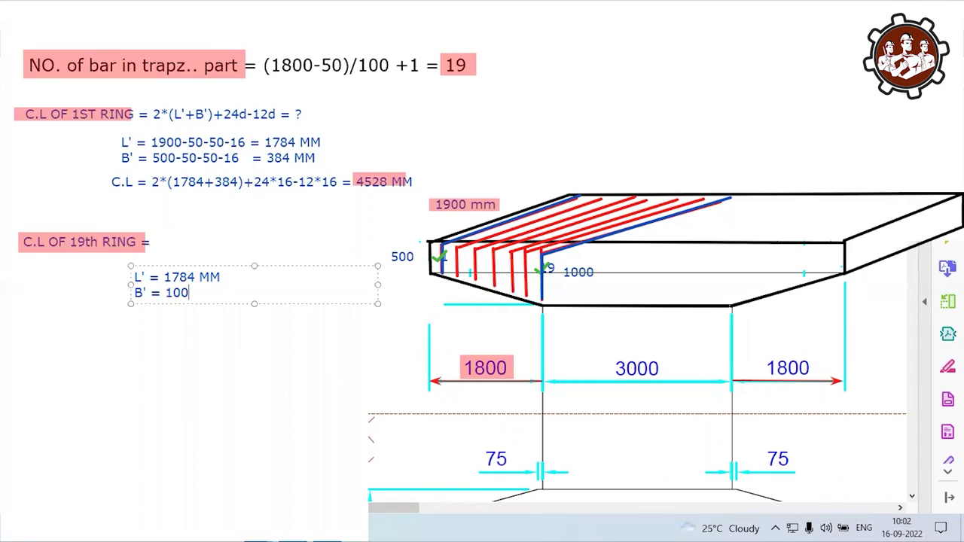
{"action": "type", "text": "0-50-5"}
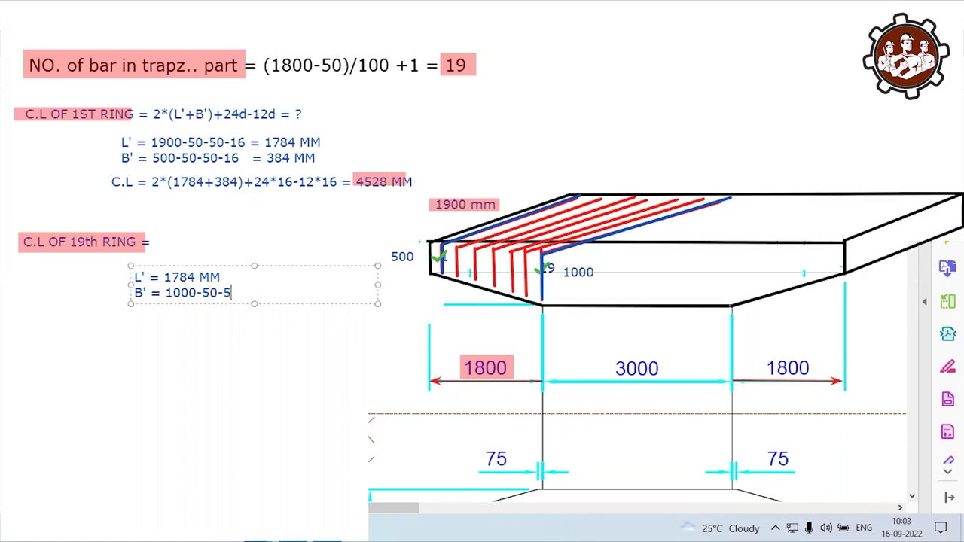
{"action": "type", "text": "0-16"}
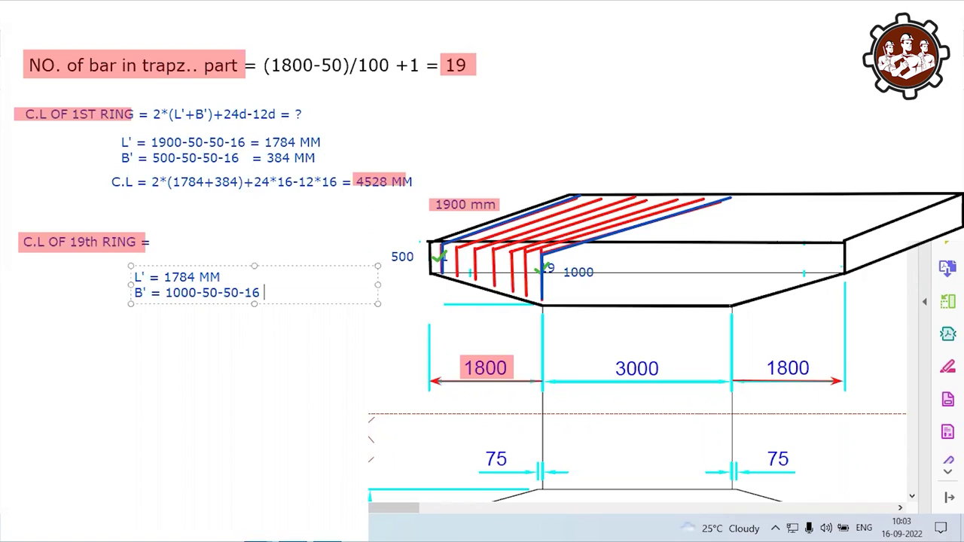
{"action": "type", "text": " = "}
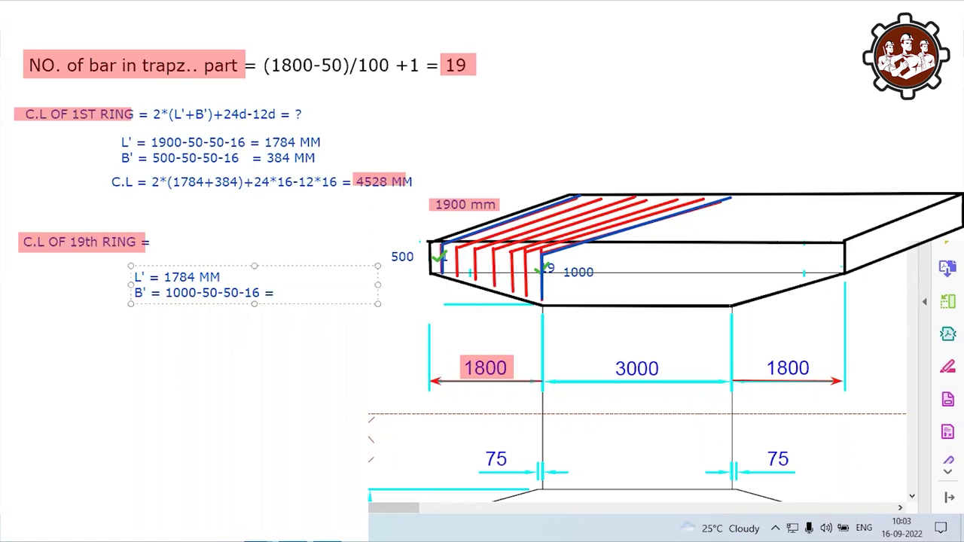
{"action": "type", "text": "884 "}
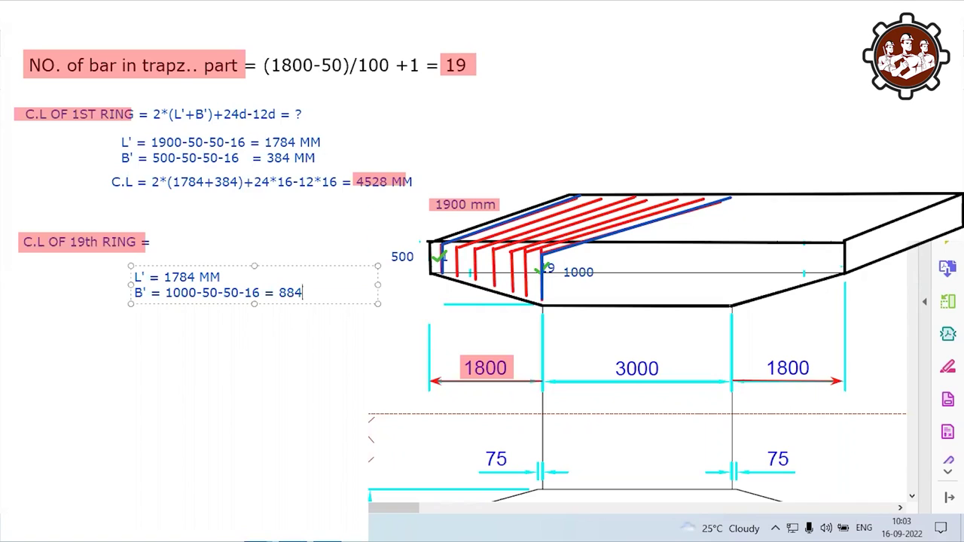
{"action": "type", "text": "MM"}
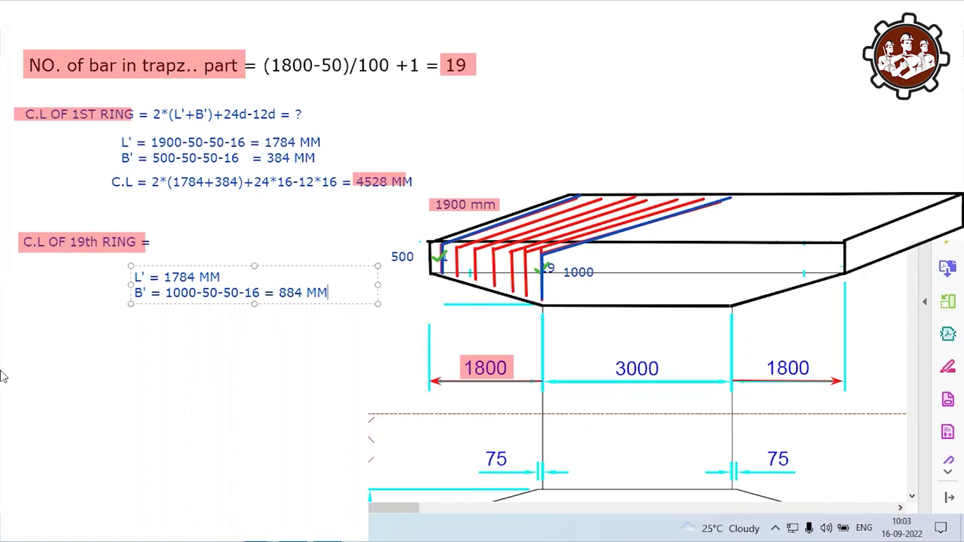
Add the 19th ring formula C.L = 2*(1784+884)+24*16*12*16 below the L' and B' note.
{"action": "left_click", "coordinate": [248, 337]}
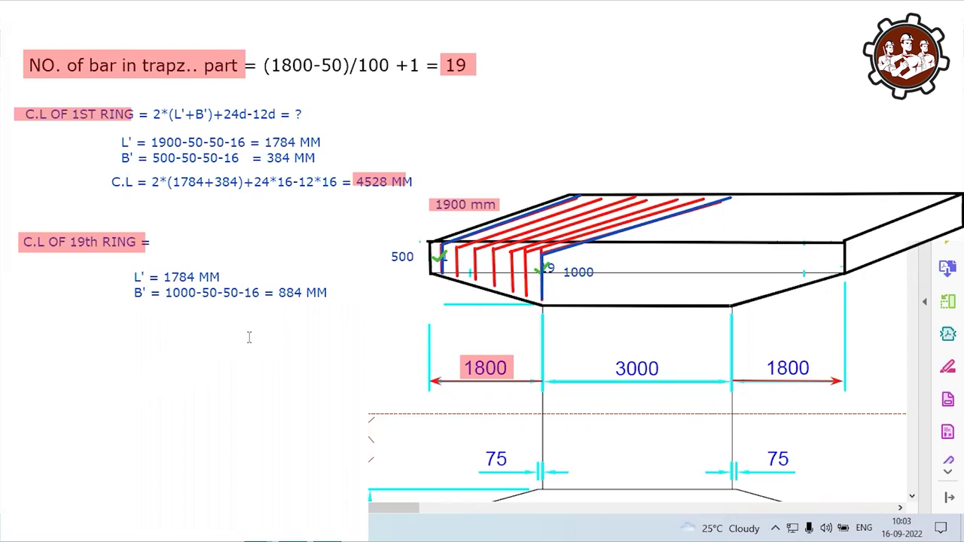
{"action": "left_click", "coordinate": [110, 337]}
{"action": "type", "text": "C.L ="}
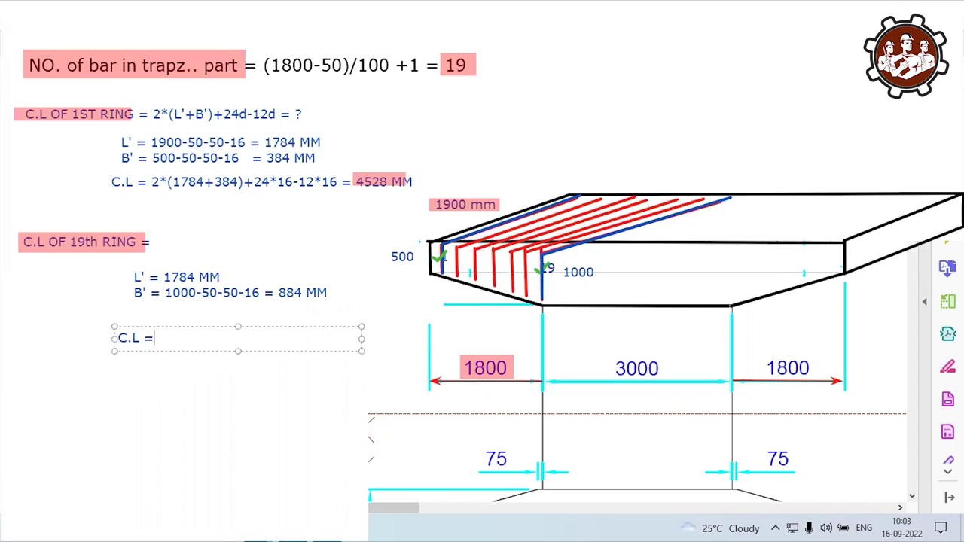
{"action": "type", "text": " 2*("}
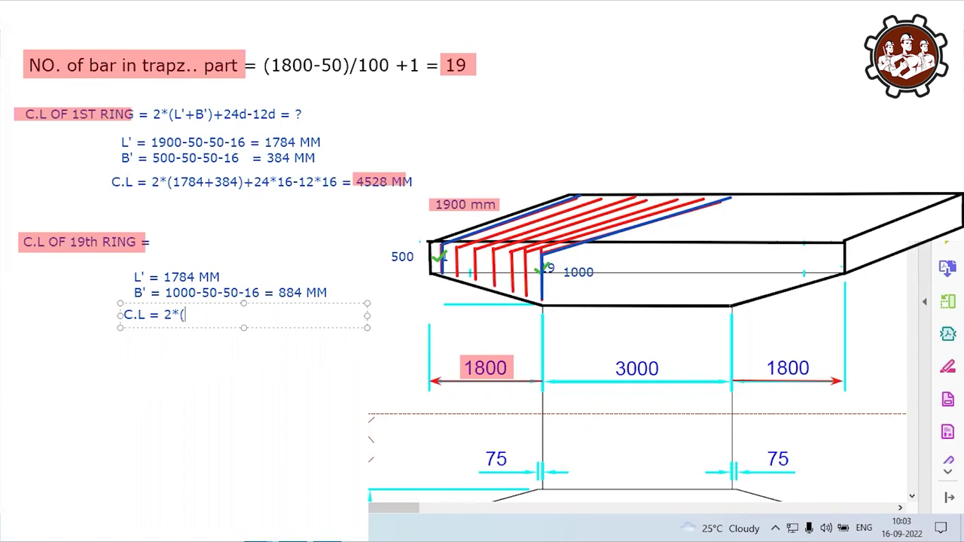
{"action": "type", "text": "1784"}
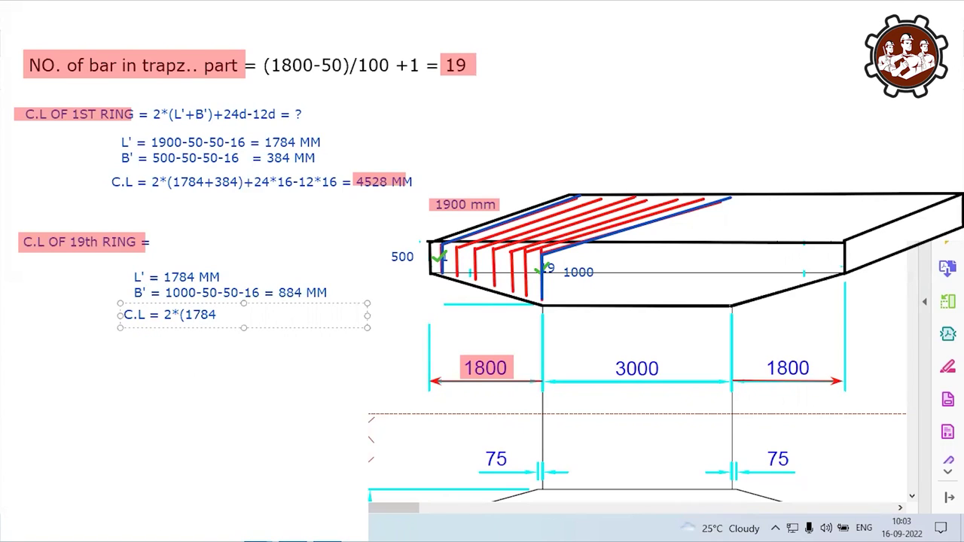
{"action": "type", "text": "+"}
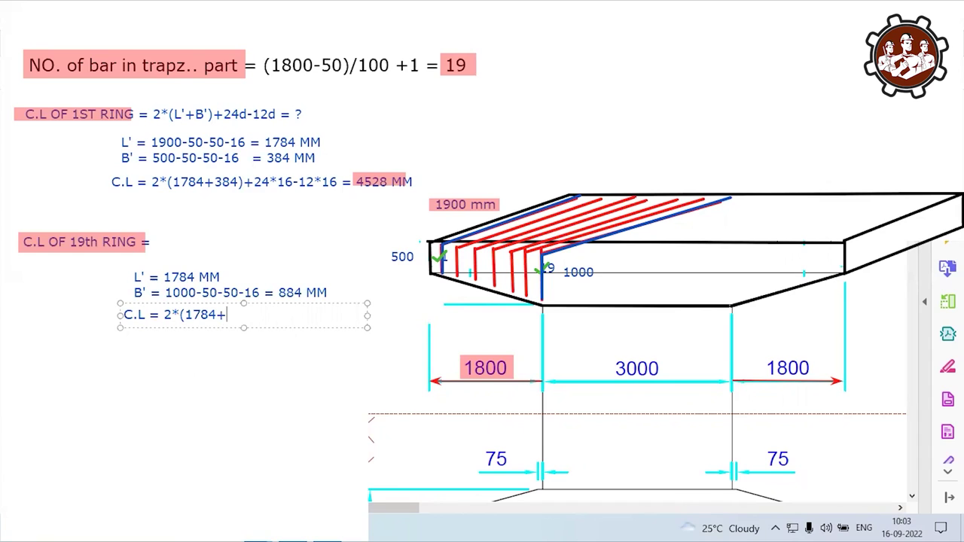
{"action": "type", "text": "884"}
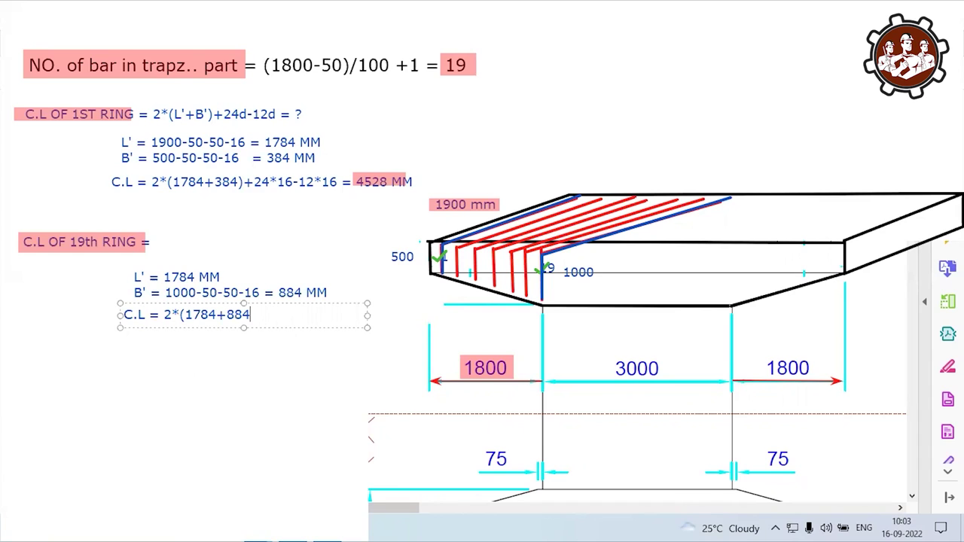
{"action": "type", "text": ")+"}
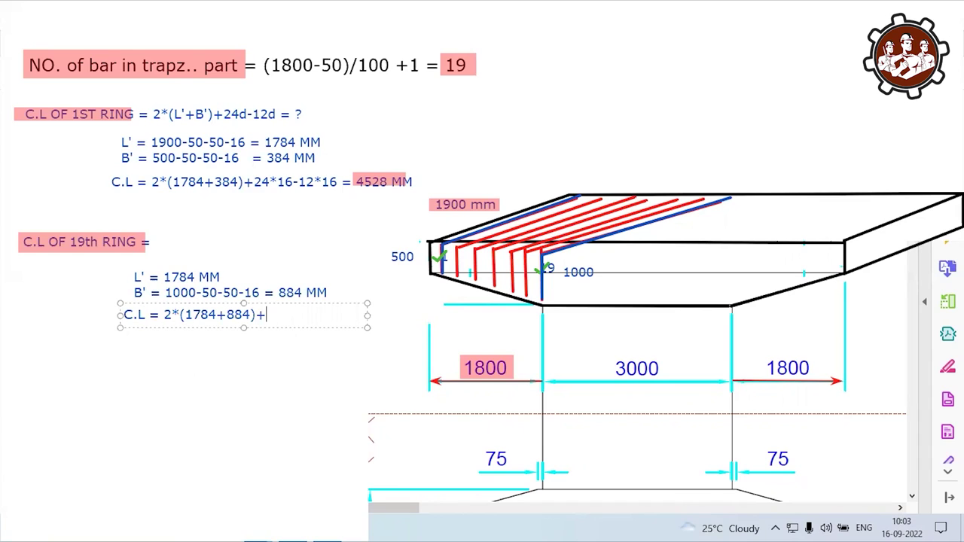
{"action": "type", "text": "24*"}
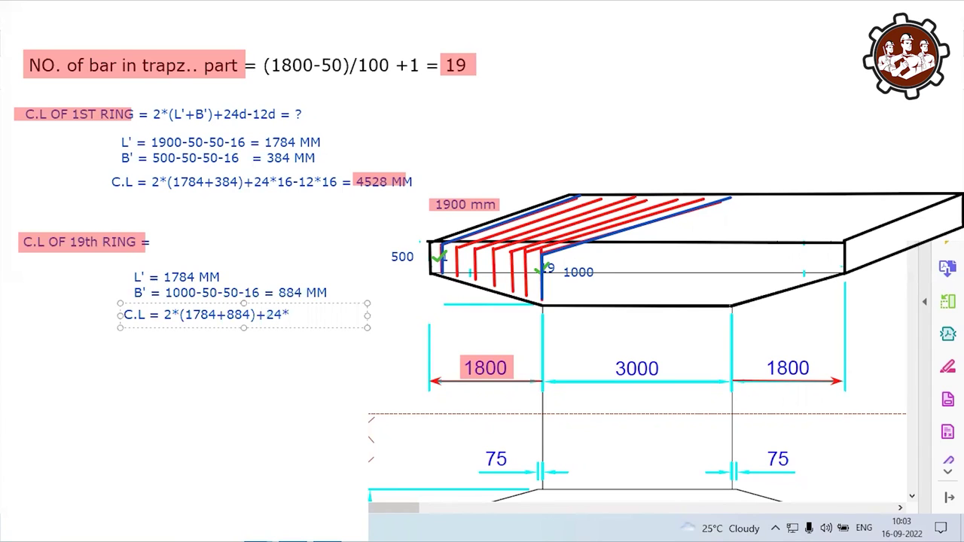
{"action": "type", "text": "16*"}
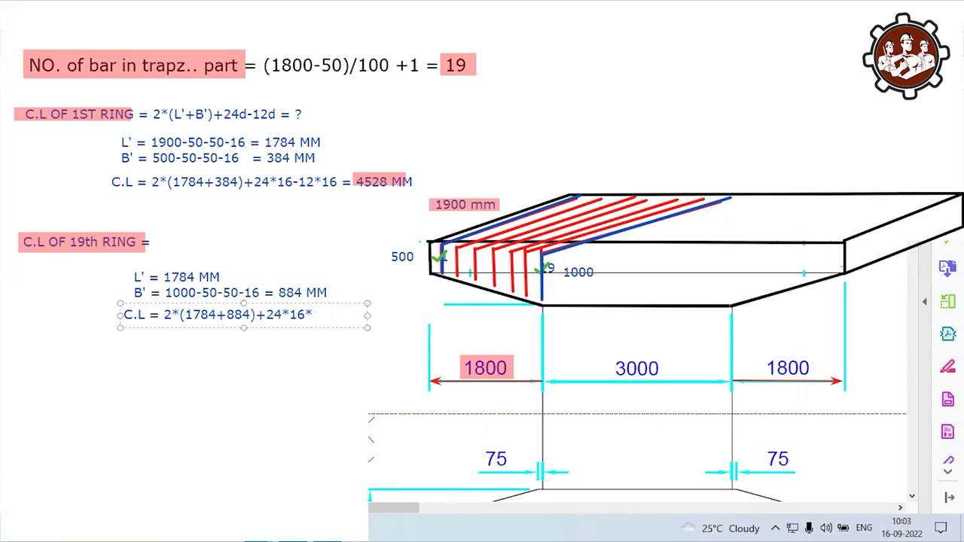
{"action": "type", "text": "12*1"}
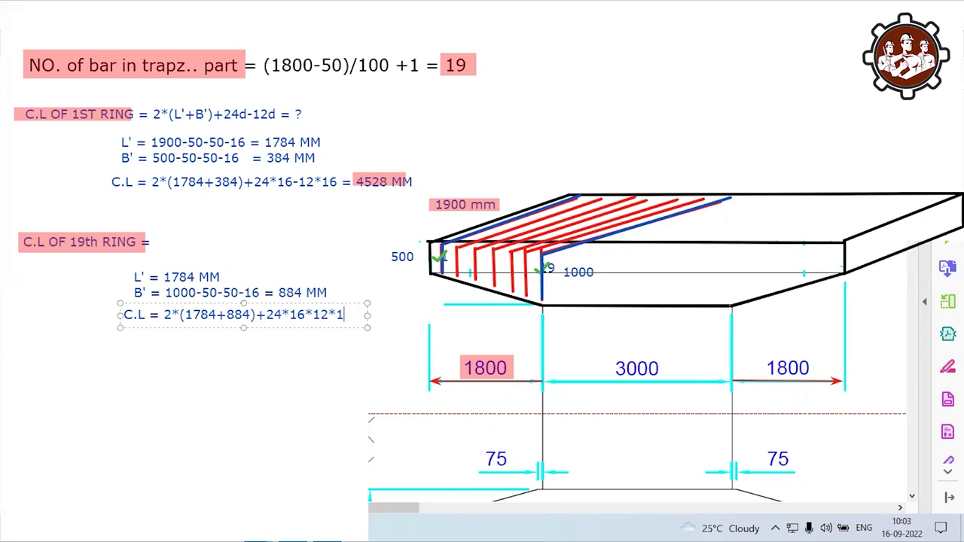
{"action": "type", "text": "6"}
Change the '*' before 12 to '-' and append the result = 5528 to the formula.
{"action": "left_click", "coordinate": [311, 314]}
{"action": "key", "text": "BackSpace"}
{"action": "type", "text": "-"}
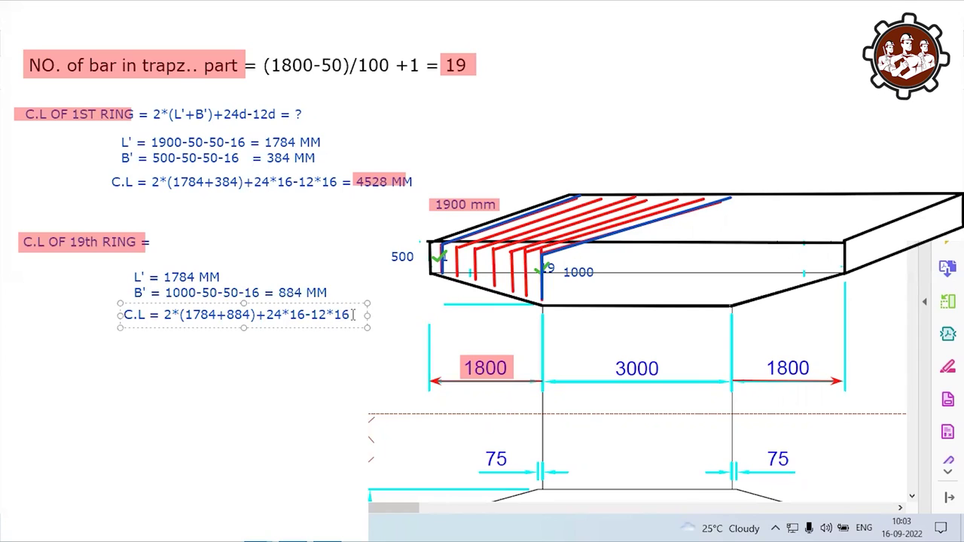
{"action": "left_click", "coordinate": [349, 314]}
{"action": "key", "text": "Return"}
{"action": "type", "text": "="}
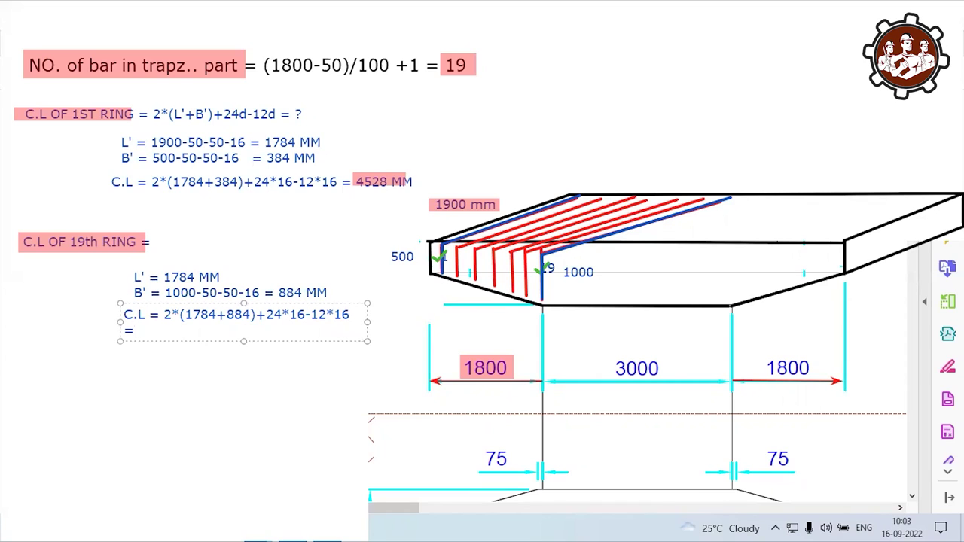
{"action": "key", "text": "BackSpace"}
{"action": "key", "text": "BackSpace"}
{"action": "key", "text": "BackSpace"}
{"action": "type", "text": "= "}
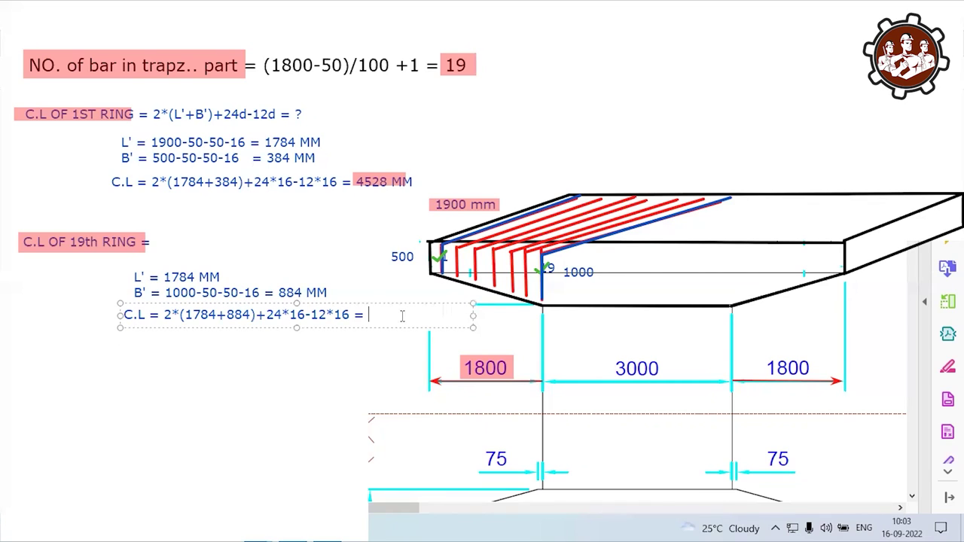
{"action": "type", "text": "5528"}
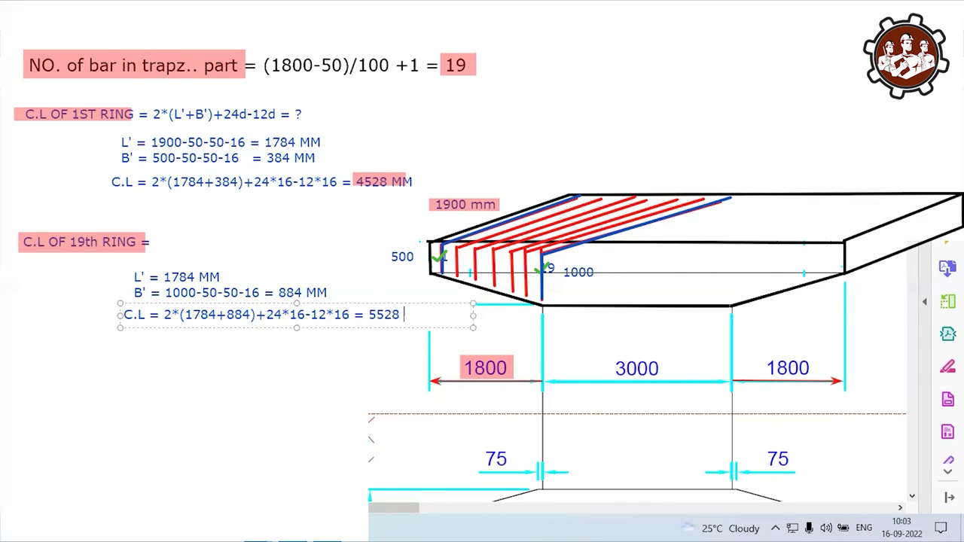
{"action": "left_click", "coordinate": [300, 414]}
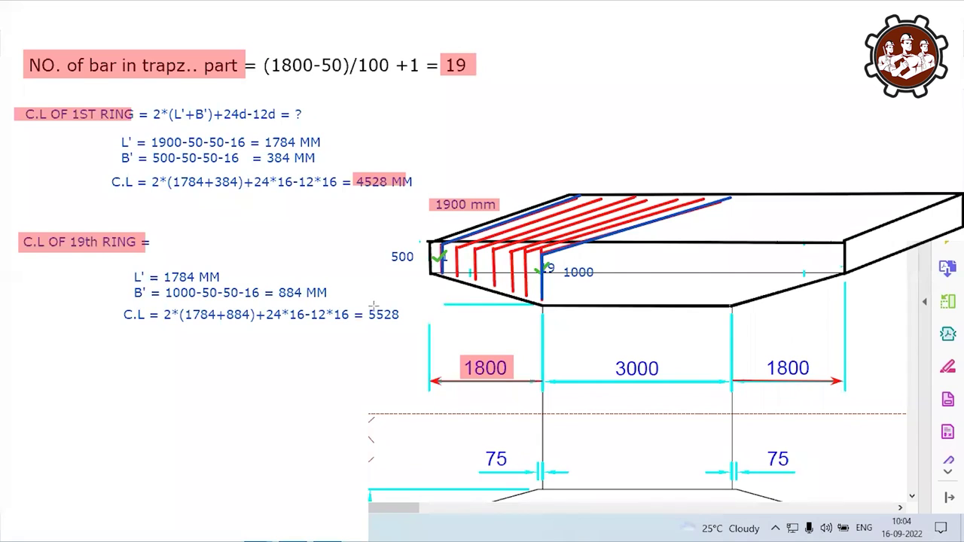
Highlight the 5528 at the end of the 19th ring formula in pink.
{"action": "left_click_drag", "start_coordinate": [366, 305], "coordinate": [411, 326]}
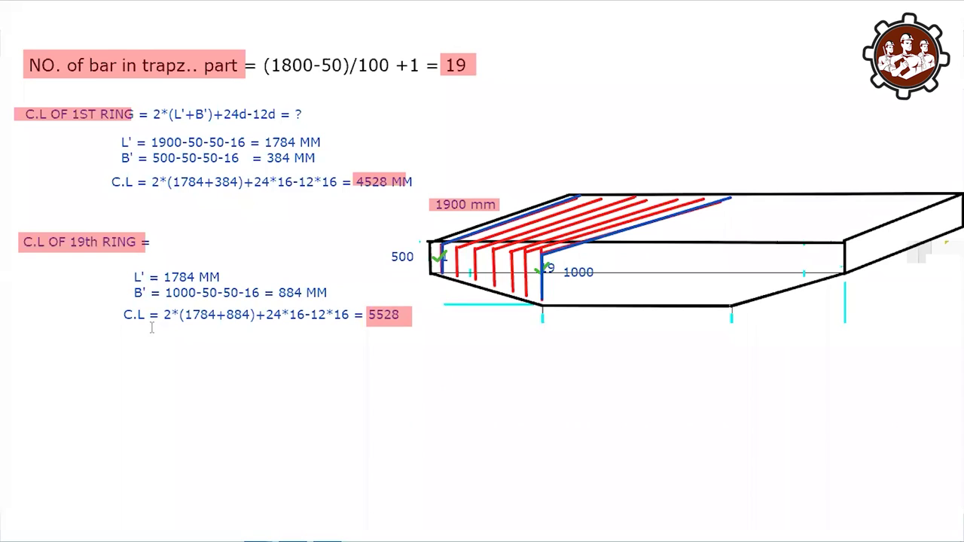
Type 'AVG. VERIENCE IN EACH BAR = (5528-4528)' below the 19th ring result, widened onto one line.
{"action": "type", "text": "A"}
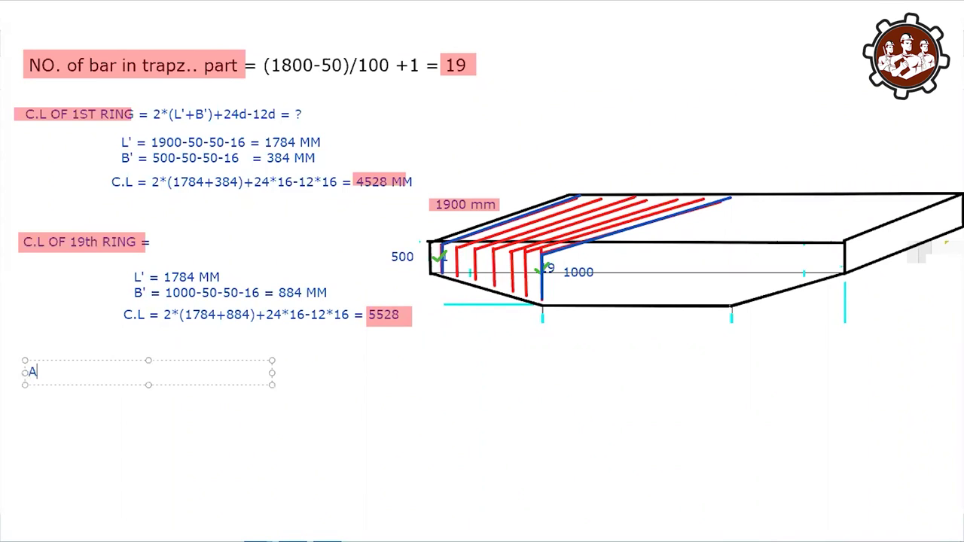
{"action": "type", "text": "VG. "}
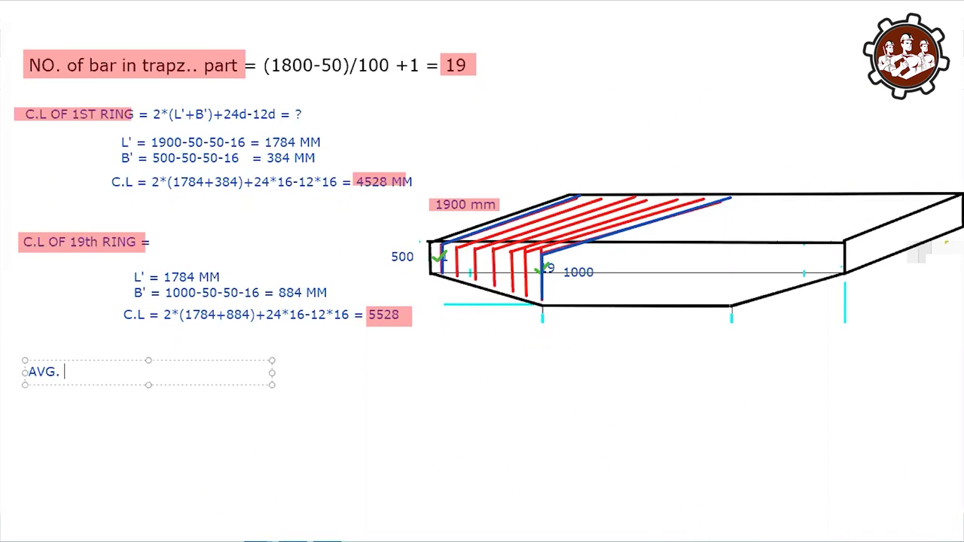
{"action": "type", "text": "VERIENCE"}
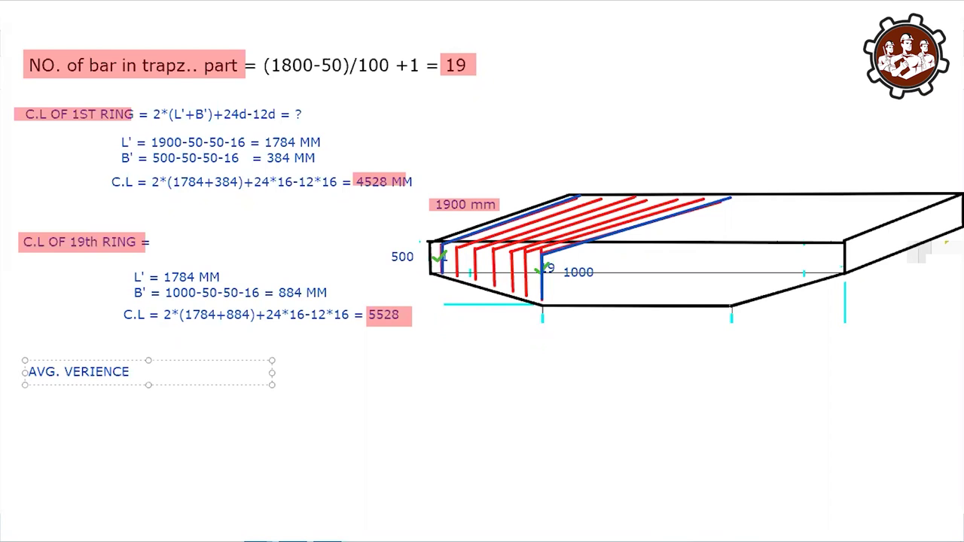
{"action": "type", "text": " IN E"}
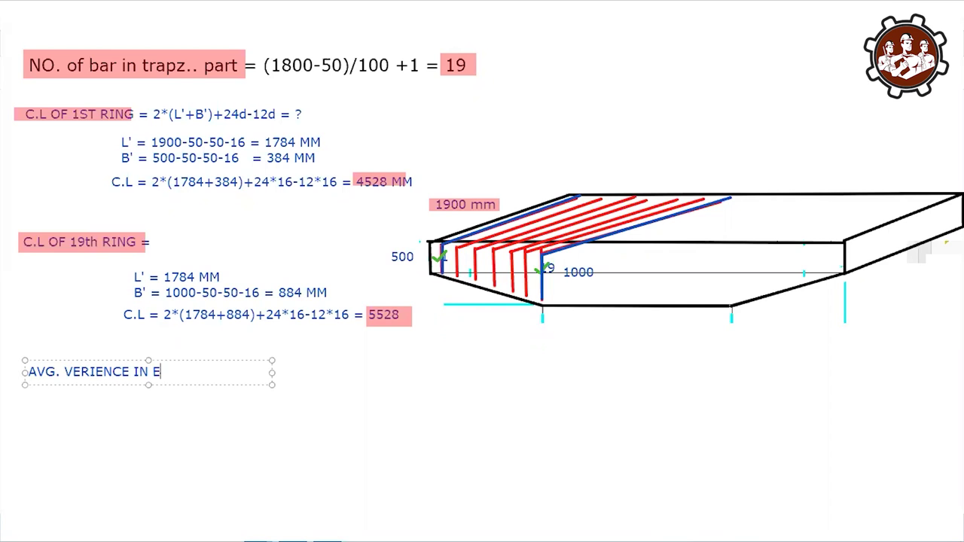
{"action": "type", "text": "ACH BAR"}
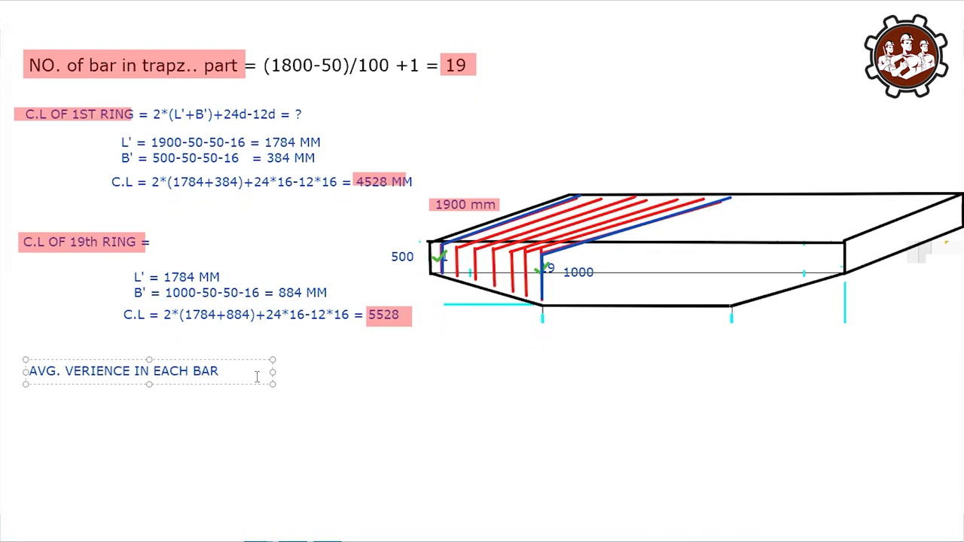
{"action": "type", "text": " ="}
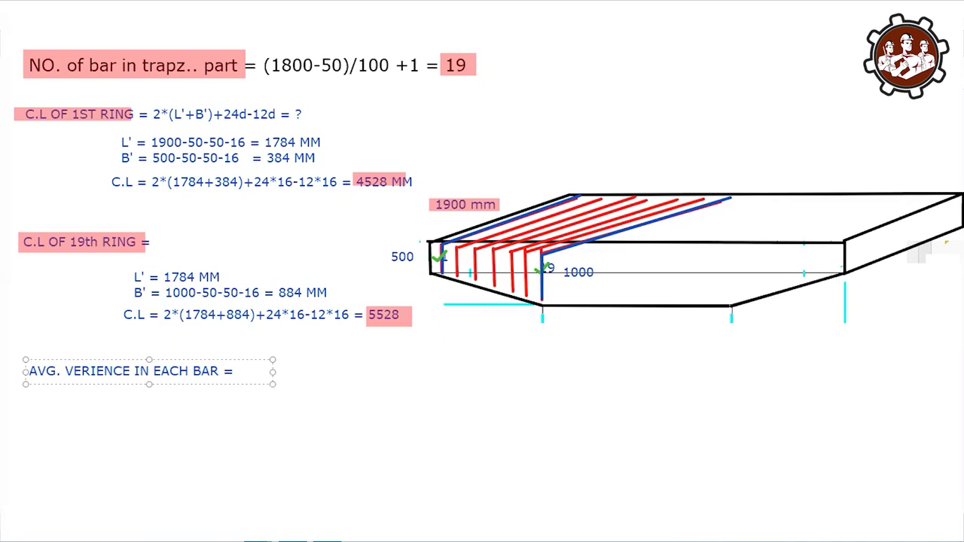
{"action": "type", "text": "(55"}
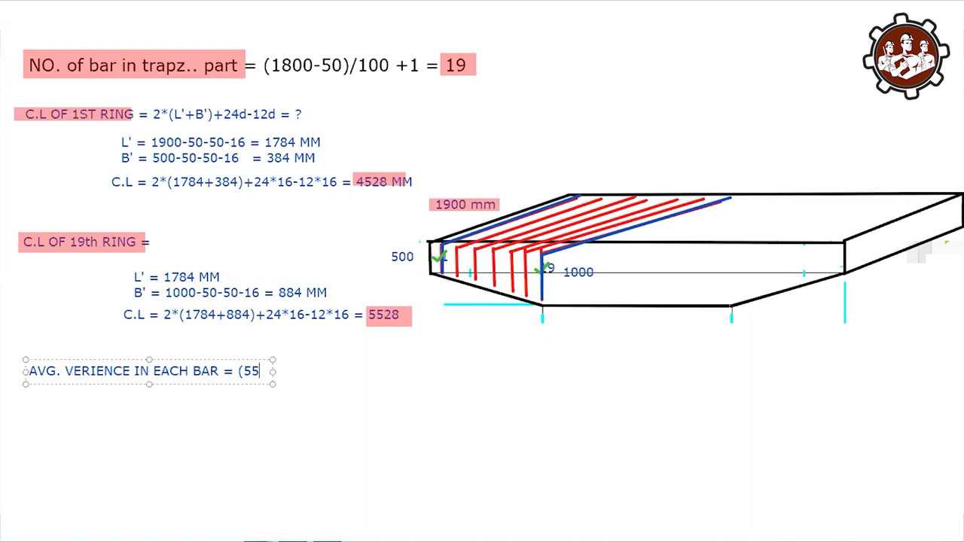
{"action": "type", "text": "2"}
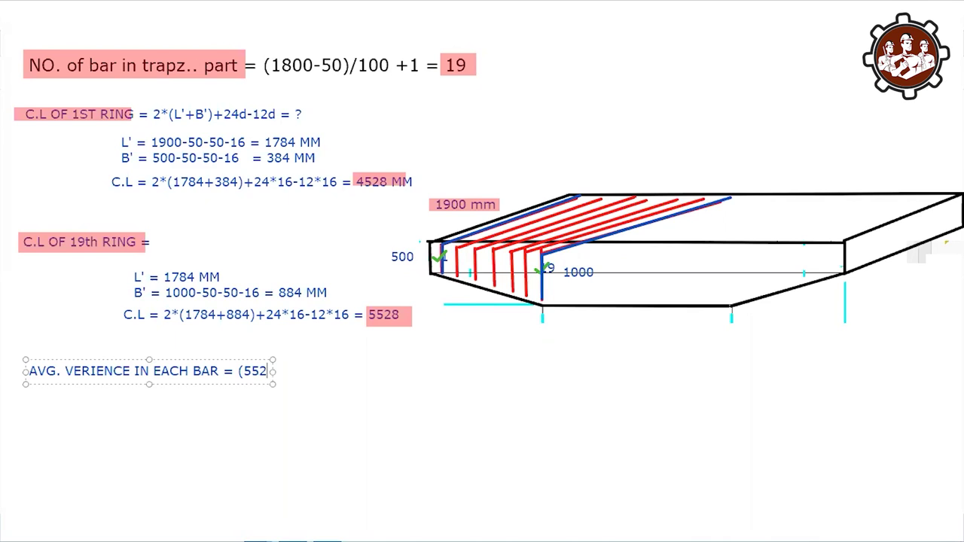
{"action": "type", "text": "8-"}
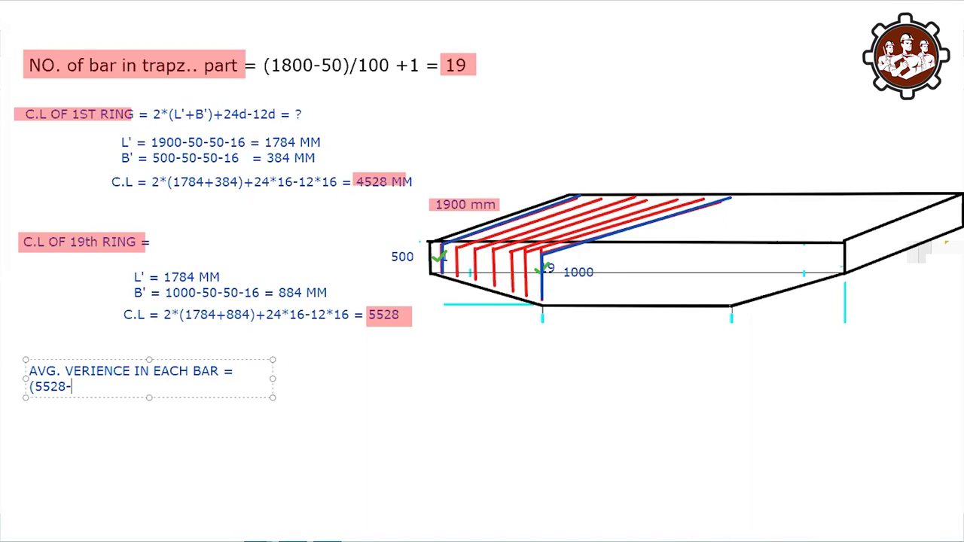
{"action": "type", "text": "4528"}
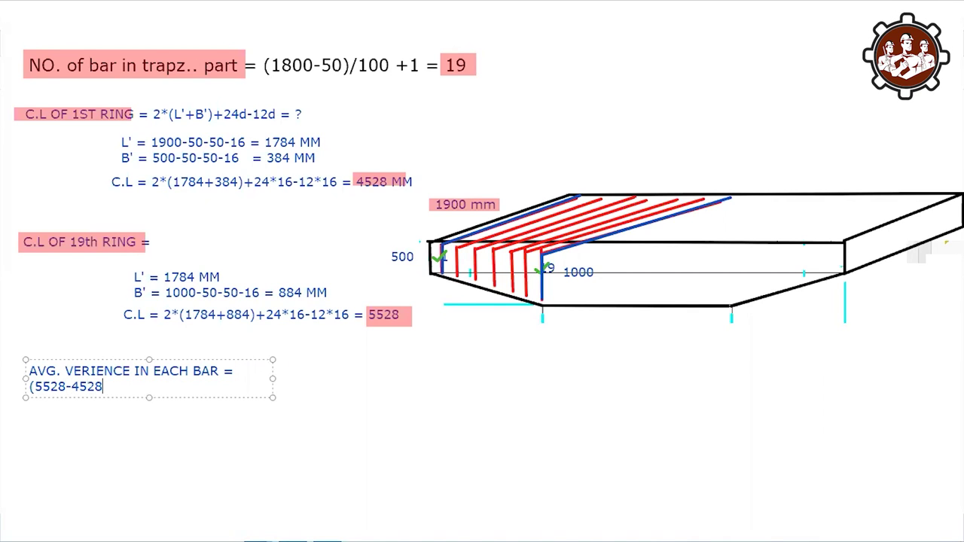
{"action": "type", "text": ")"}
{"action": "left_click_drag", "start_coordinate": [272, 379], "coordinate": [329, 379]}
{"action": "left_click_drag", "start_coordinate": [401, 363], "coordinate": [494, 366]}
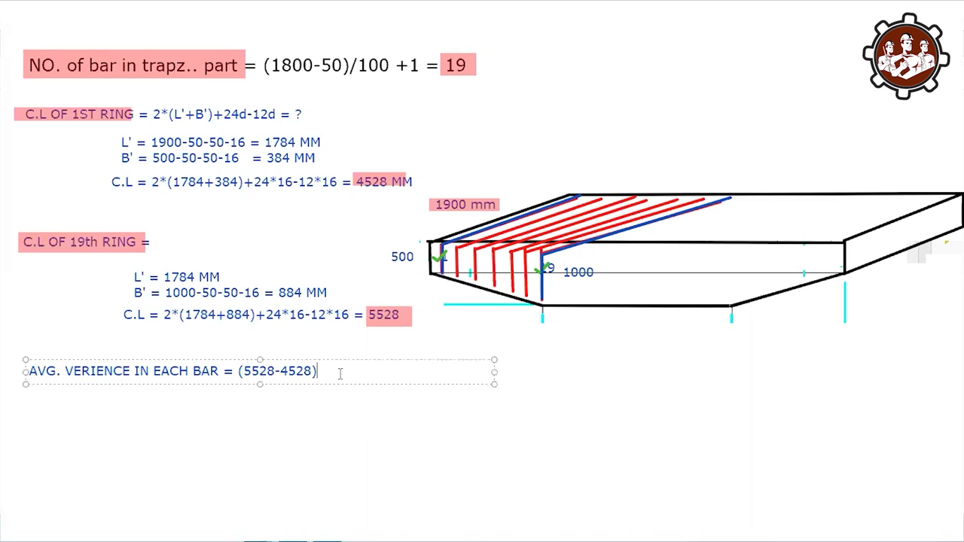
{"action": "left_click", "coordinate": [326, 408]}
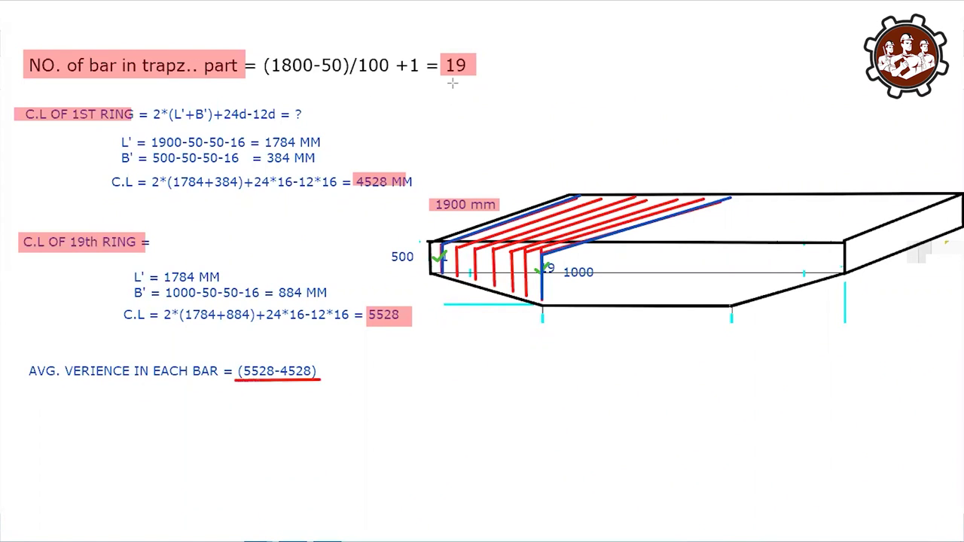
Underline the bar count 19 in red and place the divisor 18 under the (5528-4528) difference.
{"action": "left_click_drag", "start_coordinate": [441, 73], "coordinate": [475, 72]}
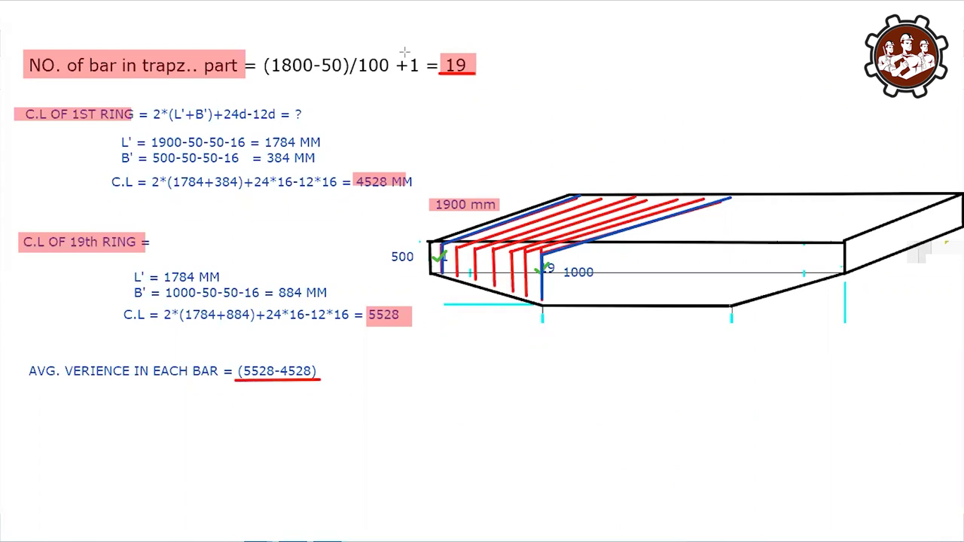
{"action": "left_click", "coordinate": [244, 391]}
{"action": "type", "text": "18"}
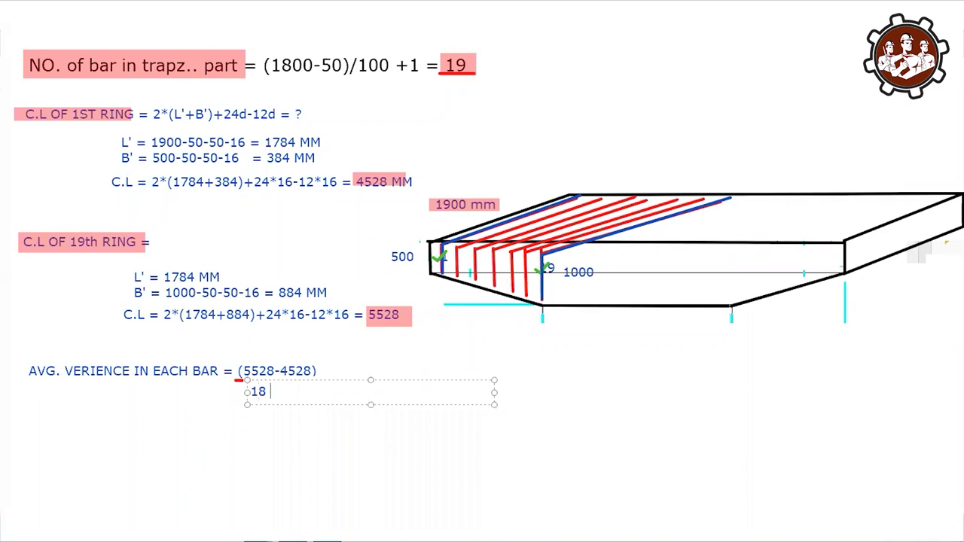
{"action": "left_click_drag", "start_coordinate": [265, 380], "coordinate": [274, 380]}
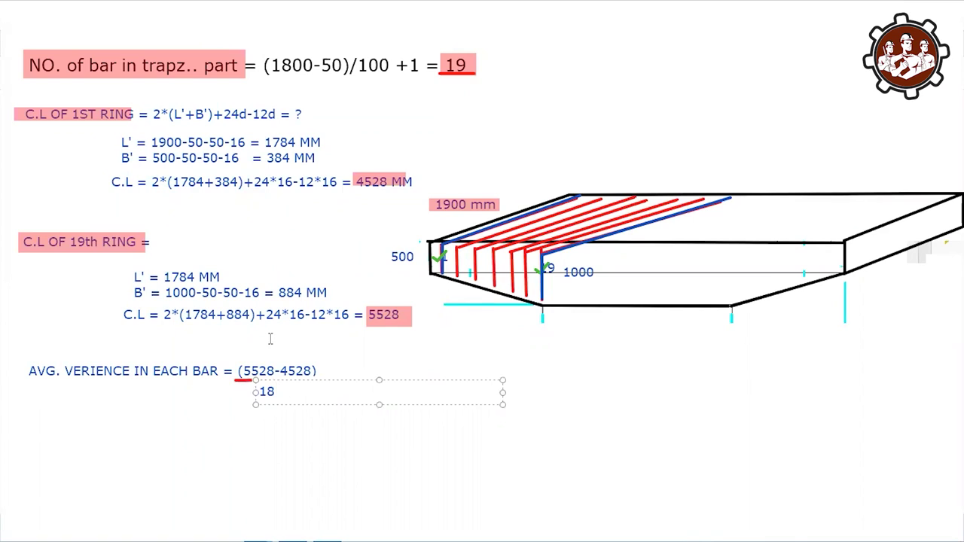
Extend the fraction line under (5528-4528) and add '=55.55 MM' aligned beside the fraction.
{"action": "left_click_drag", "start_coordinate": [318, 384], "coordinate": [324, 380]}
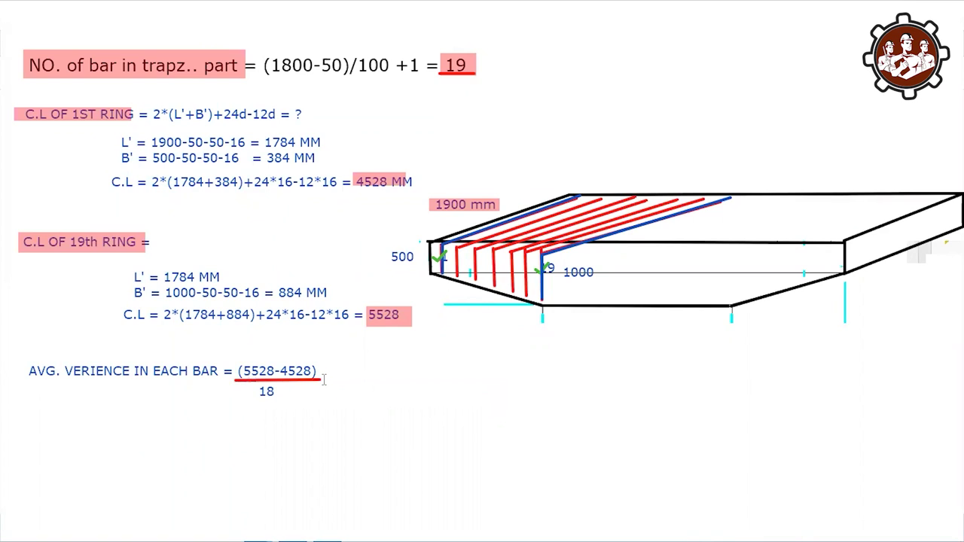
{"action": "left_click", "coordinate": [325, 380]}
{"action": "type", "text": "="}
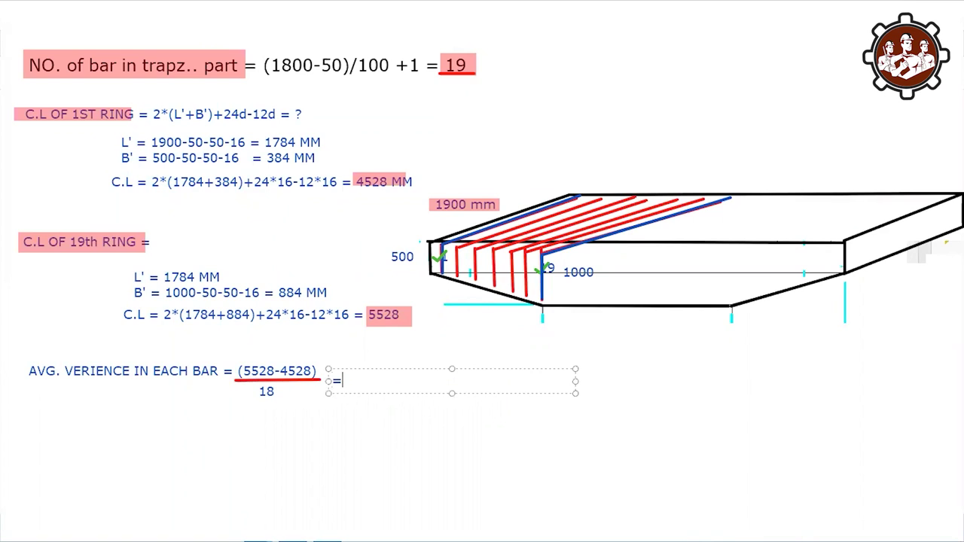
{"action": "type", "text": "55"}
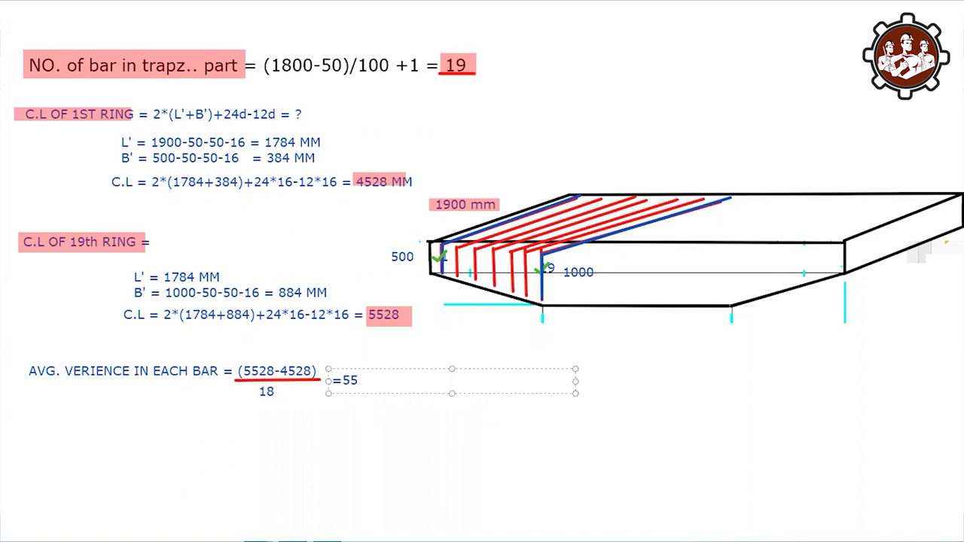
{"action": "type", "text": ".55 "}
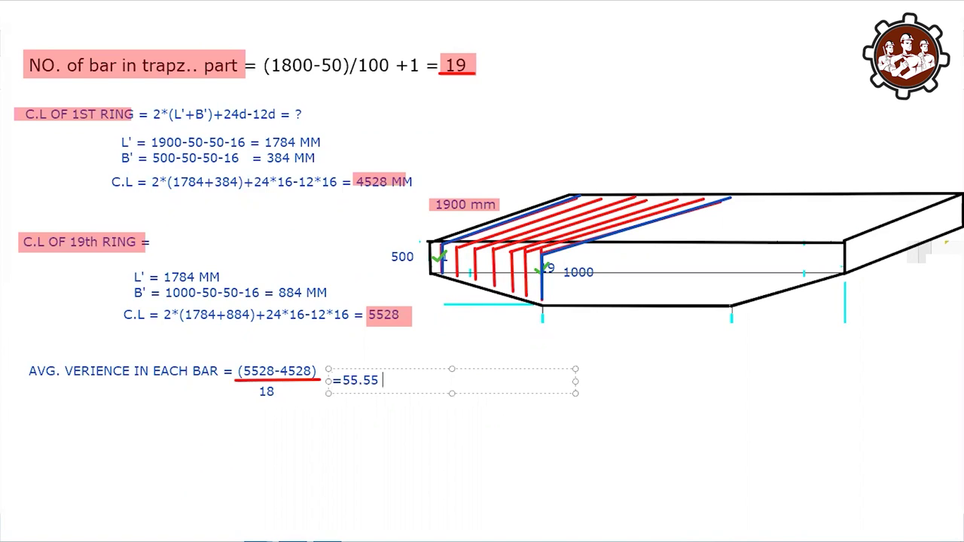
{"action": "type", "text": "MM"}
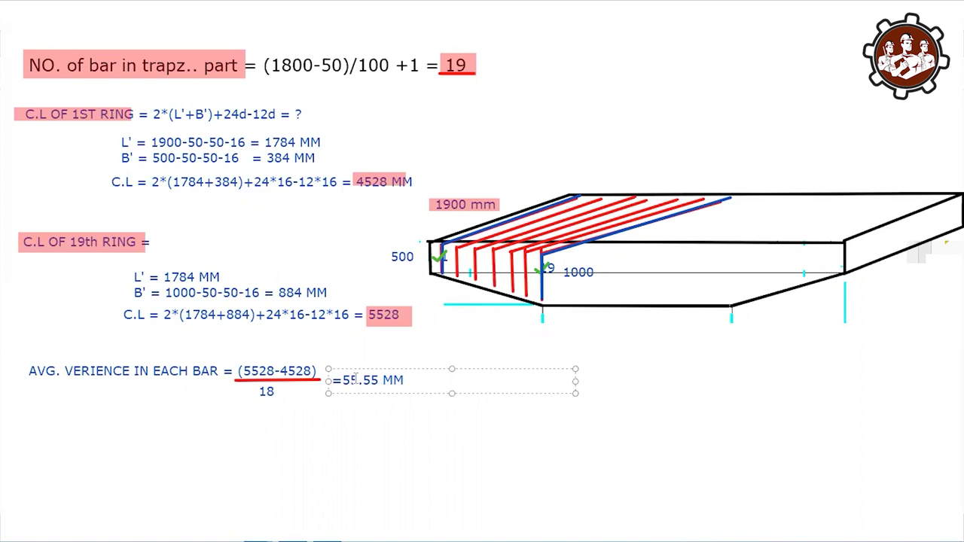
{"action": "left_click", "coordinate": [344, 380]}
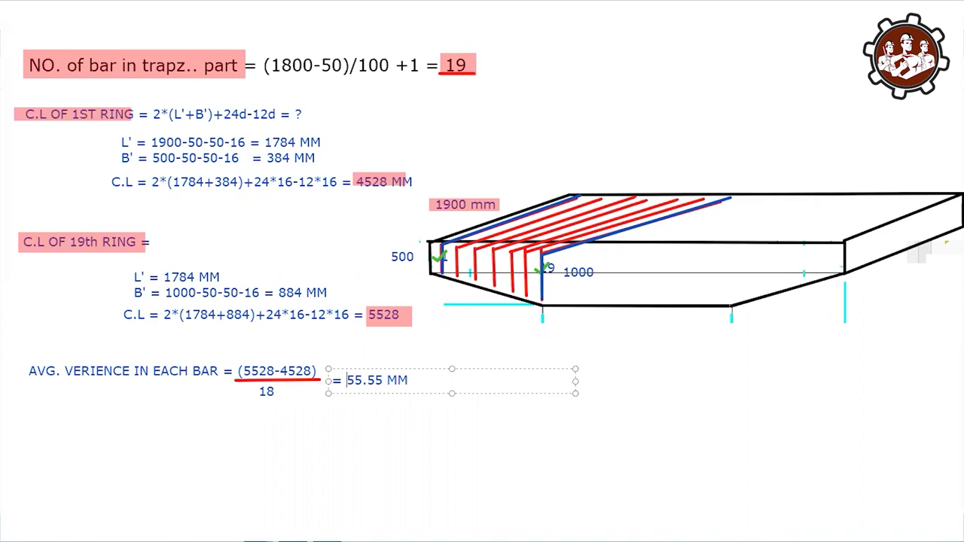
{"action": "left_click_drag", "start_coordinate": [341, 367], "coordinate": [339, 363]}
Sketch three vertical bars with the pencil near the top of the sheet.
{"action": "left_click", "coordinate": [343, 352]}
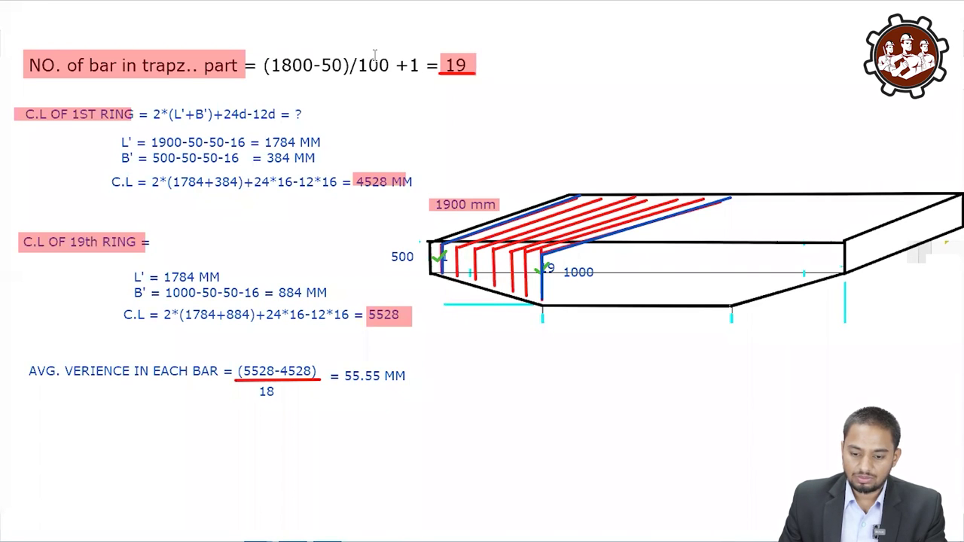
{"action": "left_click", "coordinate": [632, 72]}
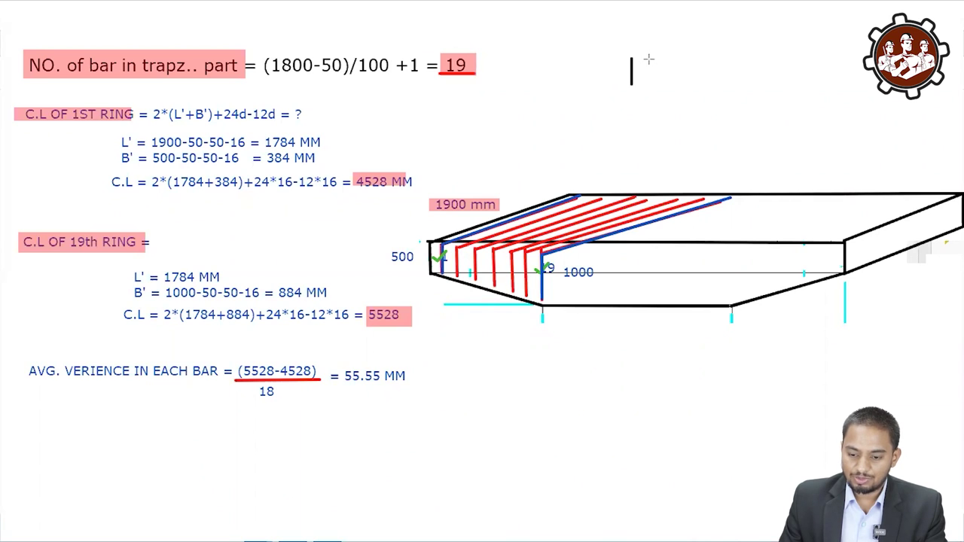
{"action": "left_click_drag", "start_coordinate": [649, 59], "coordinate": [649, 85]}
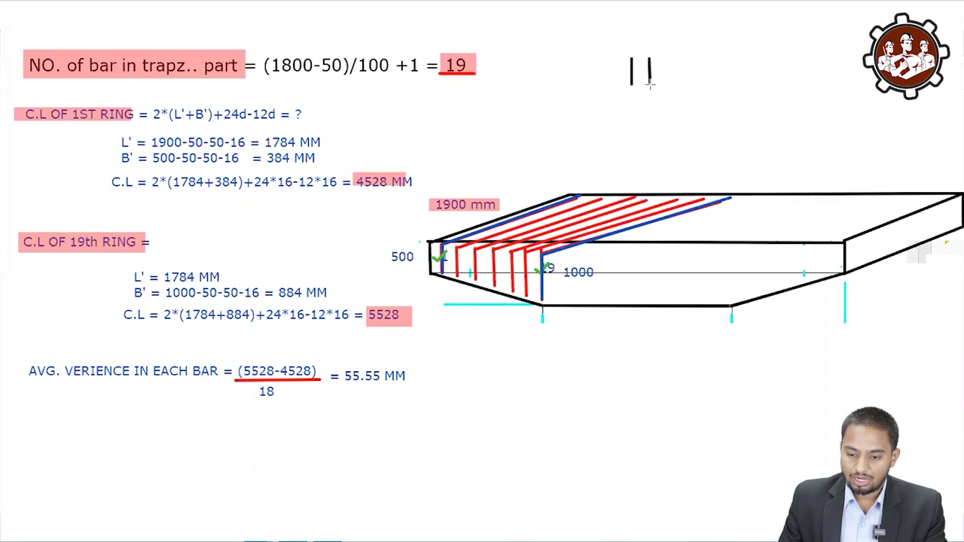
{"action": "left_click_drag", "start_coordinate": [671, 57], "coordinate": [672, 84]}
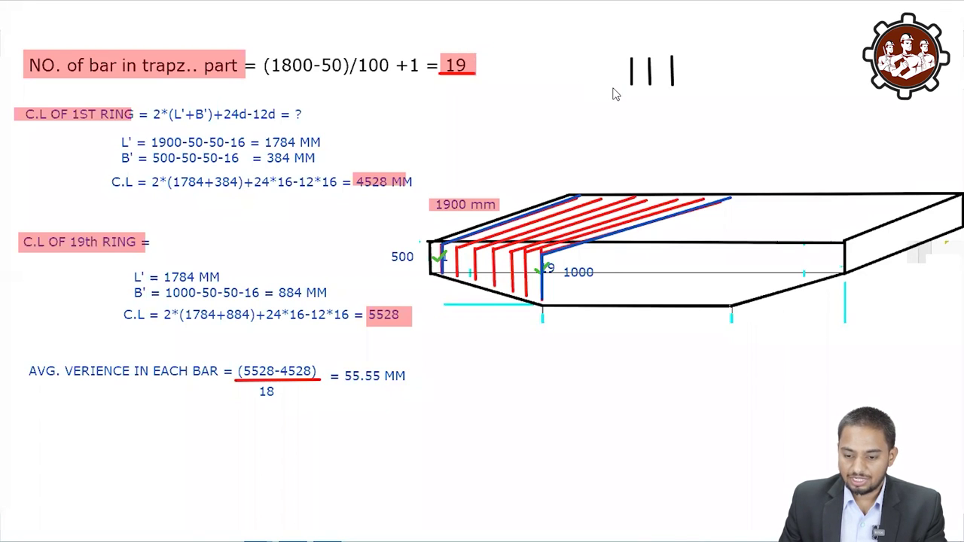
Tick the sketched bars, star the second and third bars and the count 19, undoing a stray tick on 18.
{"action": "left_click_drag", "start_coordinate": [620, 84], "coordinate": [678, 79]}
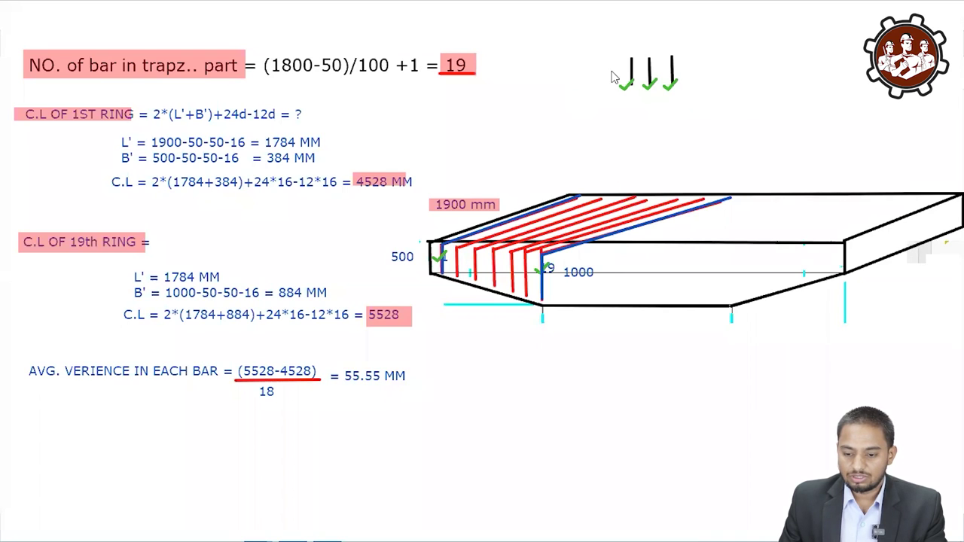
{"action": "left_click", "coordinate": [640, 71]}
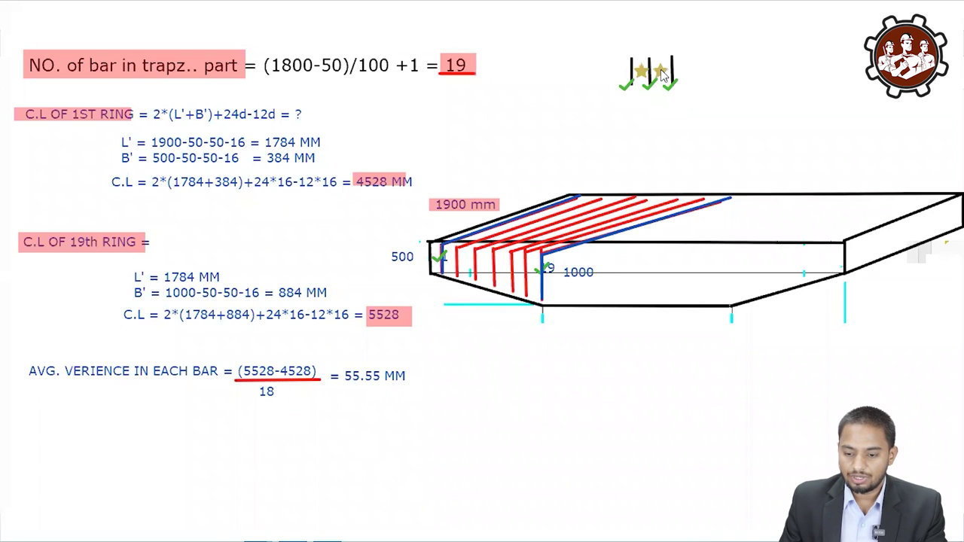
{"action": "left_click", "coordinate": [660, 71]}
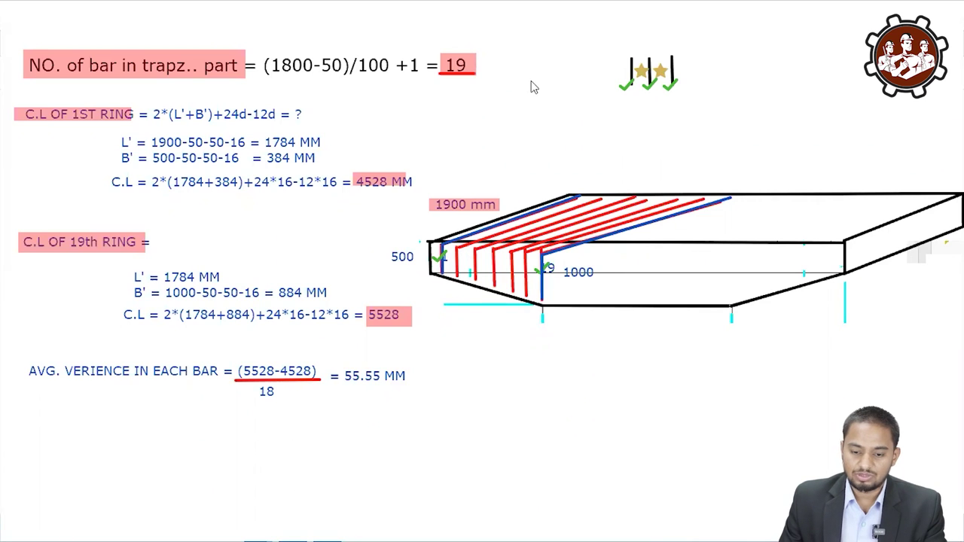
{"action": "left_click", "coordinate": [455, 83]}
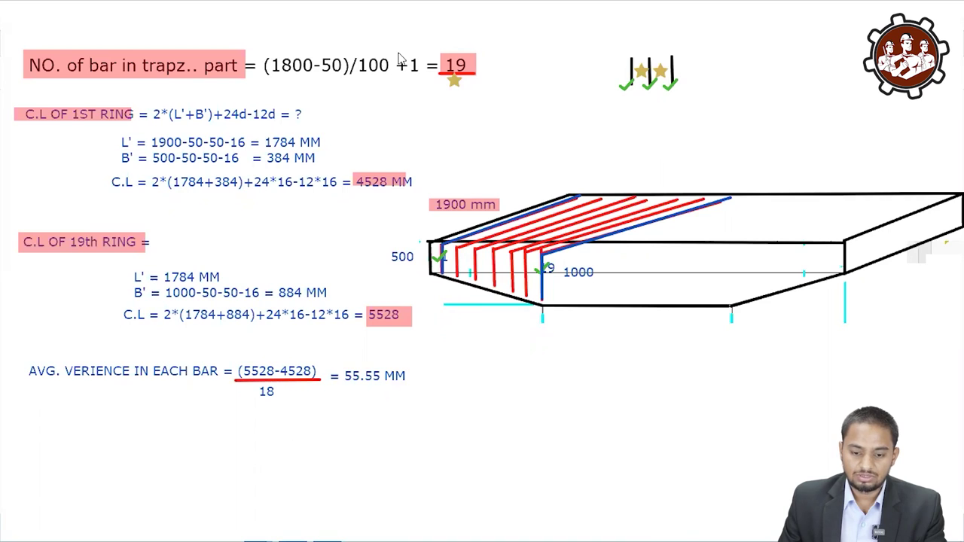
{"action": "left_click", "coordinate": [265, 398]}
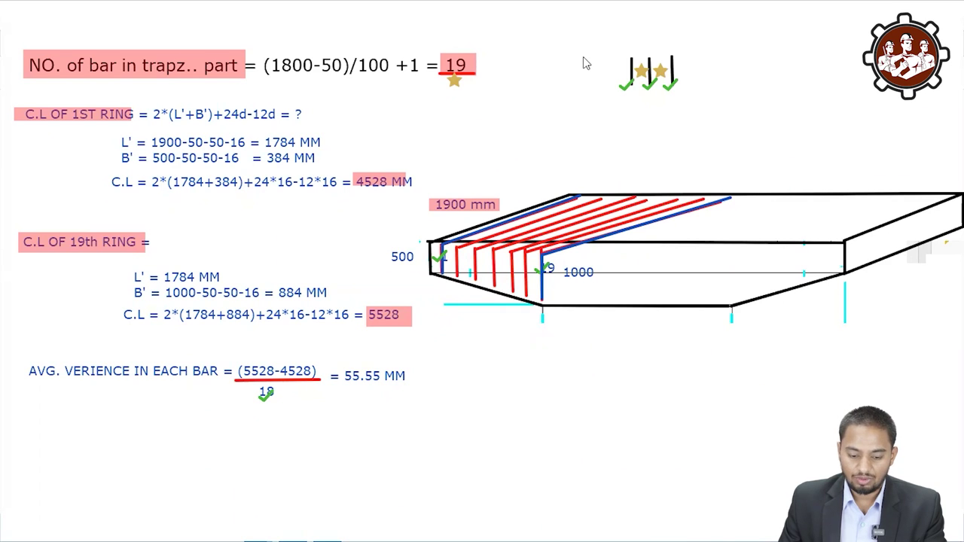
{"action": "key", "text": "ctrl+z"}
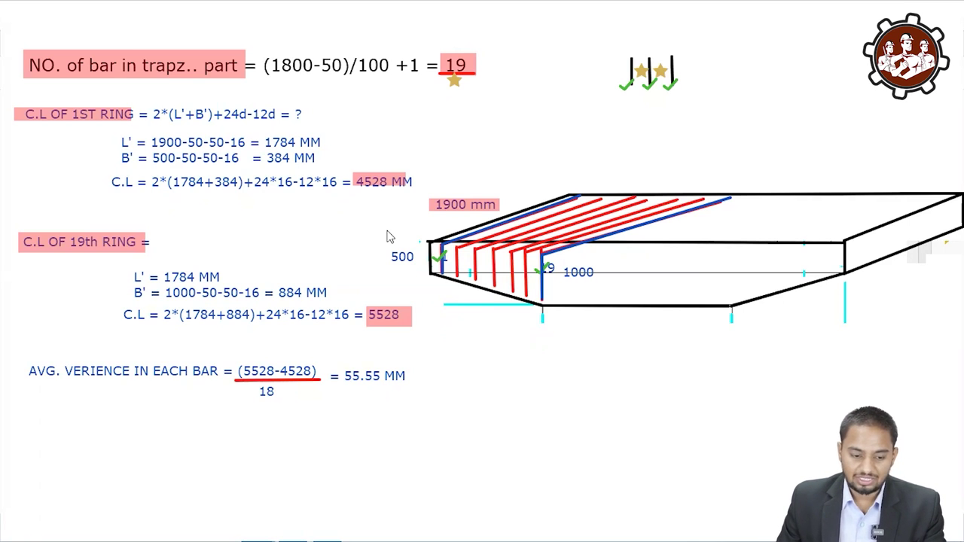
Add the line 'C.L OF 2nd bar = 4528+55.55 = ?' below the variance result, widened and nudged up.
{"action": "left_click_drag", "start_coordinate": [30, 418], "coordinate": [277, 442]}
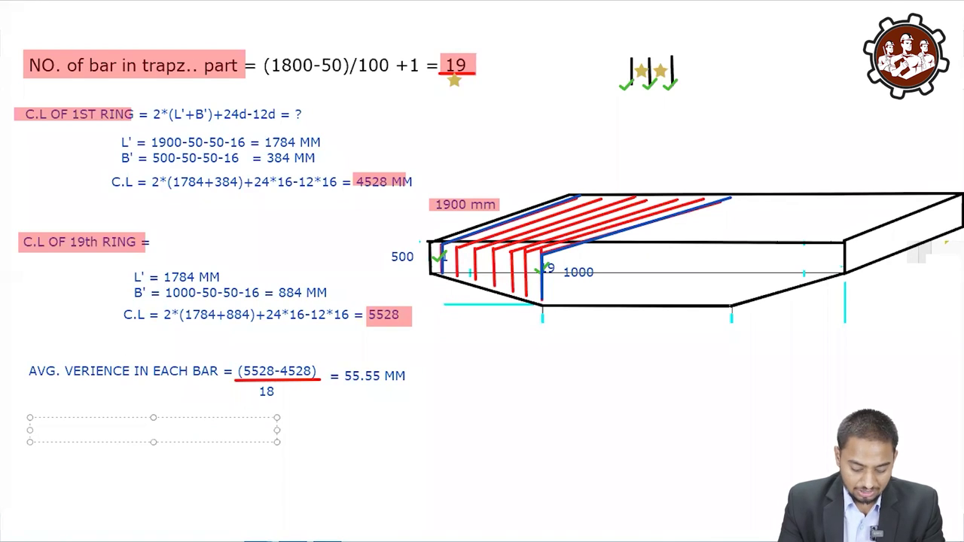
{"action": "type", "text": "c.l"}
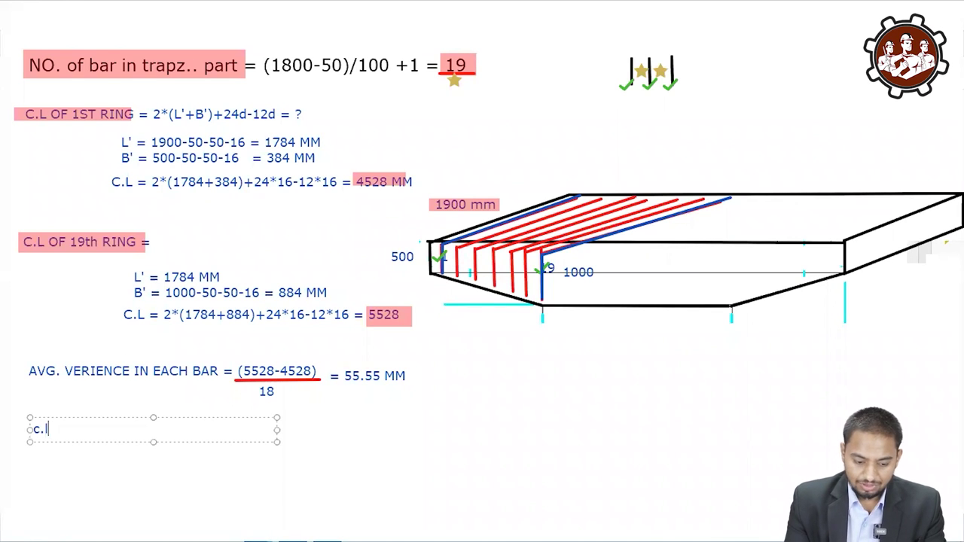
{"action": "key", "text": "BackSpace"}
{"action": "key", "text": "BackSpace"}
{"action": "key", "text": "BackSpace"}
{"action": "type", "text": "C.L OF 2nd bar = "}
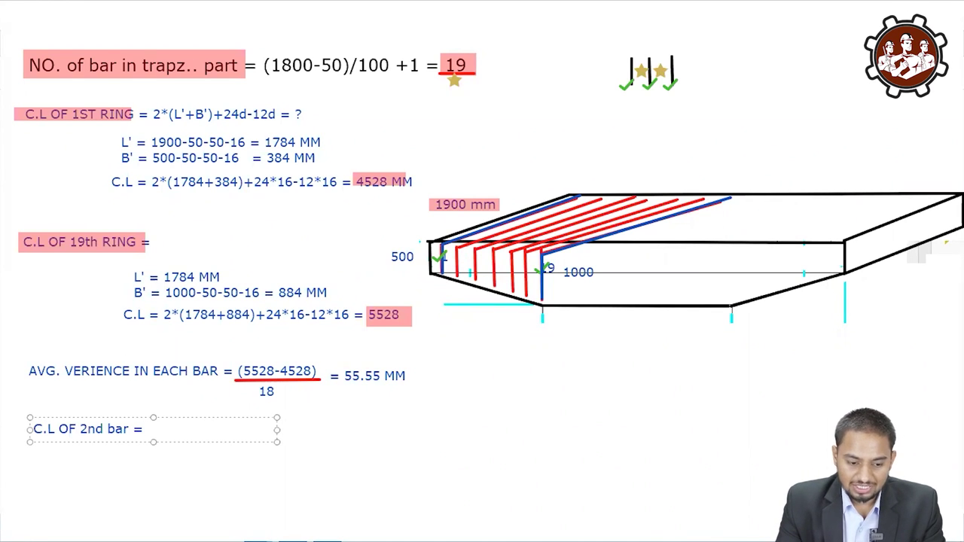
{"action": "type", "text": "45"}
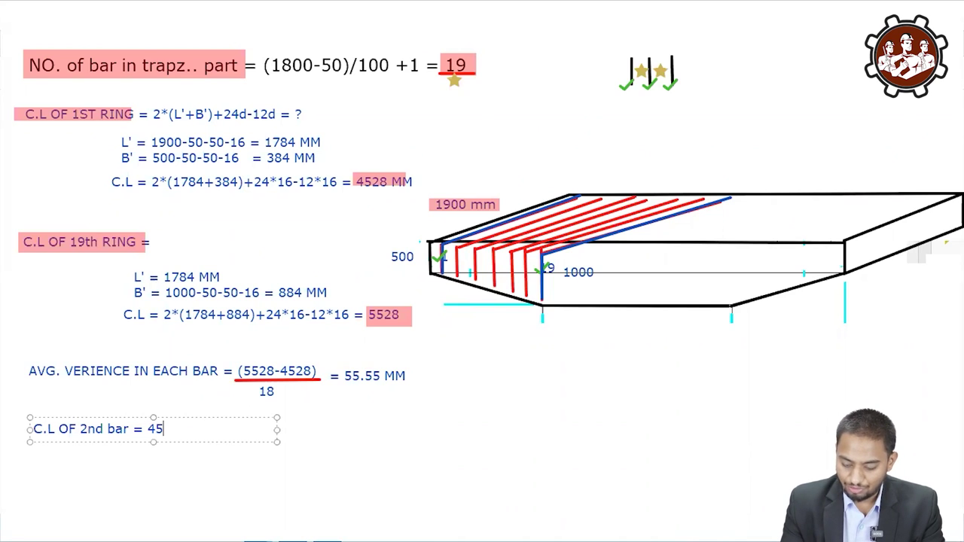
{"action": "type", "text": "28+"}
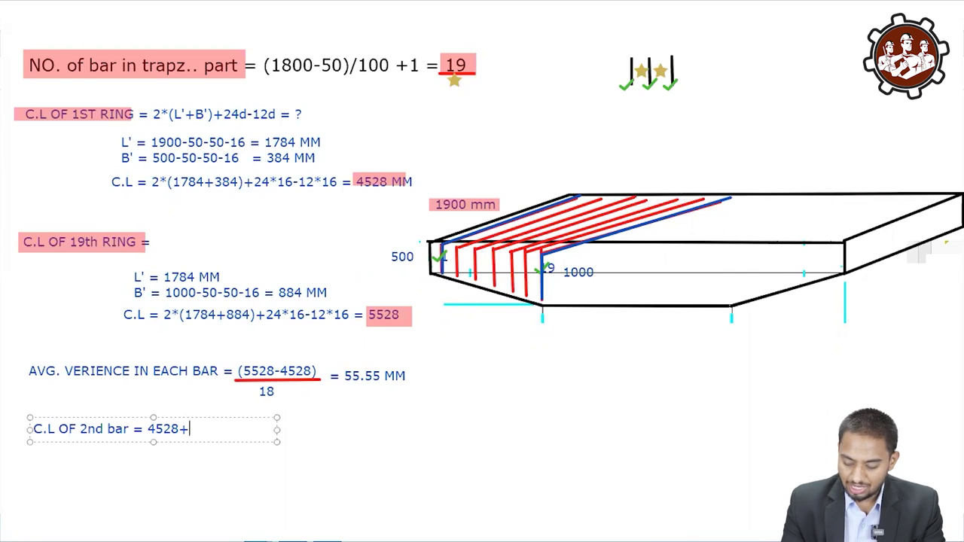
{"action": "type", "text": "55.55 "}
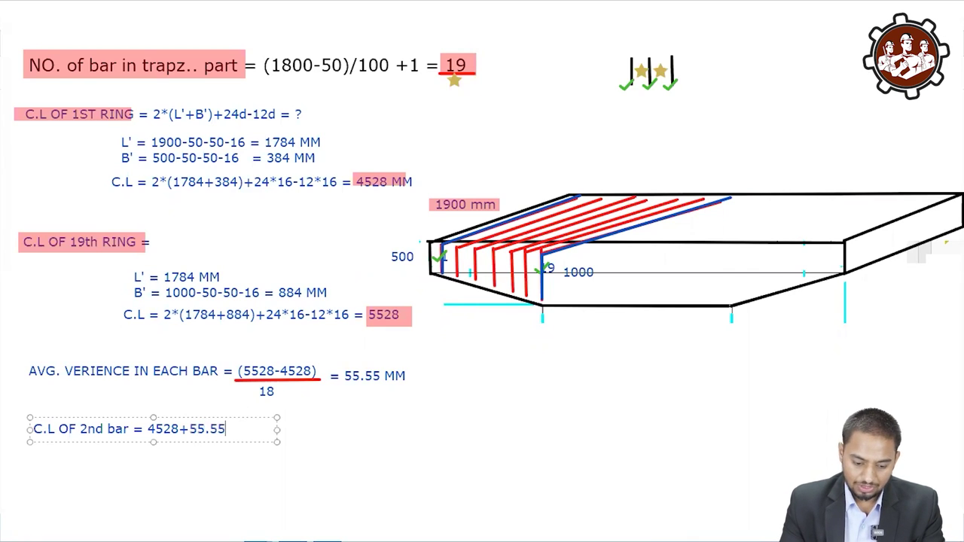
{"action": "type", "text": "= "}
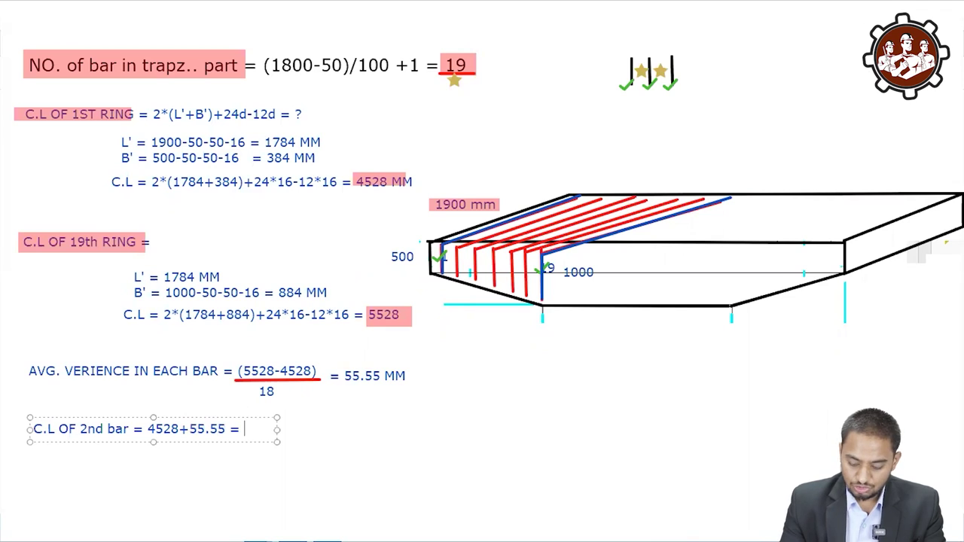
{"action": "type", "text": "?"}
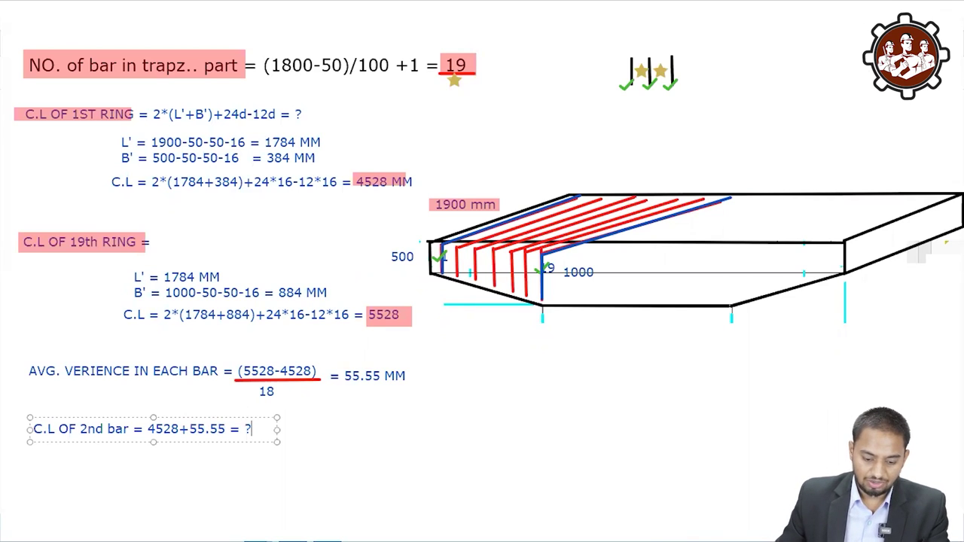
{"action": "left_click_drag", "start_coordinate": [277, 429], "coordinate": [454, 429]}
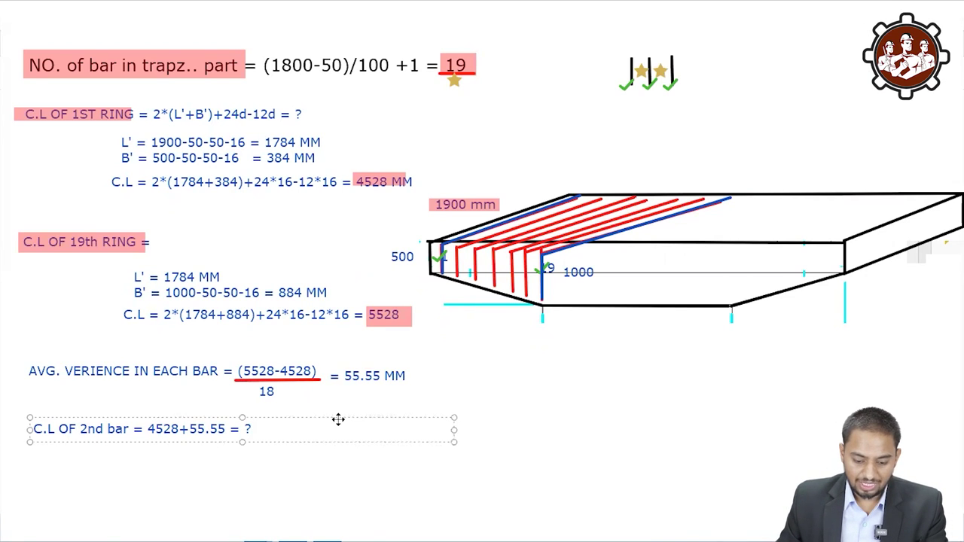
{"action": "left_click_drag", "start_coordinate": [340, 416], "coordinate": [340, 408]}
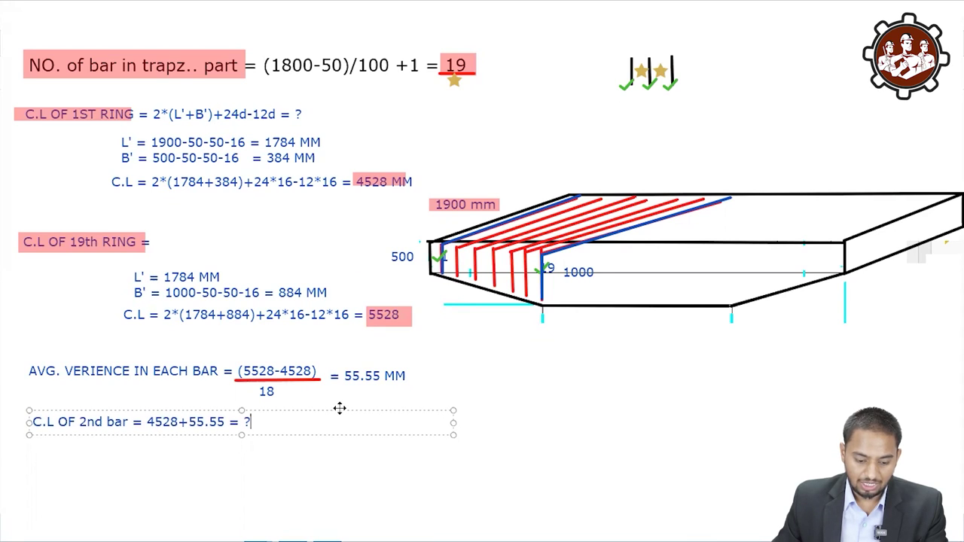
{"action": "left_click", "coordinate": [312, 469]}
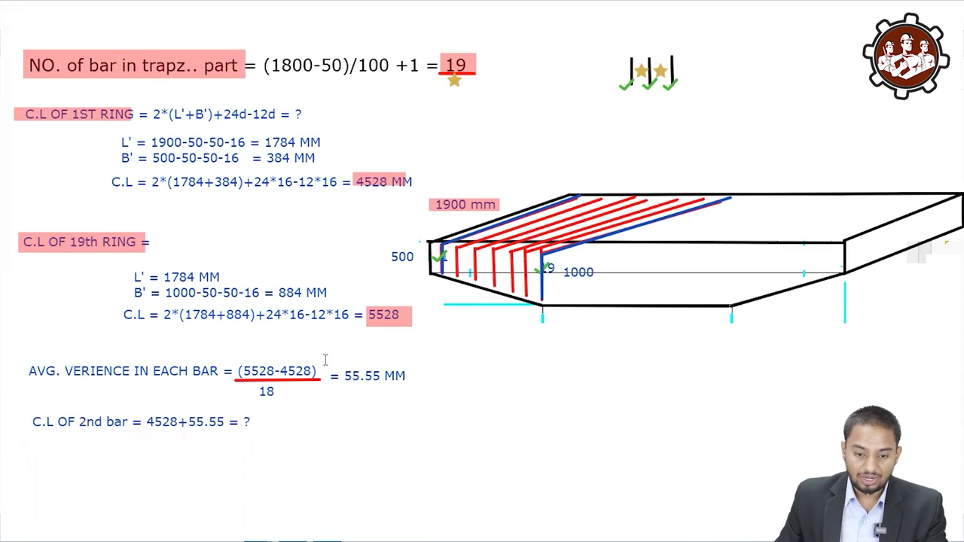
Highlight the 2nd-bar heading in pink, and box 4528, 55.55 MM and the '?' in red.
{"action": "left_click_drag", "start_coordinate": [31, 424], "coordinate": [128, 428]}
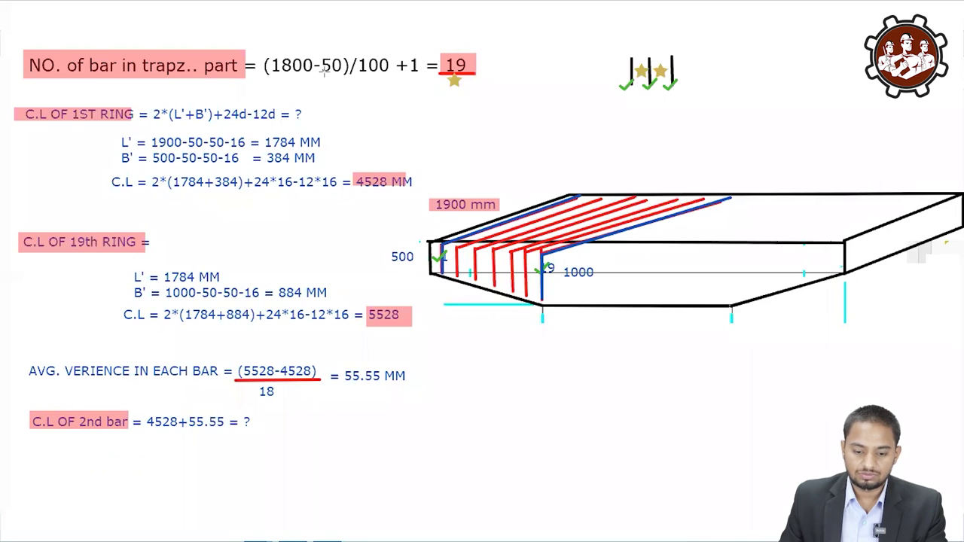
{"action": "left_click_drag", "start_coordinate": [354, 172], "coordinate": [390, 189]}
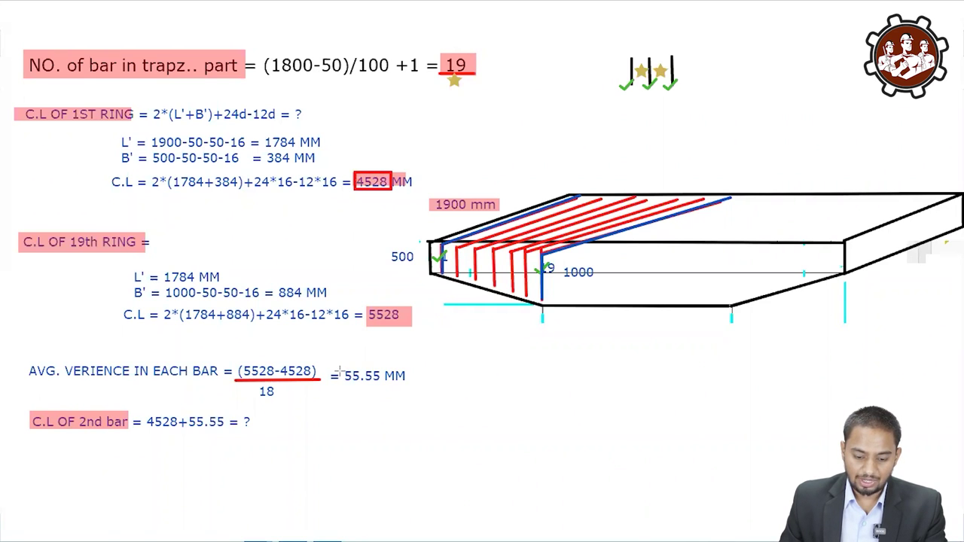
{"action": "left_click_drag", "start_coordinate": [340, 370], "coordinate": [398, 383]}
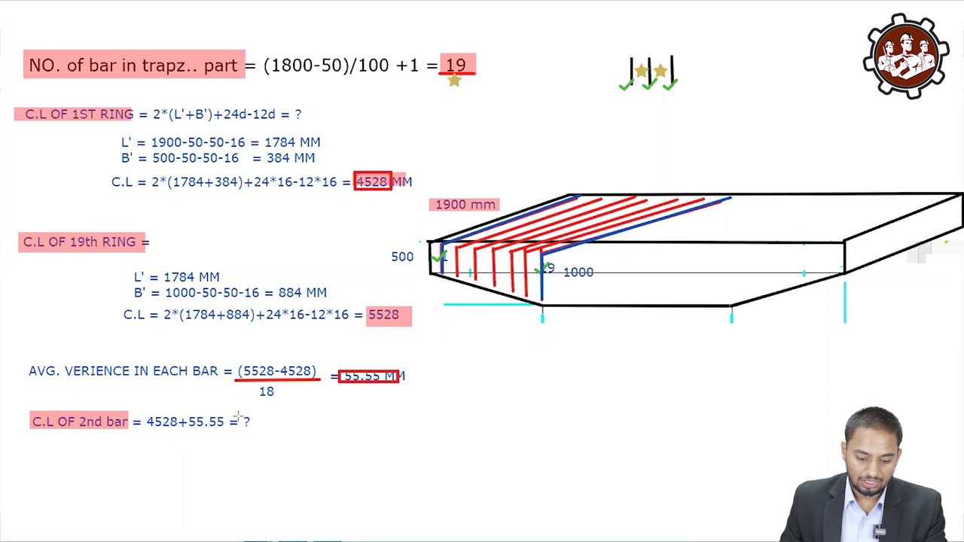
{"action": "left_click_drag", "start_coordinate": [237, 415], "coordinate": [258, 430]}
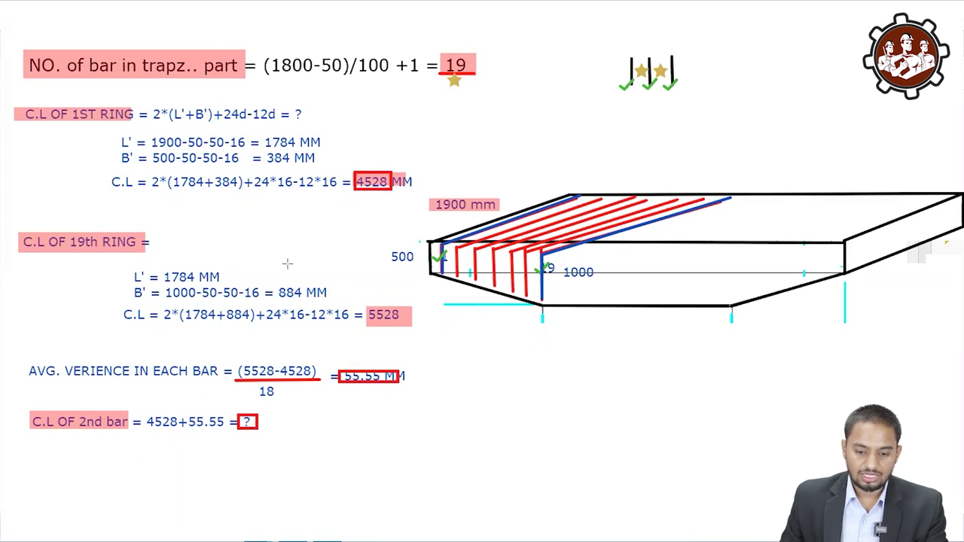
Write 'C.L OF 3rd bar = 4528+(2*55.55) = ?' on one widened line below the 2nd-bar line.
{"action": "left_click", "coordinate": [32, 462]}
{"action": "type", "text": "C"}
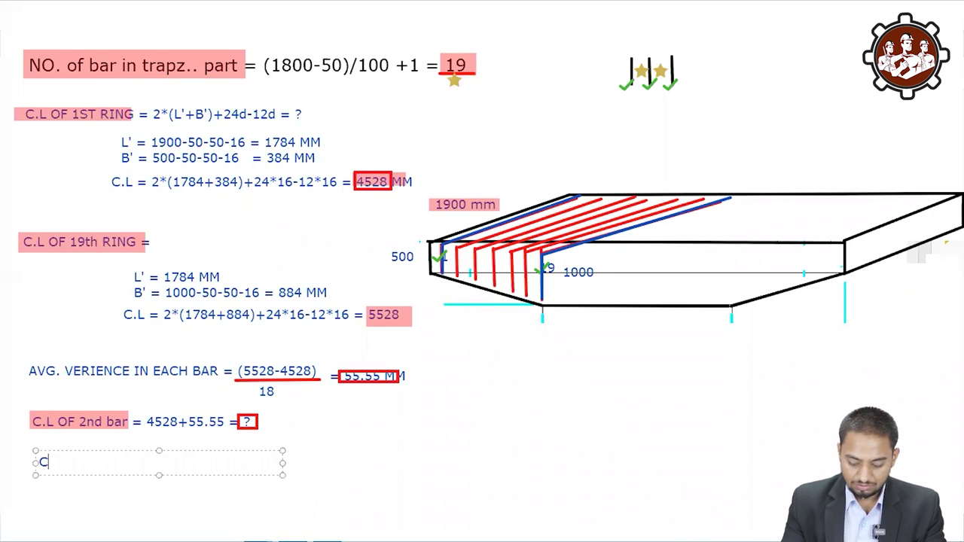
{"action": "type", "text": ".L OF "}
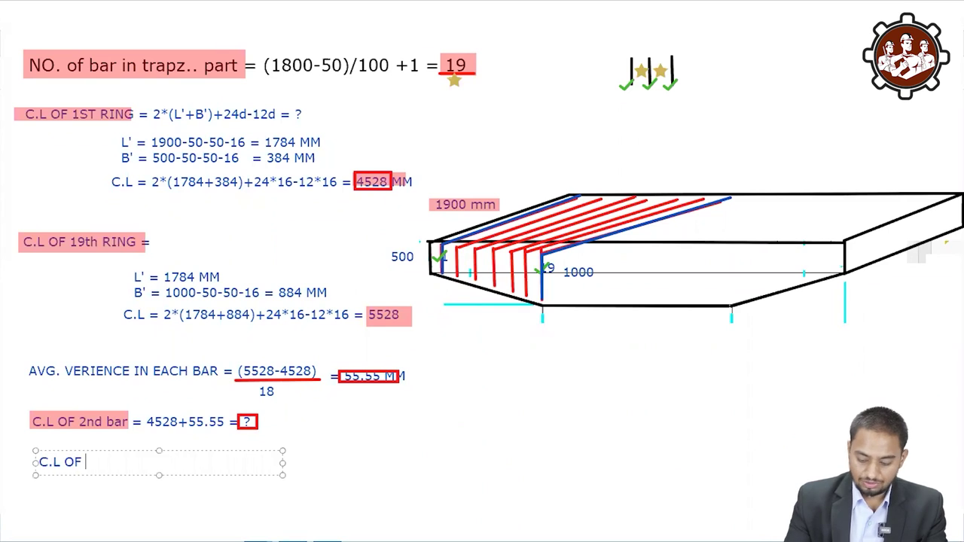
{"action": "type", "text": "3rd"}
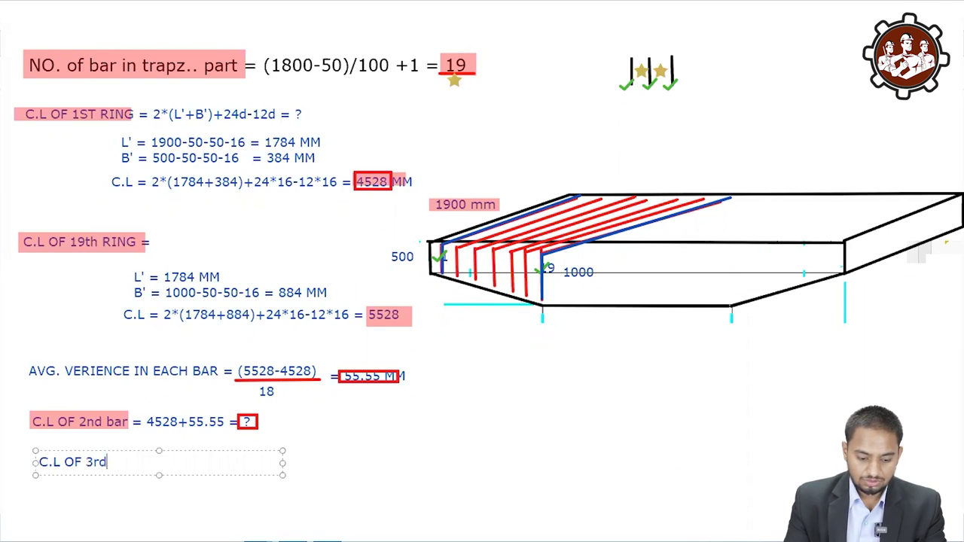
{"action": "type", "text": " bar = "}
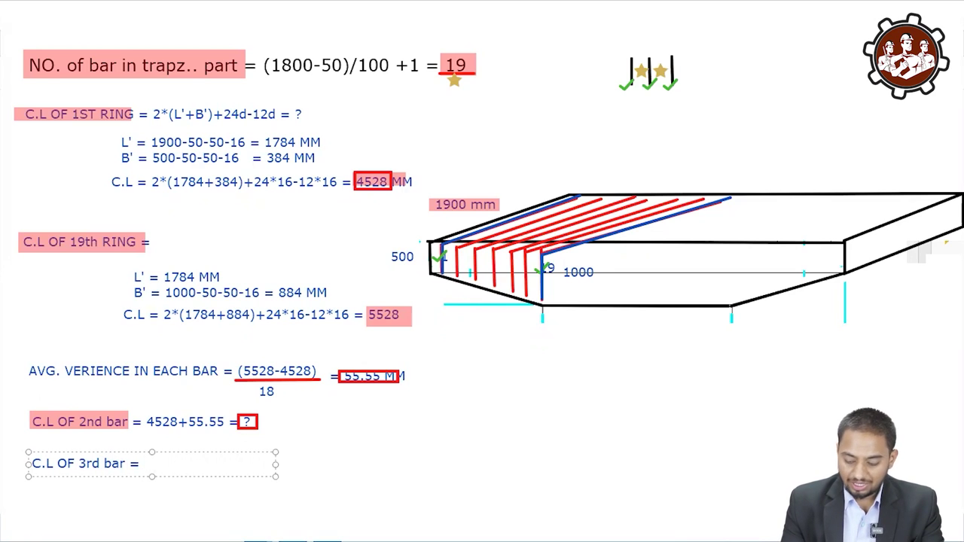
{"action": "type", "text": "4528+"}
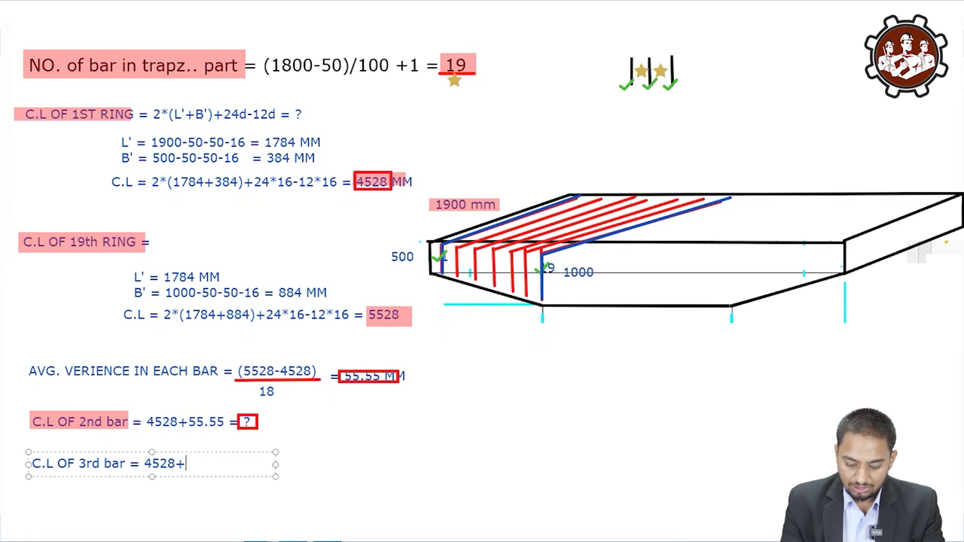
{"action": "type", "text": "2*"}
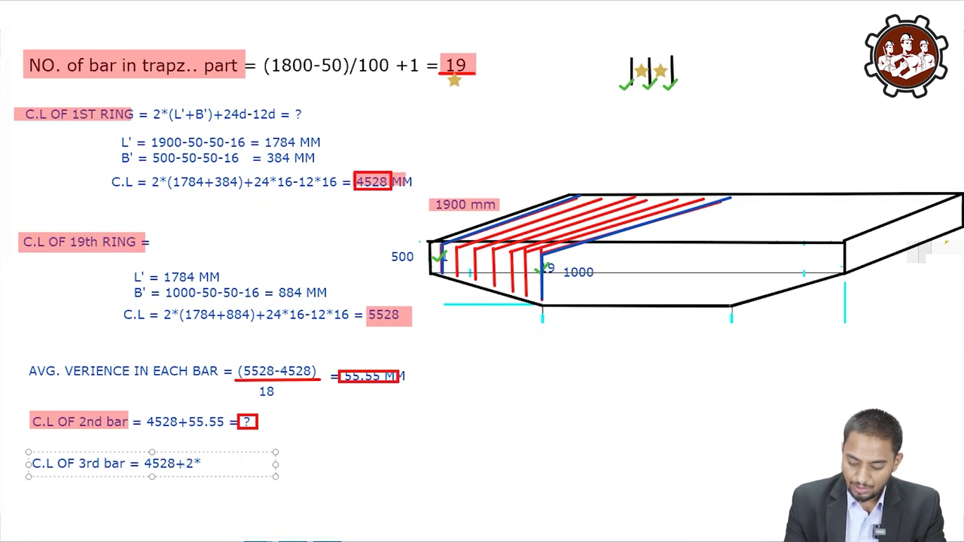
{"action": "type", "text": "55.55)"}
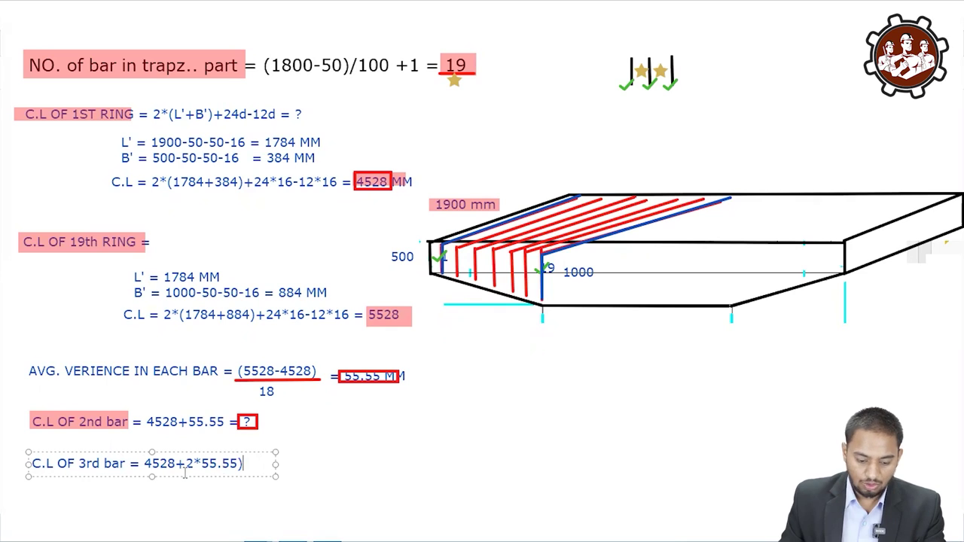
{"action": "left_click", "coordinate": [184, 463]}
{"action": "type", "text": "("}
{"action": "key", "text": "End"}
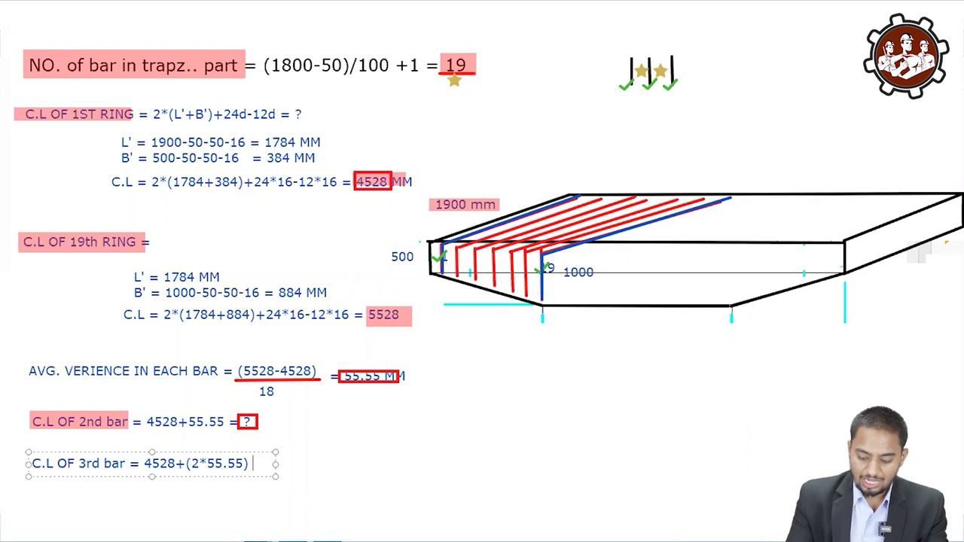
{"action": "type", "text": "= ?"}
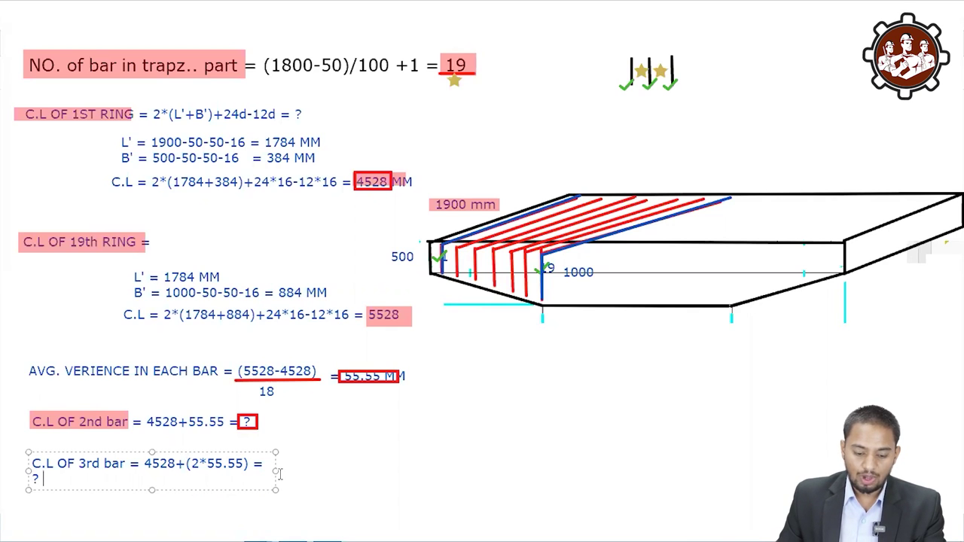
{"action": "left_click_drag", "start_coordinate": [276, 472], "coordinate": [570, 465]}
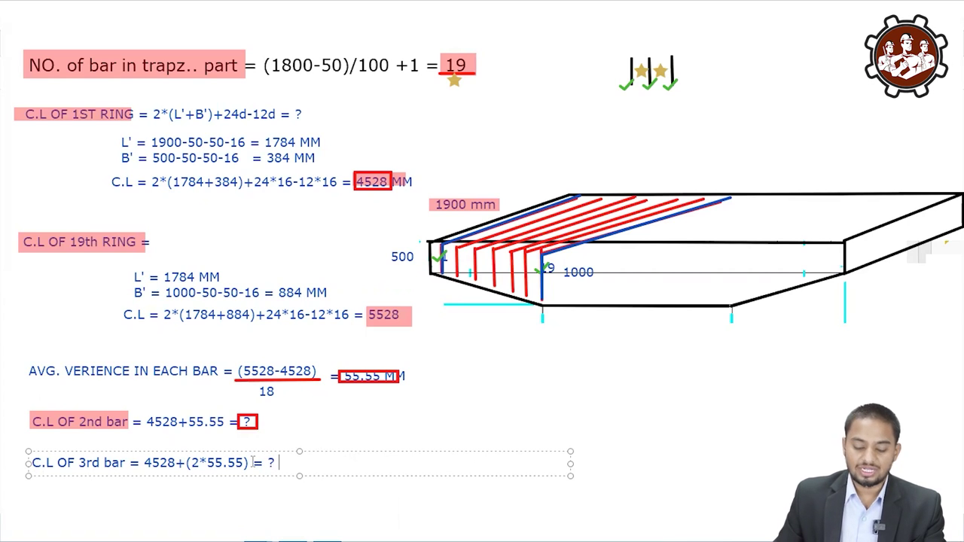
{"action": "left_click", "coordinate": [292, 428]}
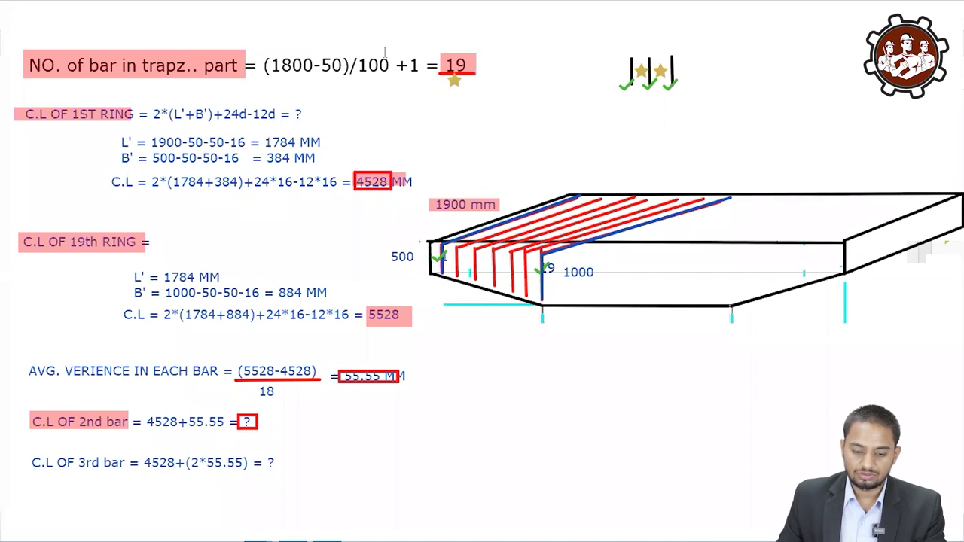
Pink-highlight the 3rd-bar heading, 4528 and 55.55, then circle '3rd bar' and the multiplier 2 in yellow.
{"action": "left_click_drag", "start_coordinate": [22, 452], "coordinate": [125, 474]}
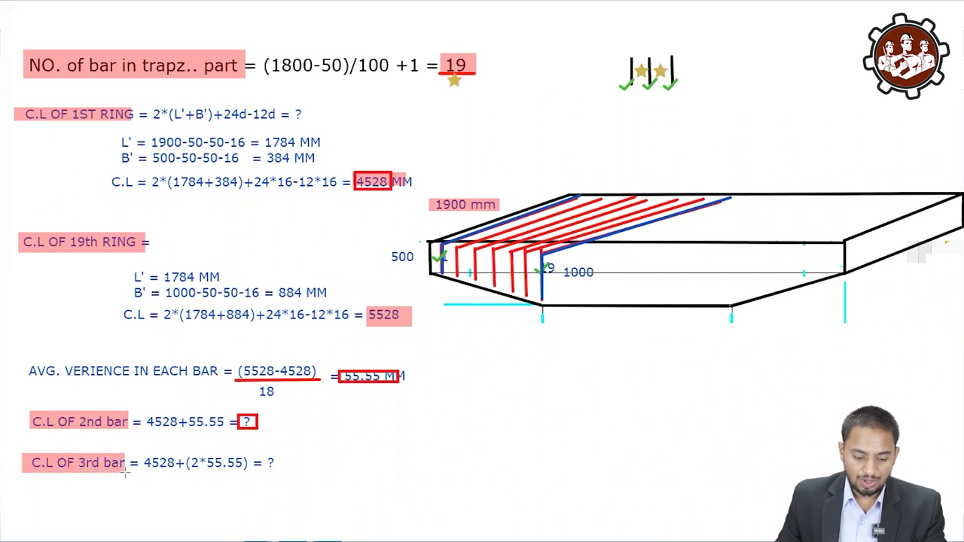
{"action": "left_click_drag", "start_coordinate": [140, 453], "coordinate": [178, 473]}
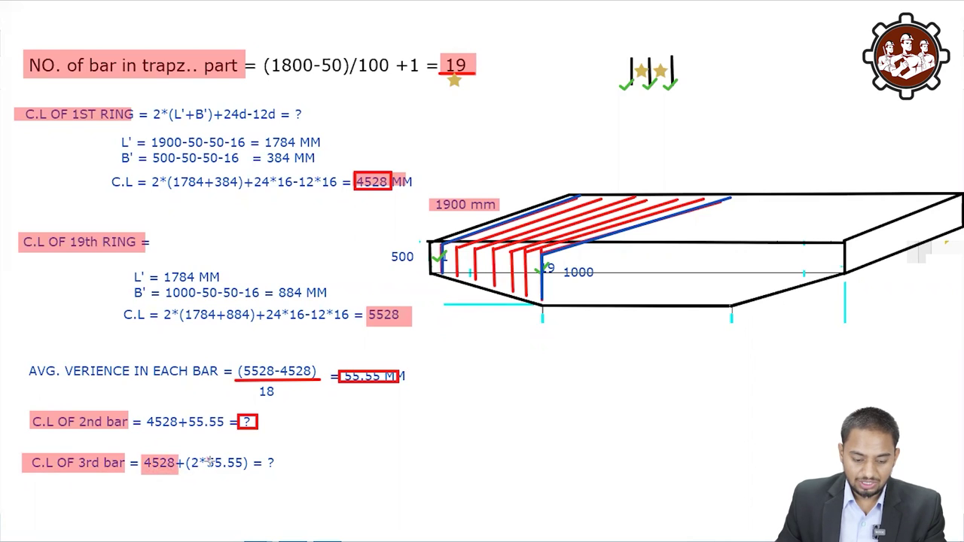
{"action": "left_click_drag", "start_coordinate": [207, 455], "coordinate": [245, 473]}
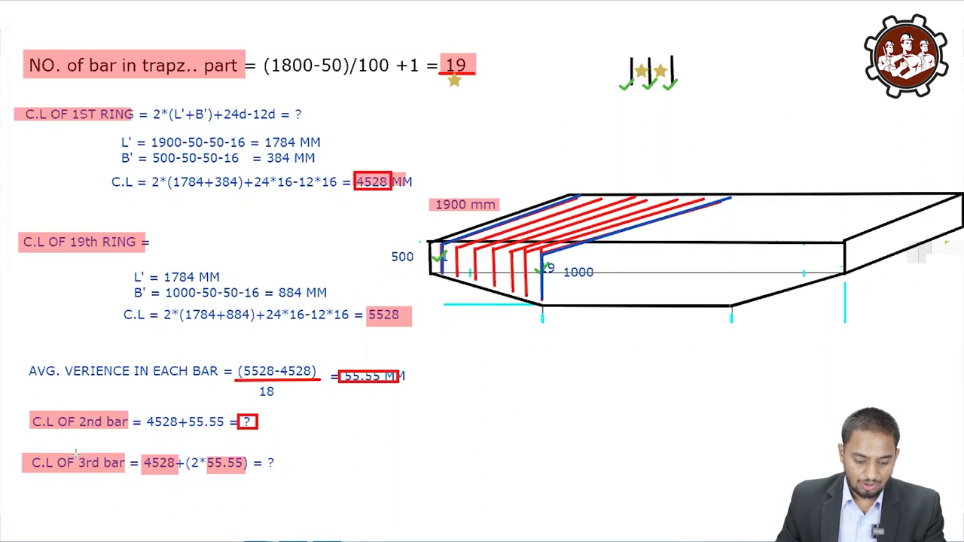
{"action": "left_click_drag", "start_coordinate": [76, 453], "coordinate": [120, 474]}
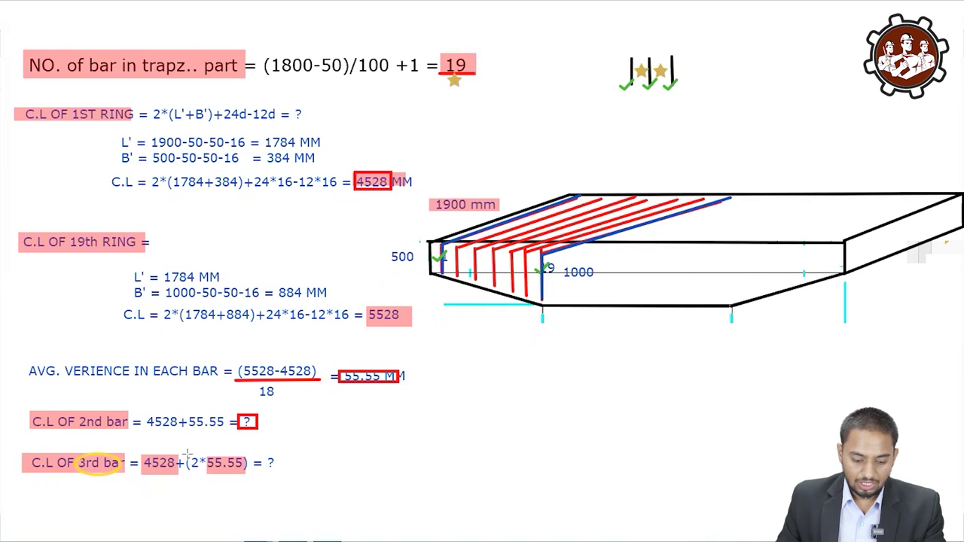
{"action": "left_click_drag", "start_coordinate": [186, 453], "coordinate": [202, 477]}
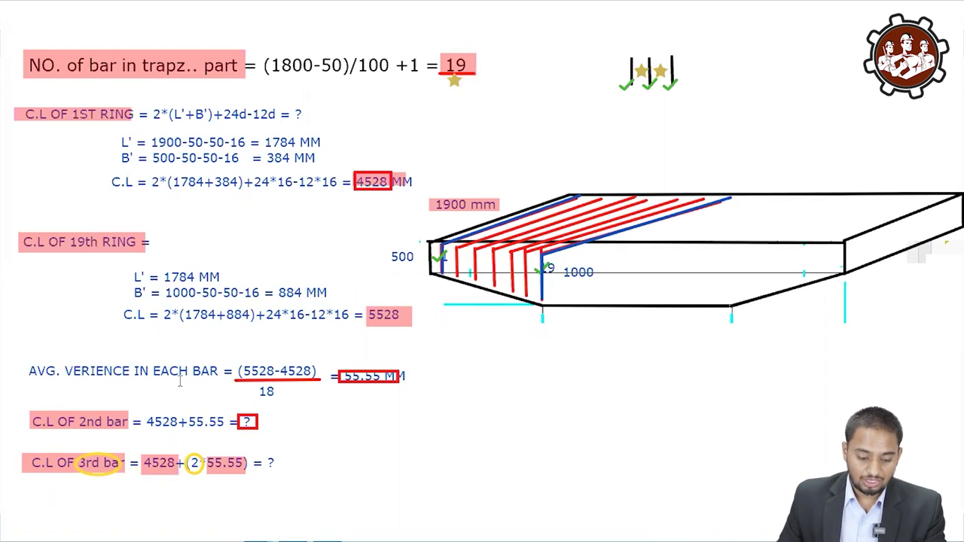
Type 'C.L OF 19th RING =' under the 3rd-bar line and nudge it into place.
{"action": "left_click", "coordinate": [24, 504]}
{"action": "type", "text": "C"}
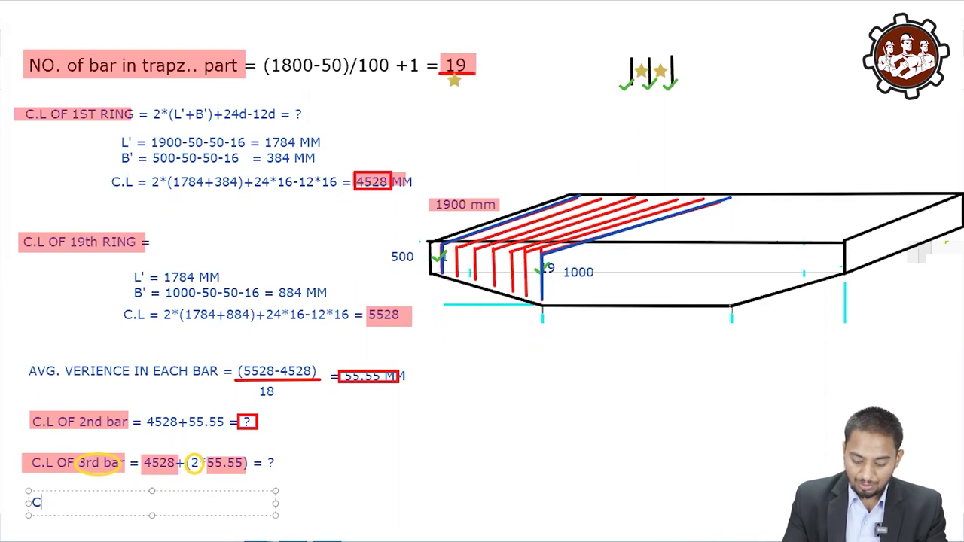
{"action": "type", "text": ".L OF "}
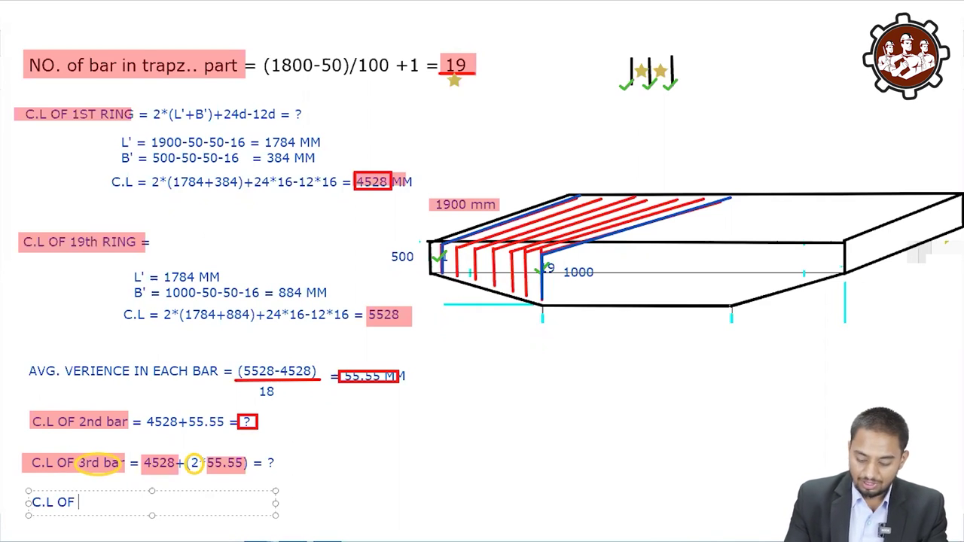
{"action": "type", "text": "19t"}
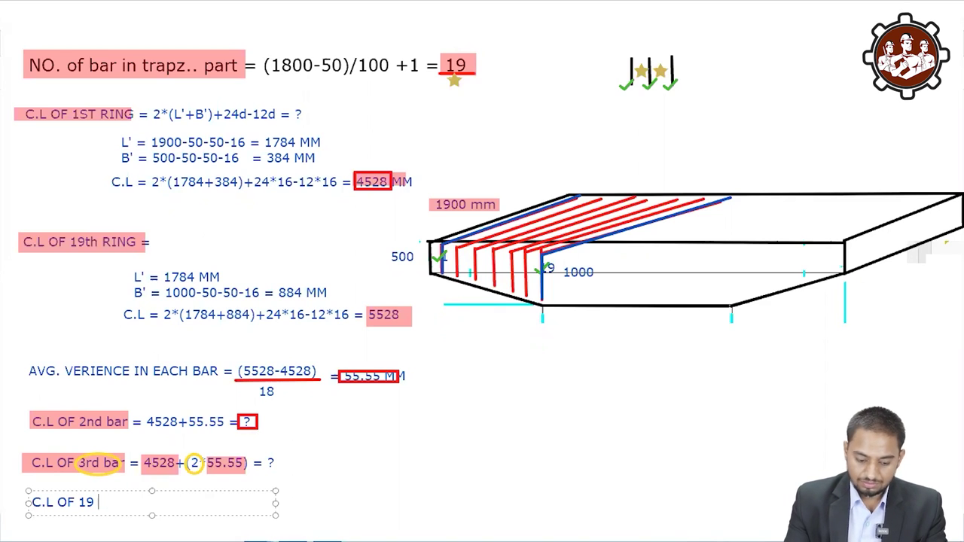
{"action": "type", "text": "h RING"}
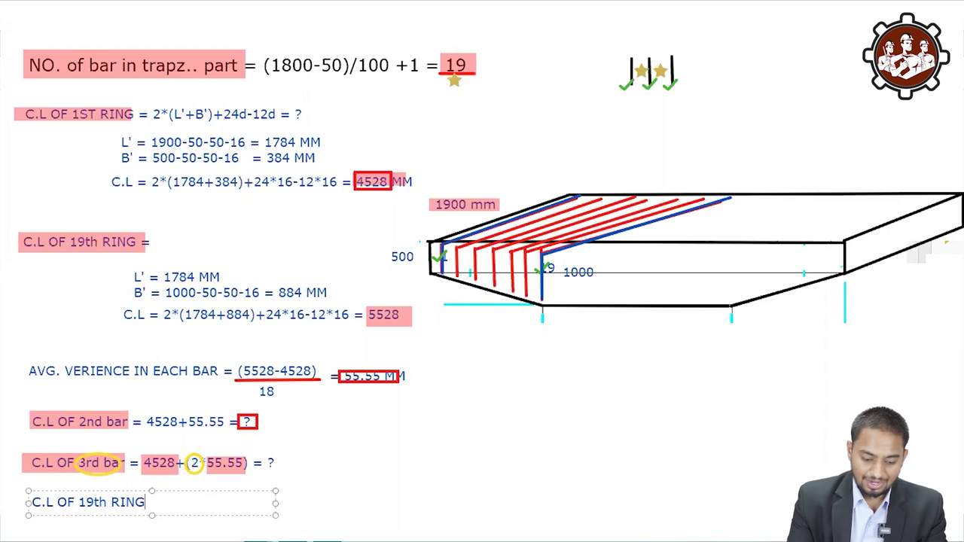
{"action": "type", "text": " ="}
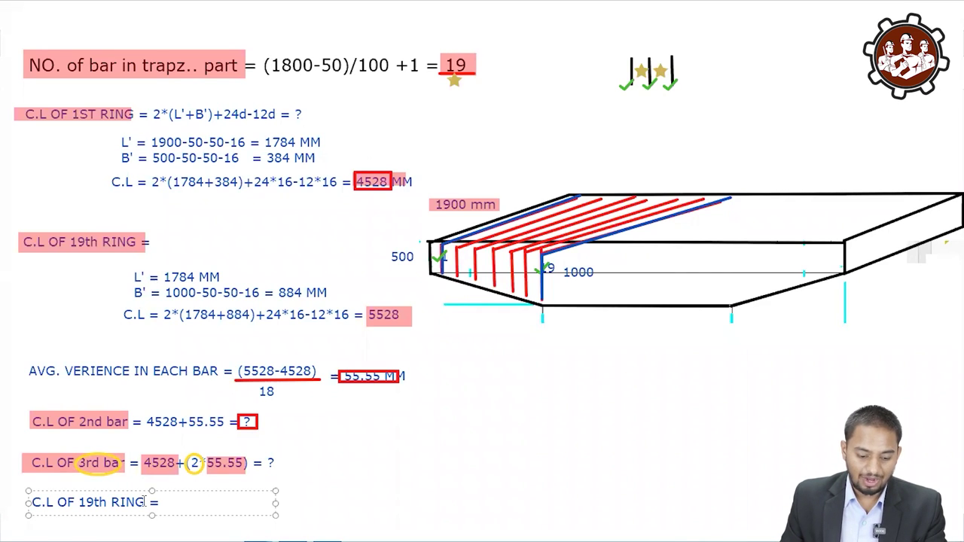
{"action": "left_click_drag", "start_coordinate": [140, 490], "coordinate": [135, 493]}
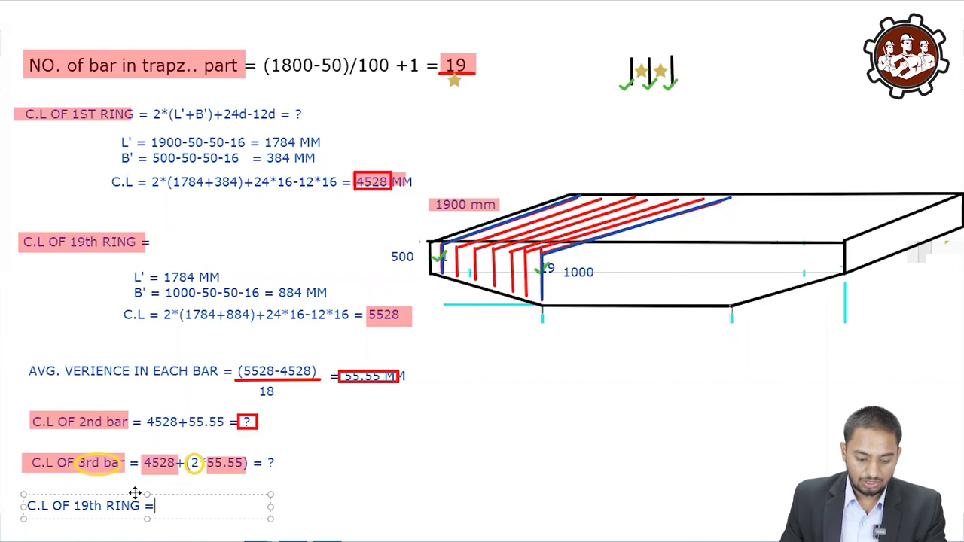
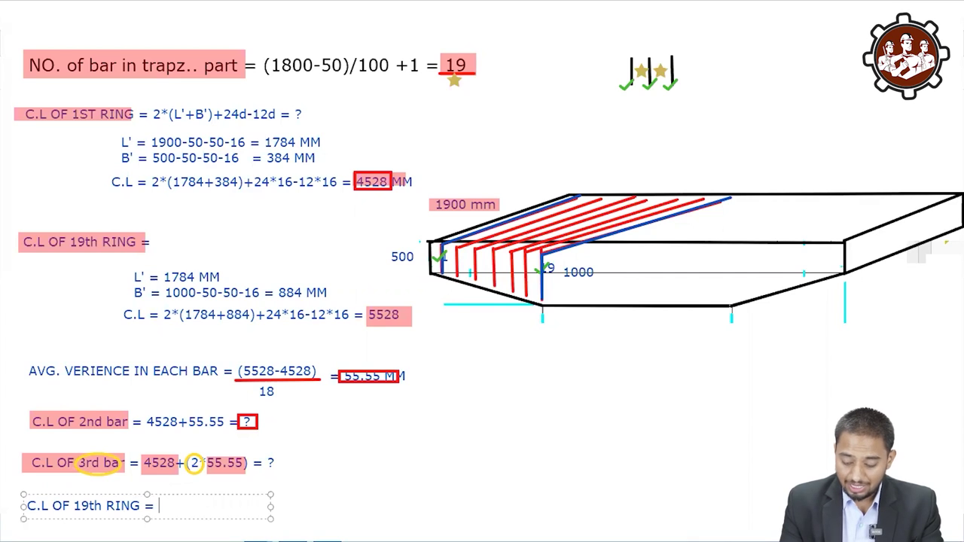
Finish the 19th ring line as 4528+(18*55.55) = 5528 MM, widened to fit one line.
{"action": "type", "text": "452"}
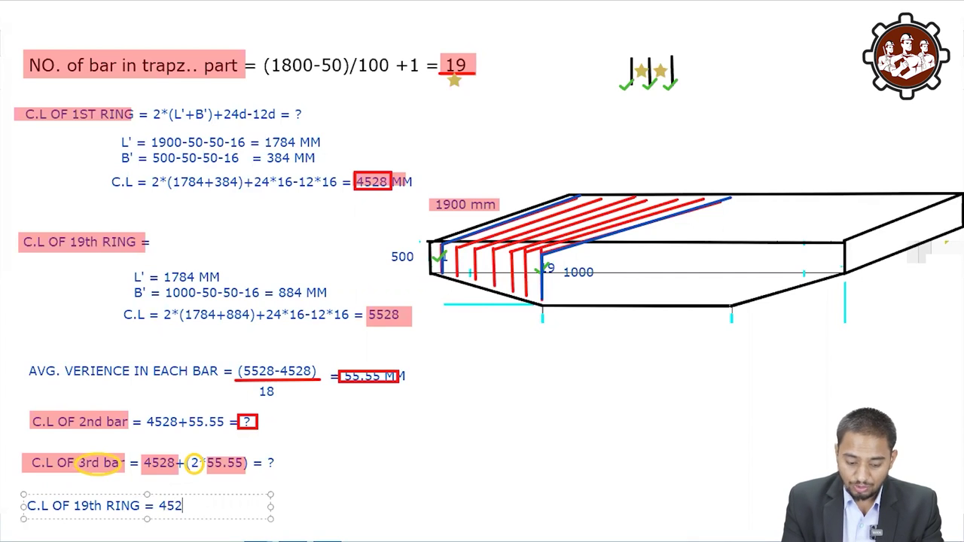
{"action": "type", "text": "8+("}
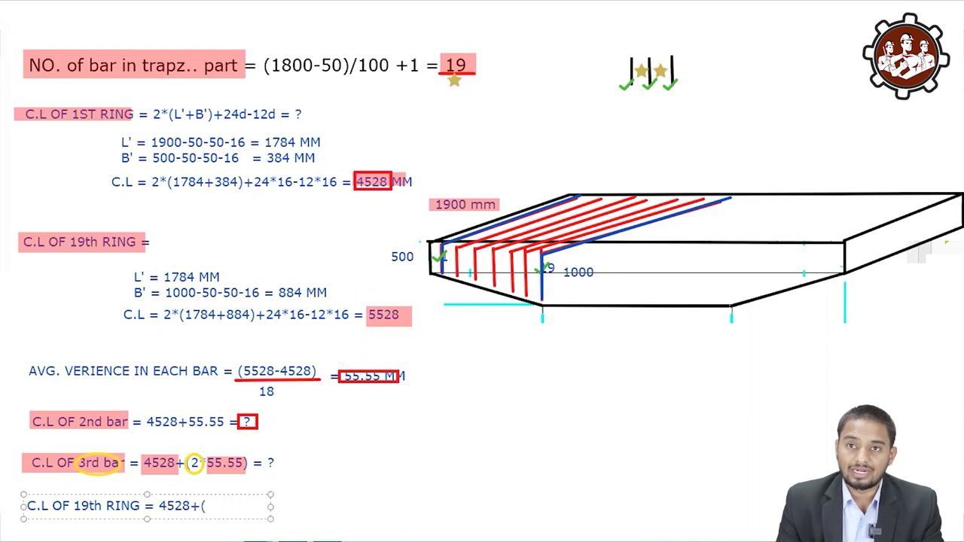
{"action": "type", "text": "18"}
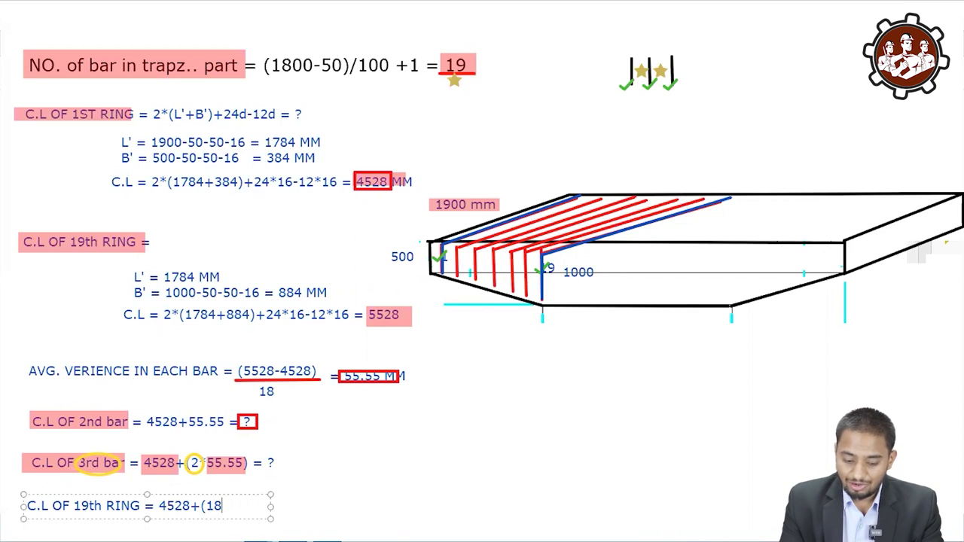
{"action": "type", "text": "* 55"}
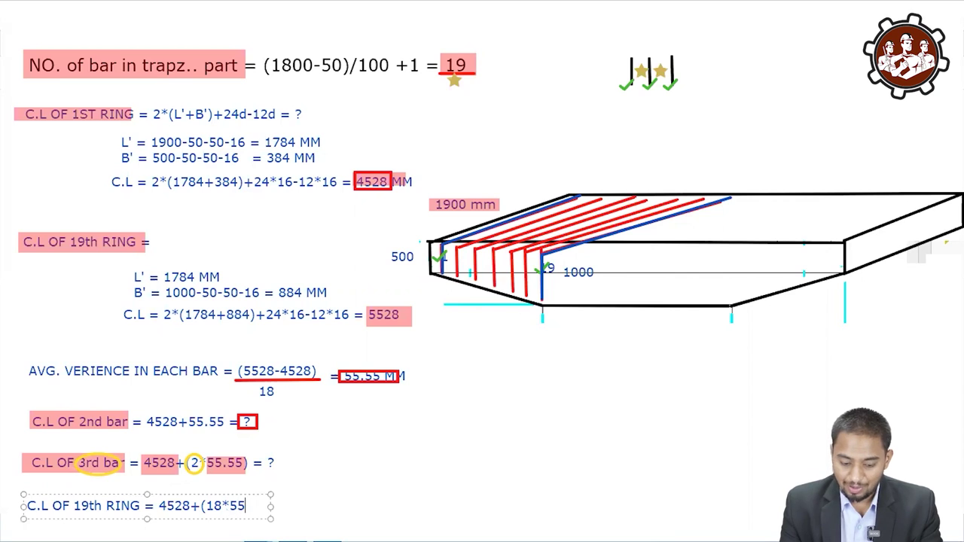
{"action": "type", "text": ".55)"}
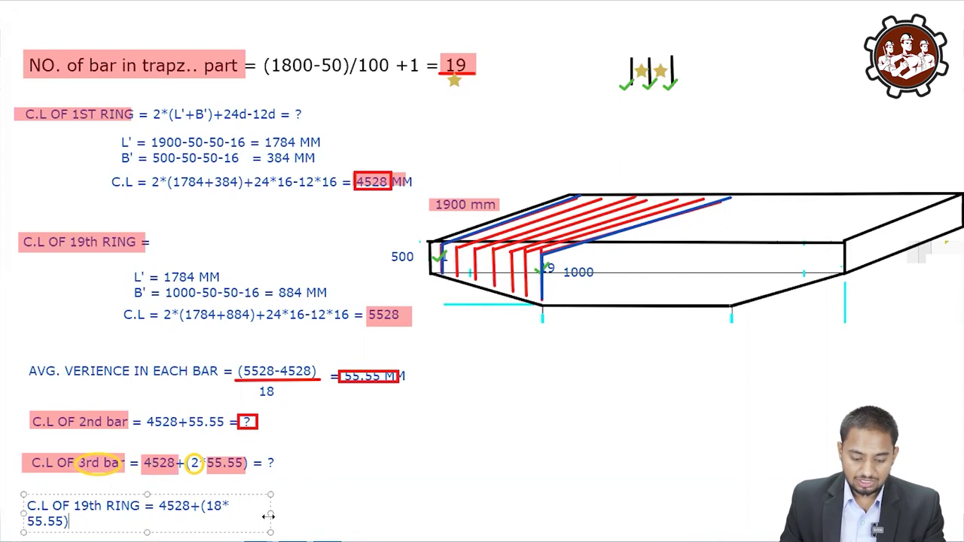
{"action": "left_click_drag", "start_coordinate": [271, 514], "coordinate": [441, 509]}
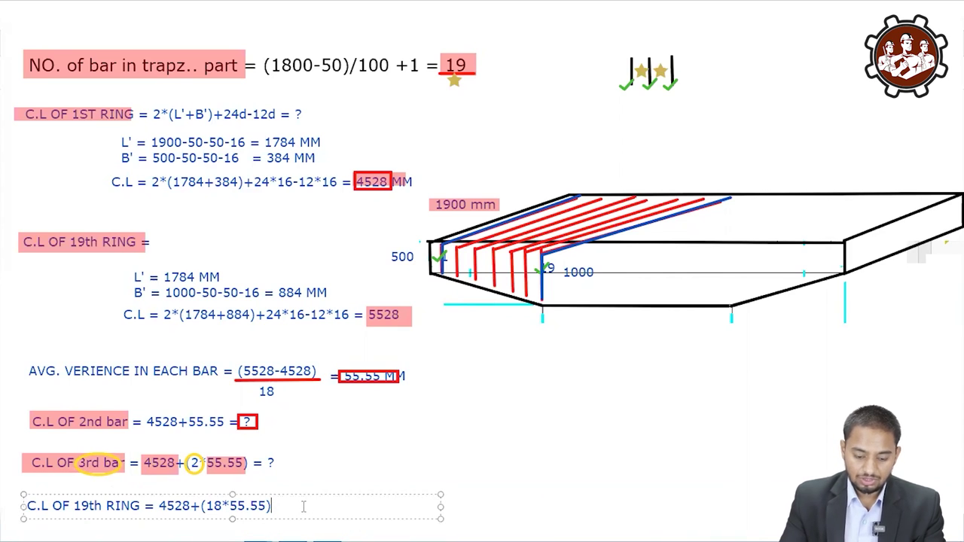
{"action": "type", "text": "= "}
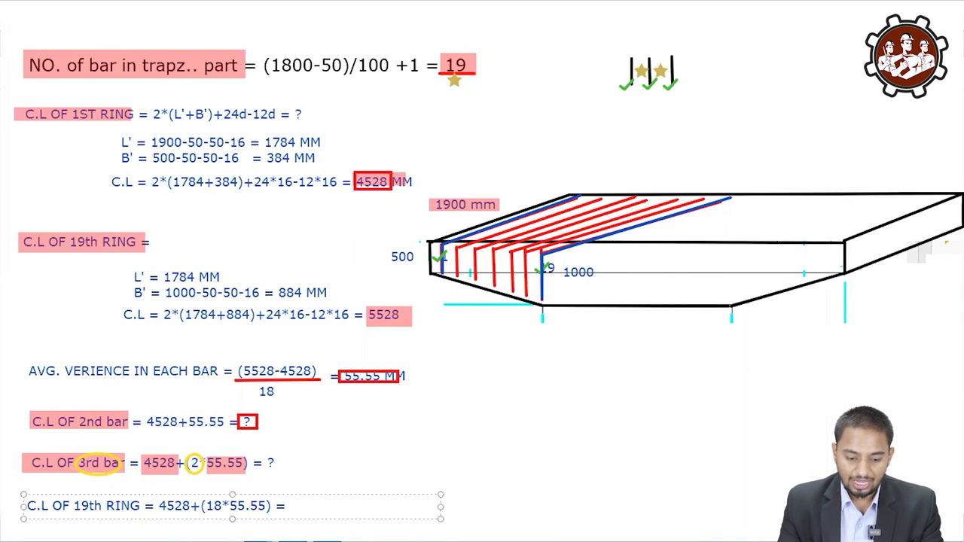
{"action": "type", "text": "55"}
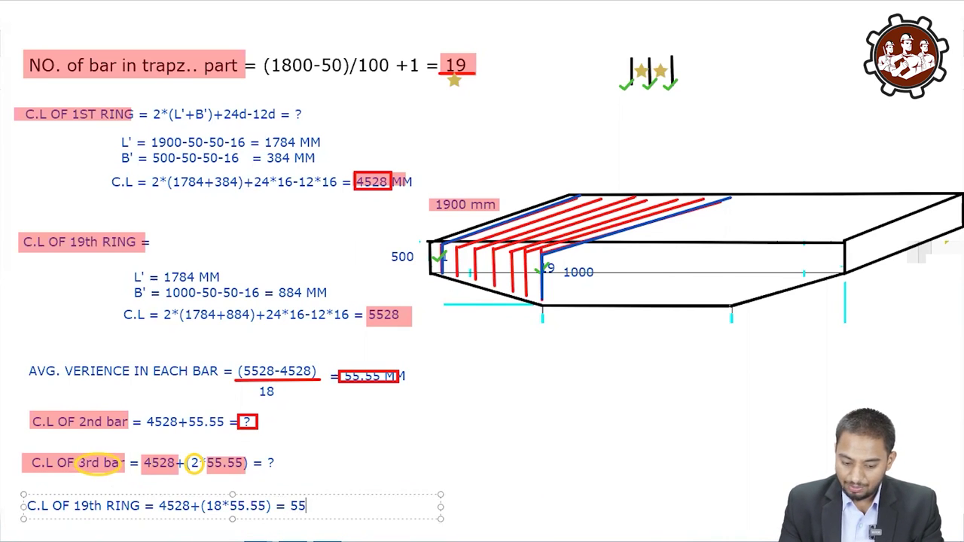
{"action": "type", "text": "28 MM"}
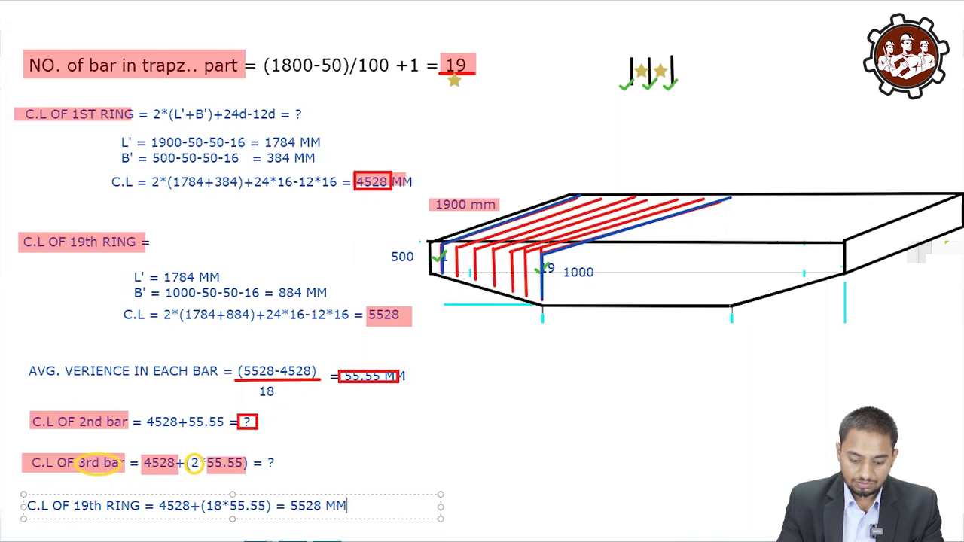
{"action": "left_click", "coordinate": [403, 451]}
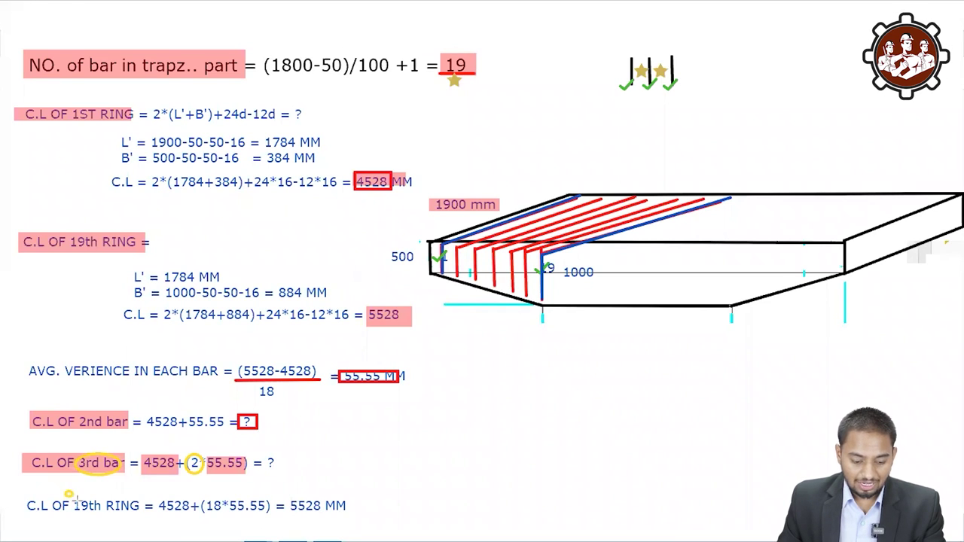
Circle 19th, 4528 and 18 in yellow; highlight 'C.L OF 19th RING' and '= 5528 MM' in pink.
{"action": "left_click_drag", "start_coordinate": [76, 499], "coordinate": [101, 517]}
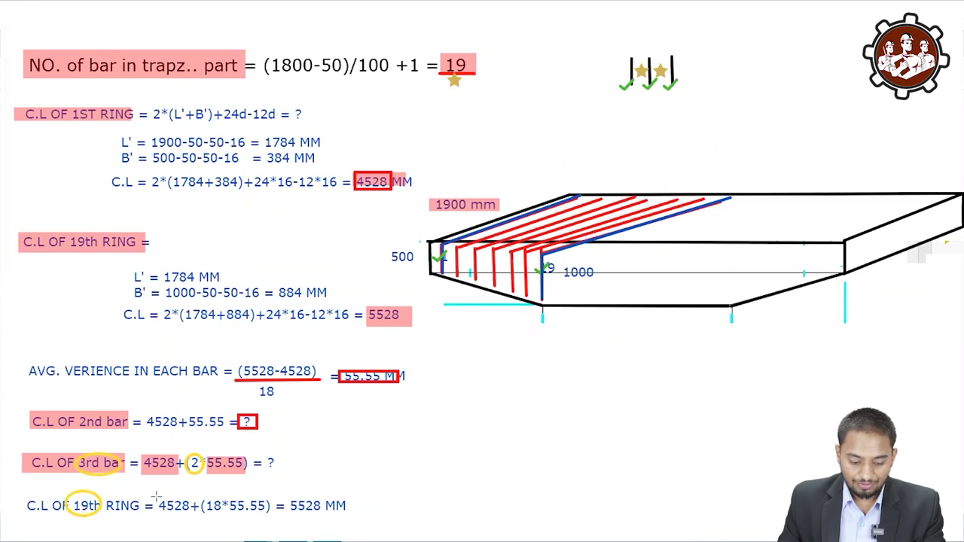
{"action": "left_click_drag", "start_coordinate": [159, 499], "coordinate": [189, 512]}
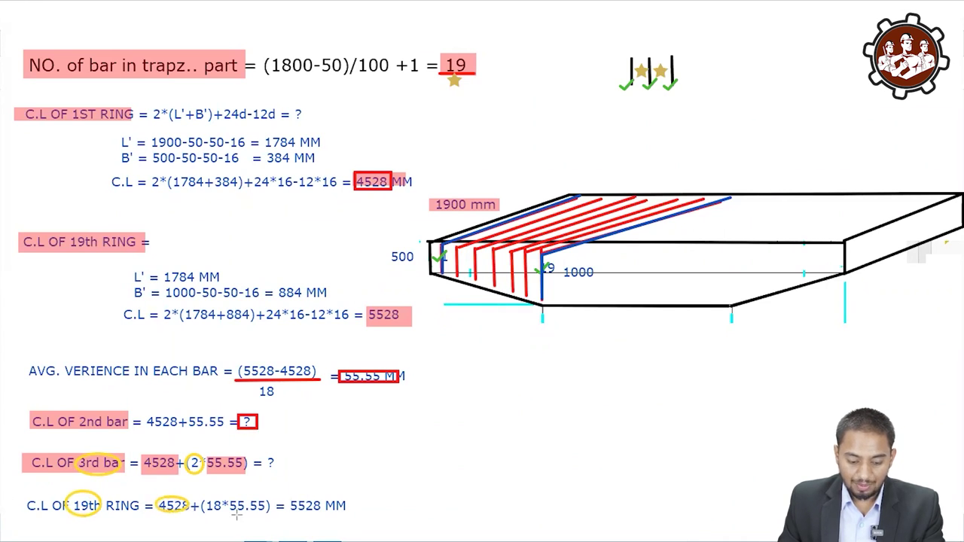
{"action": "left_click_drag", "start_coordinate": [204, 495], "coordinate": [223, 515]}
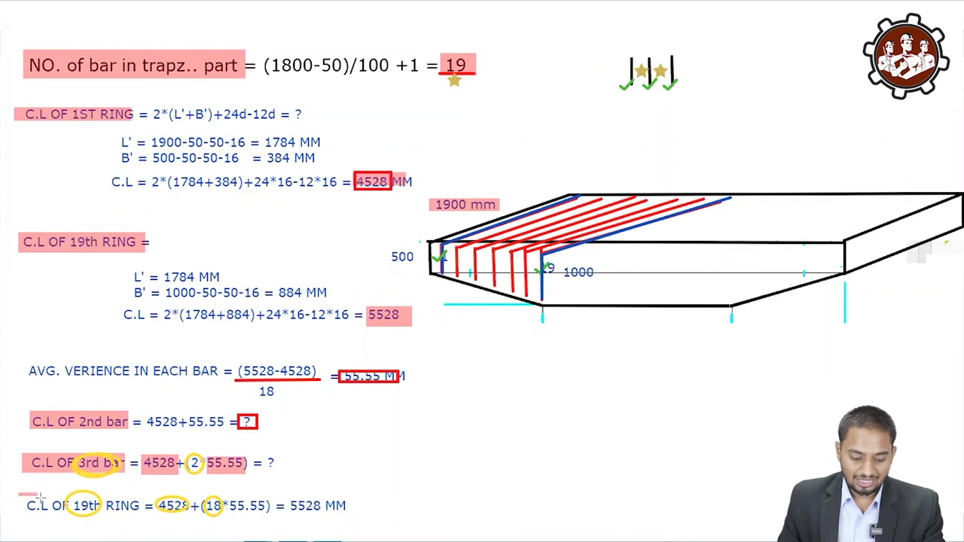
{"action": "left_click_drag", "start_coordinate": [19, 494], "coordinate": [136, 515]}
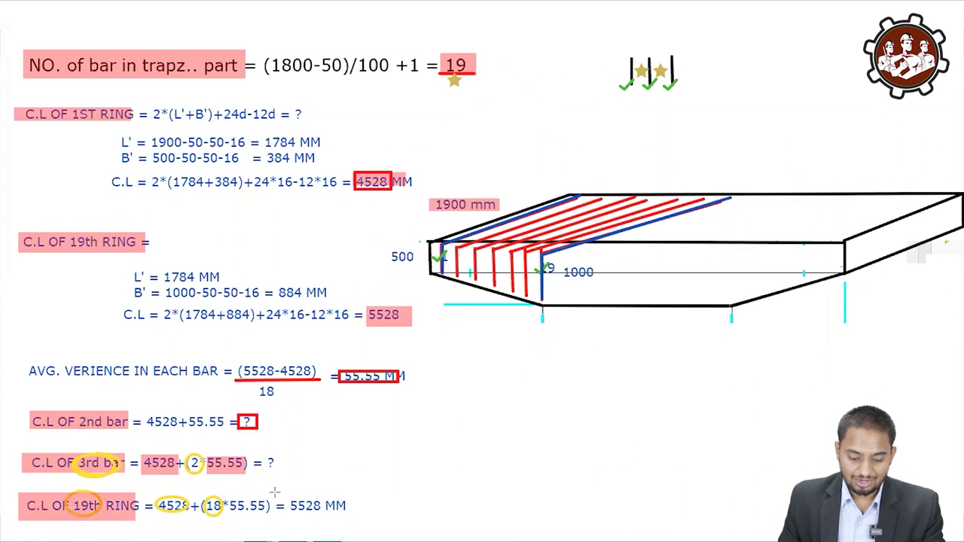
{"action": "left_click_drag", "start_coordinate": [274, 494], "coordinate": [346, 518]}
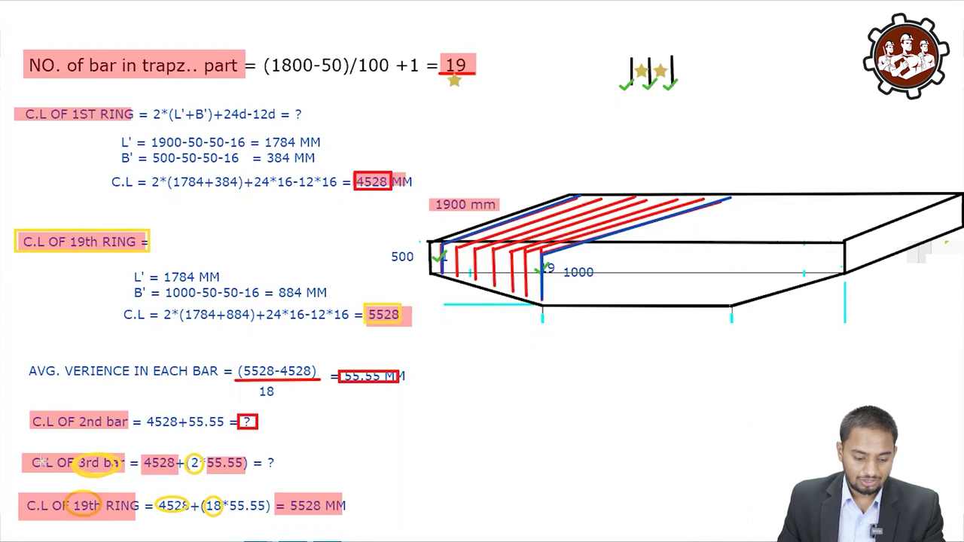
Draw yellow boxes around the last line's C.L OF 19th label and its = 5528 MM result.
{"action": "left_click_drag", "start_coordinate": [16, 493], "coordinate": [118, 519]}
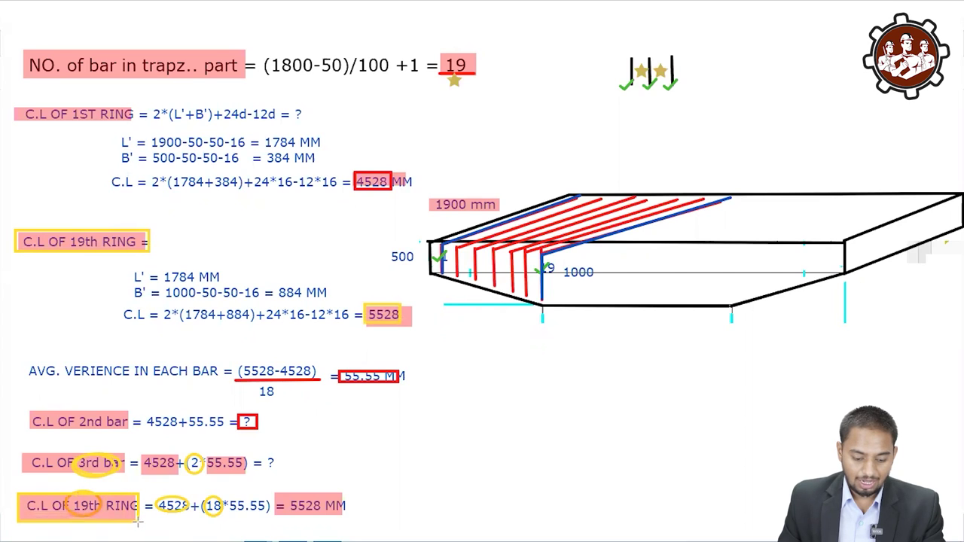
{"action": "left_click_drag", "start_coordinate": [271, 494], "coordinate": [351, 517]}
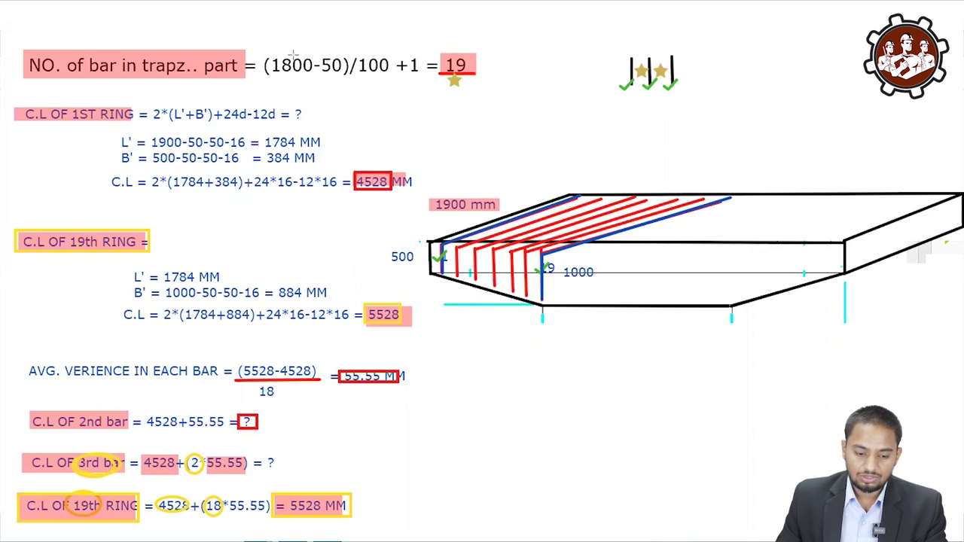
Add an enlarged 'AVG. C.L = (4528+5528)' line beside the variance line.
{"action": "left_click", "coordinate": [452, 372]}
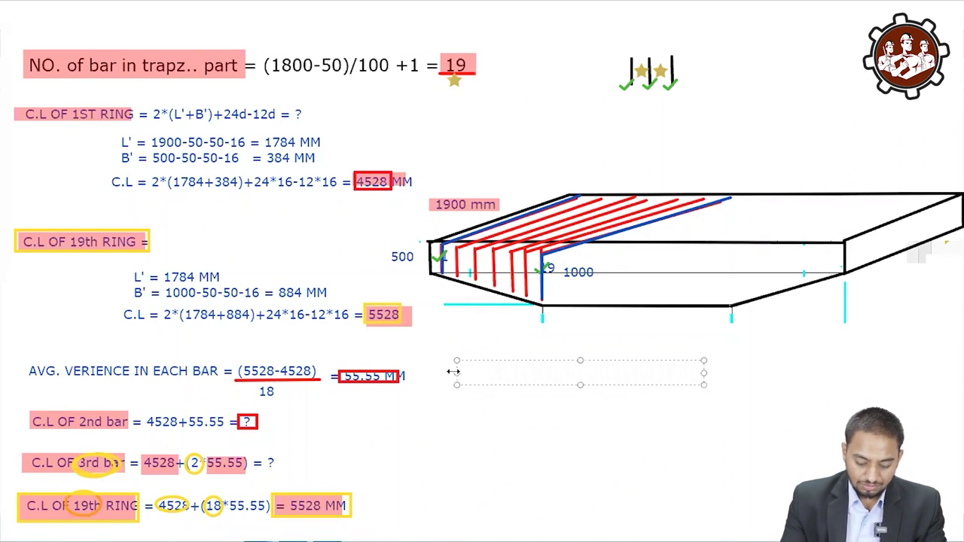
{"action": "type", "text": "TO"}
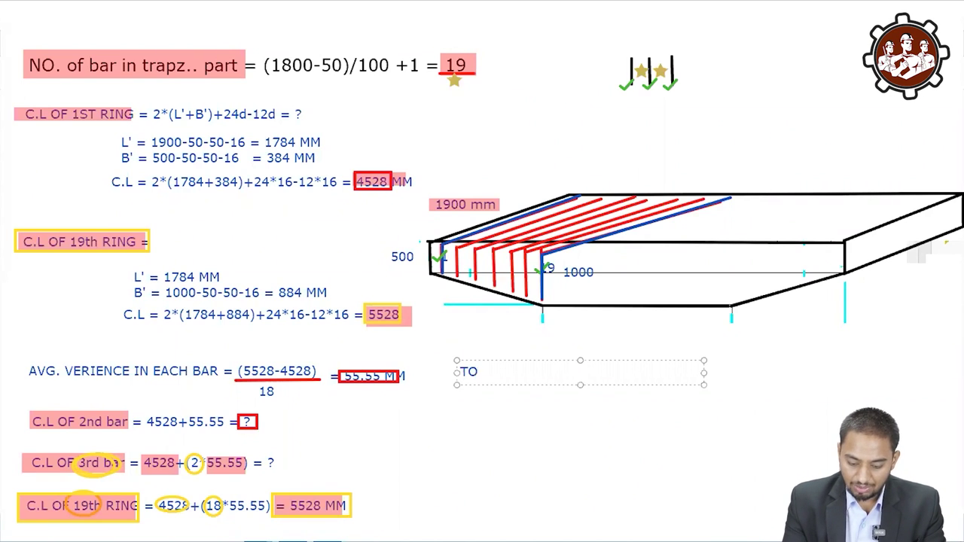
{"action": "key", "text": "BackSpace"}
{"action": "key", "text": "BackSpace"}
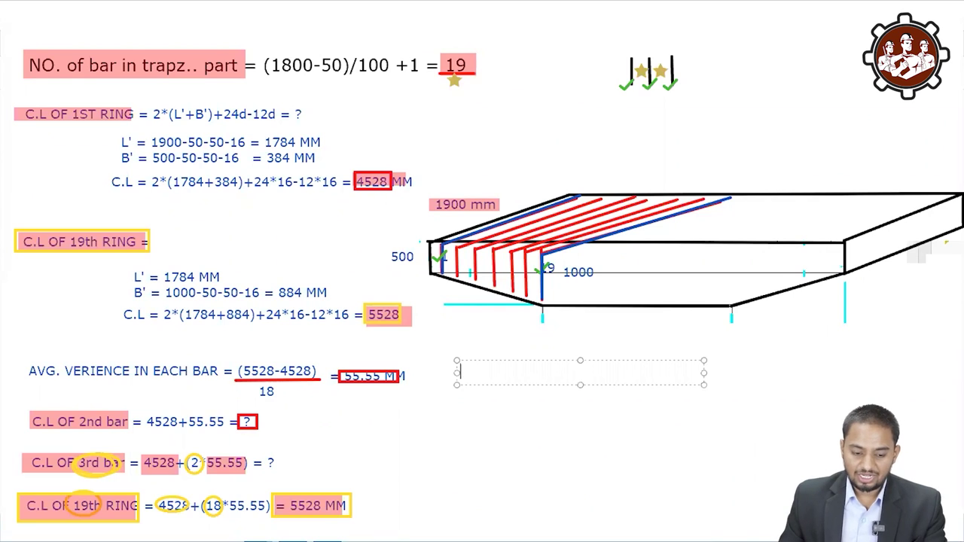
{"action": "left_click", "coordinate": [491, 477]}
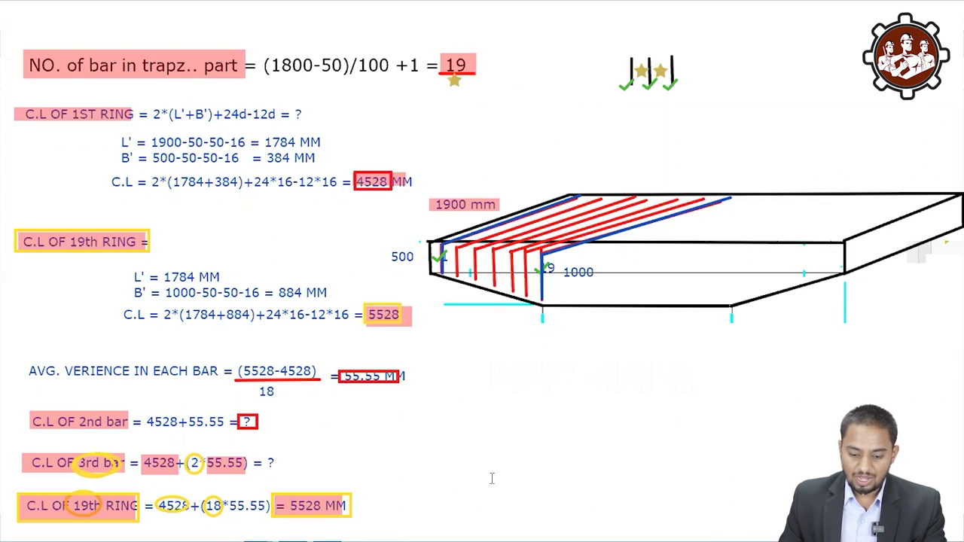
{"action": "left_click", "coordinate": [454, 364]}
{"action": "type", "text": "AV"}
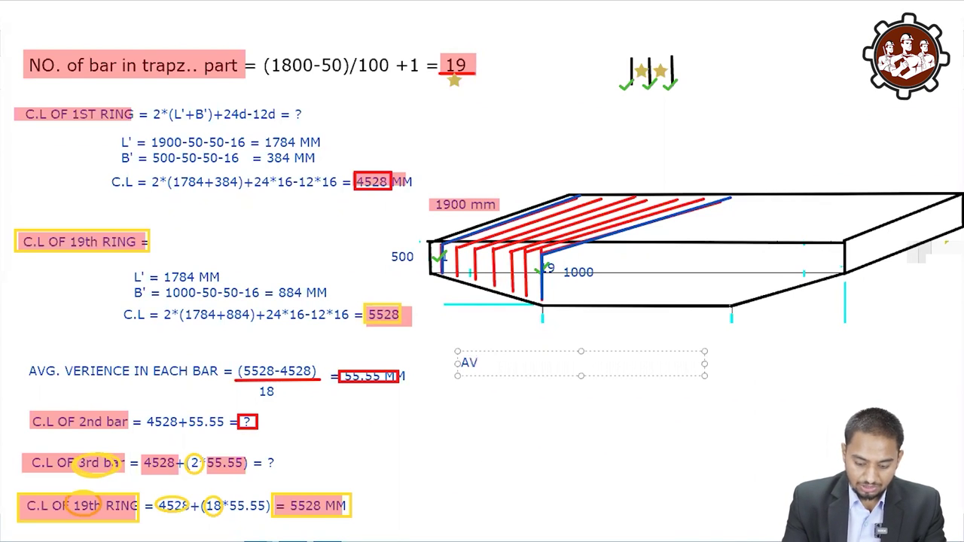
{"action": "type", "text": "G. C.L ="}
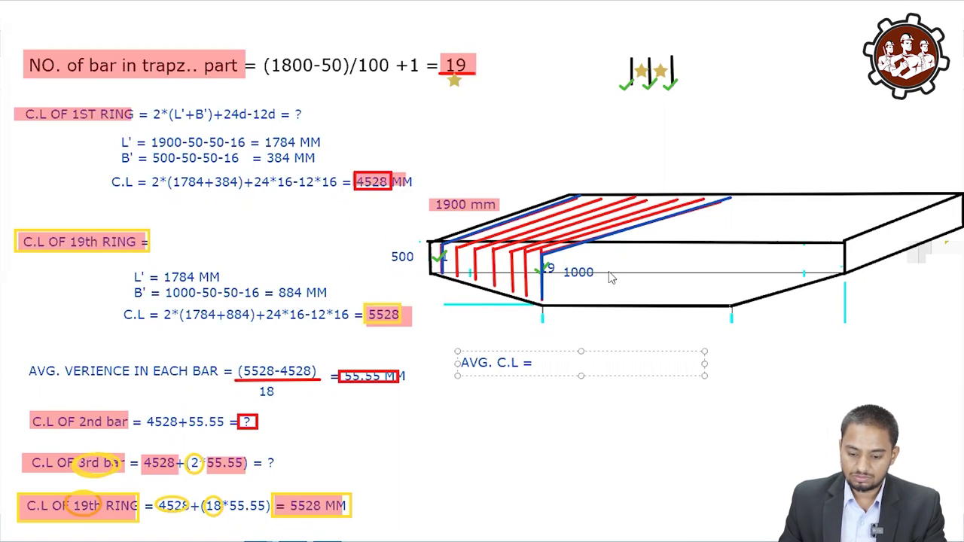
{"action": "key", "text": "ctrl+shift+period"}
{"action": "left_click_drag", "start_coordinate": [704, 364], "coordinate": [838, 365]}
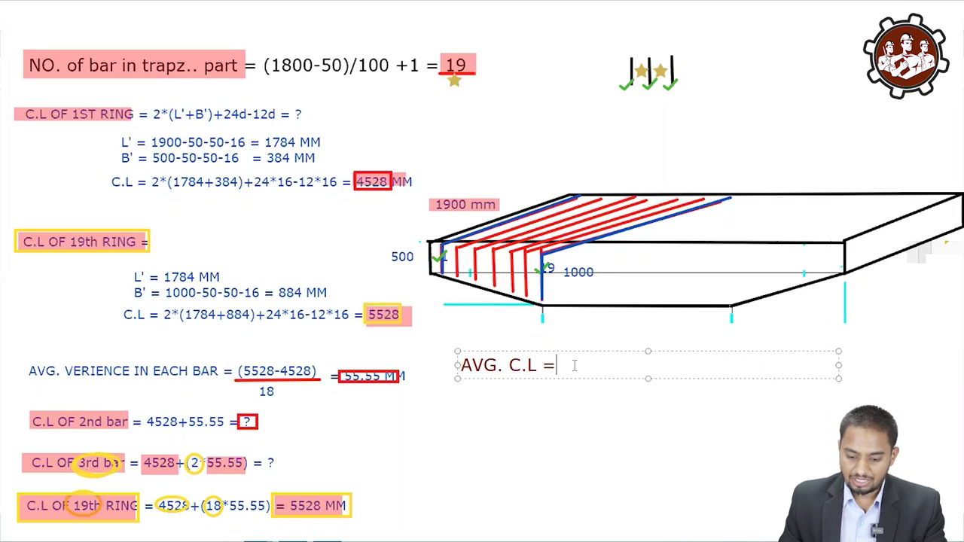
{"action": "type", "text": "("}
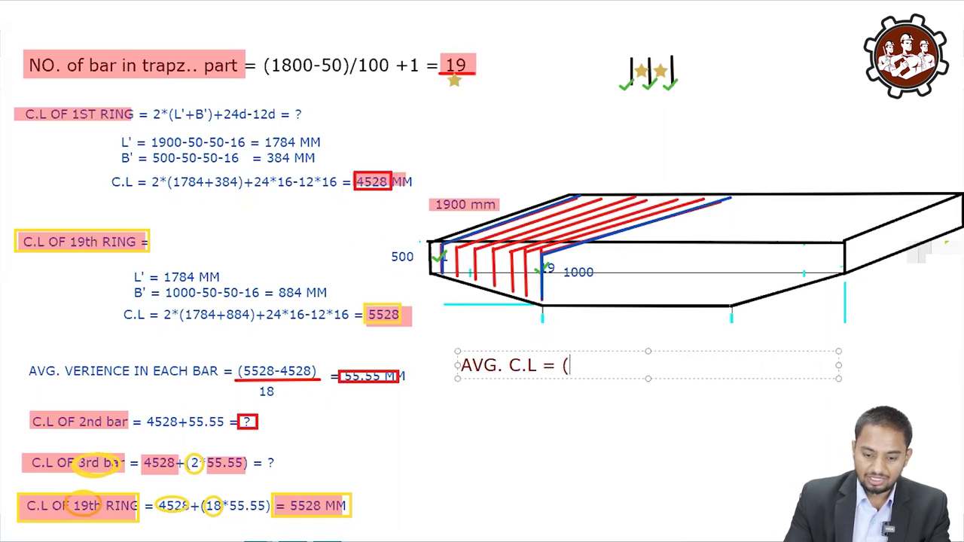
{"action": "type", "text": "42"}
{"action": "key", "text": "BackSpace"}
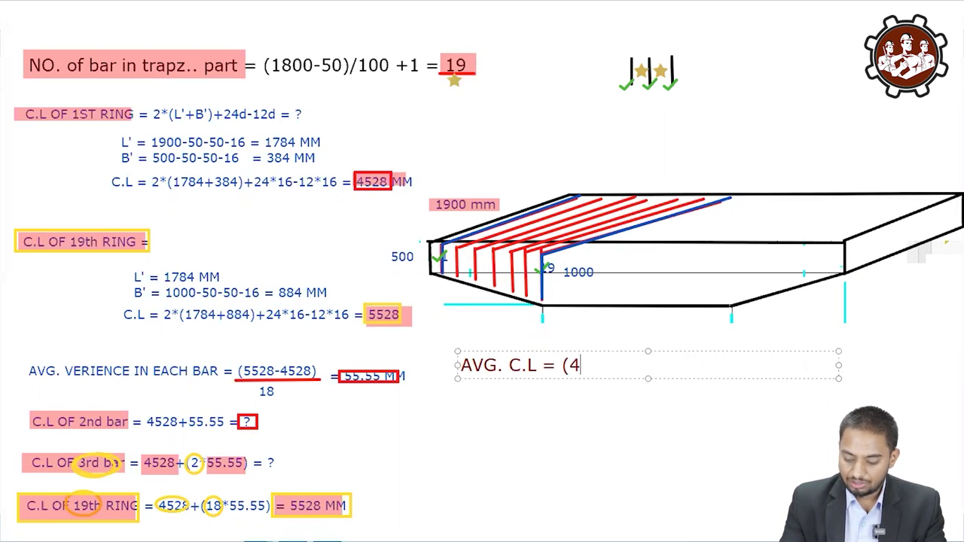
{"action": "type", "text": "528+"}
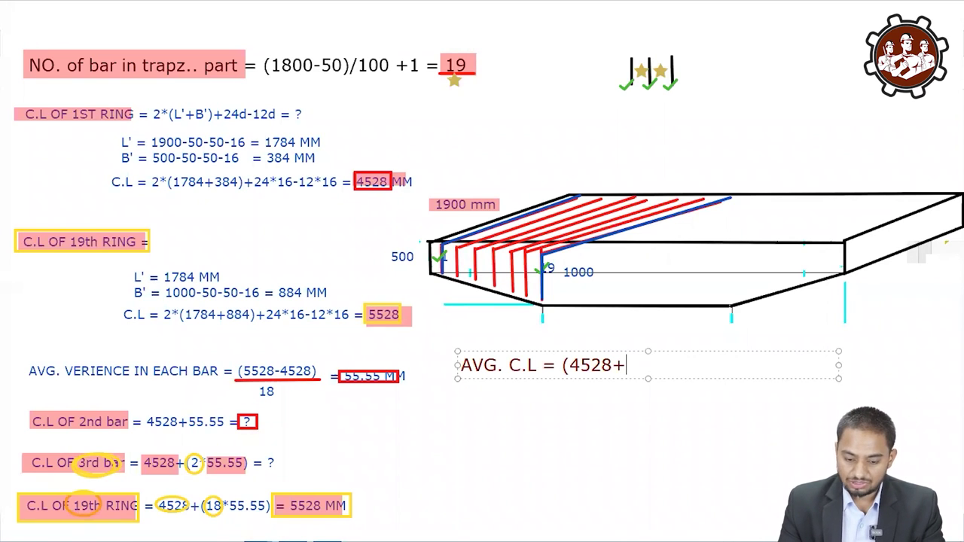
{"action": "type", "text": "5528"}
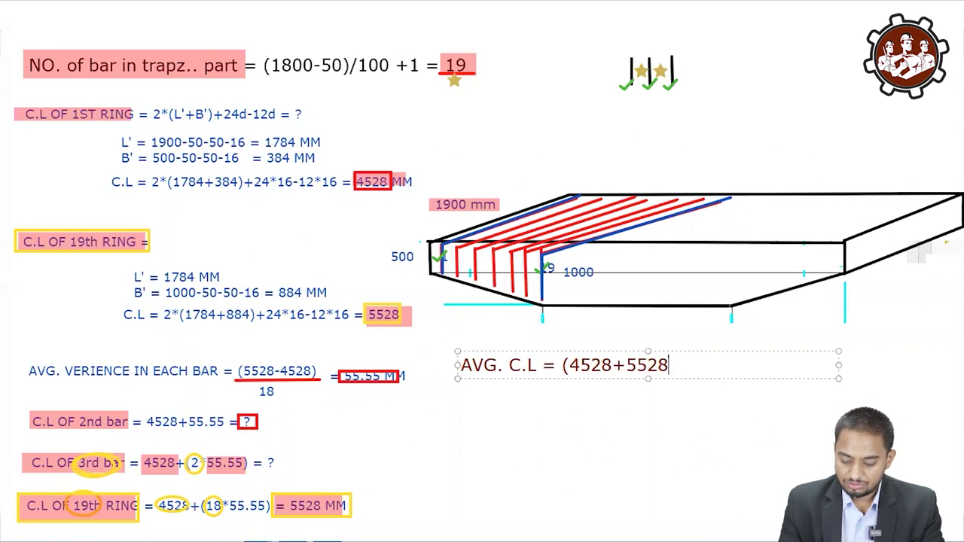
{"action": "type", "text": ")"}
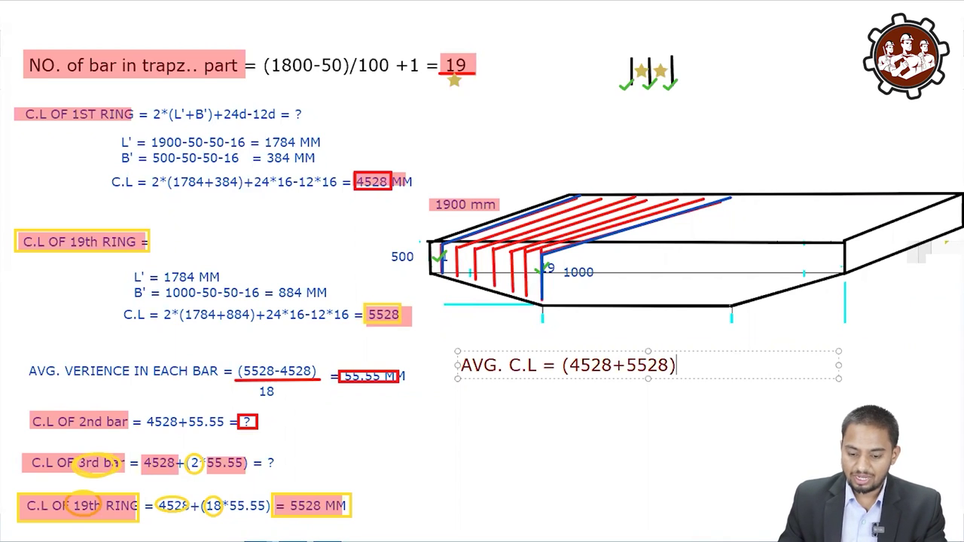
{"action": "left_click", "coordinate": [612, 440]}
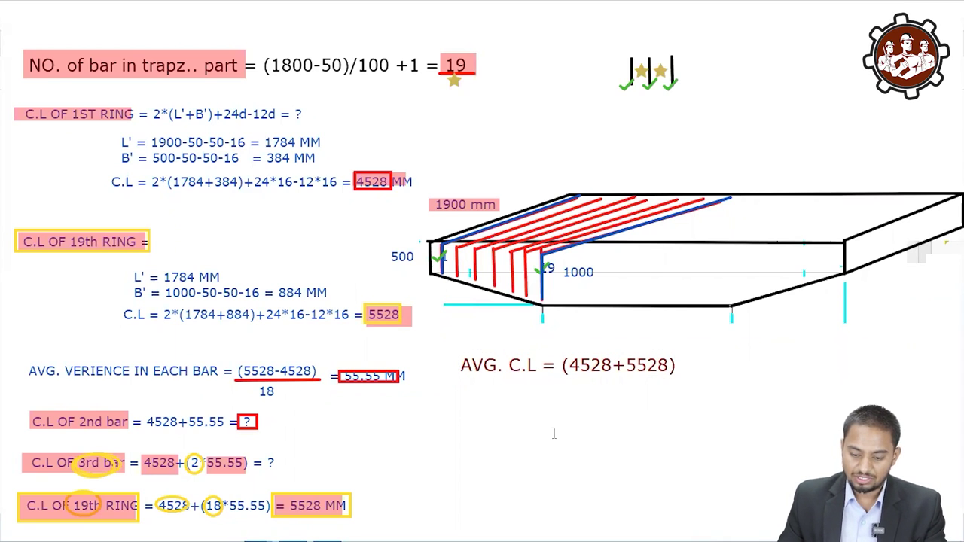
Underline the (4528+5528) sum in yellow, then add denominator 2 and the result '= 5028 MM'.
{"action": "left_click_drag", "start_coordinate": [561, 374], "coordinate": [675, 376]}
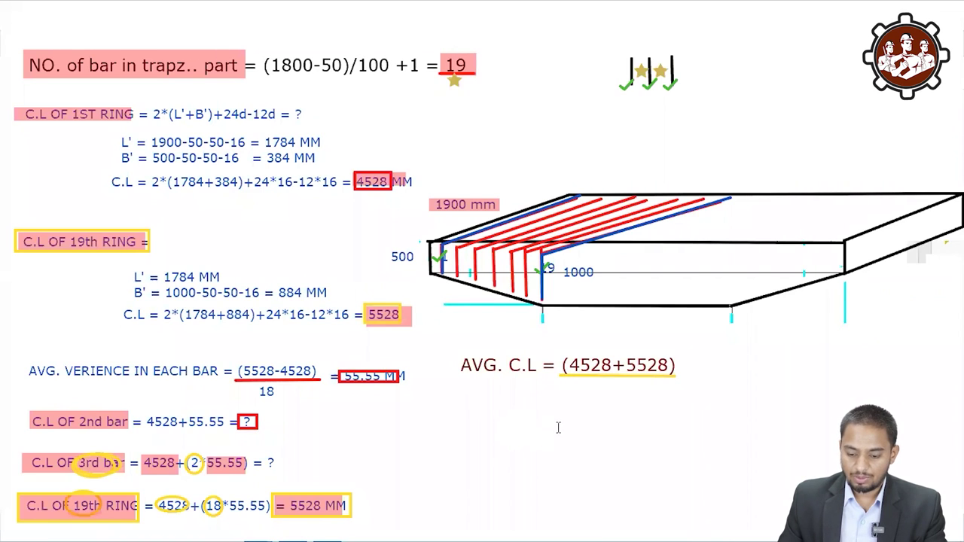
{"action": "left_click", "coordinate": [603, 382]}
{"action": "type", "text": "2"}
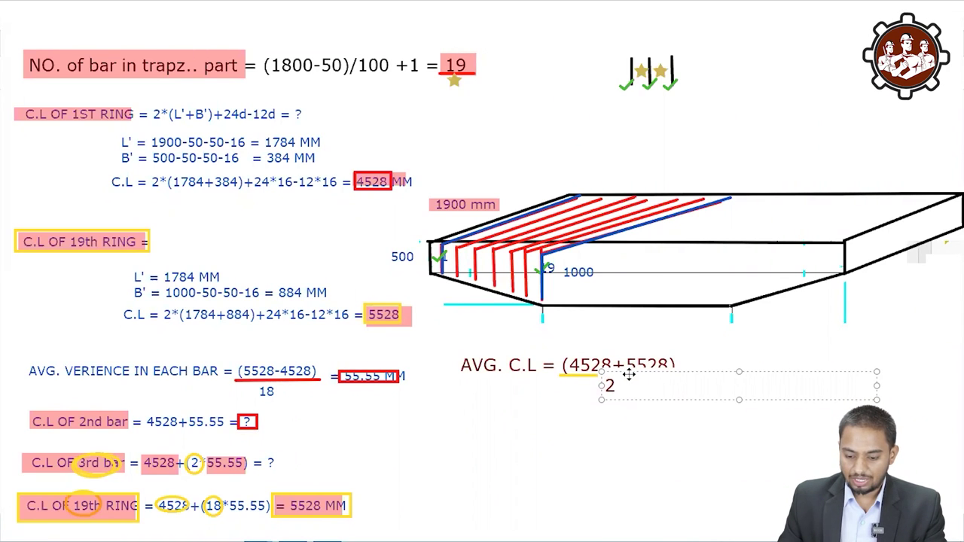
{"action": "left_click", "coordinate": [631, 340]}
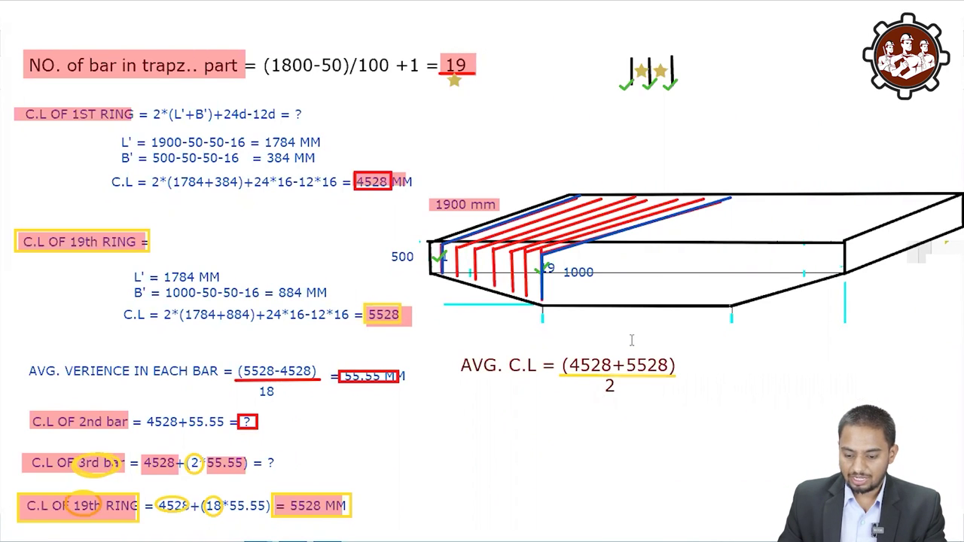
{"action": "left_click", "coordinate": [678, 369]}
{"action": "type", "text": "="}
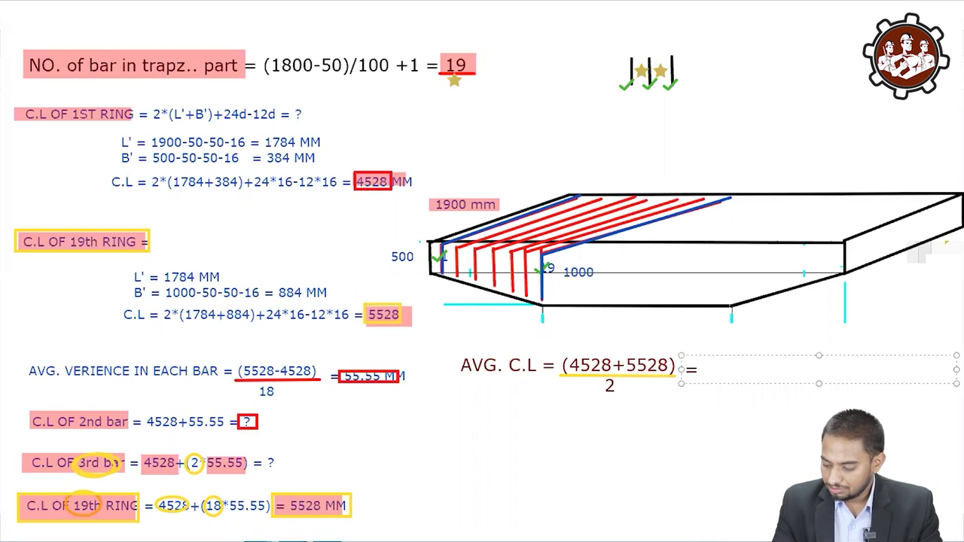
{"action": "type", "text": " 5028"}
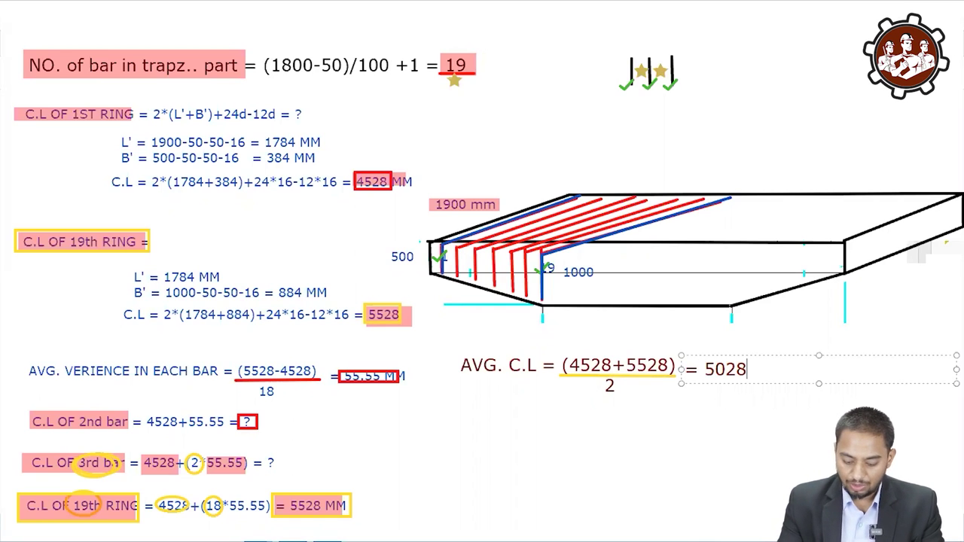
{"action": "type", "text": " MM"}
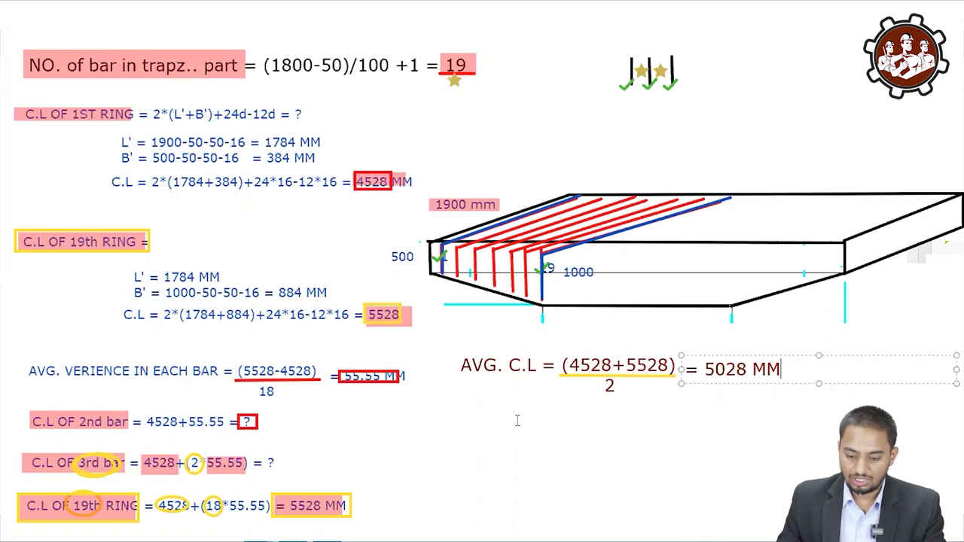
{"action": "left_click", "coordinate": [516, 416]}
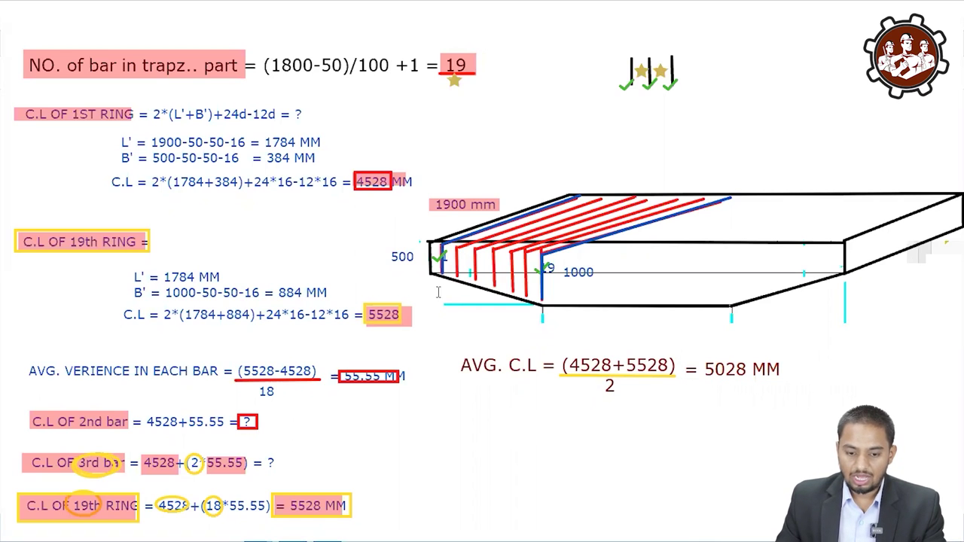
{"action": "left_click", "coordinate": [460, 416]}
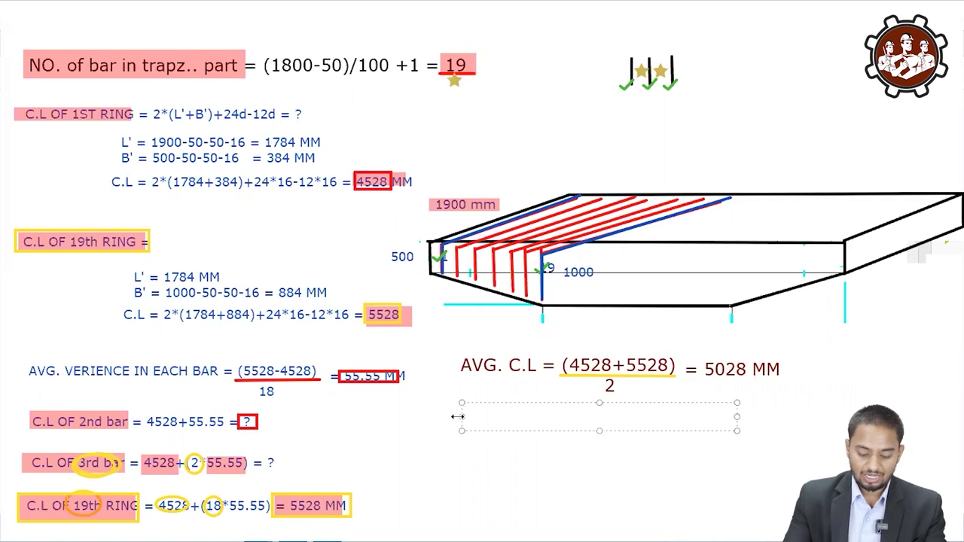
Write 'TOTAL C.L = 5028*19 = ?' aligned beneath the average cutting length line.
{"action": "type", "text": "TOTAL C.L "}
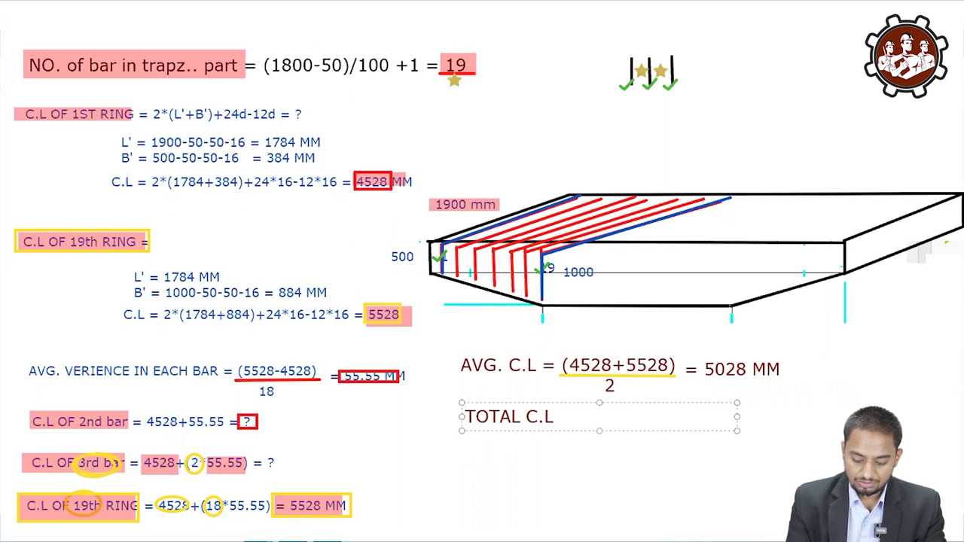
{"action": "type", "text": "LENGTH ="}
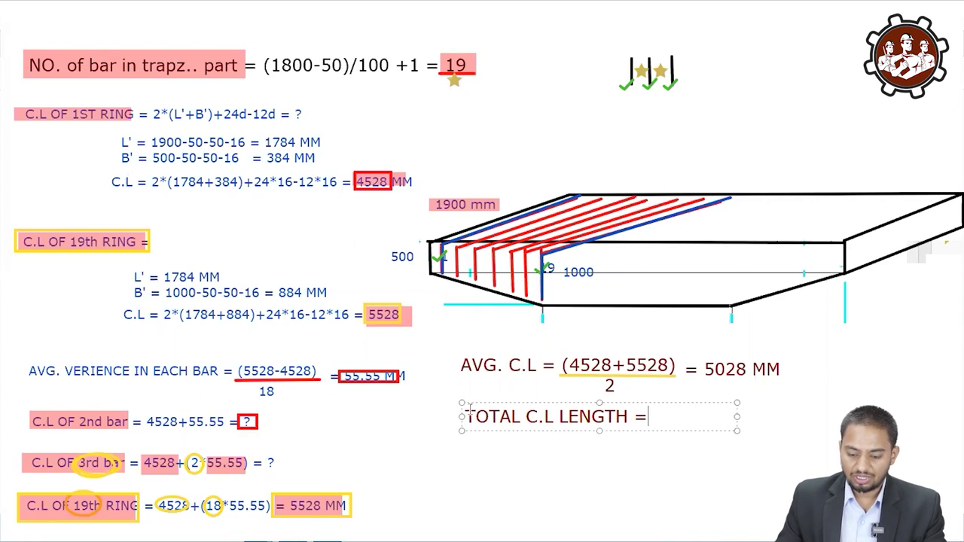
{"action": "left_click_drag", "start_coordinate": [489, 404], "coordinate": [484, 405]}
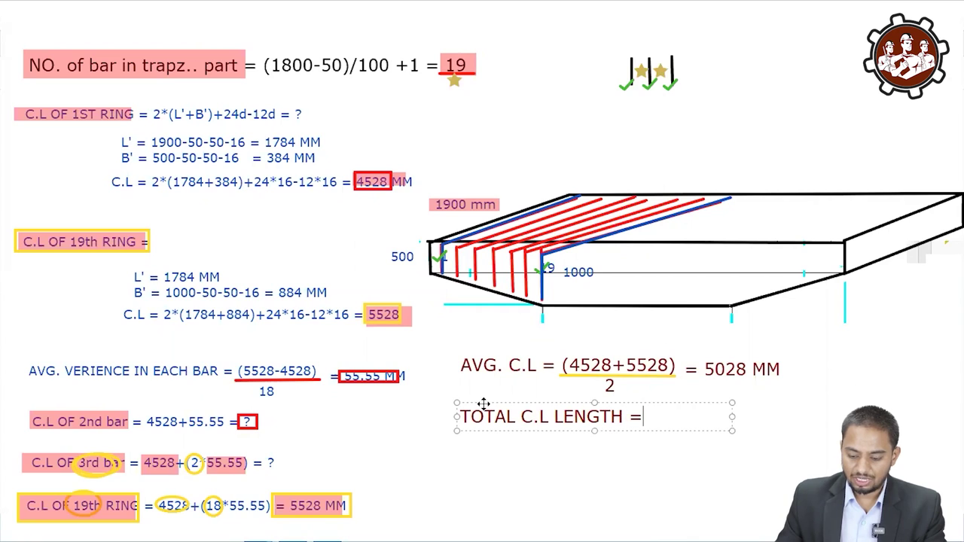
{"action": "key", "text": "BackSpace"}
{"action": "key", "text": "BackSpace"}
{"action": "key", "text": "BackSpace"}
{"action": "key", "text": "BackSpace"}
{"action": "key", "text": "BackSpace"}
{"action": "key", "text": "BackSpace"}
{"action": "key", "text": "BackSpace"}
{"action": "key", "text": "BackSpace"}
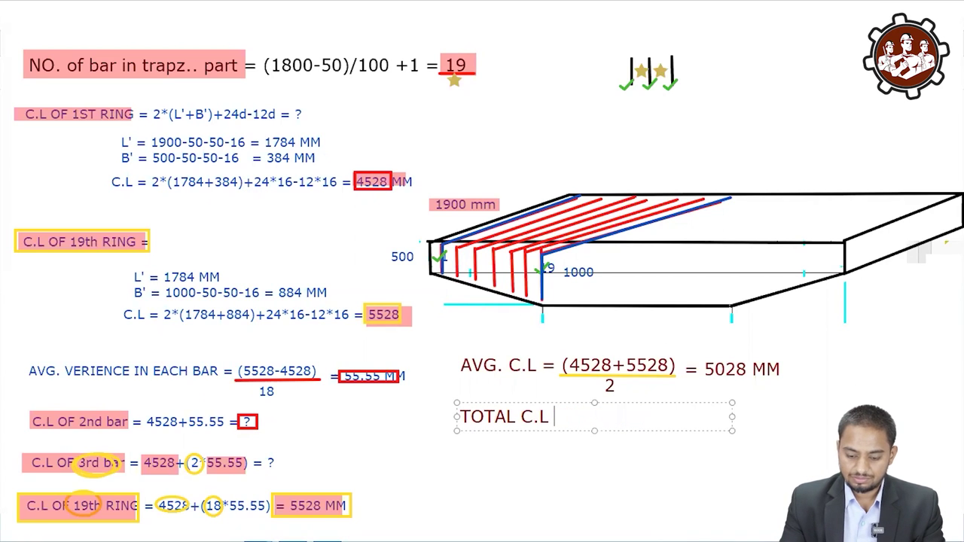
{"action": "type", "text": "="}
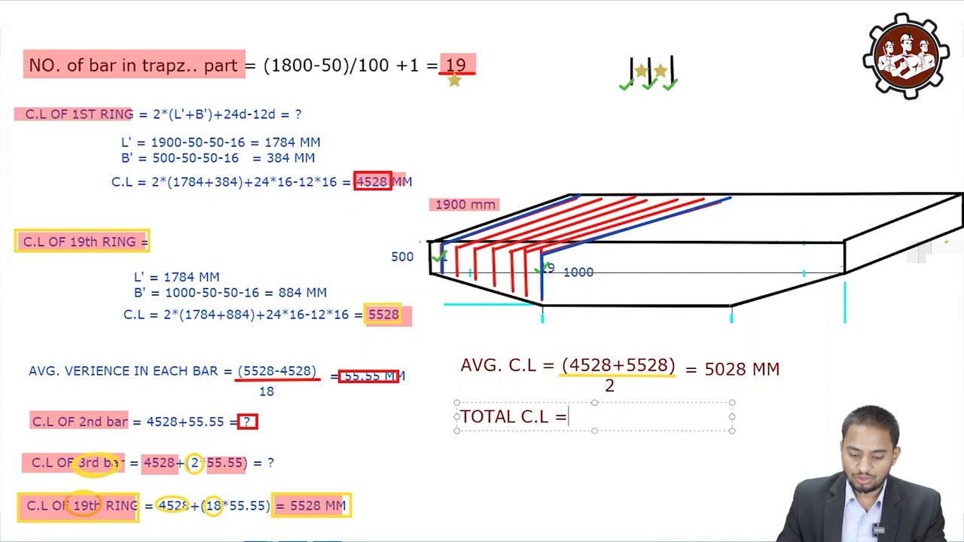
{"action": "left_click_drag", "start_coordinate": [492, 400], "coordinate": [479, 403]}
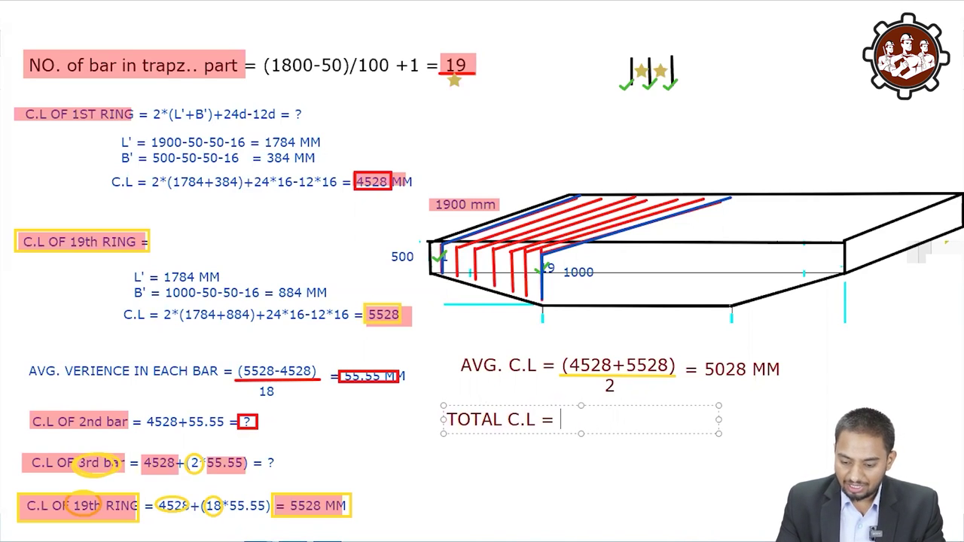
{"action": "type", "text": "50"}
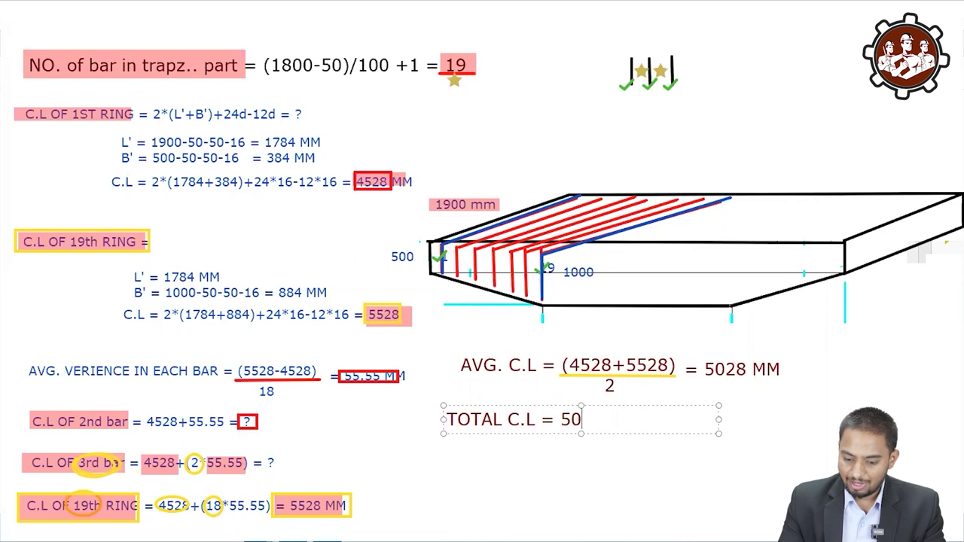
{"action": "type", "text": "28*"}
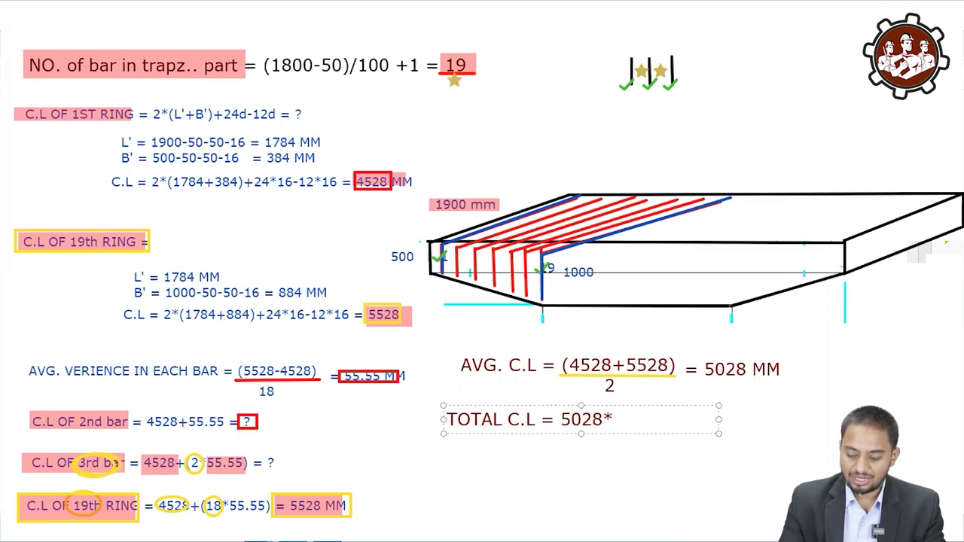
{"action": "type", "text": "19"}
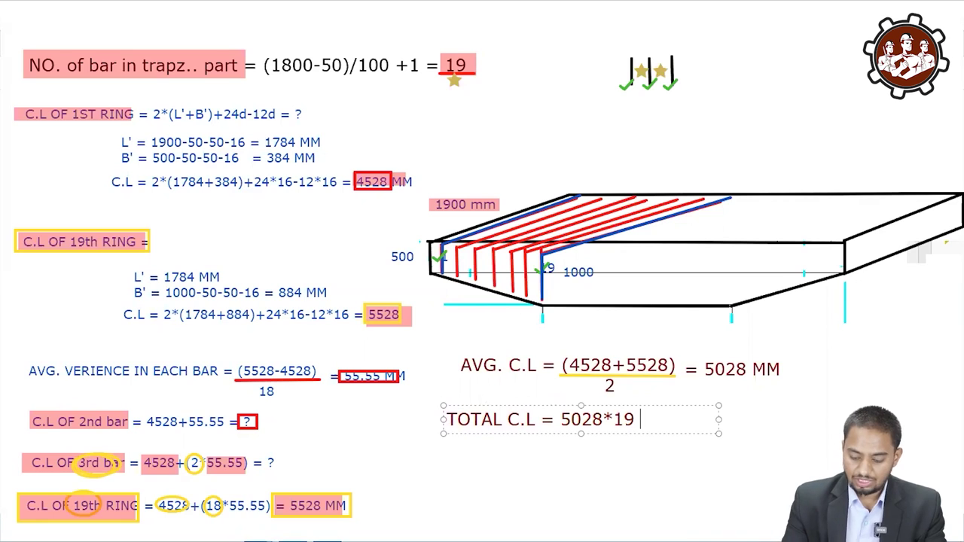
{"action": "type", "text": " = ?"}
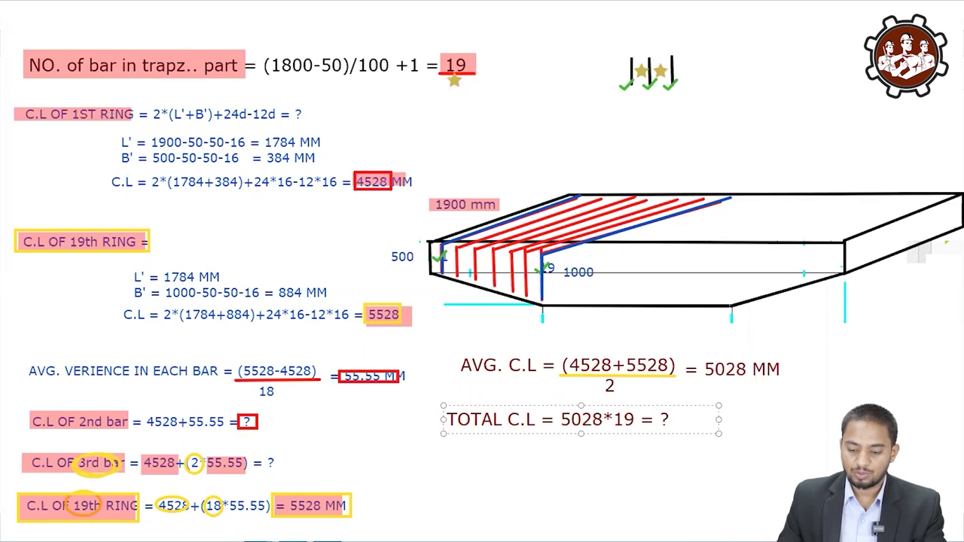
{"action": "left_click", "coordinate": [491, 324]}
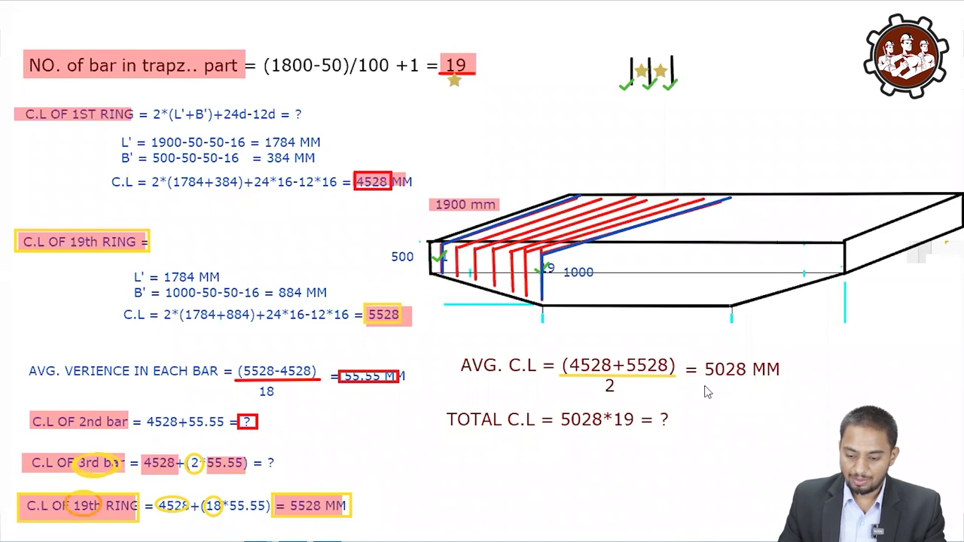
Stamp red crosses on 5028 MM, on 5028 and 19 in the total, and on the top 19.
{"action": "left_click", "coordinate": [723, 355]}
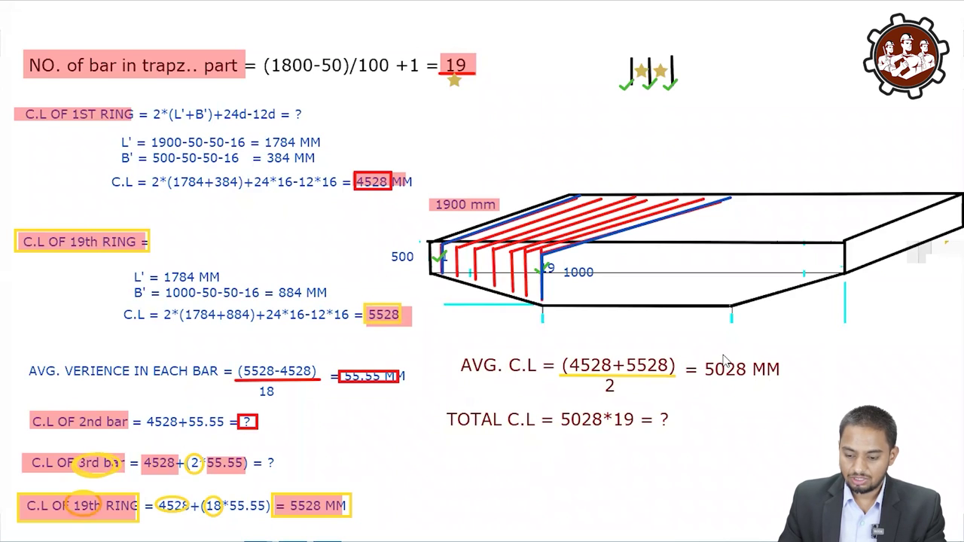
{"action": "left_click", "coordinate": [579, 428]}
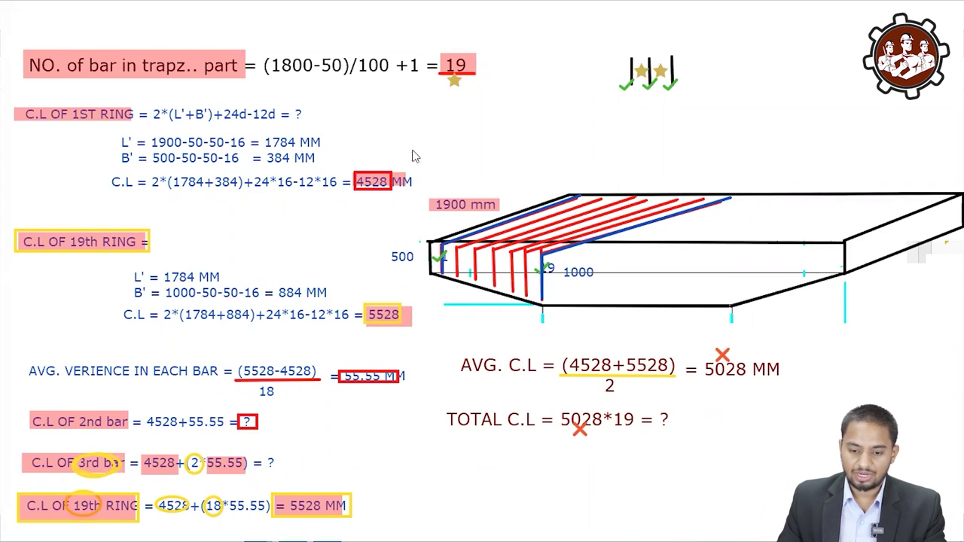
{"action": "left_click", "coordinate": [477, 67]}
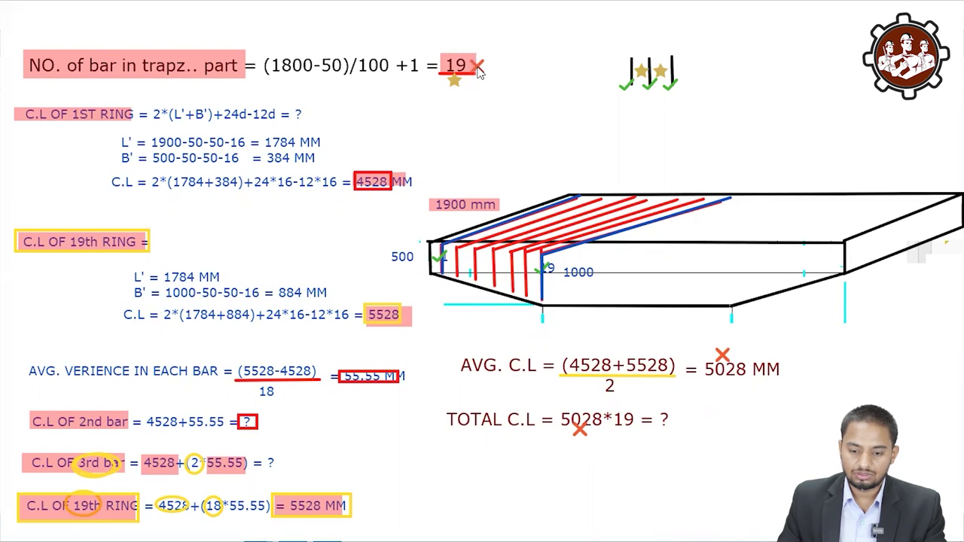
{"action": "left_click", "coordinate": [620, 431]}
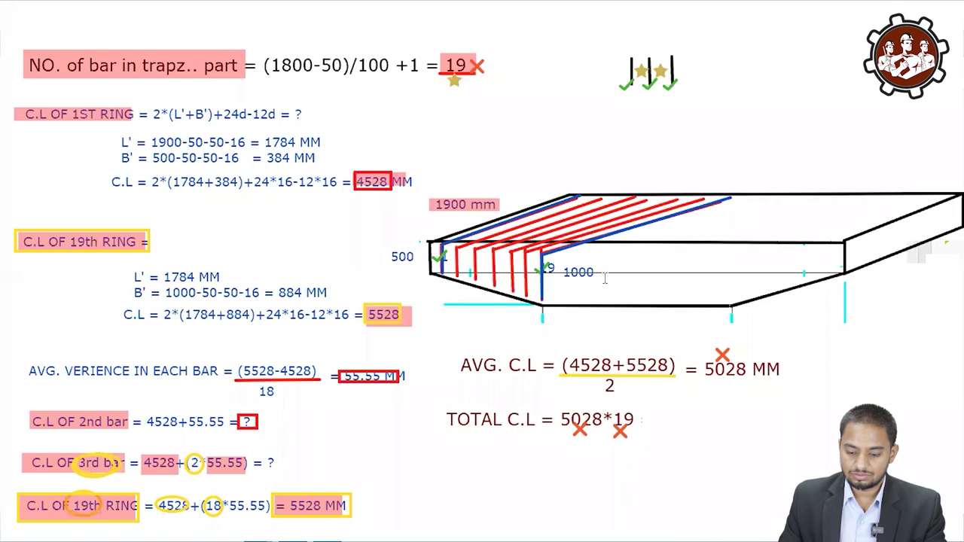
Extend the total to 5028*19*2 = ? and draw five red bar lines on the slab sketch.
{"action": "type", "text": "*2"}
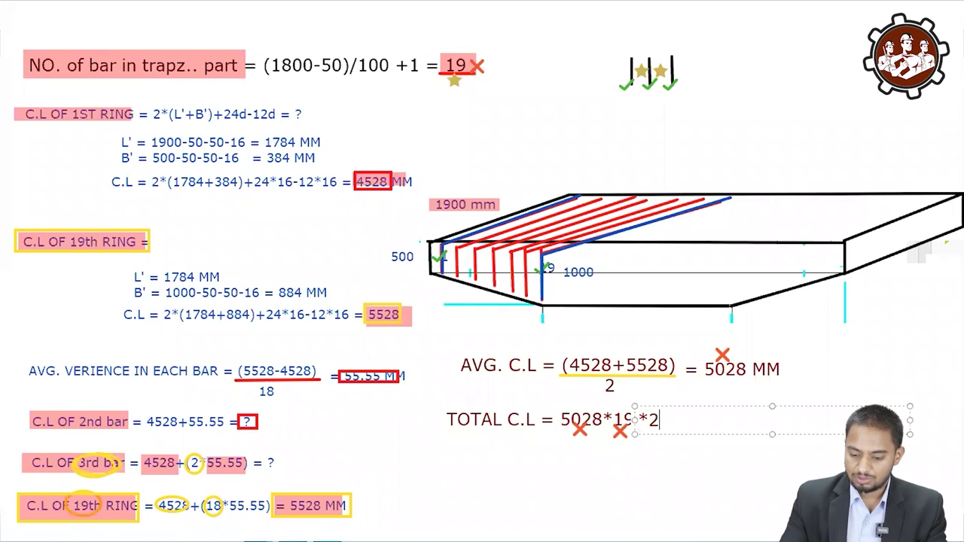
{"action": "type", "text": " = ?"}
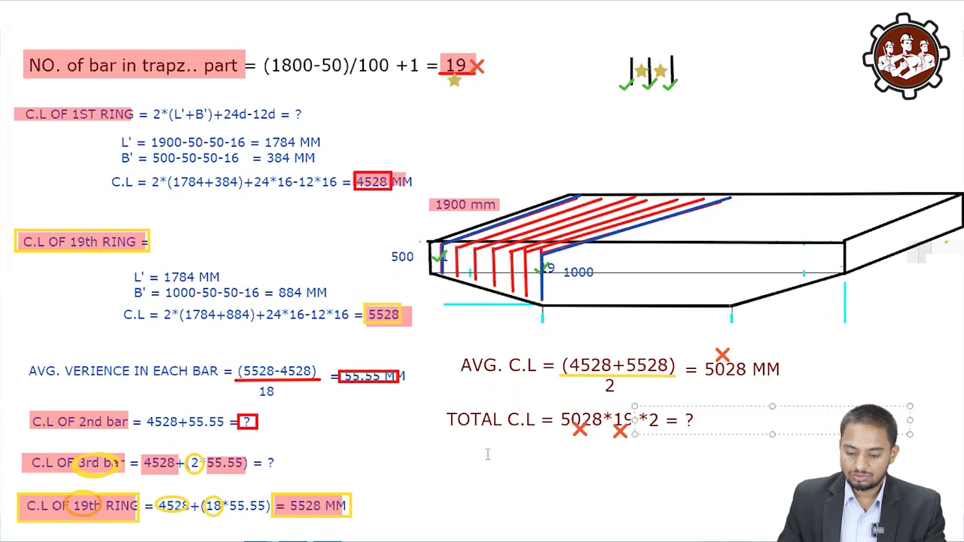
{"action": "left_click", "coordinate": [462, 284]}
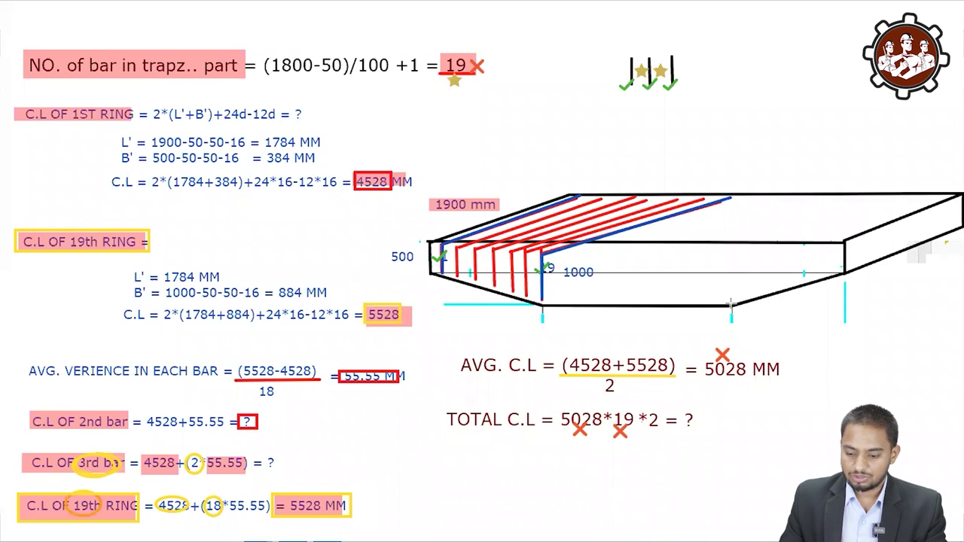
{"action": "left_click_drag", "start_coordinate": [730, 304], "coordinate": [731, 244]}
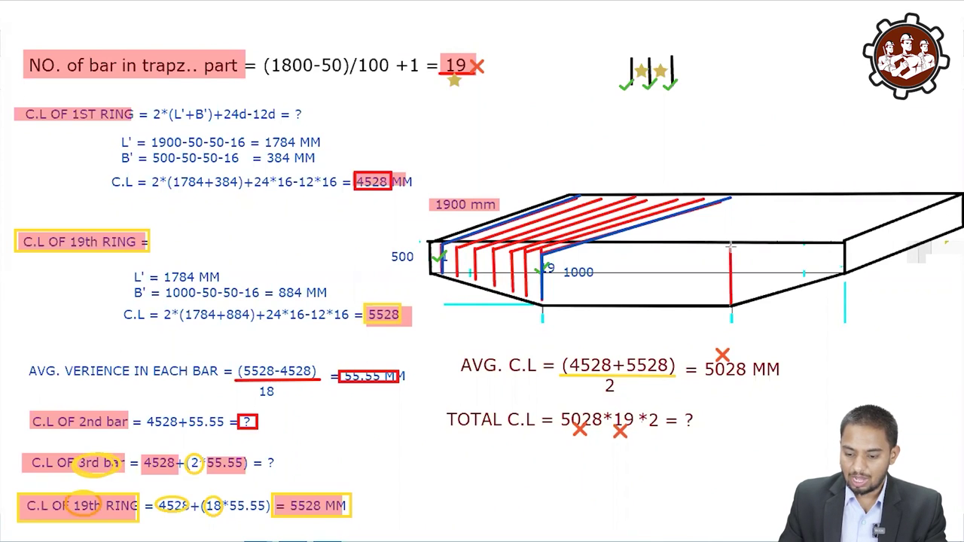
{"action": "left_click_drag", "start_coordinate": [837, 247], "coordinate": [838, 272]}
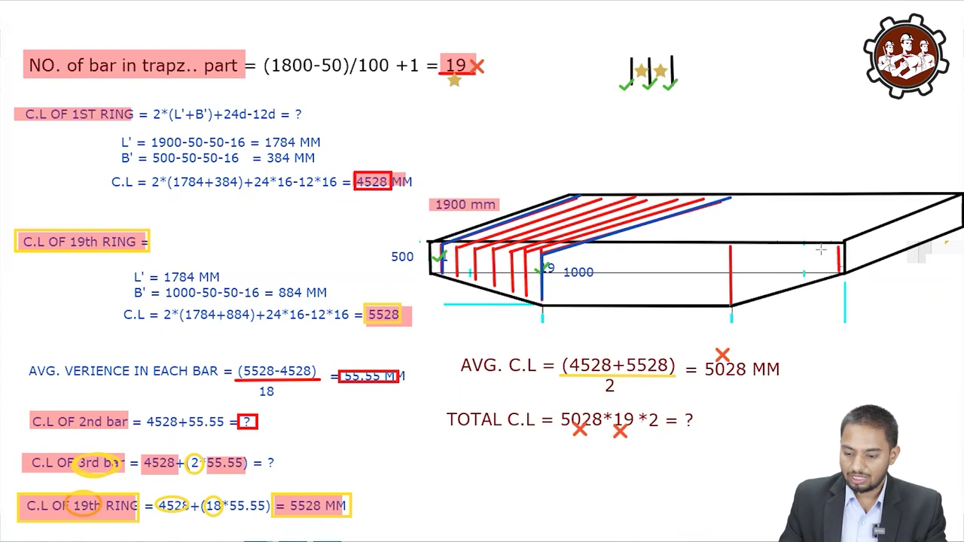
{"action": "mouse_move", "coordinate": [821, 248]}
{"action": "left_mouse_down"}
{"action": "mouse_move", "coordinate": [821, 279]}
{"action": "mouse_move", "coordinate": [803, 280]}
{"action": "left_mouse_up"}
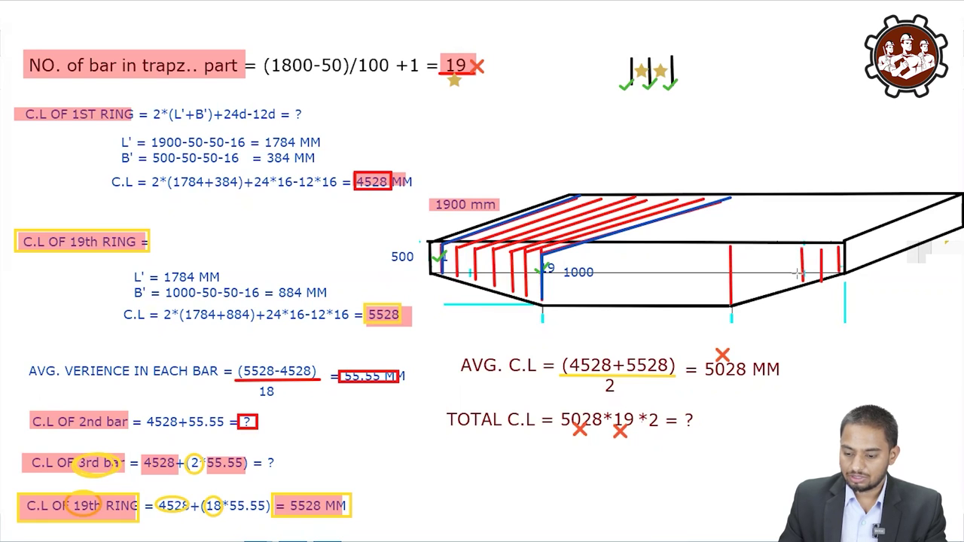
{"action": "left_click_drag", "start_coordinate": [779, 249], "coordinate": [779, 289]}
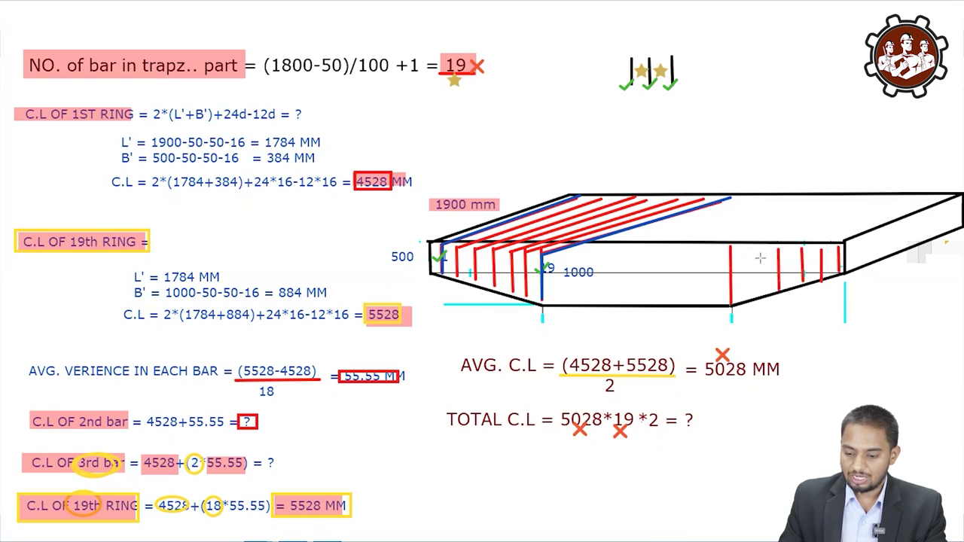
{"action": "left_click_drag", "start_coordinate": [751, 249], "coordinate": [750, 296]}
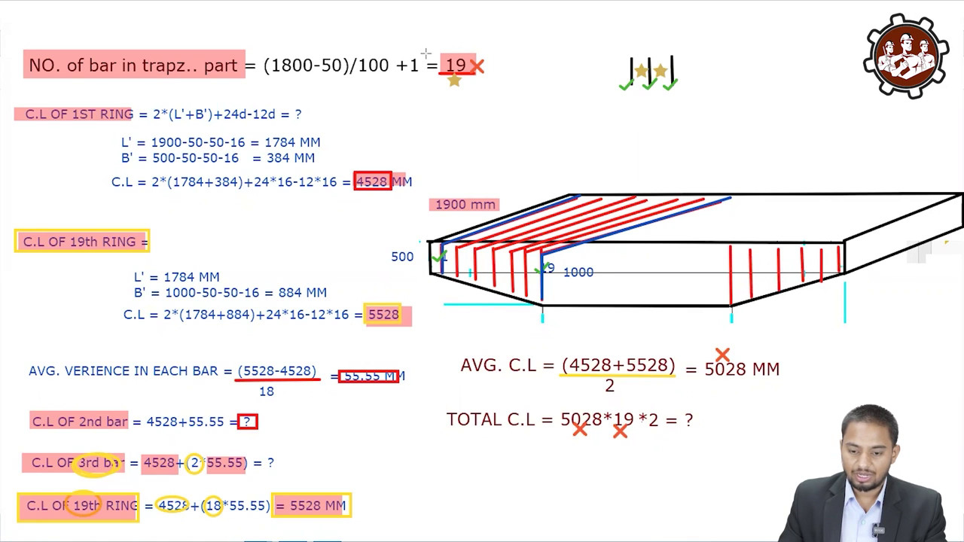
Put a '19' label over each bar group and highlight 5028 and 2 in the total formula.
{"action": "left_click", "coordinate": [761, 238]}
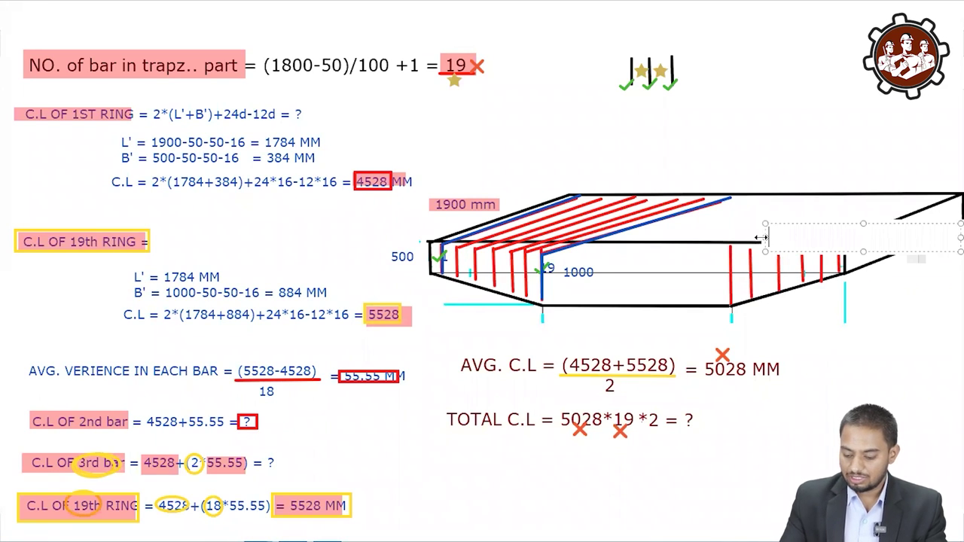
{"action": "type", "text": "19"}
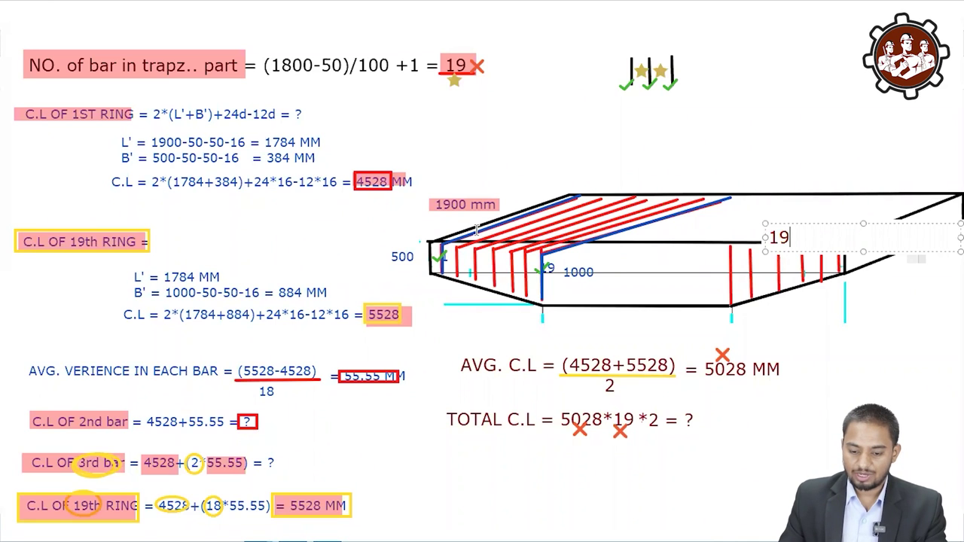
{"action": "left_click", "coordinate": [483, 235]}
{"action": "left_click", "coordinate": [483, 236]}
{"action": "type", "text": "1"}
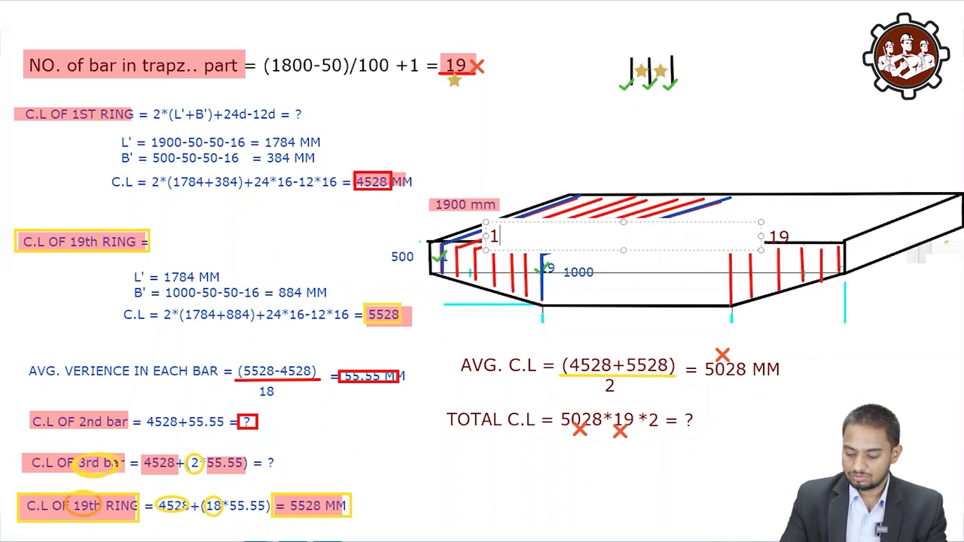
{"action": "type", "text": "9"}
{"action": "left_click", "coordinate": [467, 302]}
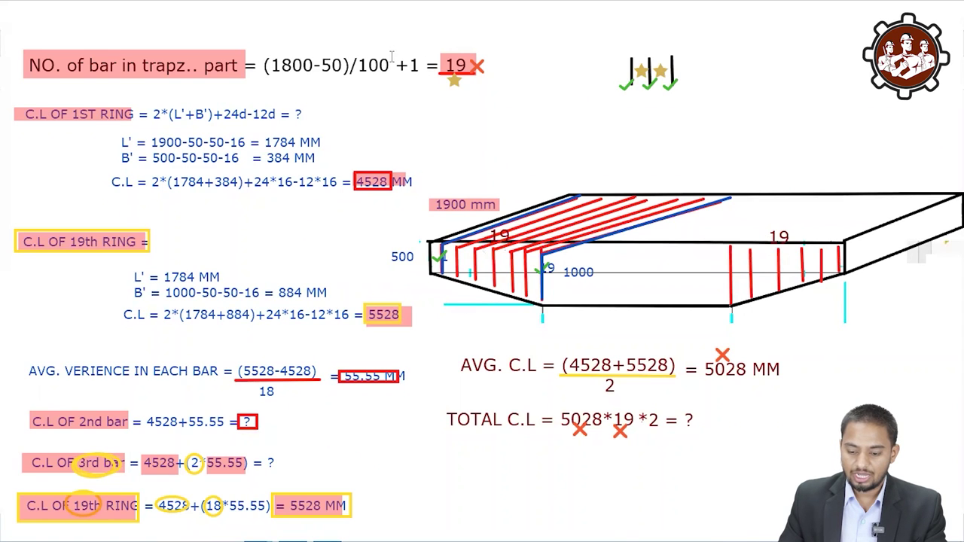
{"action": "mouse_move", "coordinate": [559, 407]}
{"action": "left_mouse_down"}
{"action": "mouse_move", "coordinate": [588, 426]}
{"action": "mouse_move", "coordinate": [627, 428]}
{"action": "left_mouse_up"}
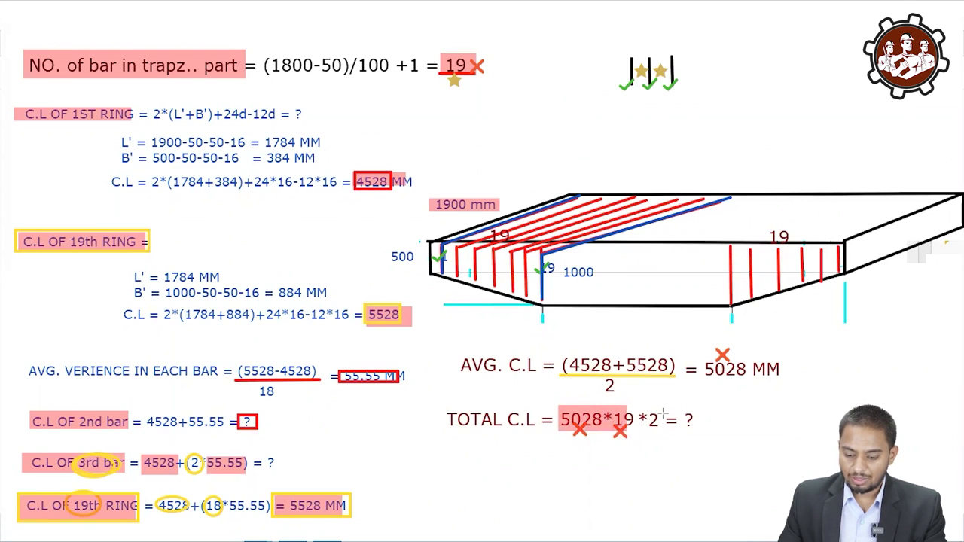
{"action": "left_click_drag", "start_coordinate": [645, 408], "coordinate": [667, 430]}
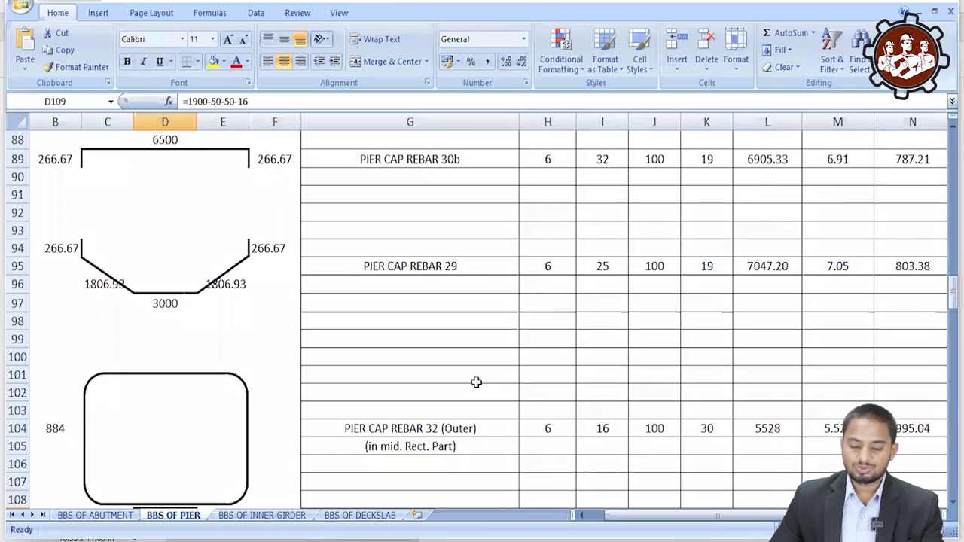
Show rebar 32's rectangular row 104 and trapezoidal row 116, checking cell G116's 5028 entry.
{"action": "scroll", "coordinate": [476, 382], "scroll_direction": "down", "scroll_amount": 1}
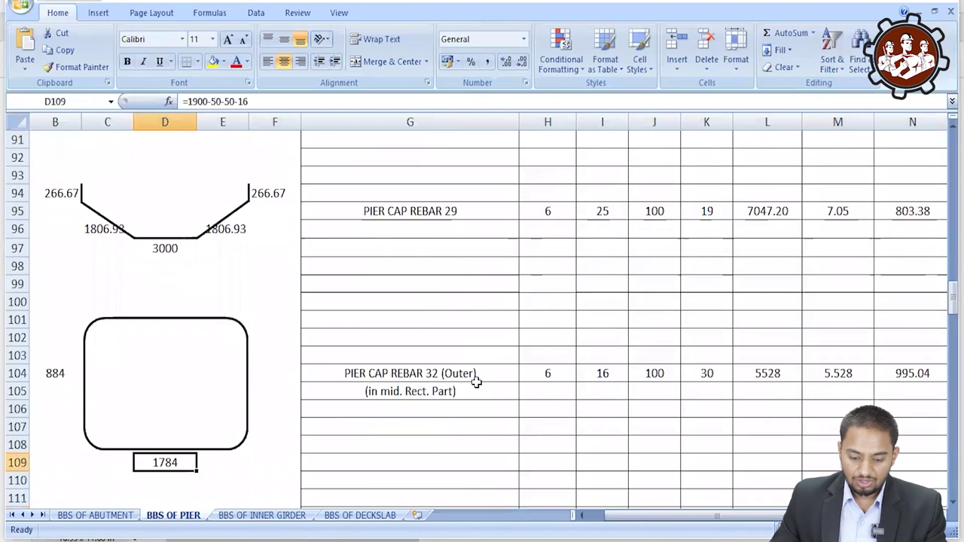
{"action": "scroll", "coordinate": [476, 382], "scroll_direction": "down", "scroll_amount": 2}
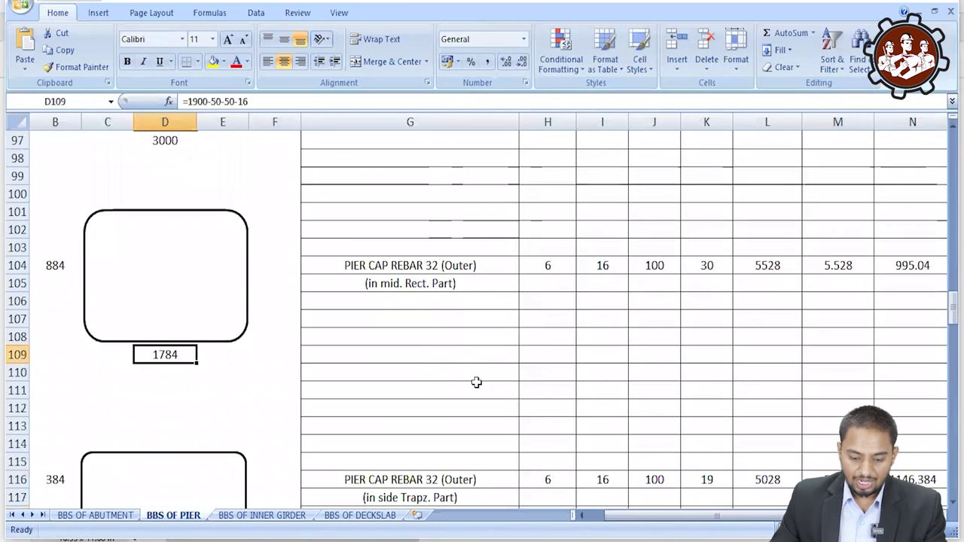
{"action": "left_click", "coordinate": [11, 265]}
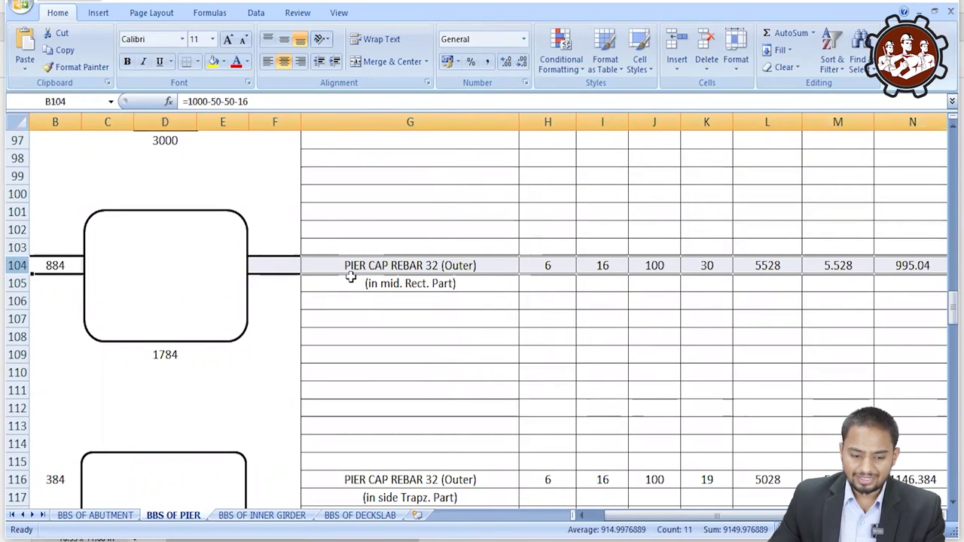
{"action": "scroll", "coordinate": [350, 277], "scroll_direction": "down", "scroll_amount": 2}
{"action": "scroll", "coordinate": [350, 277], "scroll_direction": "down", "scroll_amount": 1}
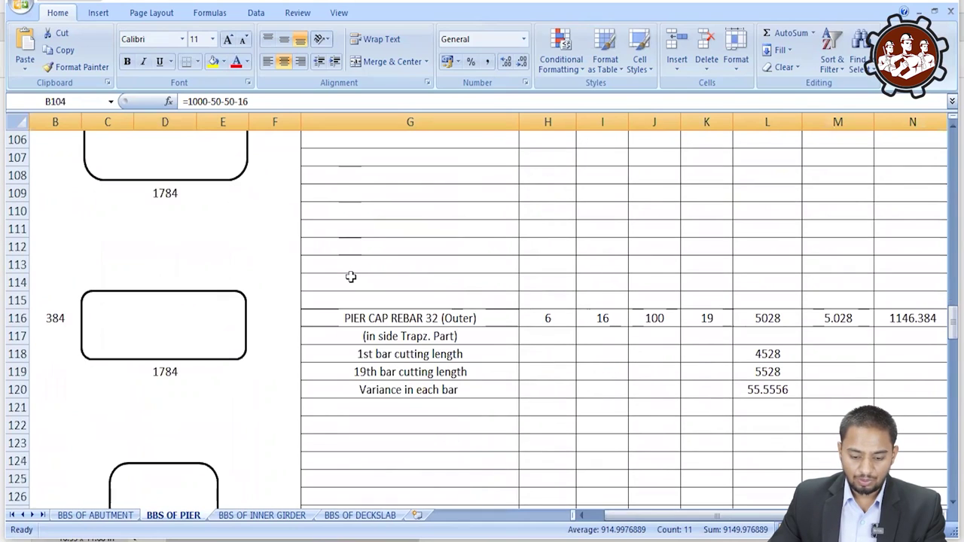
{"action": "left_click", "coordinate": [17, 318]}
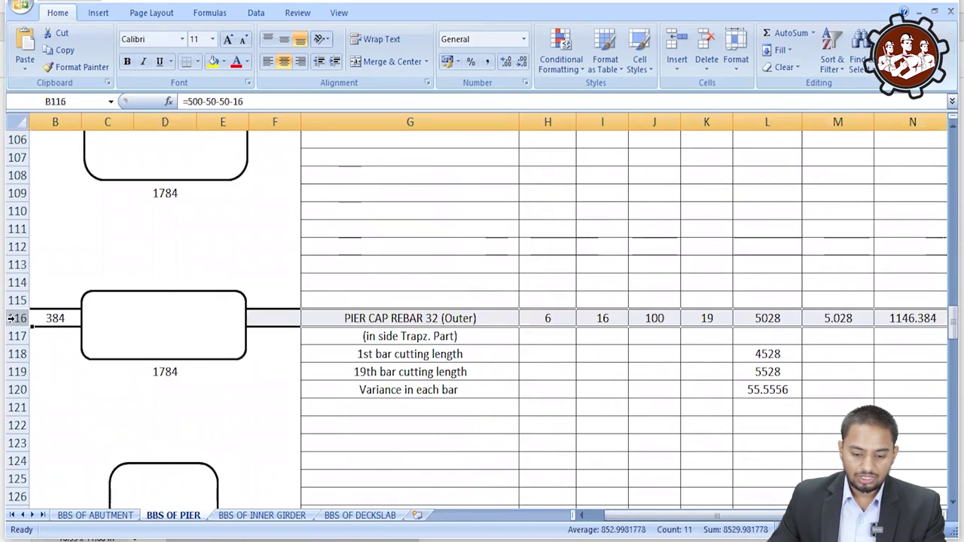
{"action": "left_click", "coordinate": [332, 320]}
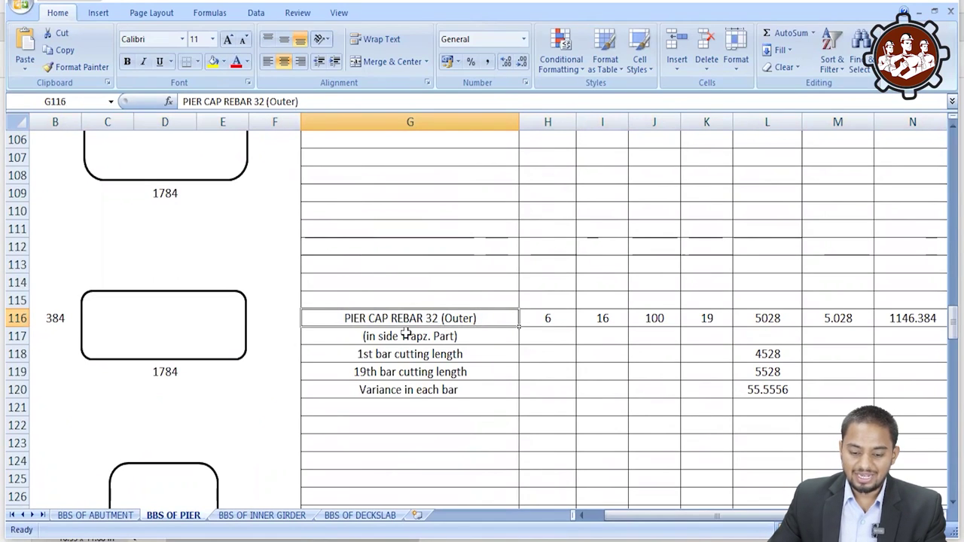
{"action": "left_click", "coordinate": [546, 317]}
{"action": "type", "text": "6"}
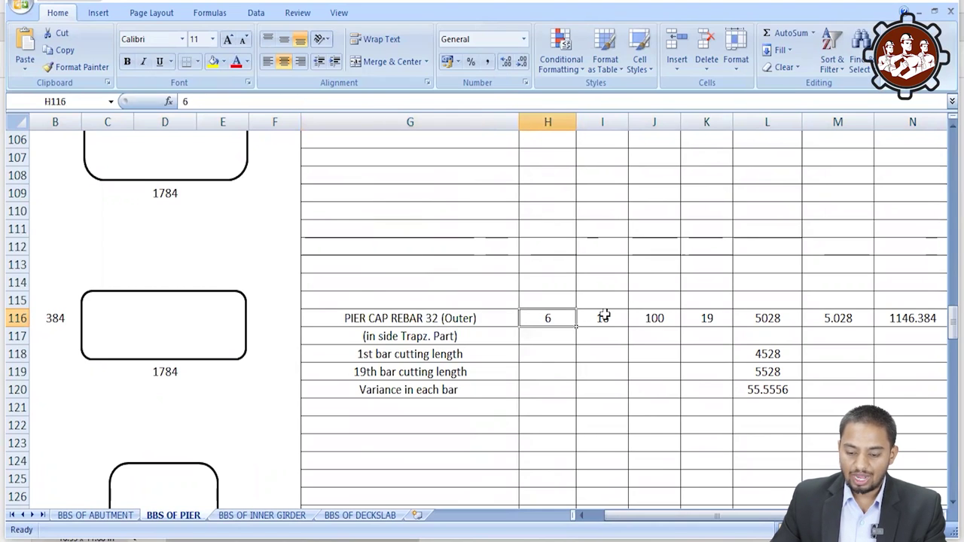
{"action": "left_click", "coordinate": [603, 316]}
{"action": "left_click", "coordinate": [646, 319]}
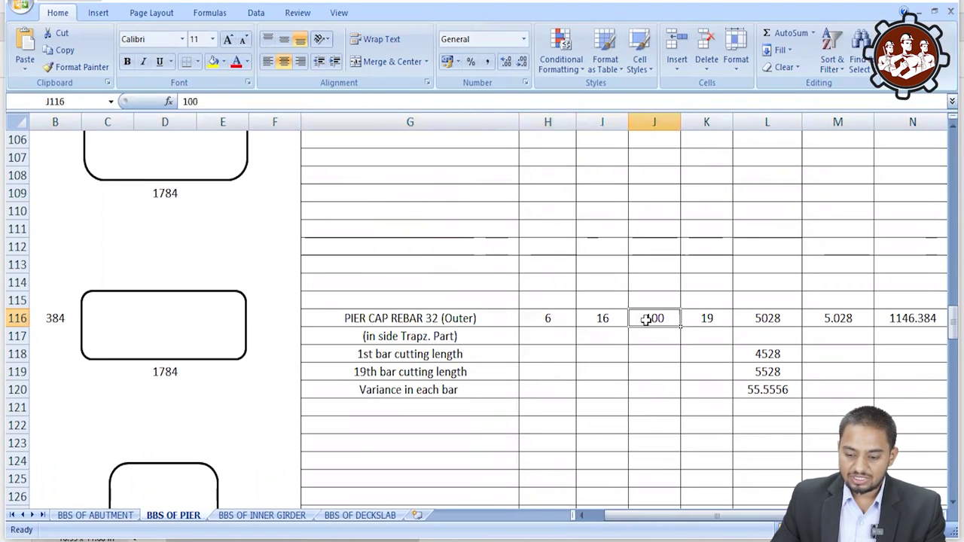
{"action": "left_click", "coordinate": [709, 319]}
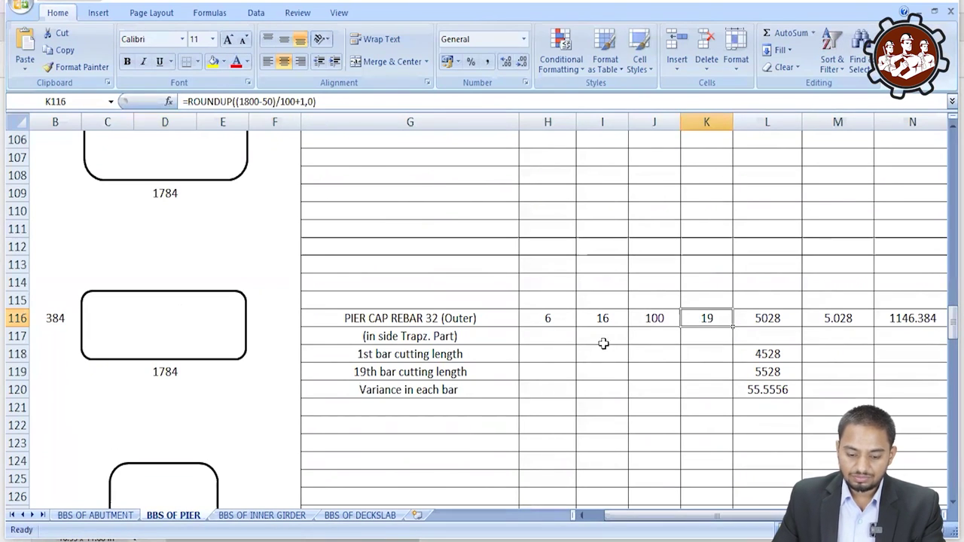
{"action": "left_click", "coordinate": [11, 354]}
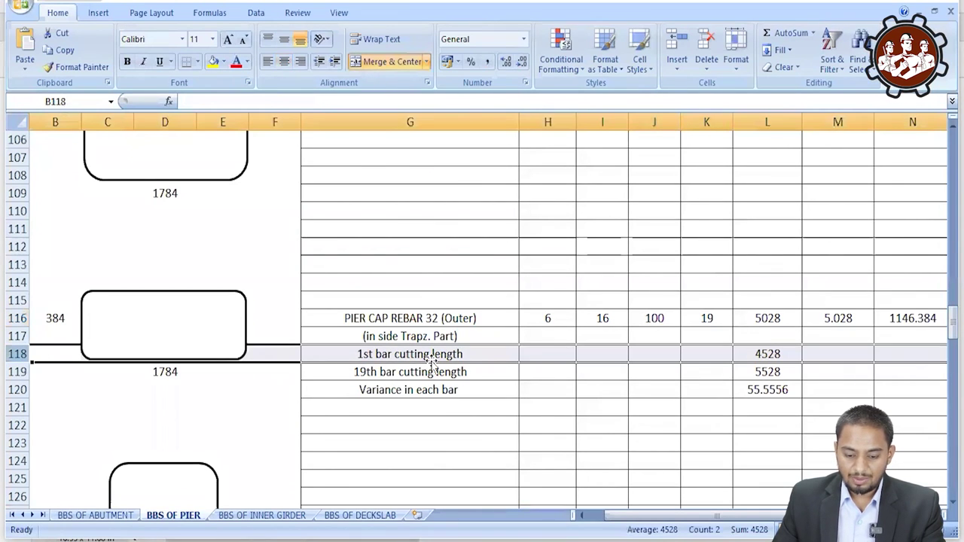
{"action": "left_click", "coordinate": [764, 357]}
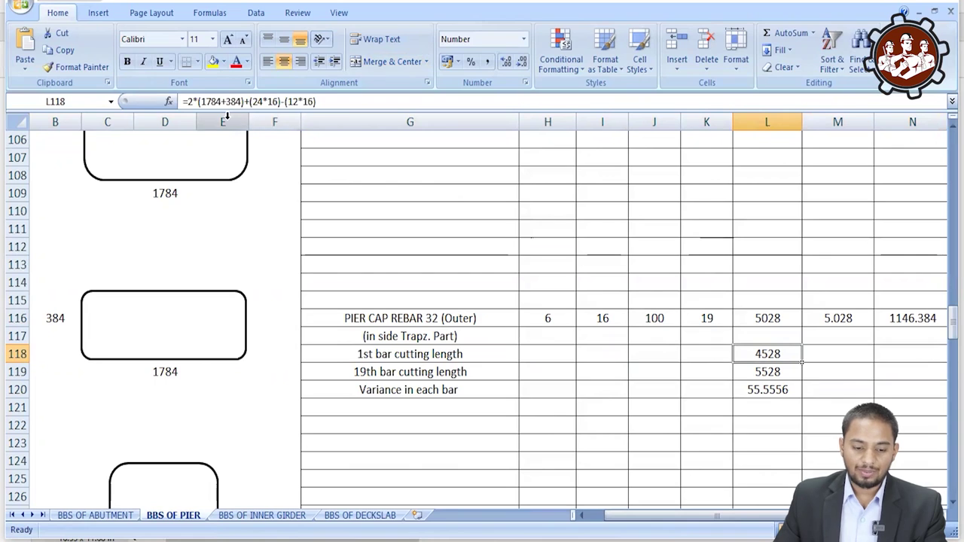
{"action": "left_click", "coordinate": [160, 337]}
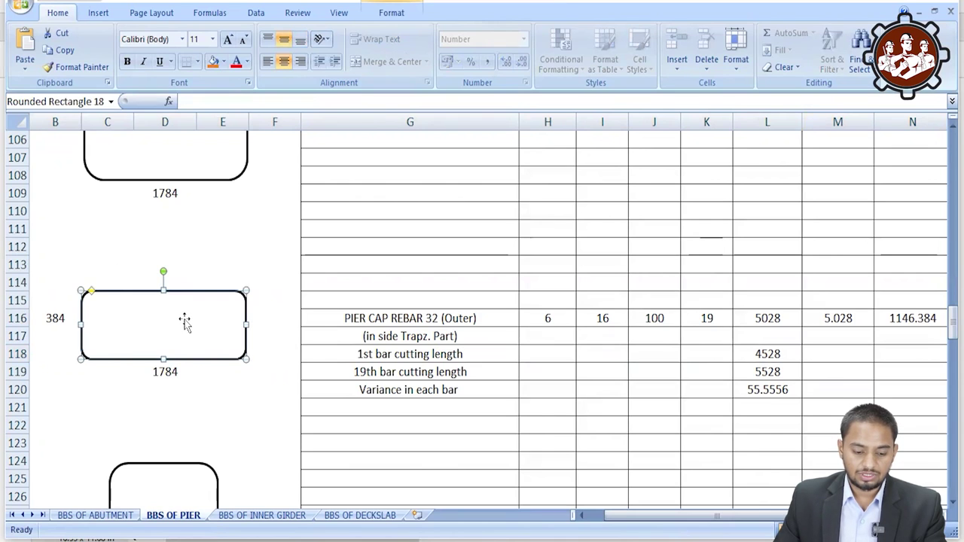
{"action": "left_click", "coordinate": [168, 373]}
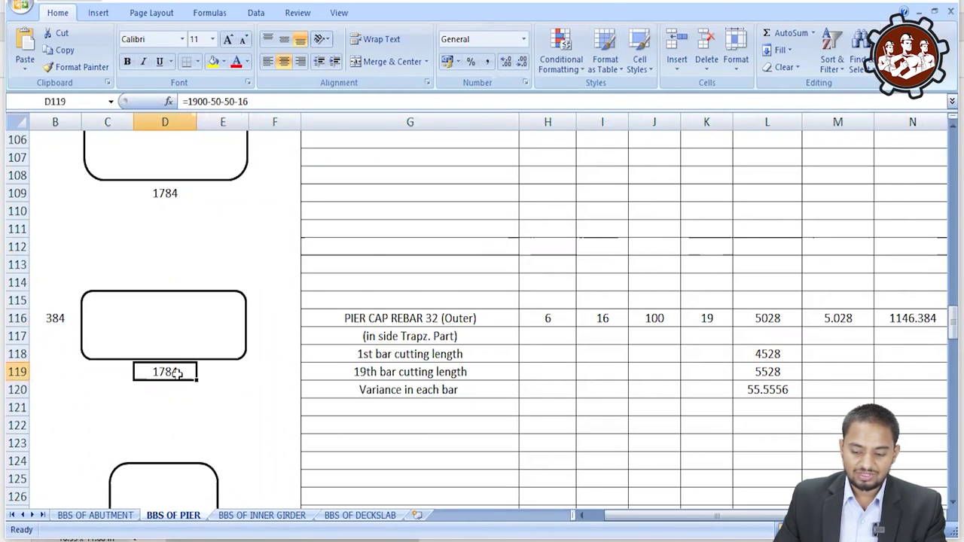
{"action": "left_click", "coordinate": [55, 315]}
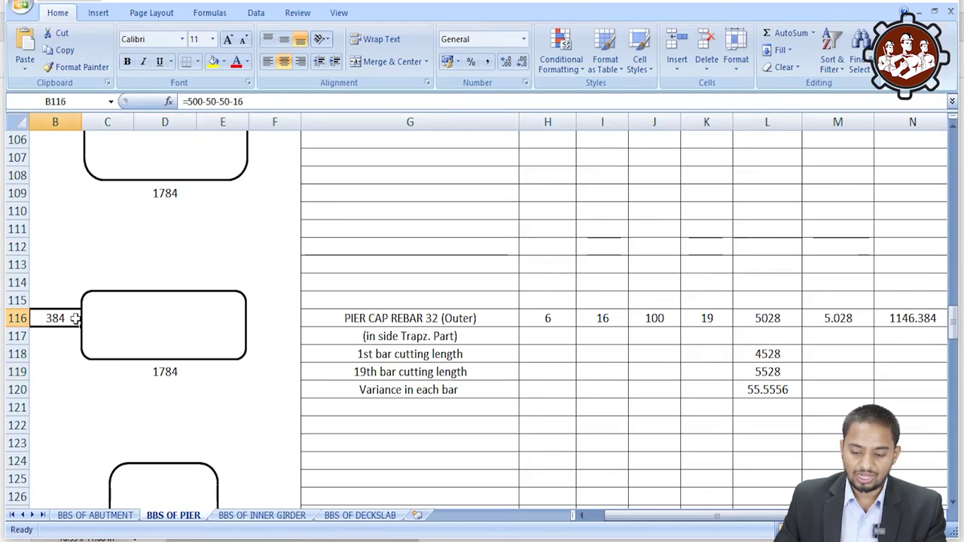
{"action": "left_click", "coordinate": [760, 355]}
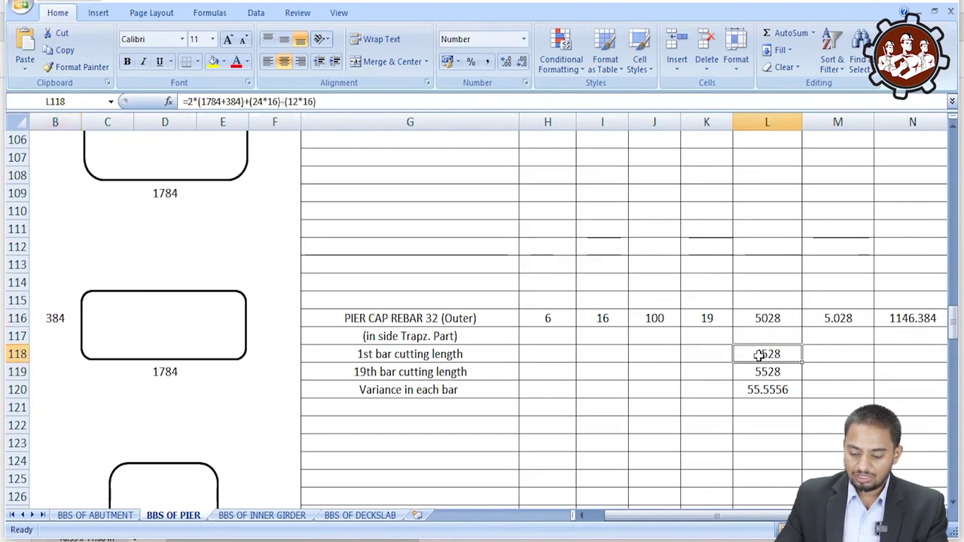
Rewrite the first-bar length in L118 as =2*(D119+B116)+24*I116 using cell references.
{"action": "key", "text": "Delete"}
{"action": "type", "text": "="}
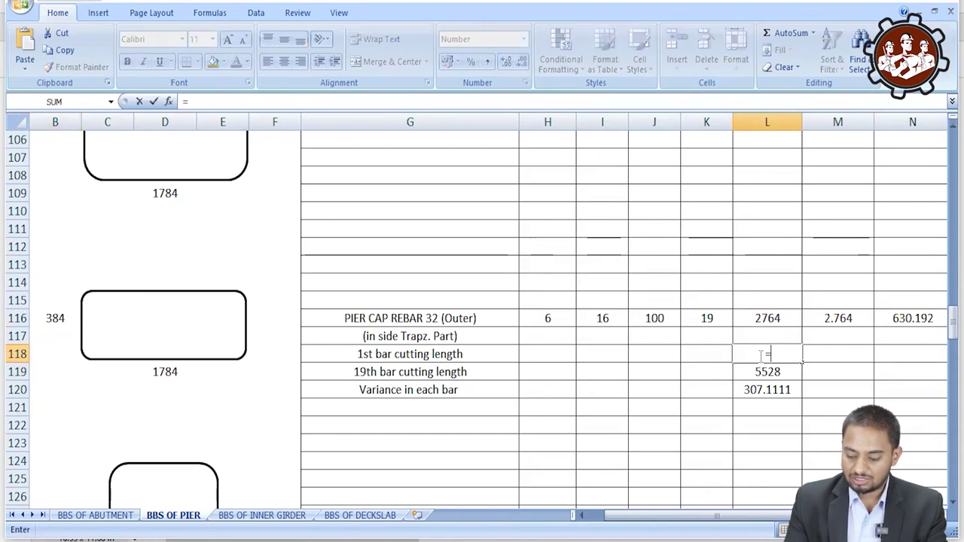
{"action": "type", "text": "2*("}
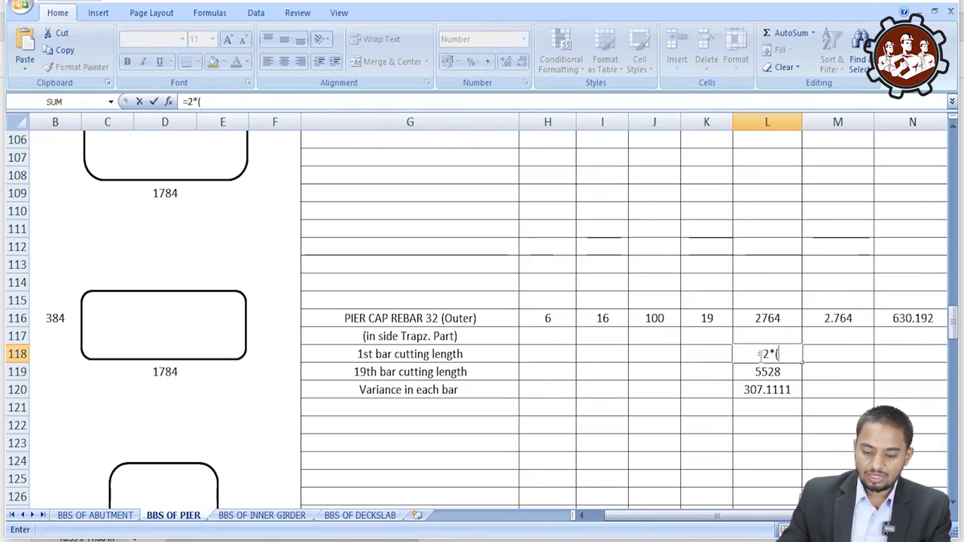
{"action": "left_click", "coordinate": [176, 371]}
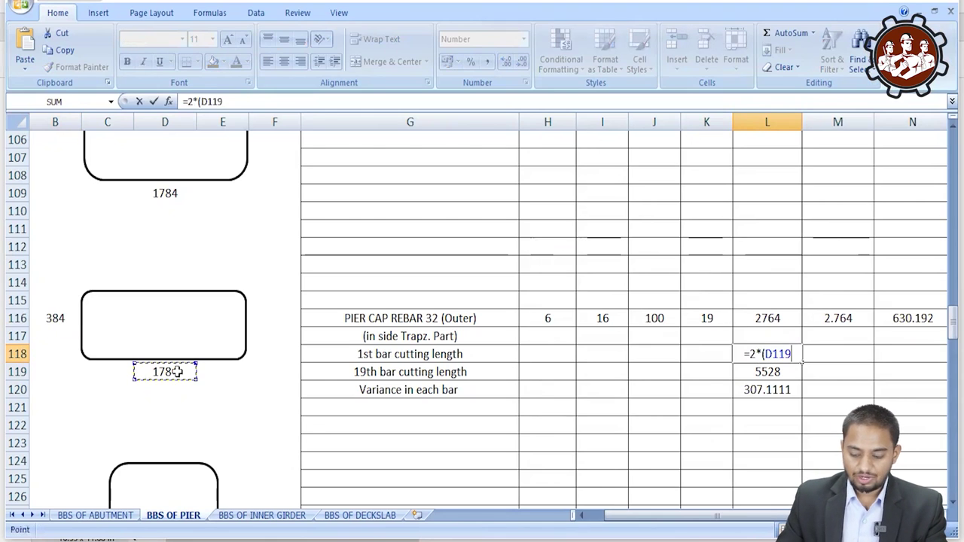
{"action": "type", "text": "+"}
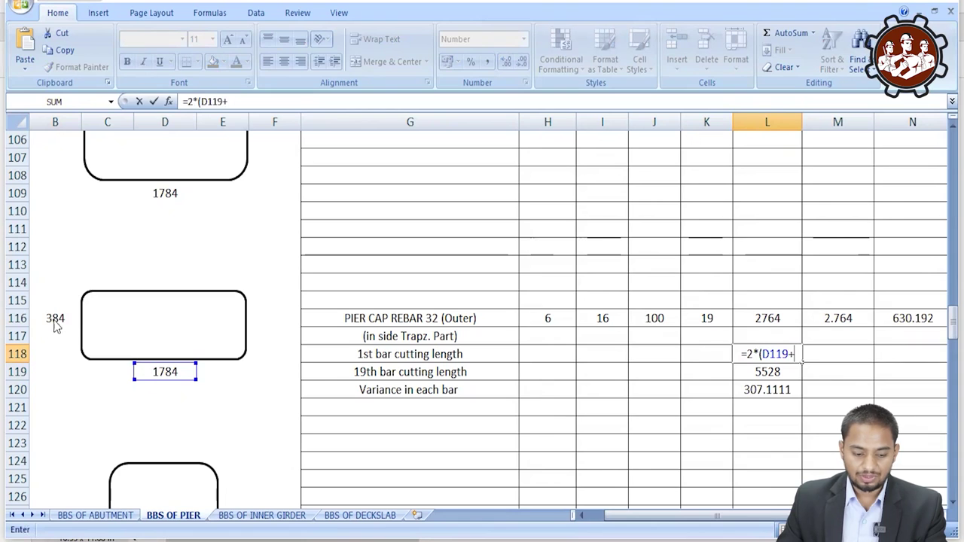
{"action": "left_click", "coordinate": [55, 318]}
{"action": "type", "text": ")"}
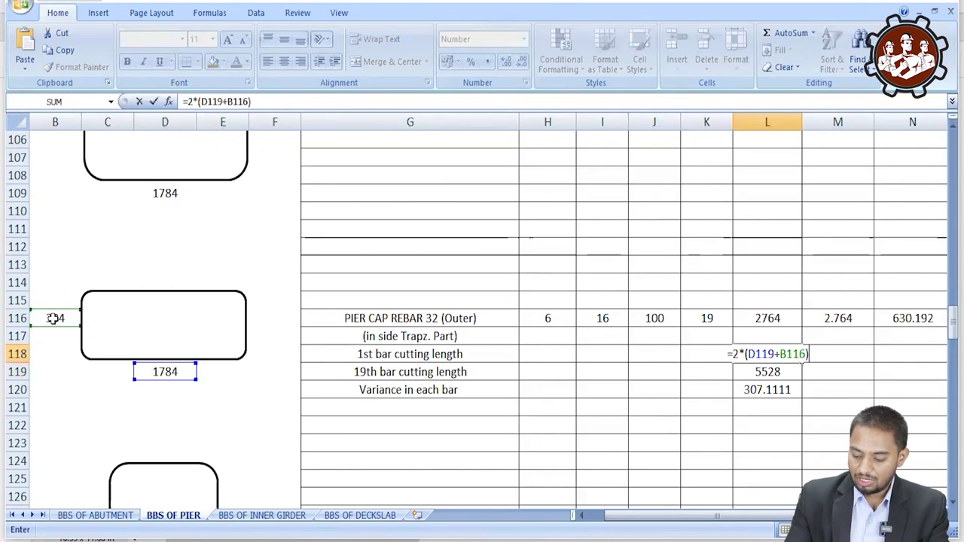
{"action": "type", "text": "+24"}
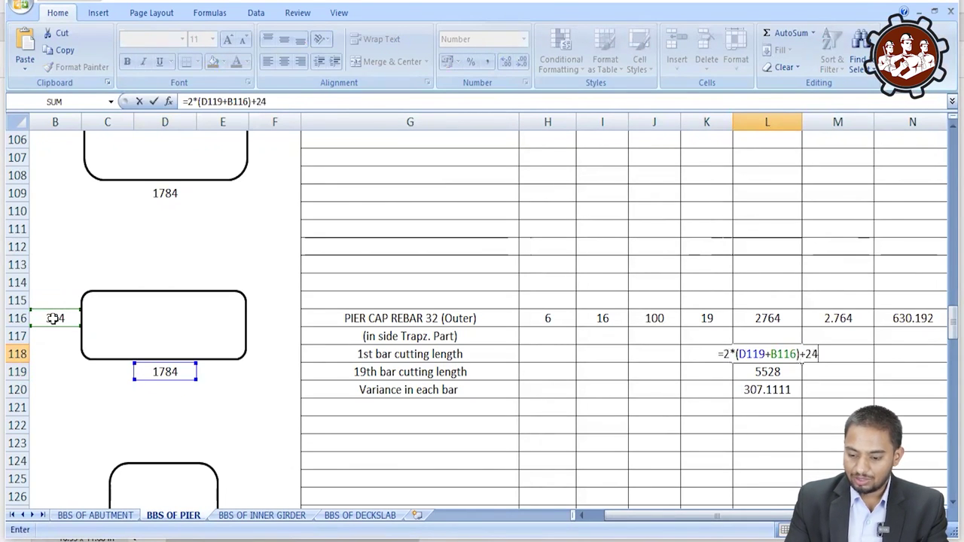
{"action": "type", "text": "*"}
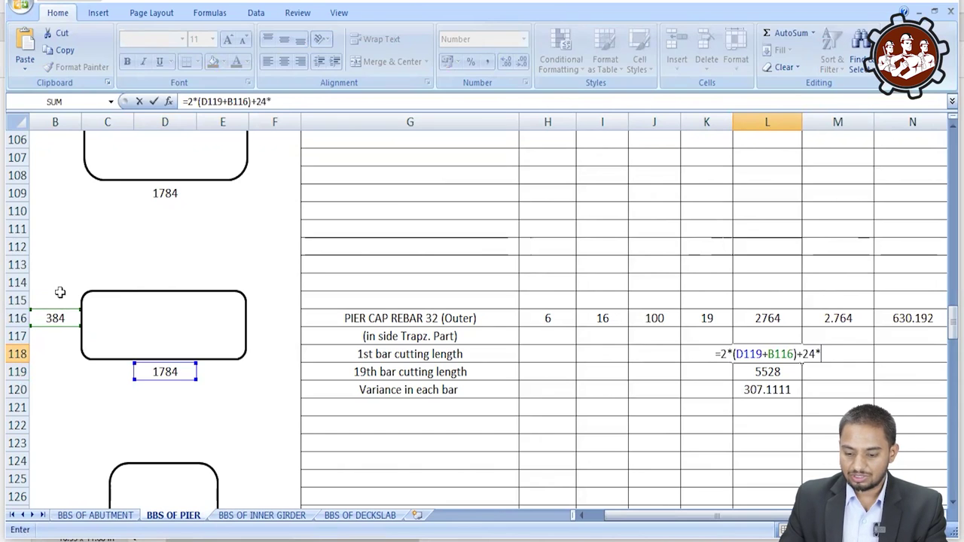
{"action": "left_click", "coordinate": [595, 318]}
{"action": "type", "text": ")"}
Bracket the 24*I116 term and subtract (12*I116), committing the formula that still gives 4528.
{"action": "left_click", "coordinate": [793, 352]}
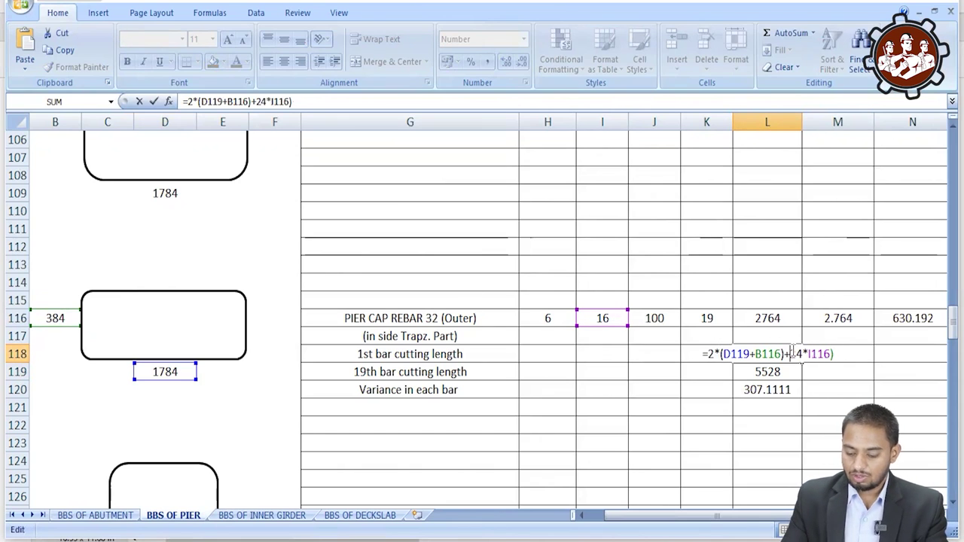
{"action": "type", "text": "("}
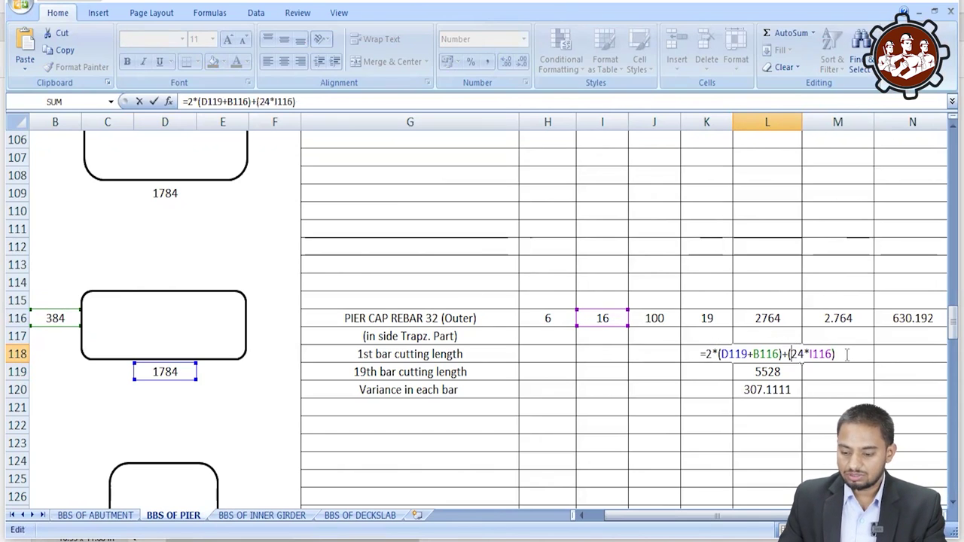
{"action": "type", "text": "-"}
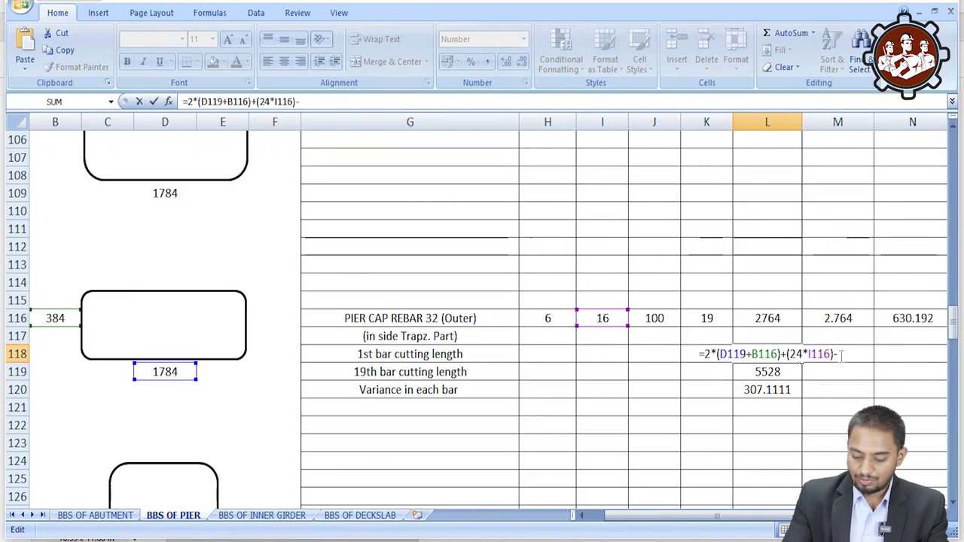
{"action": "type", "text": "(12*"}
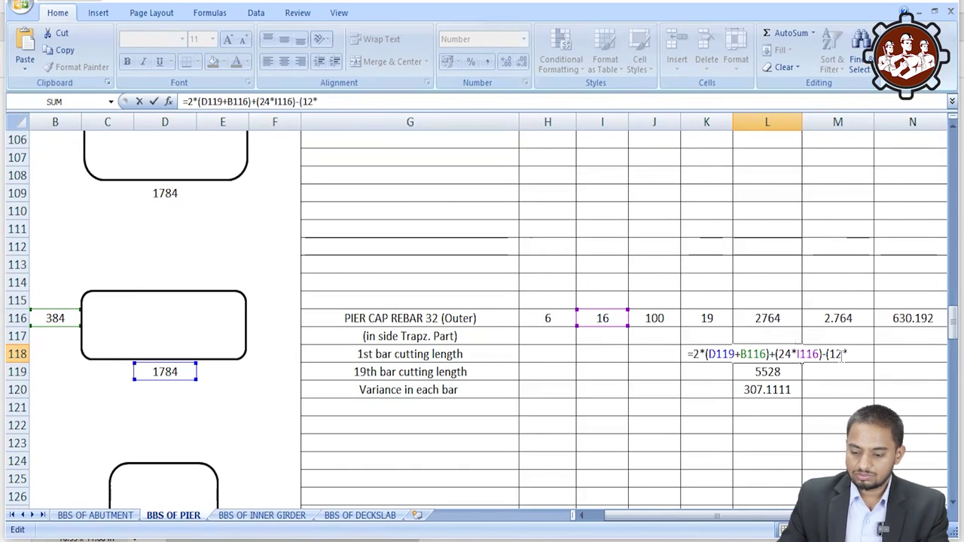
{"action": "left_click", "coordinate": [604, 319]}
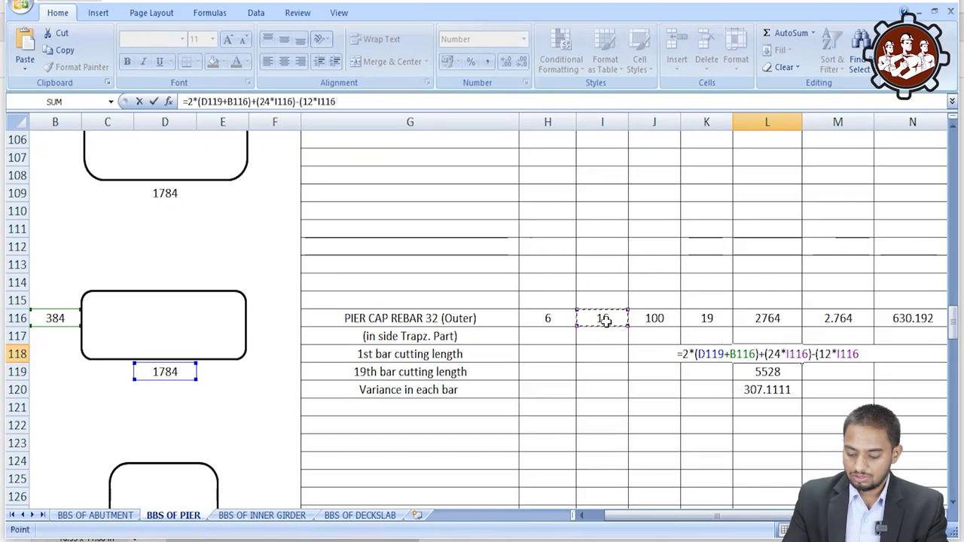
{"action": "type", "text": ")"}
{"action": "key", "text": "Return"}
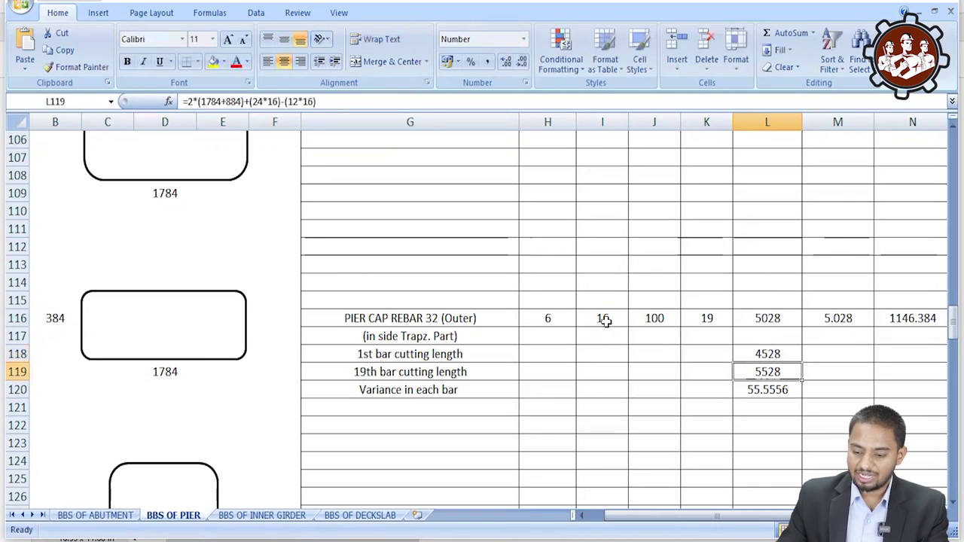
{"action": "left_click", "coordinate": [760, 354]}
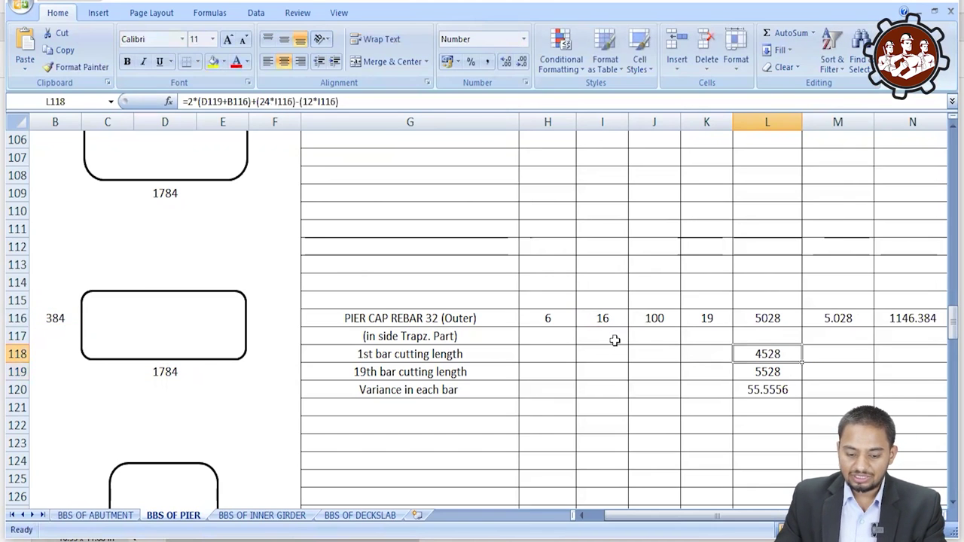
{"action": "left_click", "coordinate": [422, 374]}
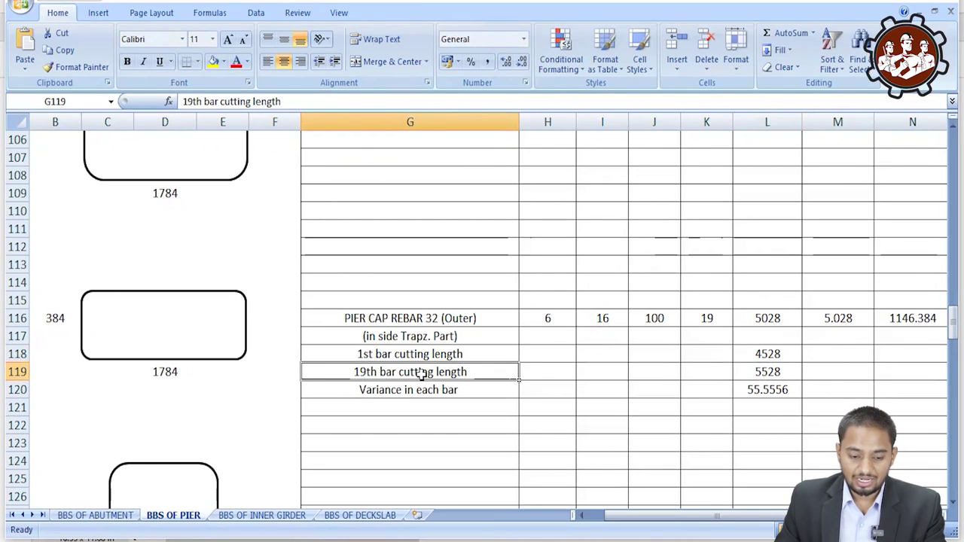
{"action": "scroll", "coordinate": [422, 374], "scroll_direction": "up", "scroll_amount": 3}
{"action": "left_click", "coordinate": [179, 281]}
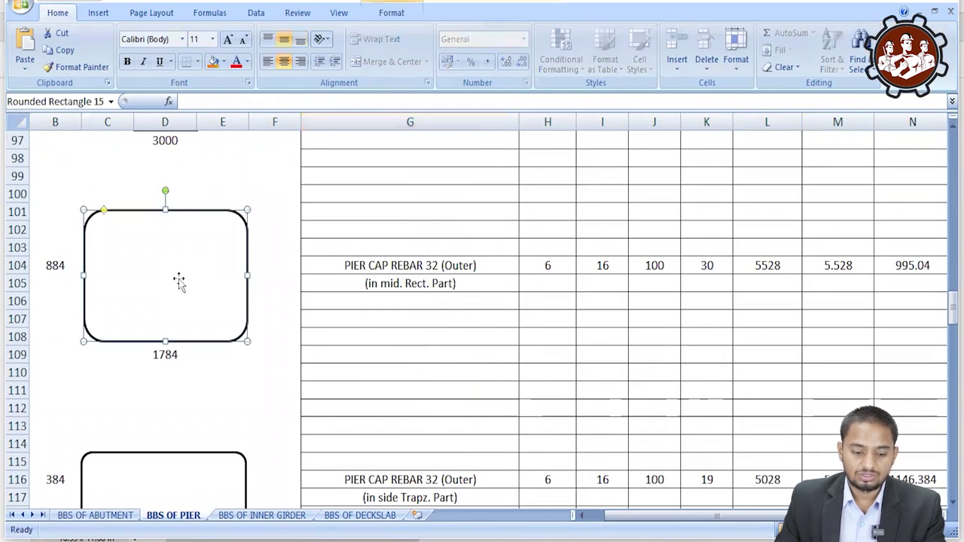
{"action": "key", "text": "Escape"}
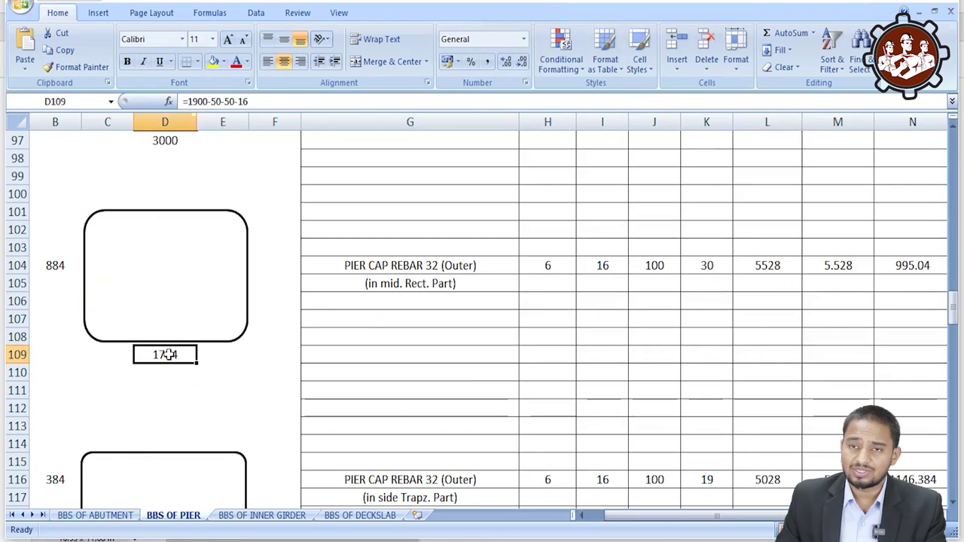
{"action": "left_click", "coordinate": [62, 266]}
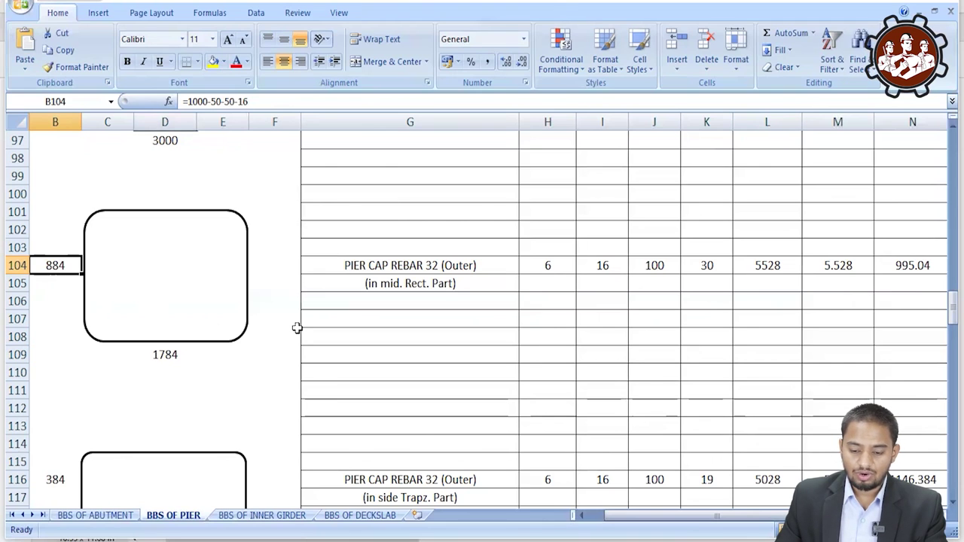
{"action": "scroll", "coordinate": [297, 329], "scroll_direction": "down", "scroll_amount": 1}
{"action": "scroll", "coordinate": [297, 328], "scroll_direction": "down", "scroll_amount": 2}
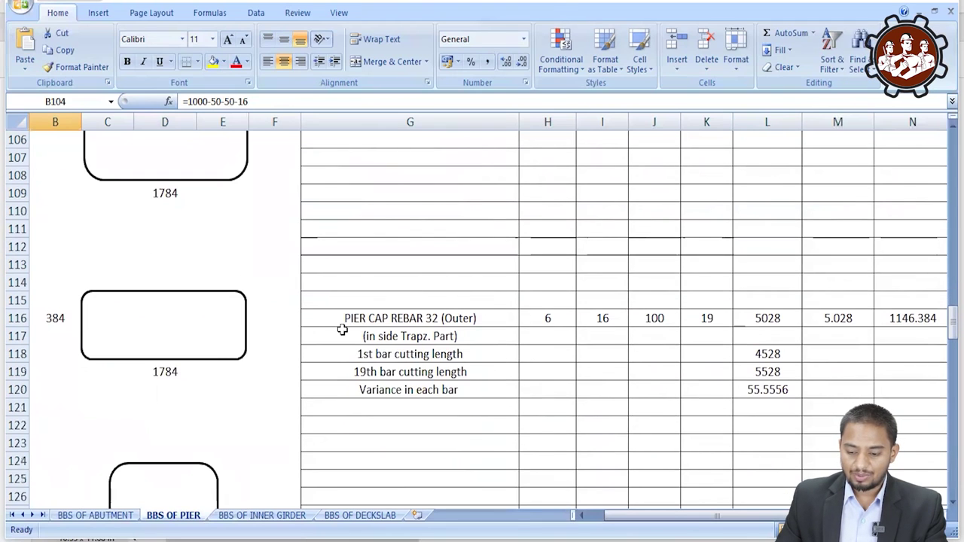
{"action": "left_click", "coordinate": [769, 371]}
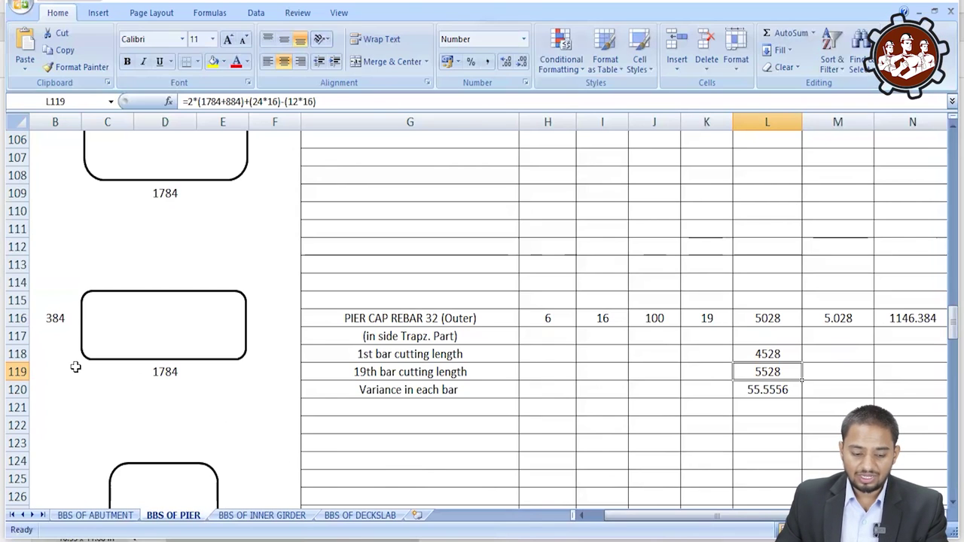
Rewrite the variance-per-bar cell L120 as =(L119-L118)/18, still giving 55.5556.
{"action": "left_click", "coordinate": [12, 354]}
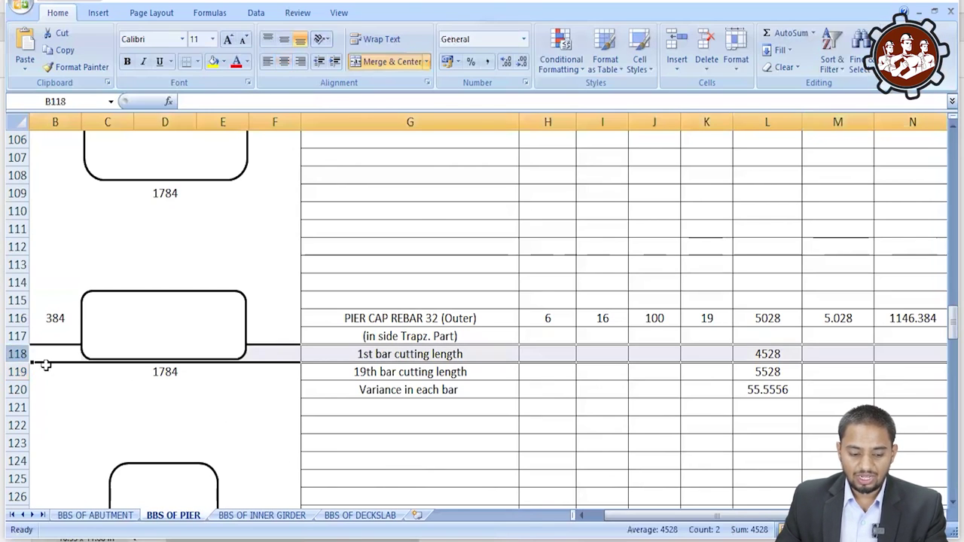
{"action": "left_click", "coordinate": [12, 371]}
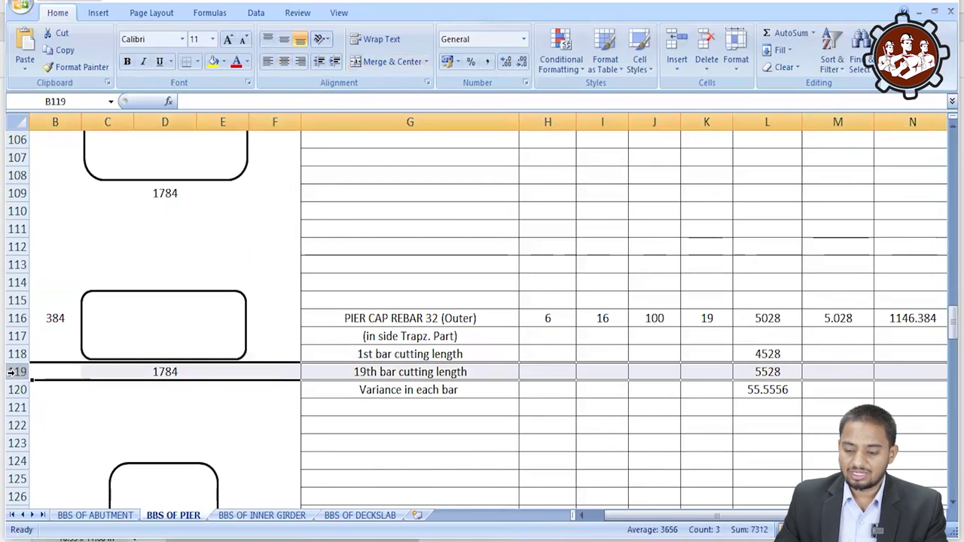
{"action": "left_click", "coordinate": [777, 370]}
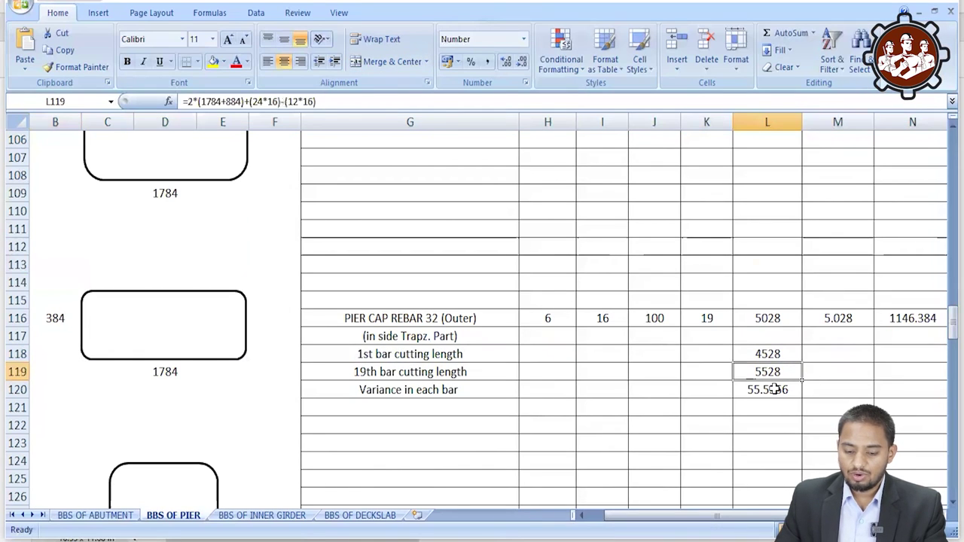
{"action": "left_click", "coordinate": [775, 388]}
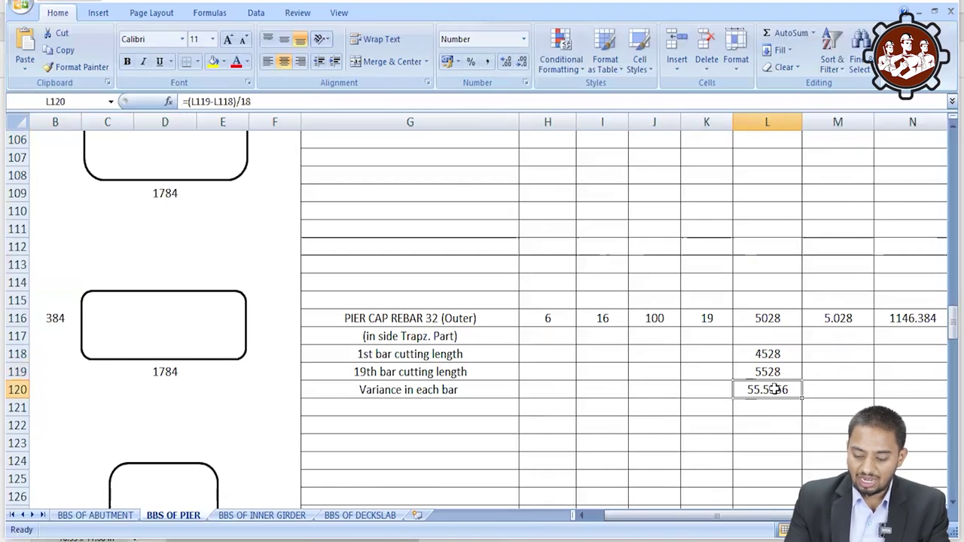
{"action": "key", "text": "Delete"}
{"action": "type", "text": "="}
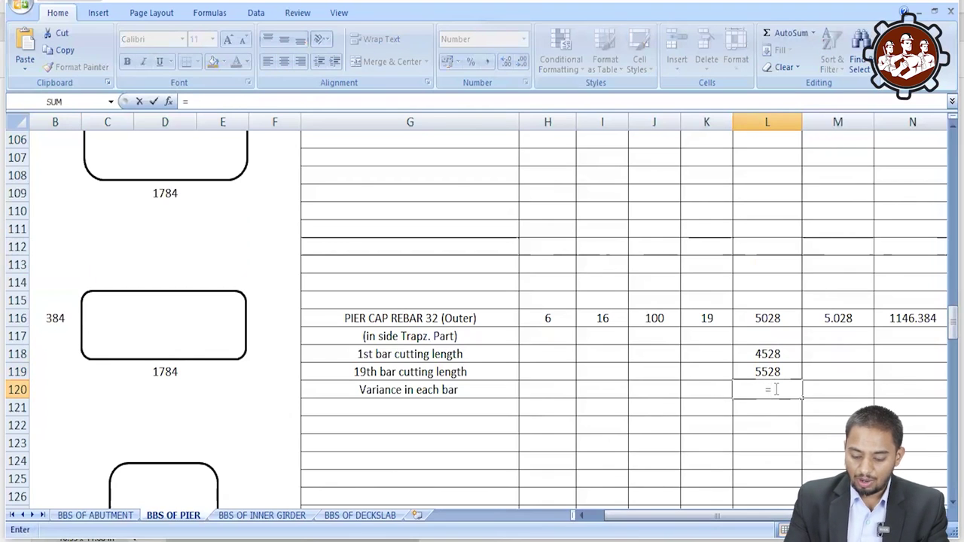
{"action": "type", "text": "("}
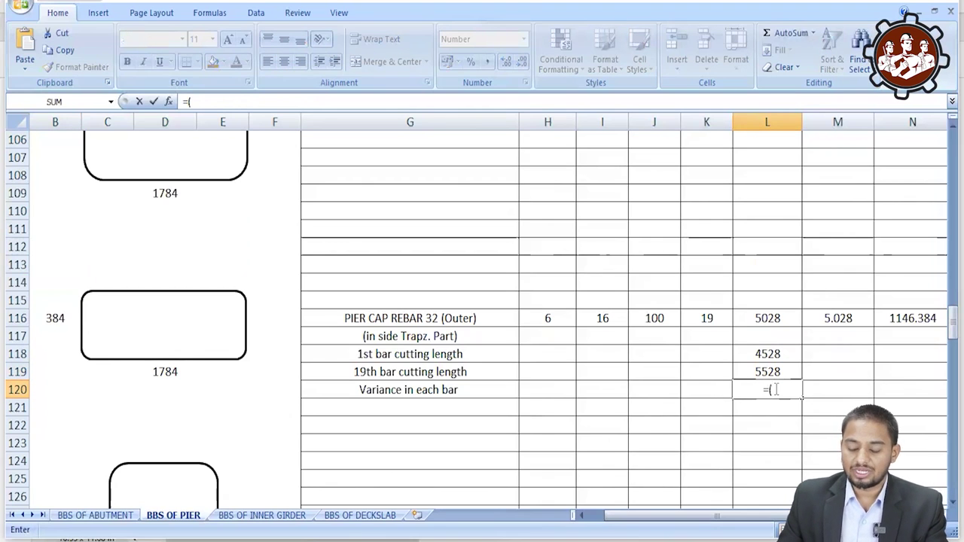
{"action": "left_click", "coordinate": [754, 376]}
{"action": "type", "text": "-"}
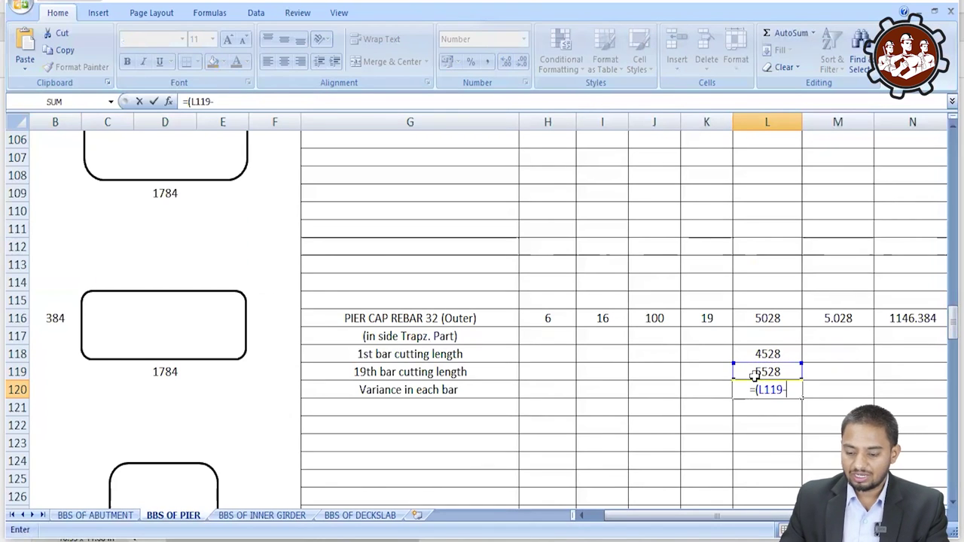
{"action": "left_click", "coordinate": [754, 352]}
{"action": "type", "text": ")"}
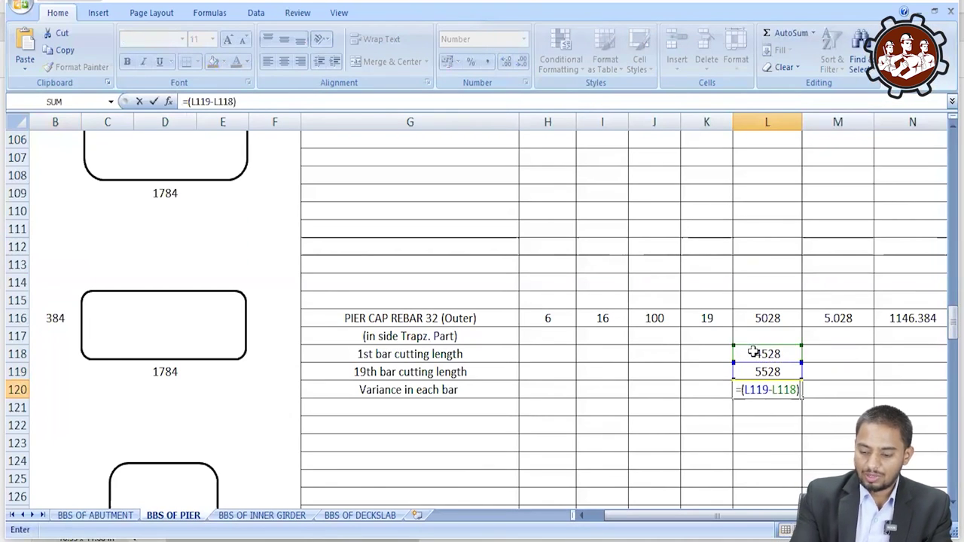
{"action": "type", "text": "/"}
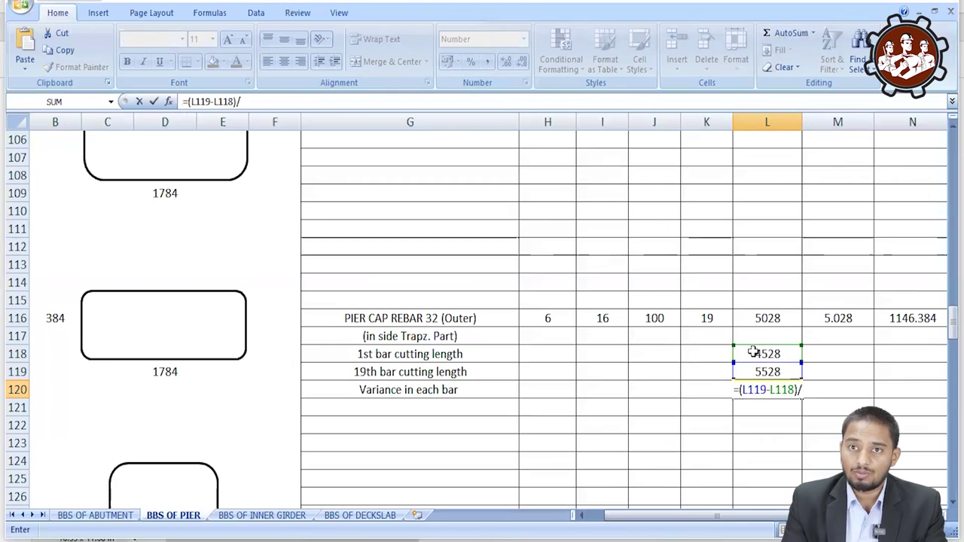
{"action": "type", "text": "18"}
{"action": "key", "text": "Return"}
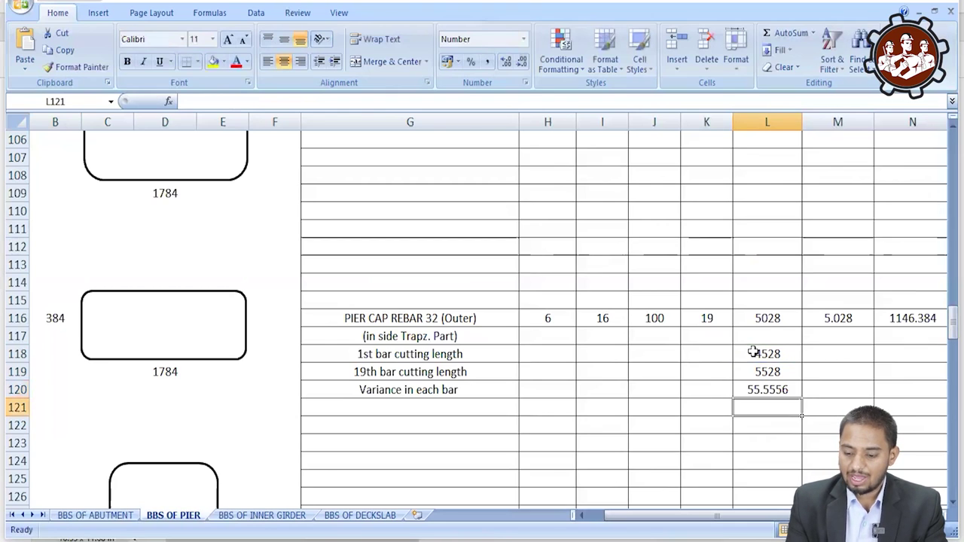
{"action": "left_click", "coordinate": [767, 394]}
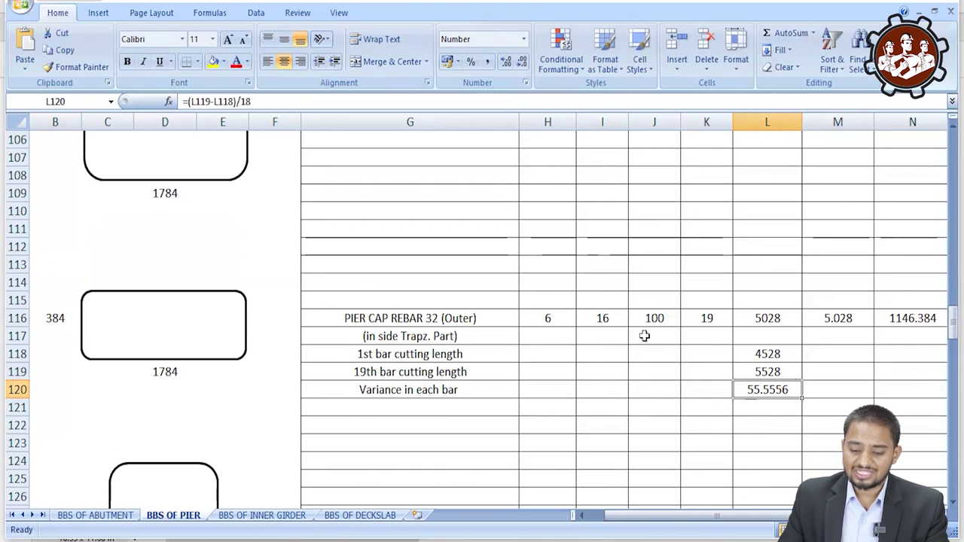
Clear the three calculated values in L116:N116 of the Rebar 32 trapezoid row.
{"action": "left_click", "coordinate": [449, 354]}
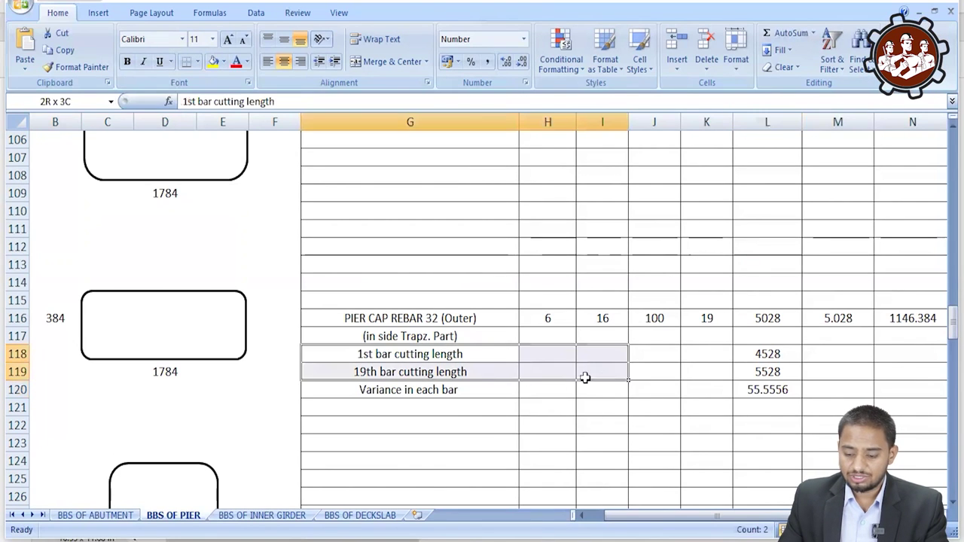
{"action": "left_click_drag", "start_coordinate": [449, 354], "coordinate": [748, 407]}
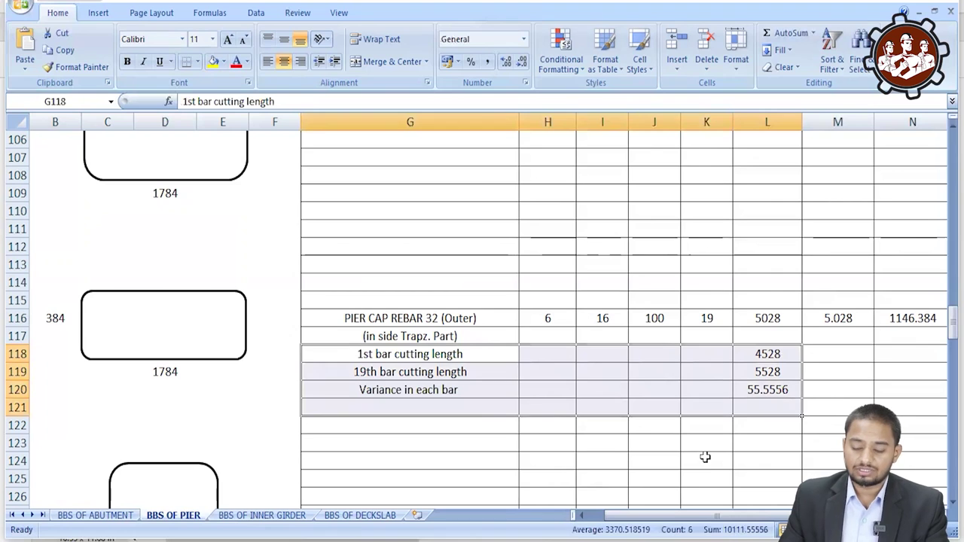
{"action": "left_click", "coordinate": [705, 458]}
{"action": "left_click_drag", "start_coordinate": [688, 519], "coordinate": [704, 518]}
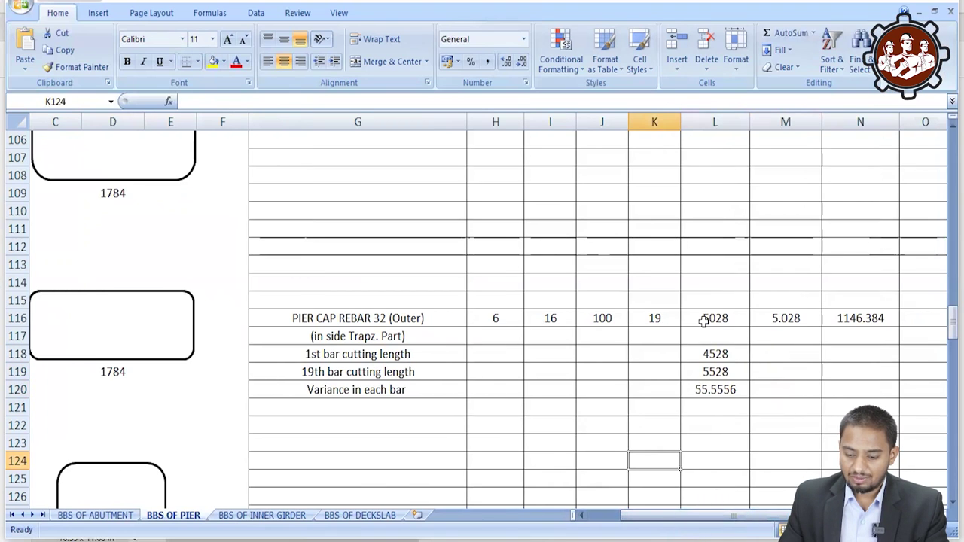
{"action": "left_click_drag", "start_coordinate": [703, 321], "coordinate": [834, 322]}
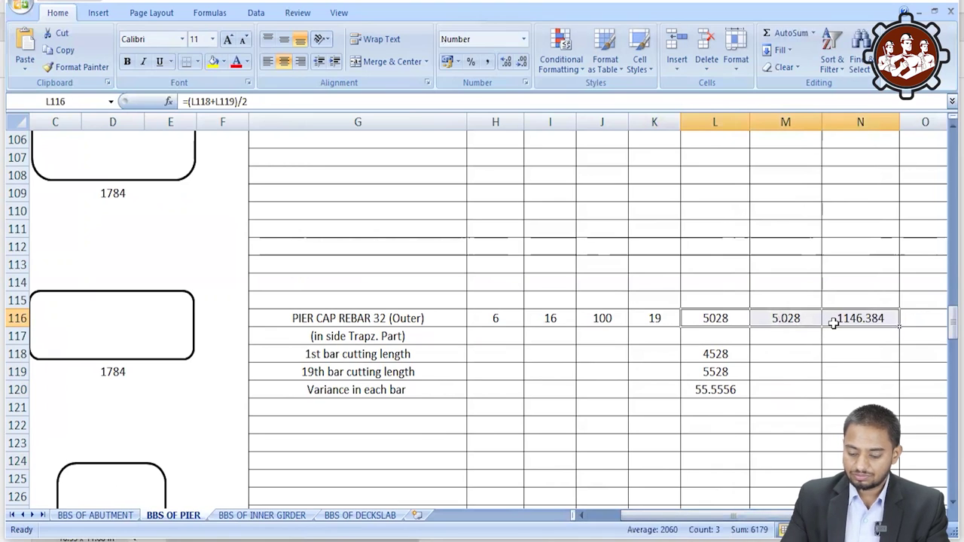
{"action": "key", "text": "Delete"}
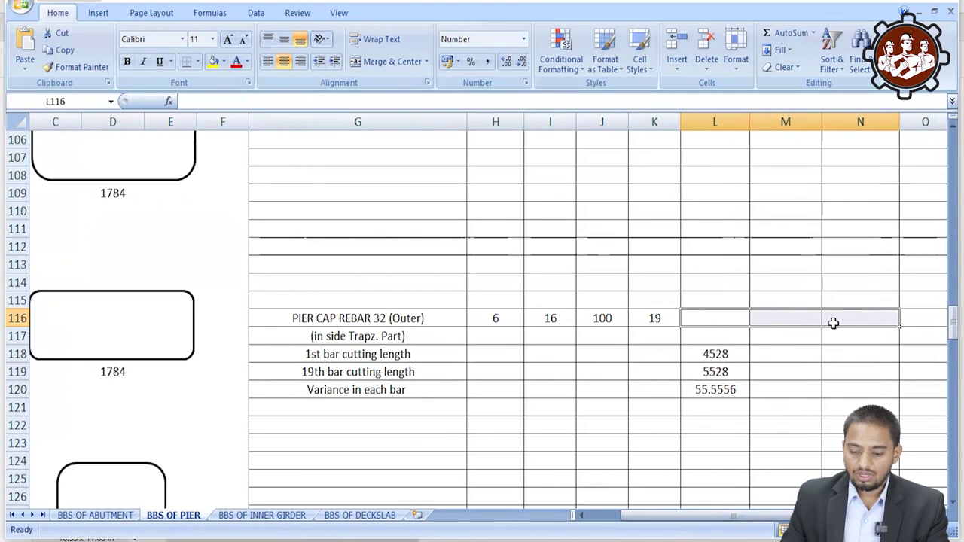
{"action": "left_click", "coordinate": [670, 430]}
Enter =(L118+L119)/2 in L116 for an average cutting length of 5028.
{"action": "left_click", "coordinate": [692, 352]}
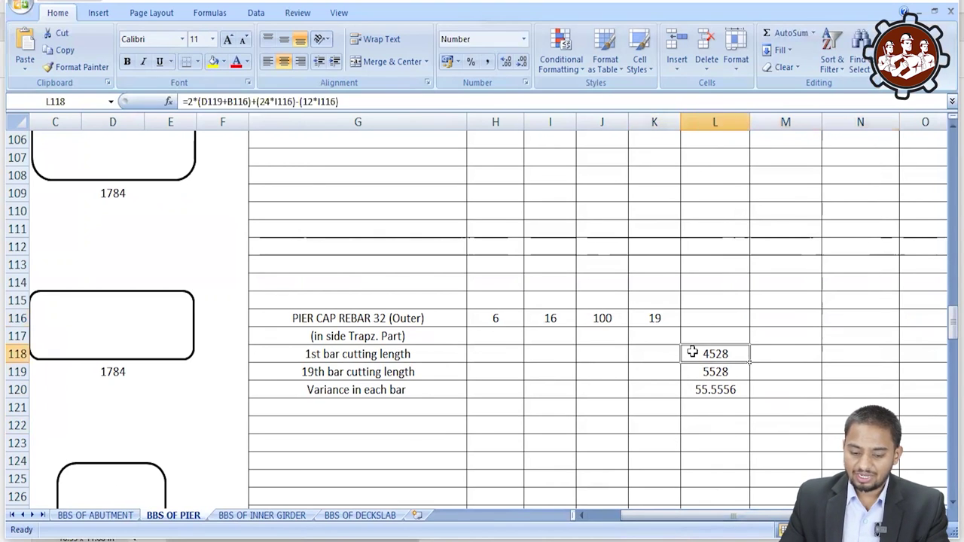
{"action": "left_click", "coordinate": [711, 371]}
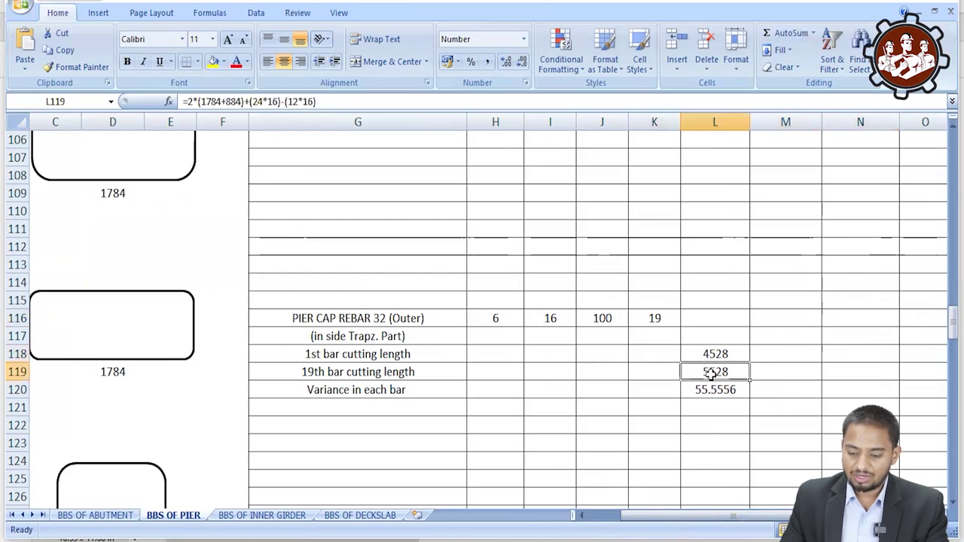
{"action": "left_click", "coordinate": [694, 317]}
{"action": "type", "text": "="}
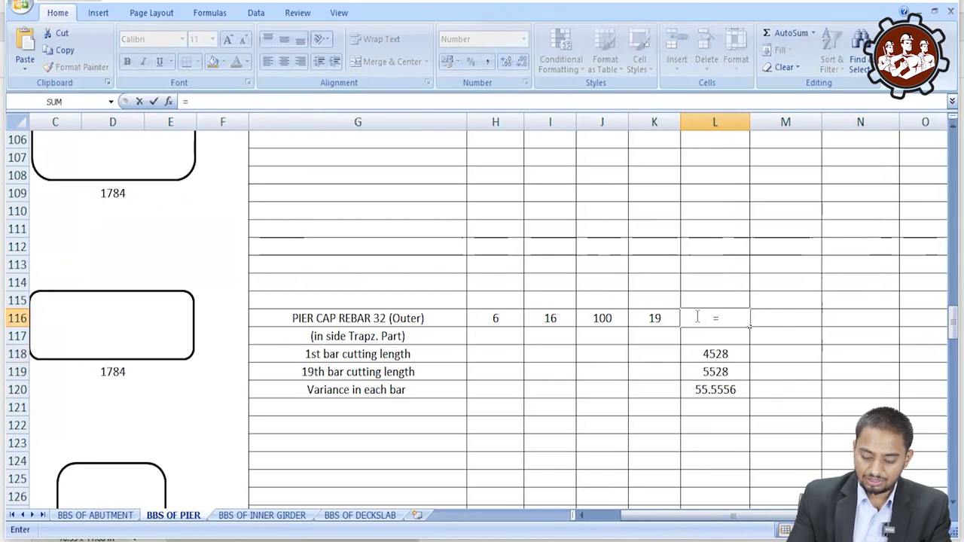
{"action": "type", "text": "("}
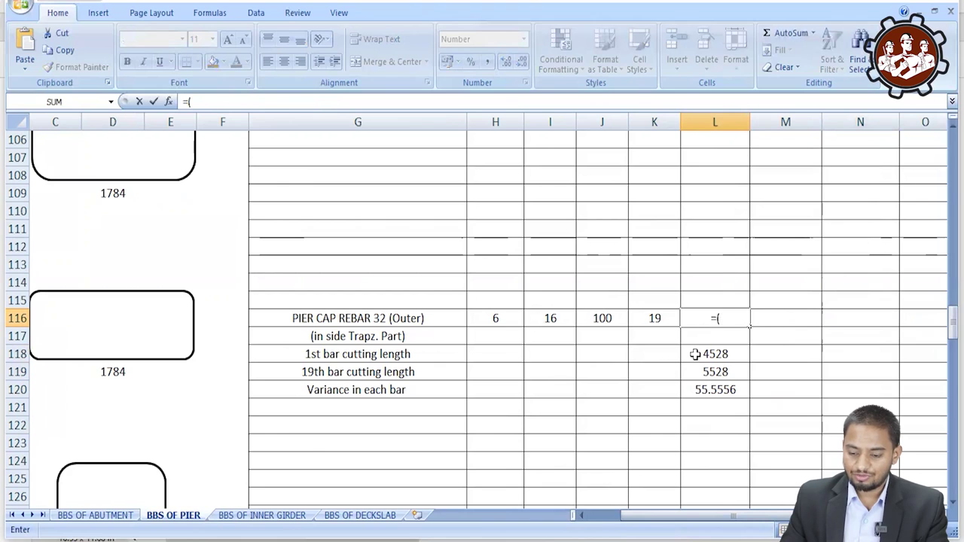
{"action": "left_click", "coordinate": [694, 354]}
{"action": "type", "text": "+"}
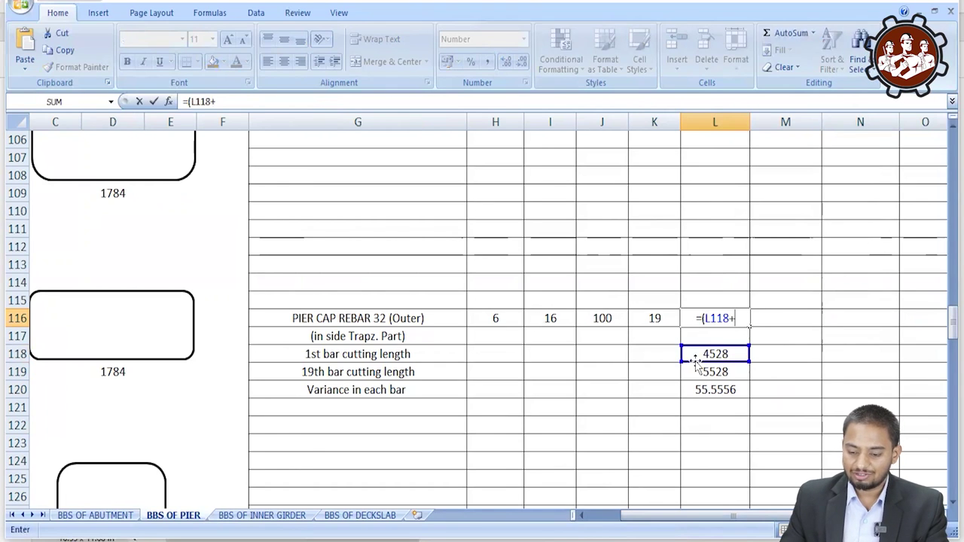
{"action": "left_click", "coordinate": [695, 372]}
{"action": "type", "text": ")"}
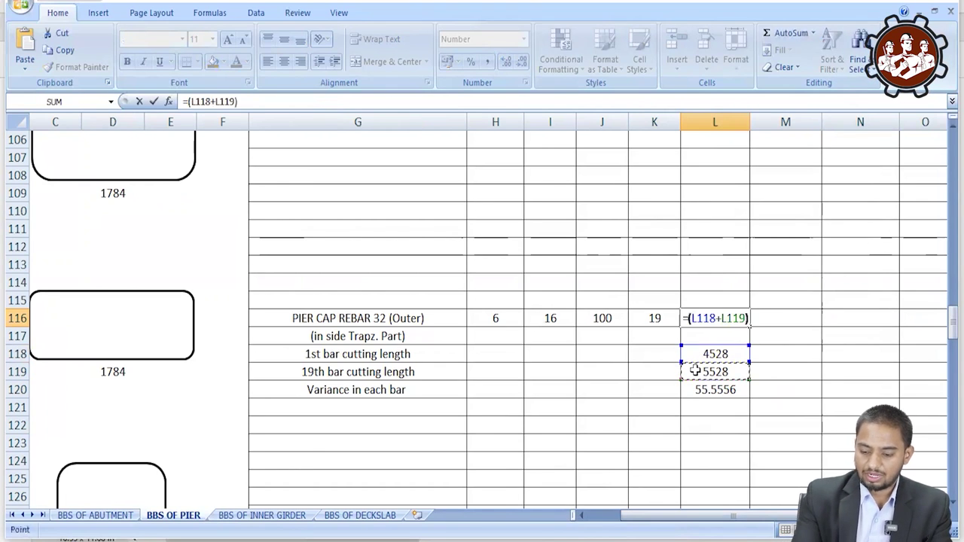
{"action": "type", "text": "/2"}
{"action": "key", "text": "Return"}
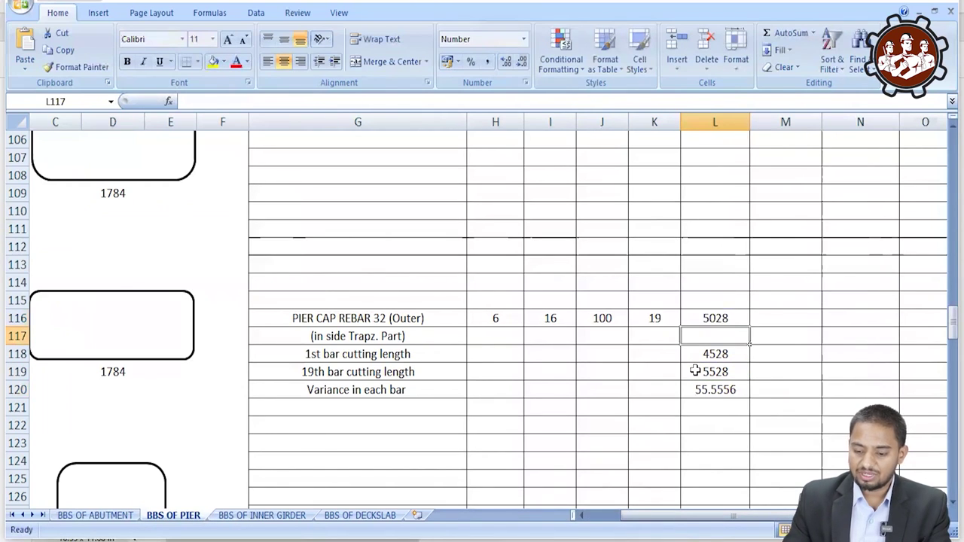
{"action": "left_click", "coordinate": [697, 323]}
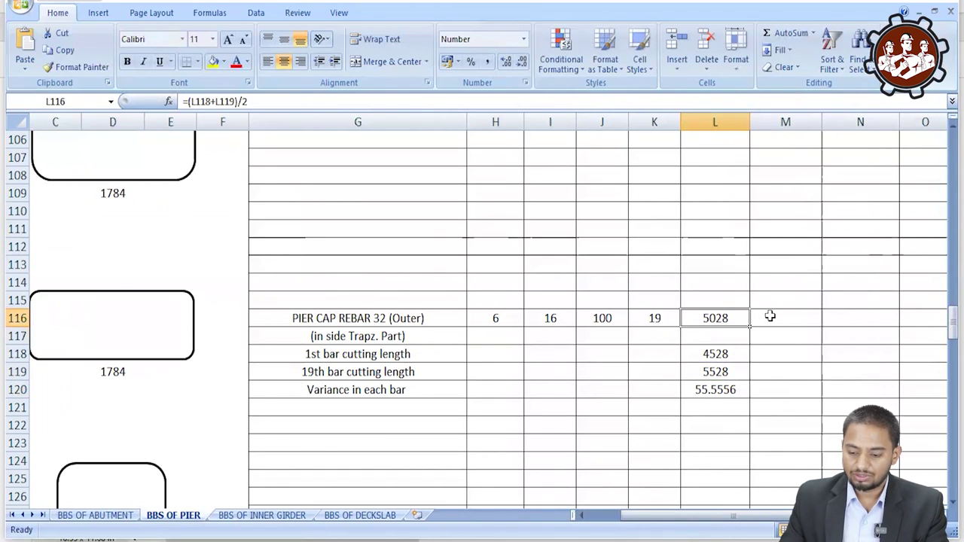
{"action": "left_click", "coordinate": [788, 322]}
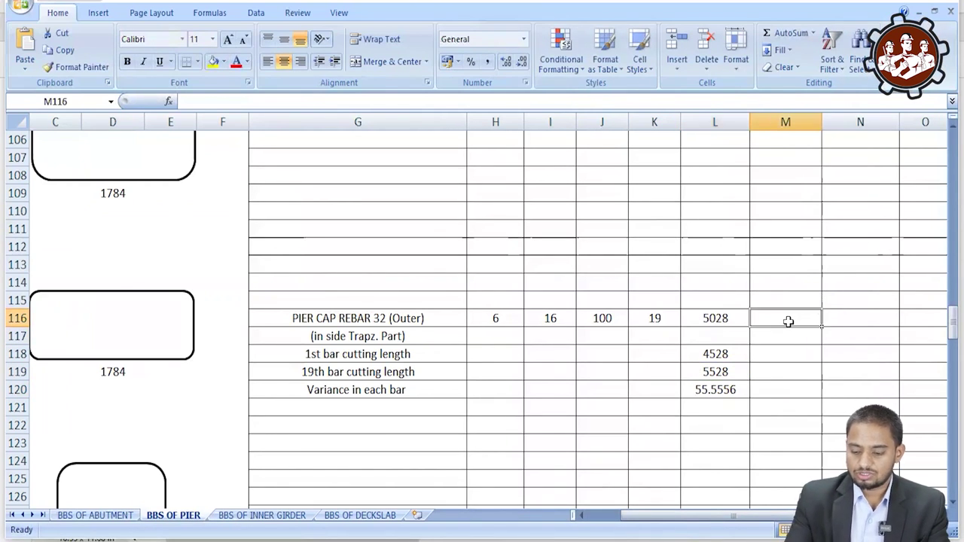
Enter =L116/1000 in M116 to give the length 5.028 m.
{"action": "type", "text": "="}
{"action": "left_click", "coordinate": [710, 317]}
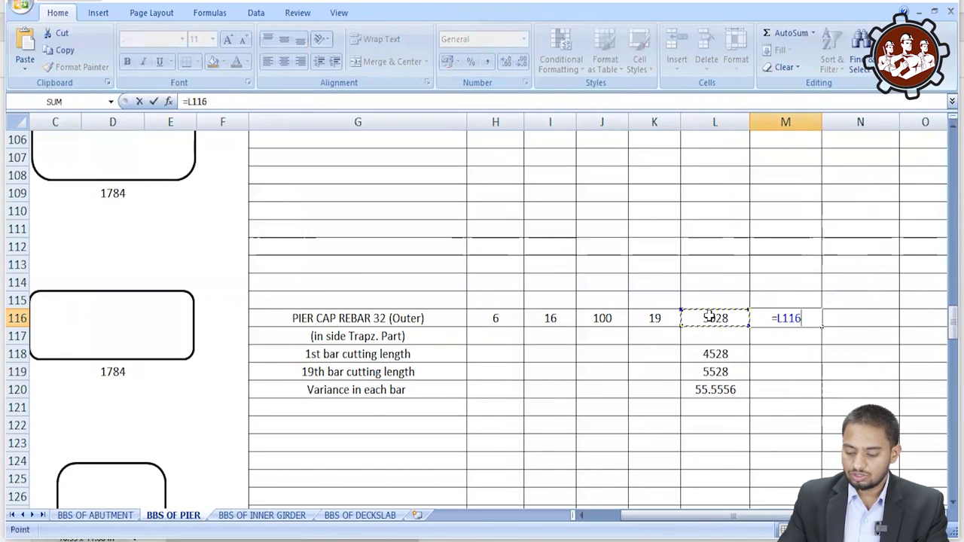
{"action": "type", "text": "/1000"}
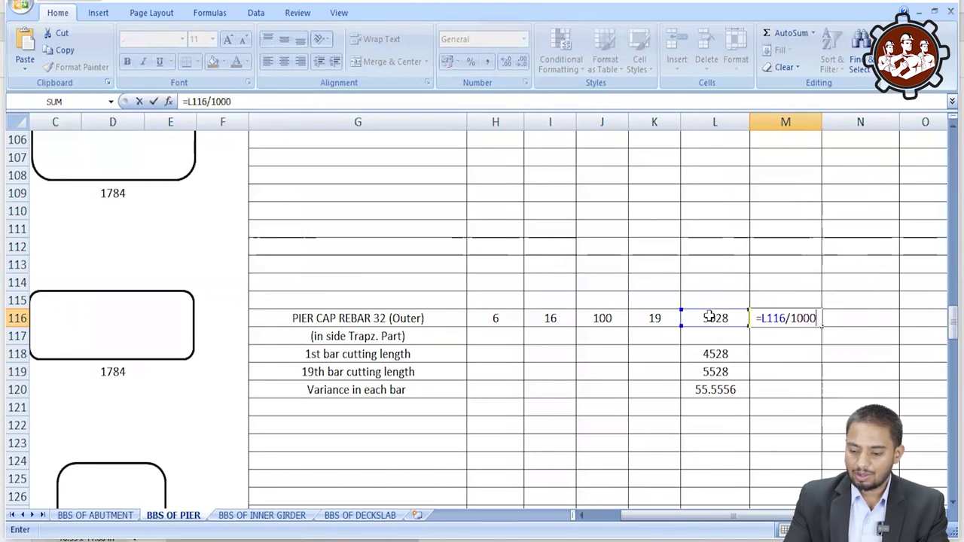
{"action": "key", "text": "Return"}
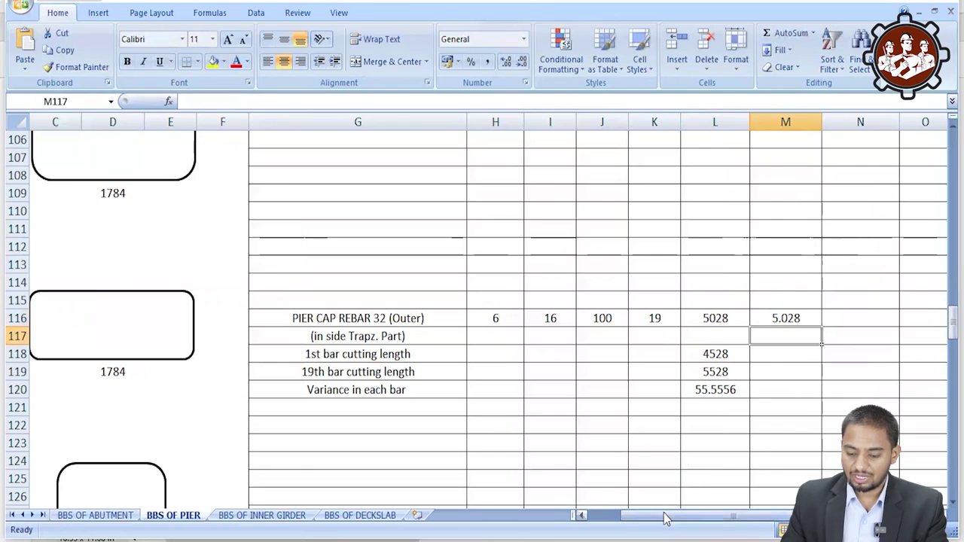
{"action": "left_click_drag", "start_coordinate": [667, 516], "coordinate": [683, 516]}
Enter =M116*K116*2*H116 in N116 for a total of 1146.384.
{"action": "left_click", "coordinate": [791, 320]}
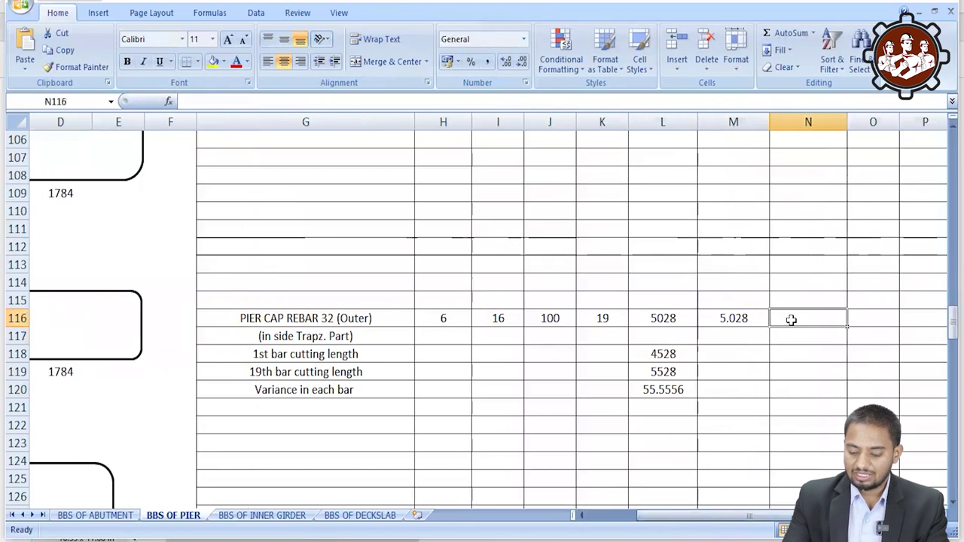
{"action": "type", "text": "="}
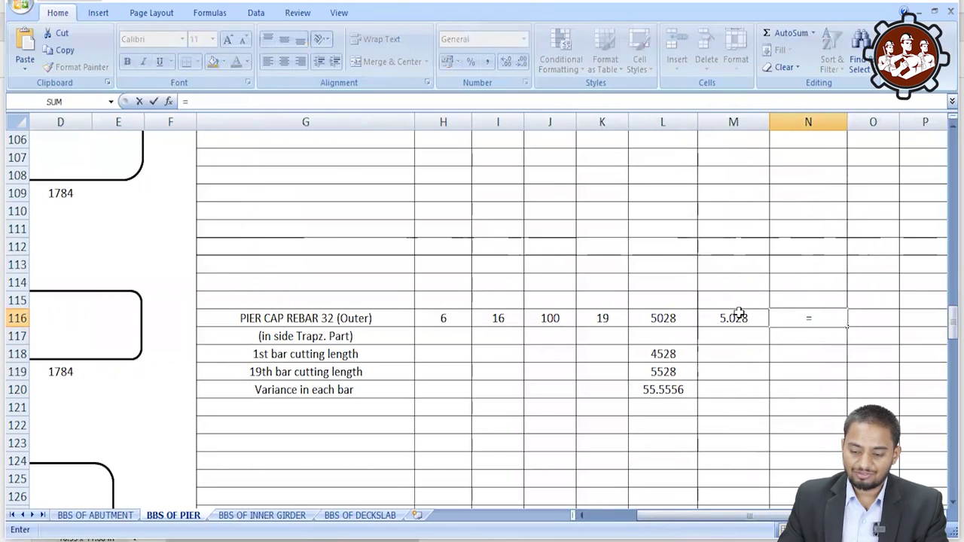
{"action": "left_click", "coordinate": [738, 315]}
{"action": "type", "text": "*"}
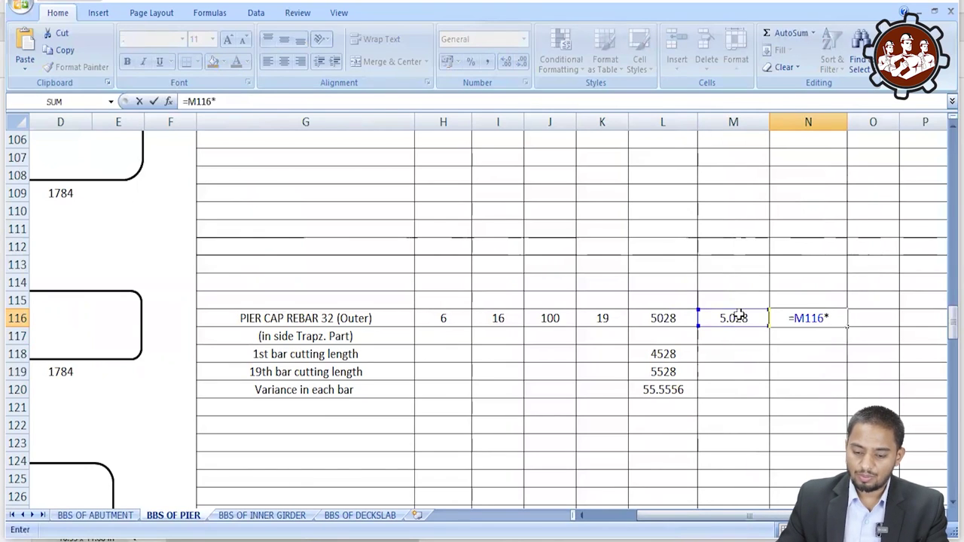
{"action": "left_click", "coordinate": [602, 317]}
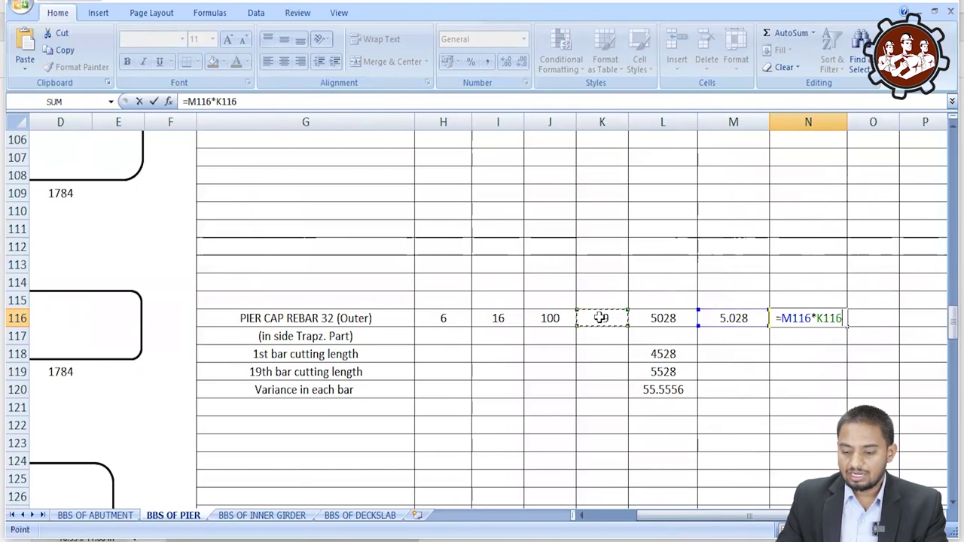
{"action": "type", "text": "*"}
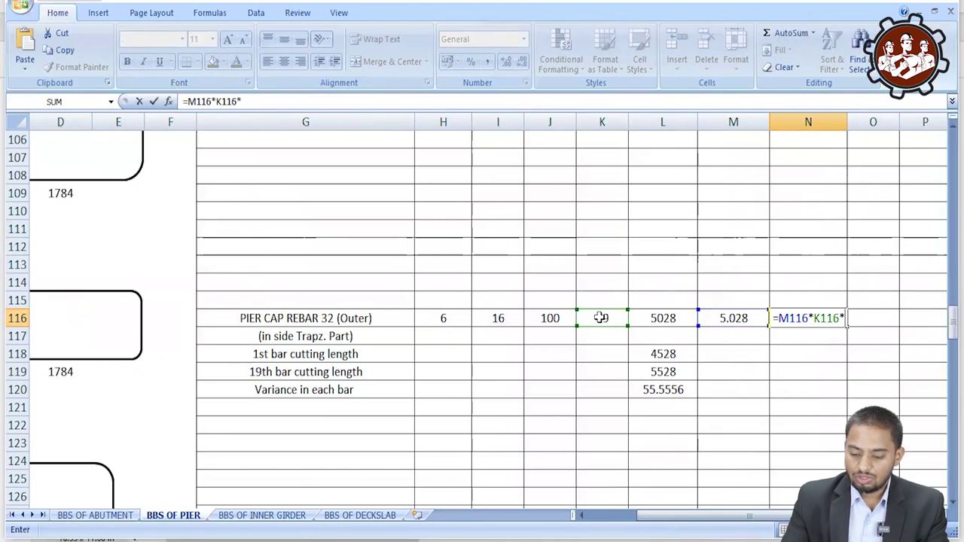
{"action": "type", "text": "2"}
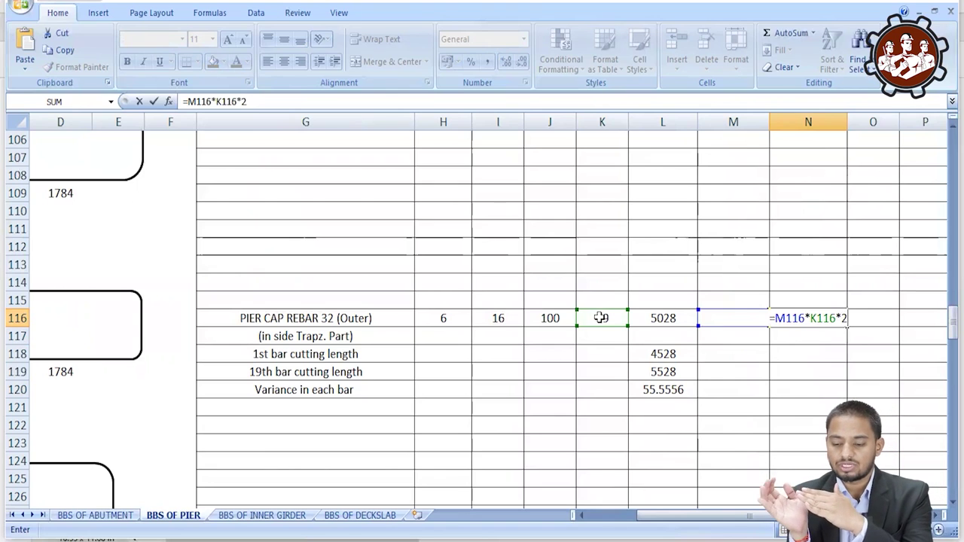
{"action": "type", "text": "*"}
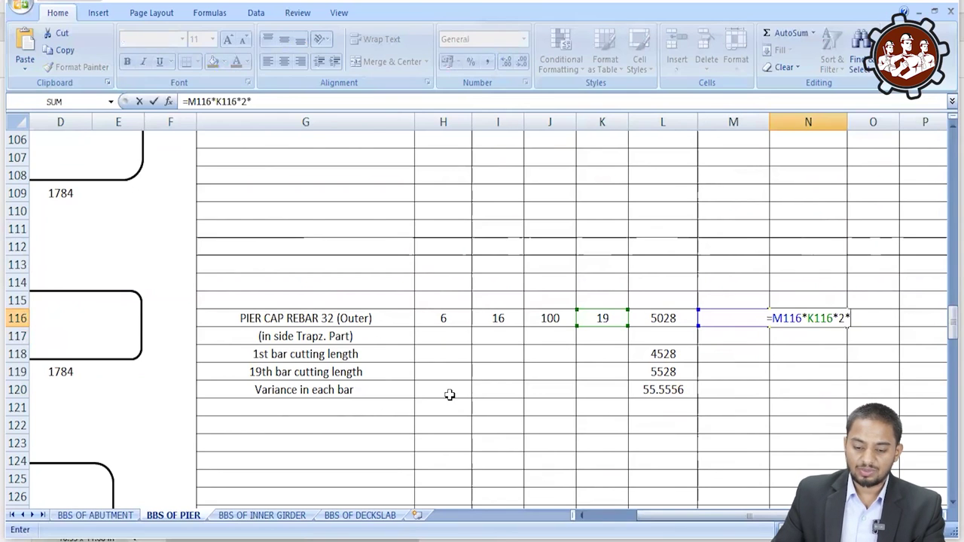
{"action": "left_click", "coordinate": [443, 320]}
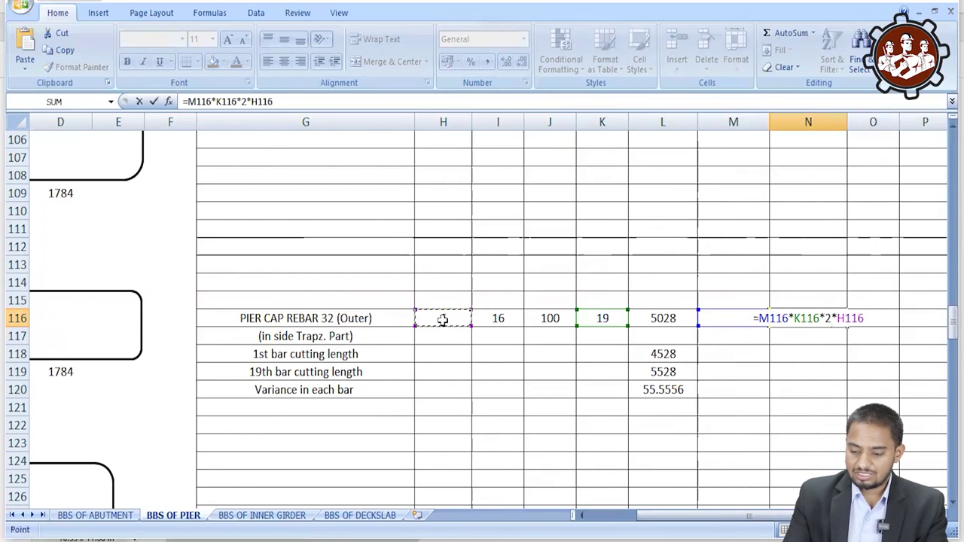
{"action": "key", "text": "Return"}
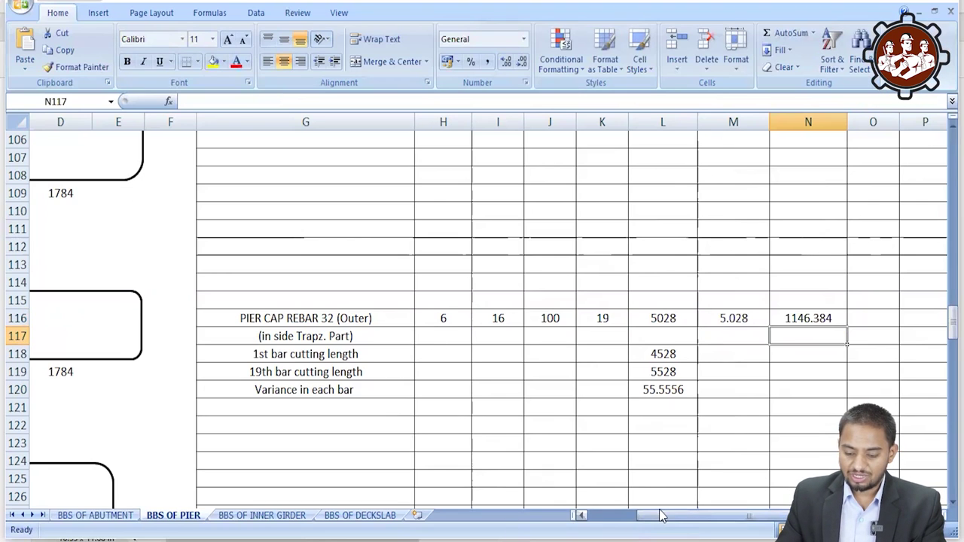
Clear R116 and start its weight formula with the 16 mm unit weight in R7.
{"action": "left_click_drag", "start_coordinate": [659, 522], "coordinate": [694, 514]}
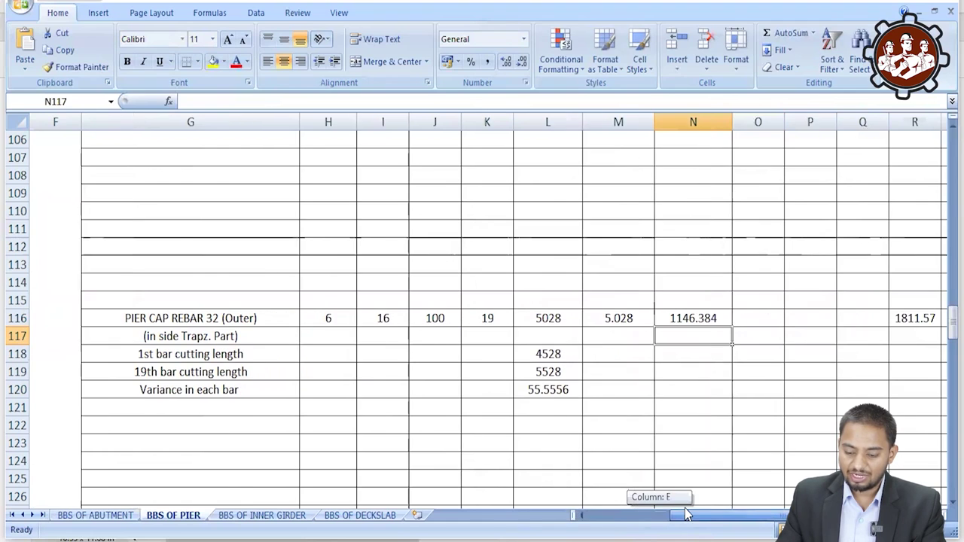
{"action": "left_click", "coordinate": [396, 320]}
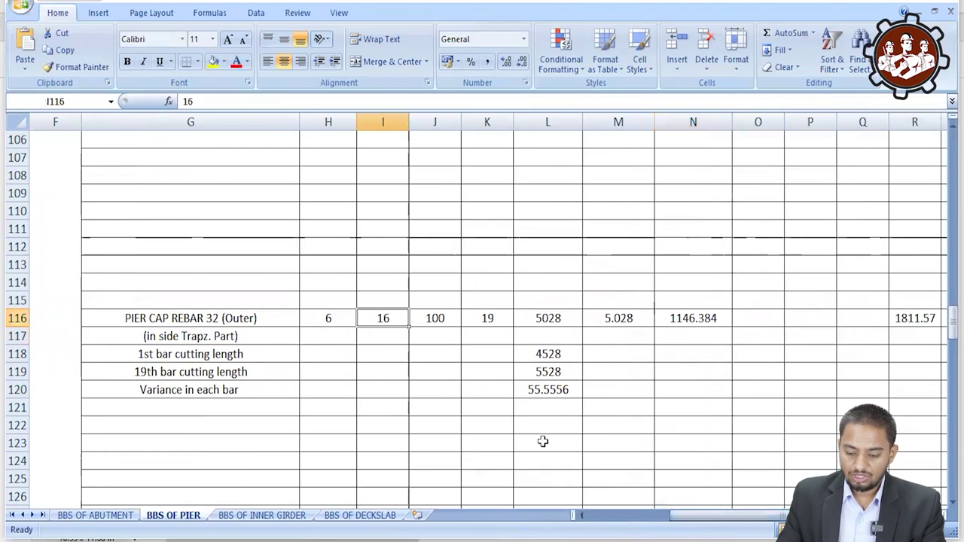
{"action": "left_click_drag", "start_coordinate": [675, 521], "coordinate": [690, 518]}
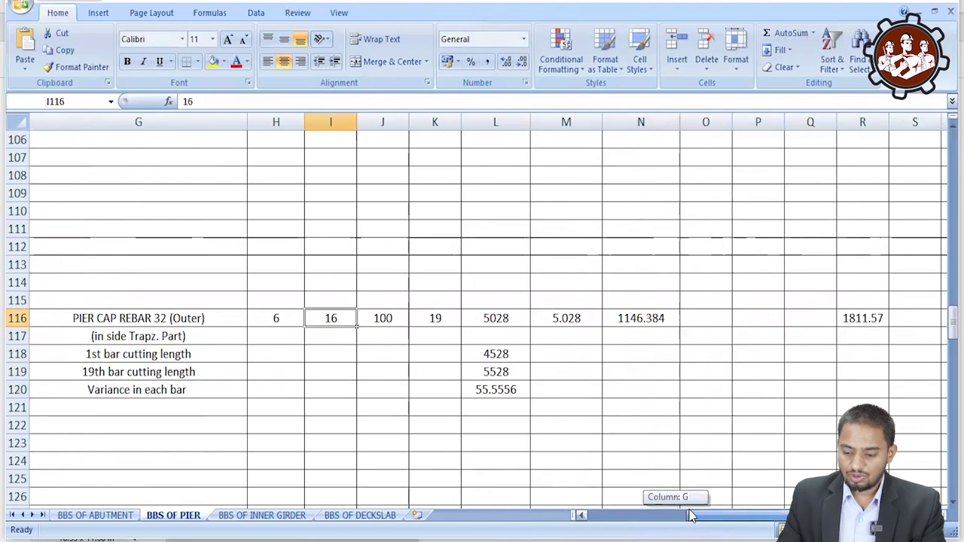
{"action": "left_click", "coordinate": [851, 318]}
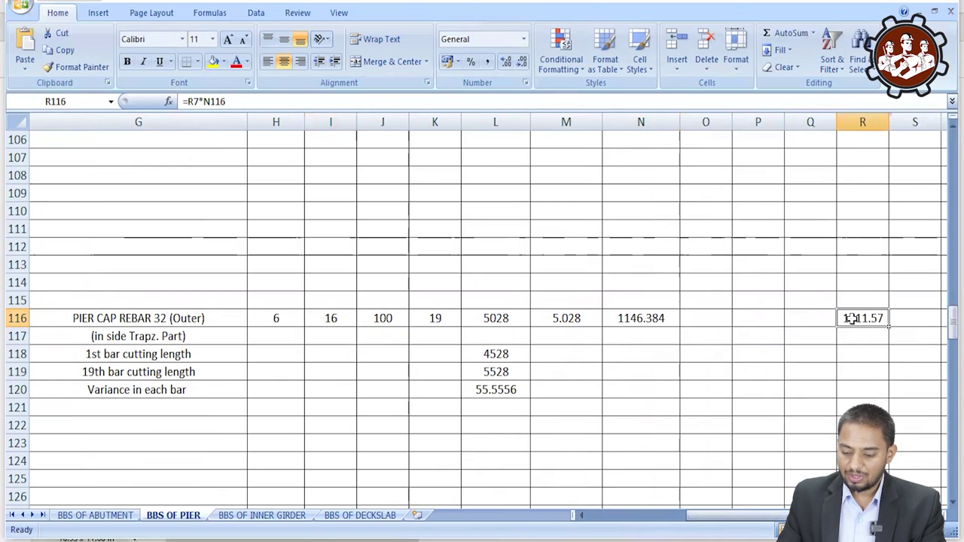
{"action": "key", "text": "Delete"}
{"action": "type", "text": "="}
{"action": "scroll", "coordinate": [852, 318], "scroll_direction": "up", "scroll_amount": 2}
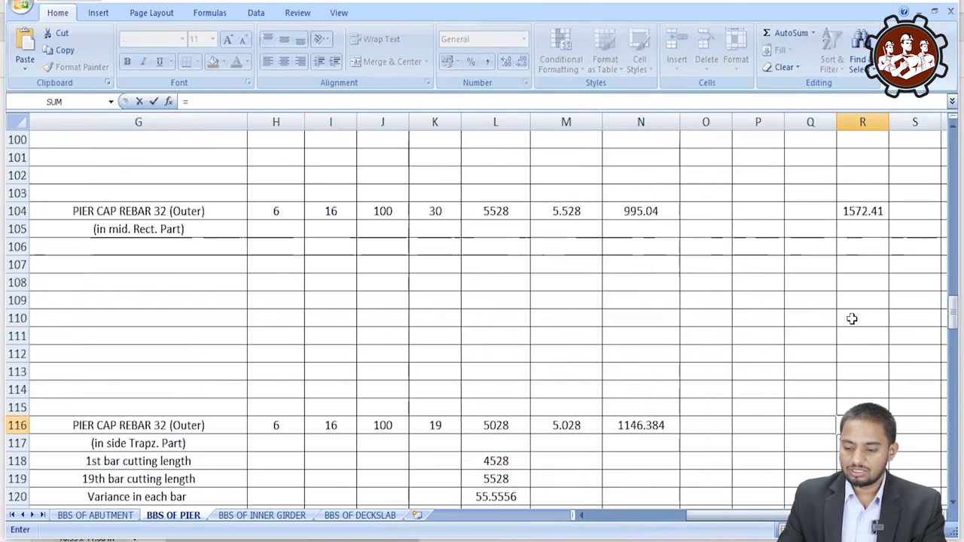
{"action": "scroll", "coordinate": [852, 319], "scroll_direction": "up", "scroll_amount": 5}
{"action": "scroll", "coordinate": [851, 319], "scroll_direction": "up", "scroll_amount": 11}
{"action": "scroll", "coordinate": [852, 318], "scroll_direction": "up", "scroll_amount": 11}
{"action": "scroll", "coordinate": [852, 318], "scroll_direction": "up", "scroll_amount": 6}
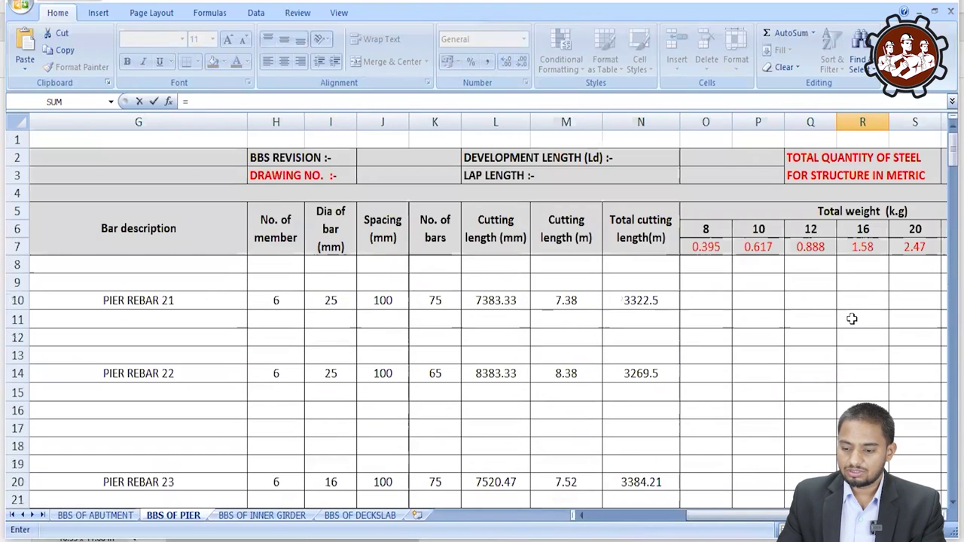
{"action": "left_click", "coordinate": [852, 247]}
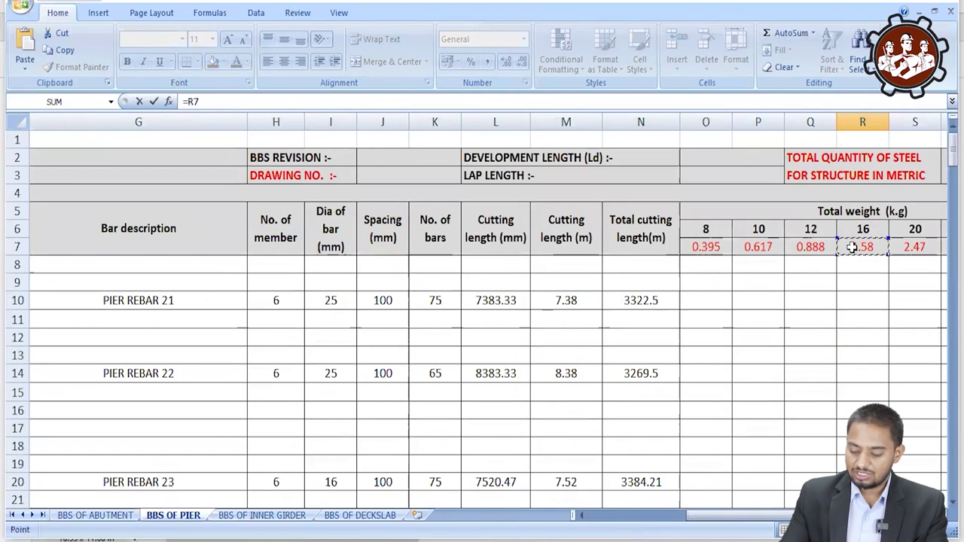
{"action": "type", "text": "*"}
Multiply R7 by total cutting length N116, giving a rebar 32 weight of 1811.57.
{"action": "scroll", "coordinate": [841, 282], "scroll_direction": "down", "scroll_amount": 5}
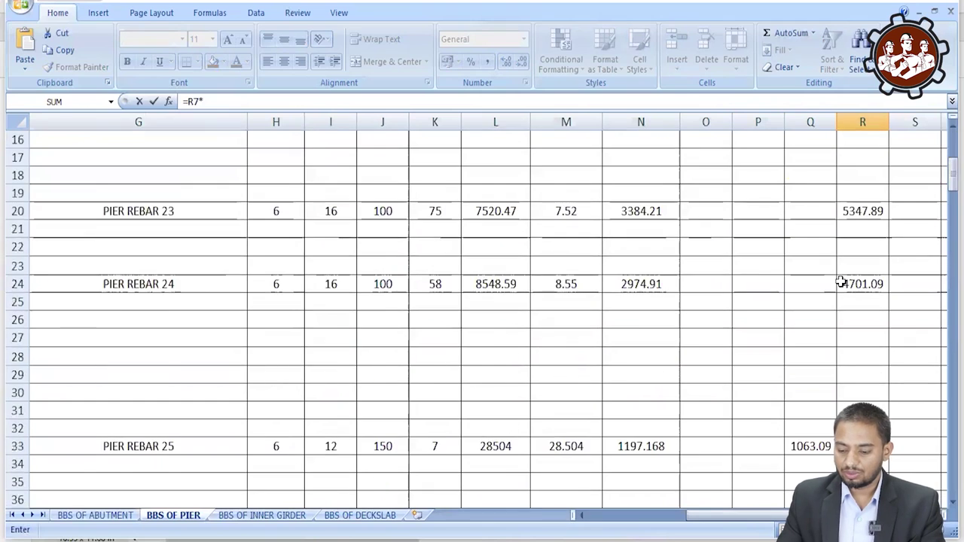
{"action": "scroll", "coordinate": [820, 338], "scroll_direction": "down", "scroll_amount": 11}
{"action": "scroll", "coordinate": [818, 317], "scroll_direction": "down", "scroll_amount": 6}
{"action": "scroll", "coordinate": [818, 317], "scroll_direction": "down", "scroll_amount": 11}
{"action": "scroll", "coordinate": [821, 317], "scroll_direction": "down", "scroll_amount": 4}
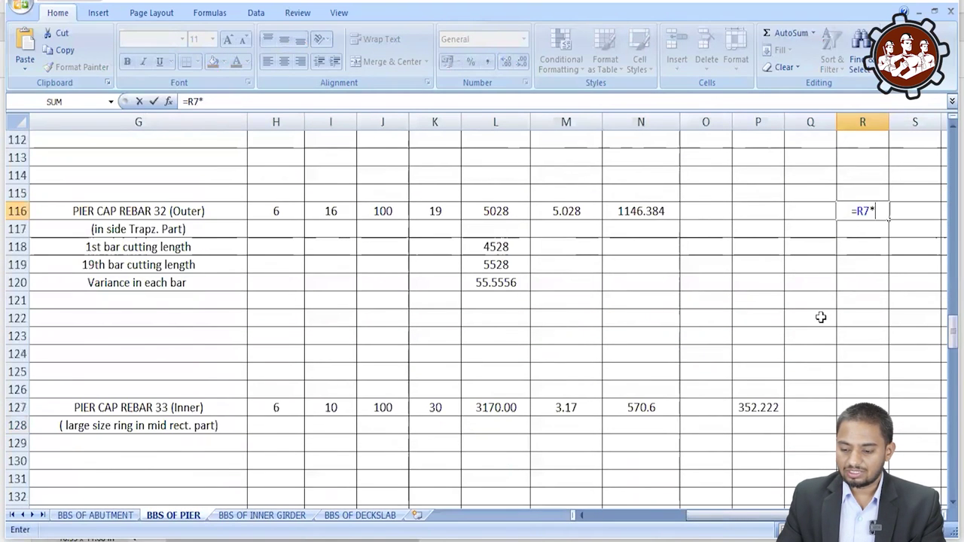
{"action": "scroll", "coordinate": [821, 317], "scroll_direction": "up", "scroll_amount": 1}
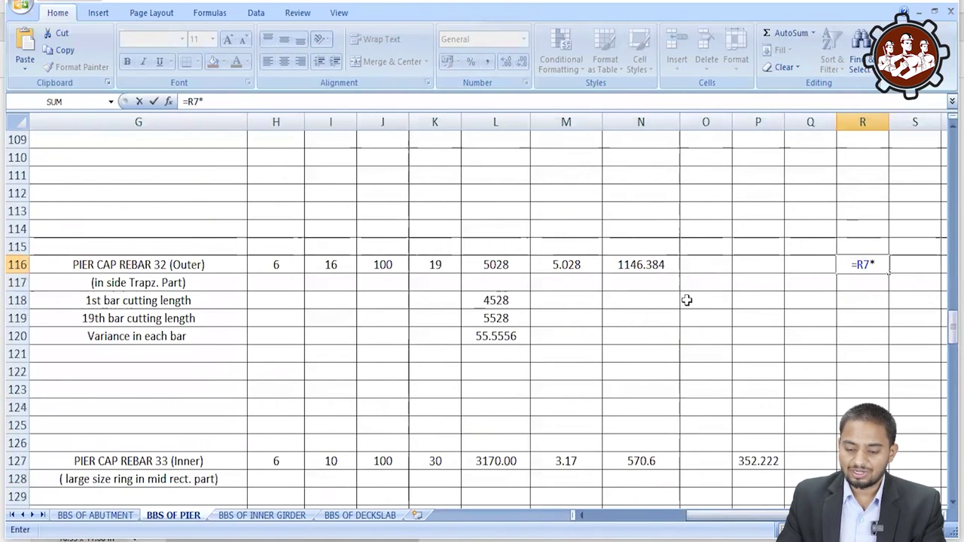
{"action": "left_click", "coordinate": [653, 268]}
{"action": "key", "text": "Return"}
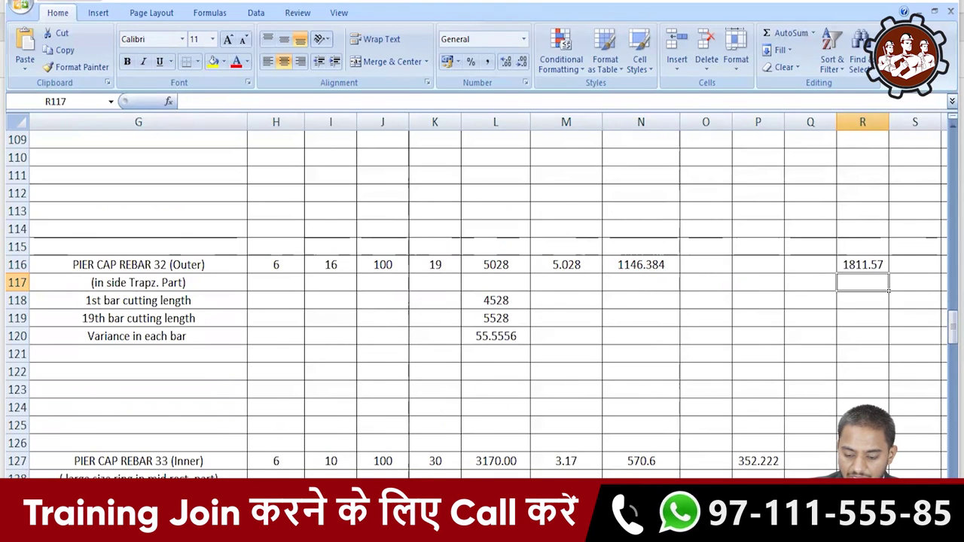
{"action": "scroll", "coordinate": [487, 296], "scroll_direction": "left", "scroll_amount": 1}
{"action": "scroll", "coordinate": [487, 296], "scroll_direction": "left", "scroll_amount": 2}
{"action": "scroll", "coordinate": [487, 296], "scroll_direction": "left", "scroll_amount": 1}
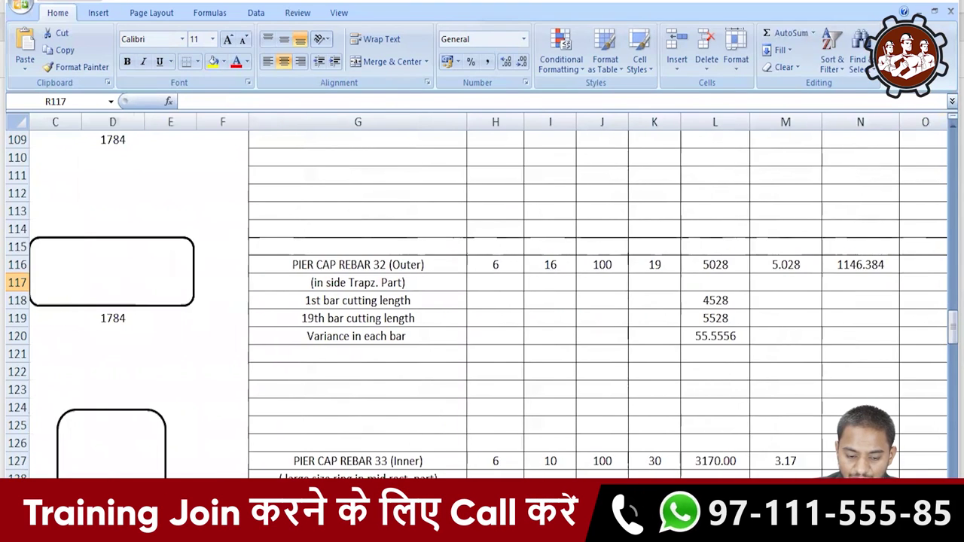
{"action": "scroll", "coordinate": [487, 296], "scroll_direction": "left", "scroll_amount": 1}
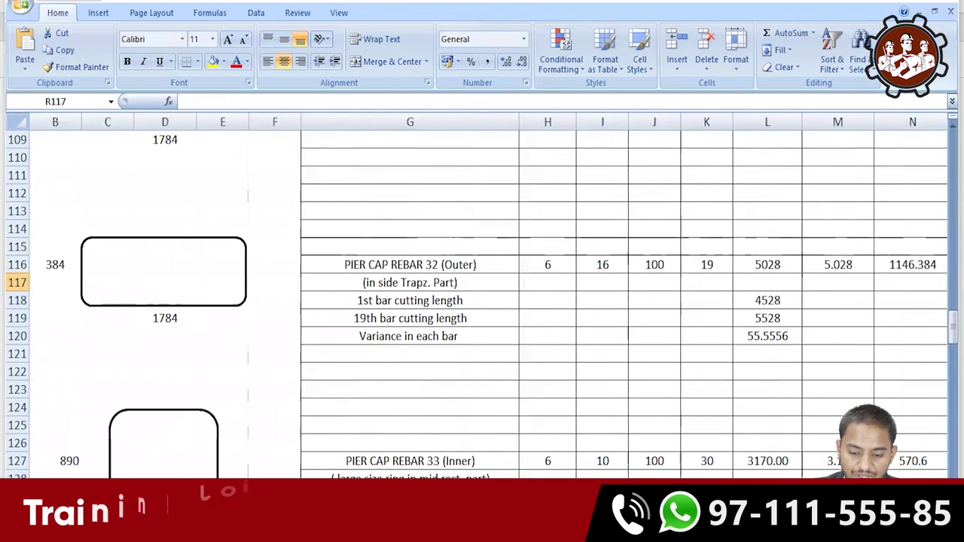
{"action": "left_click", "coordinate": [12, 264]}
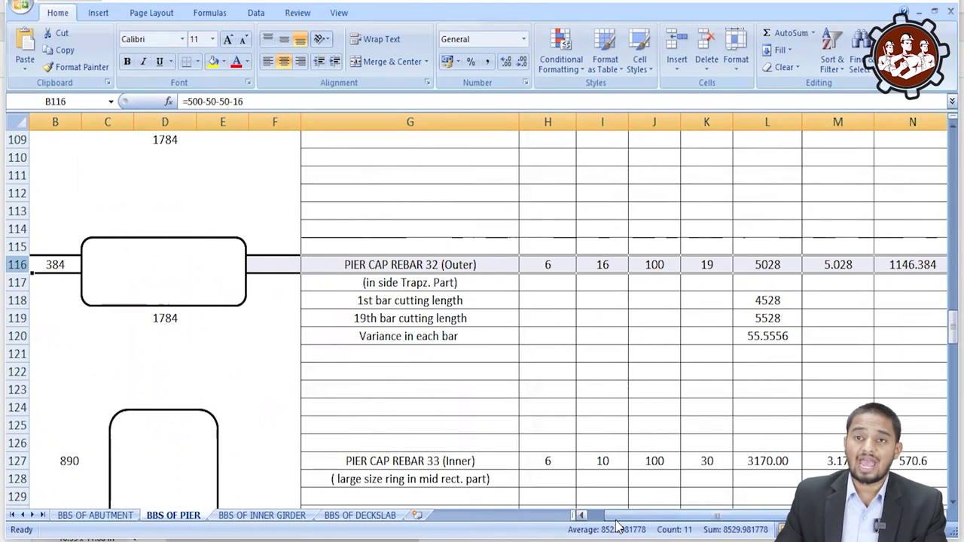
{"action": "left_click_drag", "start_coordinate": [616, 518], "coordinate": [667, 517]}
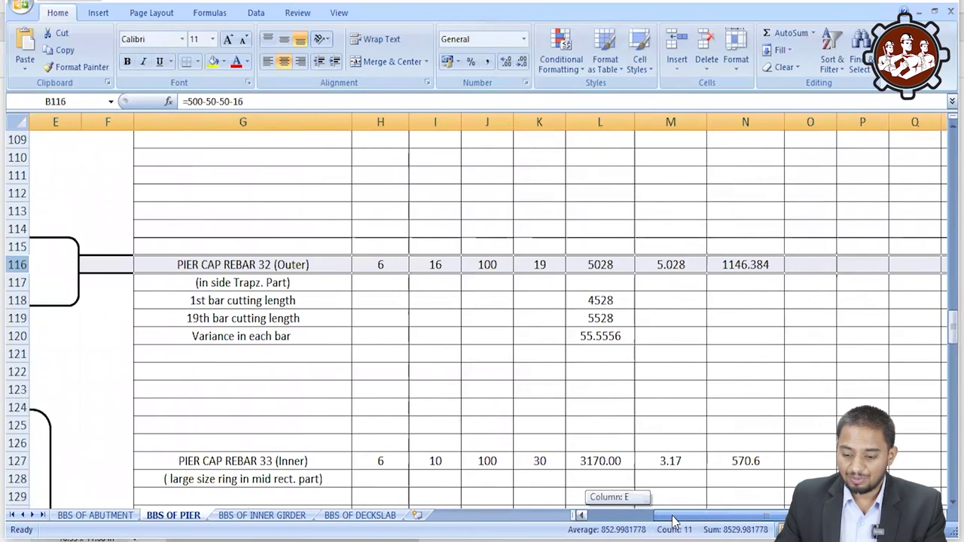
{"action": "left_click_drag", "start_coordinate": [661, 520], "coordinate": [712, 518]}
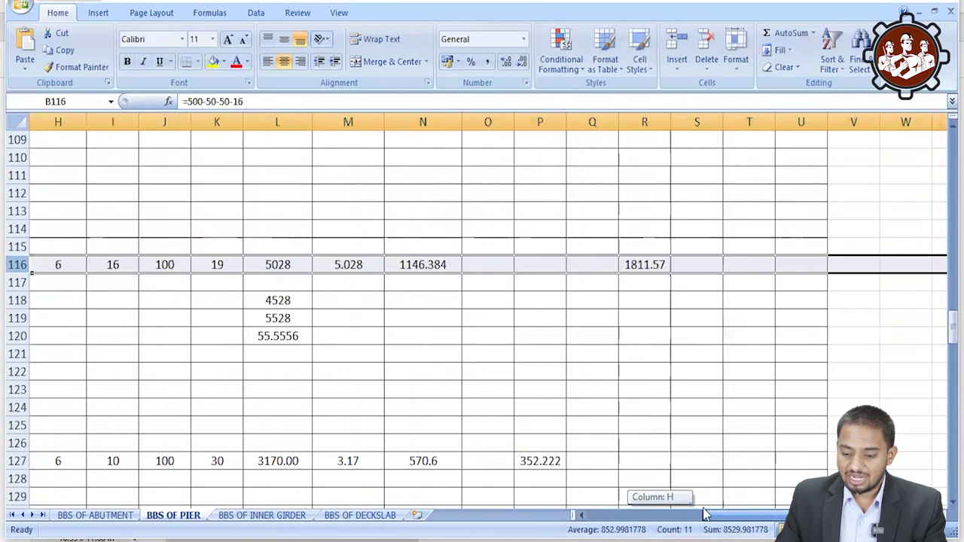
{"action": "left_click", "coordinate": [653, 265]}
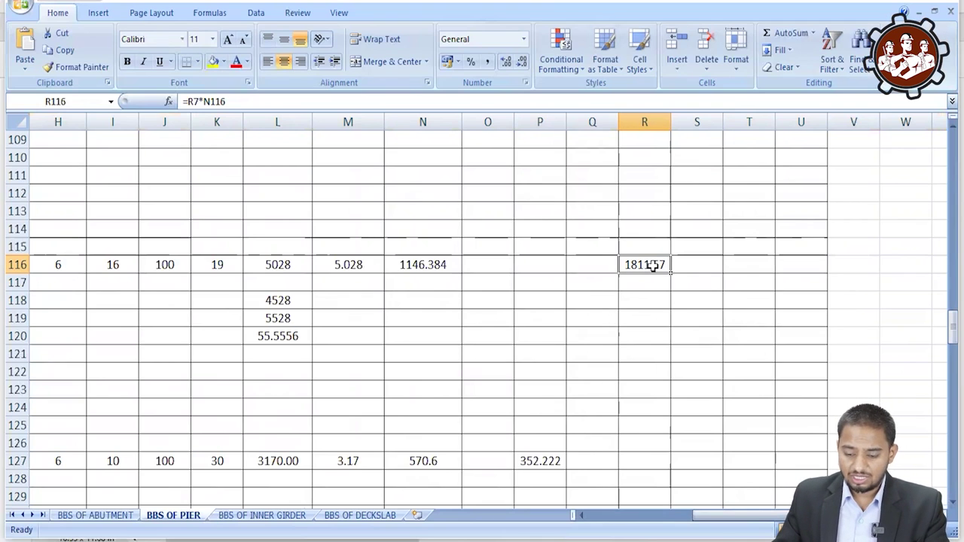
{"action": "left_click", "coordinate": [735, 519]}
{"action": "left_click_drag", "start_coordinate": [735, 525], "coordinate": [625, 519]}
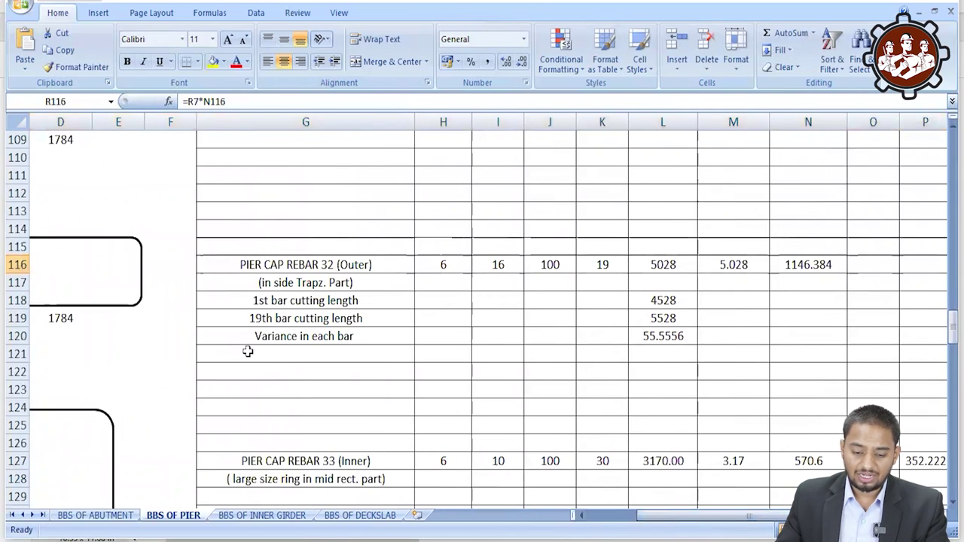
{"action": "left_click", "coordinate": [339, 303]}
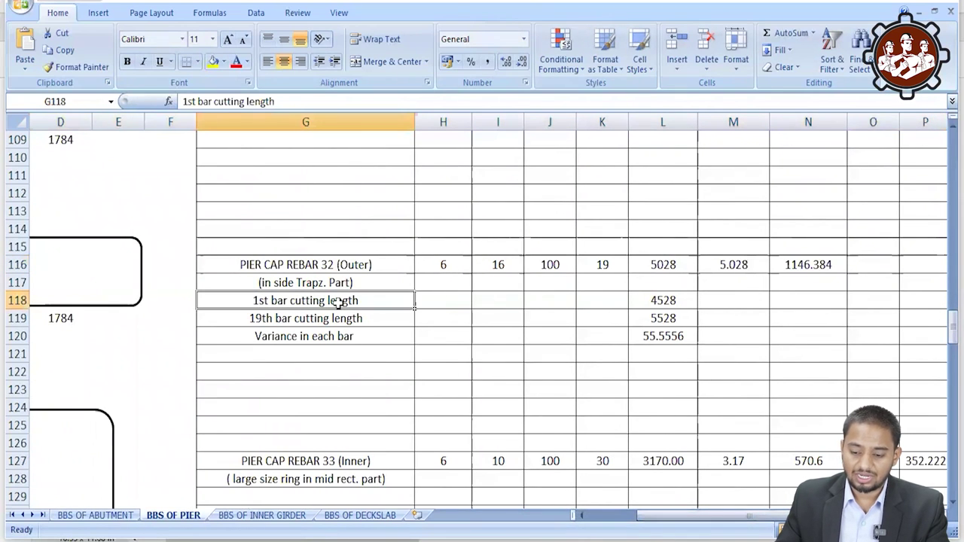
{"action": "left_click", "coordinate": [657, 300]}
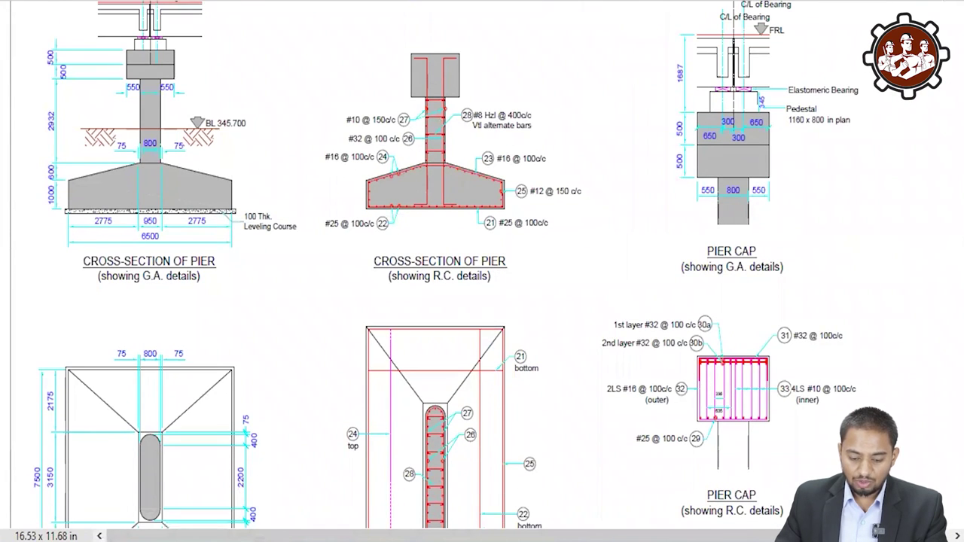
Zoom into the PIER CAP R.C. detail and shade the whole section with a tan rectangle.
{"action": "scroll", "coordinate": [782, 414], "scroll_direction": "down", "scroll_amount": 1}
{"action": "scroll", "coordinate": [802, 391], "scroll_direction": "up", "scroll_amount": 2, "text": "ctrl"}
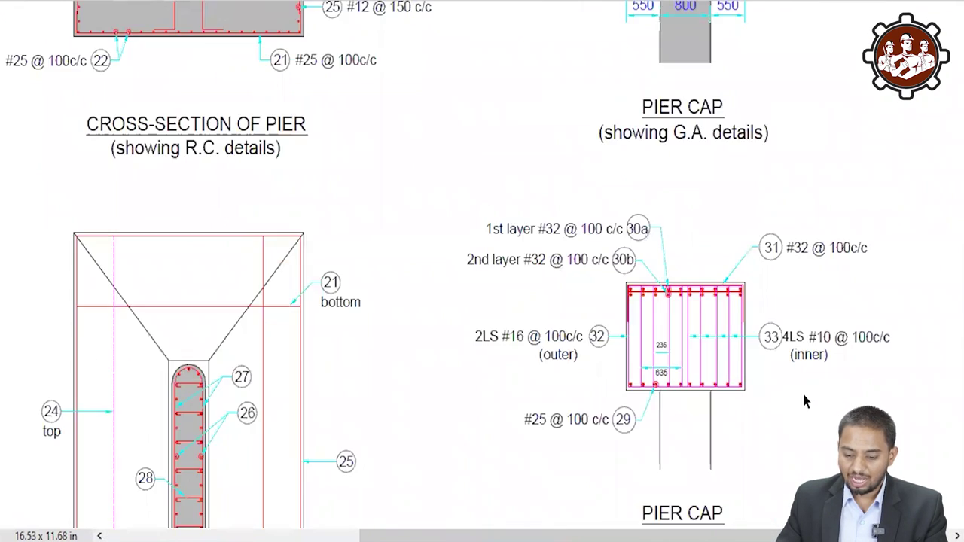
{"action": "scroll", "coordinate": [802, 391], "scroll_direction": "up", "scroll_amount": 1, "text": "ctrl"}
{"action": "scroll", "coordinate": [801, 388], "scroll_direction": "down", "scroll_amount": 1}
{"action": "scroll", "coordinate": [800, 388], "scroll_direction": "down", "scroll_amount": 1}
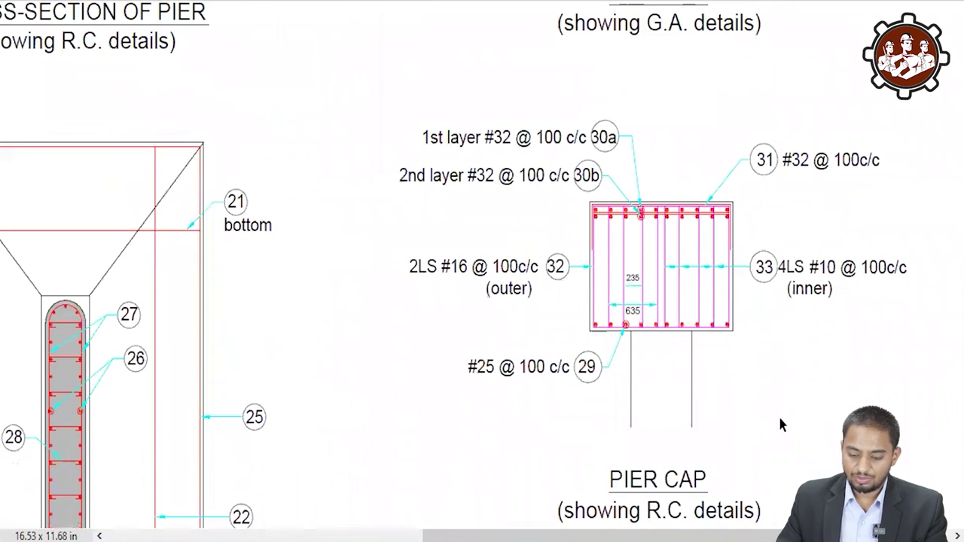
{"action": "left_click_drag", "start_coordinate": [660, 537], "coordinate": [700, 536]}
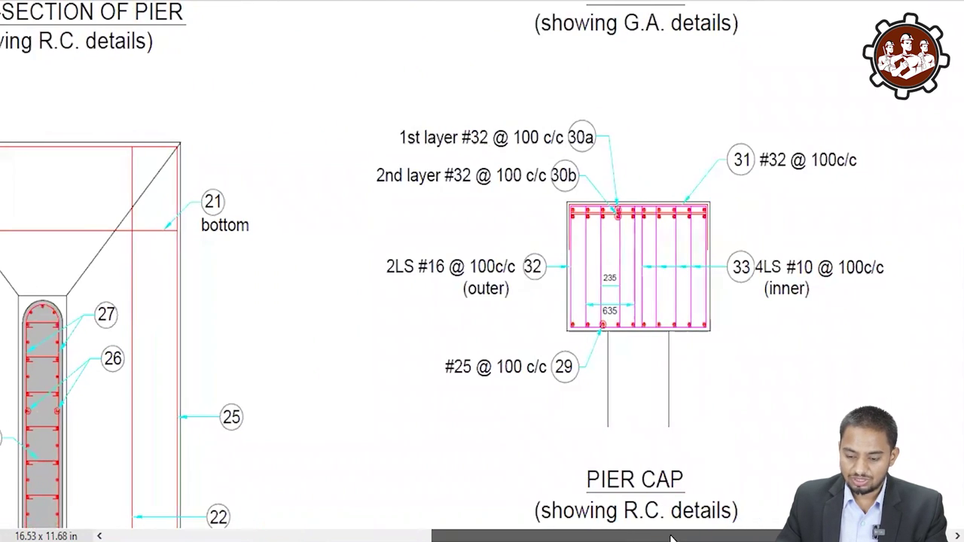
{"action": "scroll", "coordinate": [688, 371], "scroll_direction": "up", "scroll_amount": 1}
{"action": "scroll", "coordinate": [724, 357], "scroll_direction": "up", "scroll_amount": 1, "text": "ctrl"}
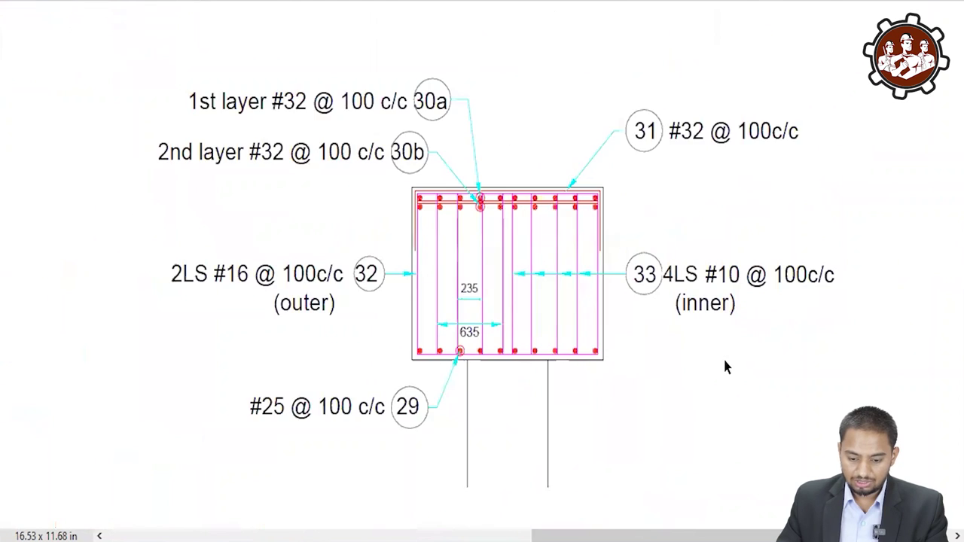
{"action": "scroll", "coordinate": [702, 388], "scroll_direction": "up", "scroll_amount": 1, "text": "ctrl"}
{"action": "left_click_drag", "start_coordinate": [685, 538], "coordinate": [675, 537]}
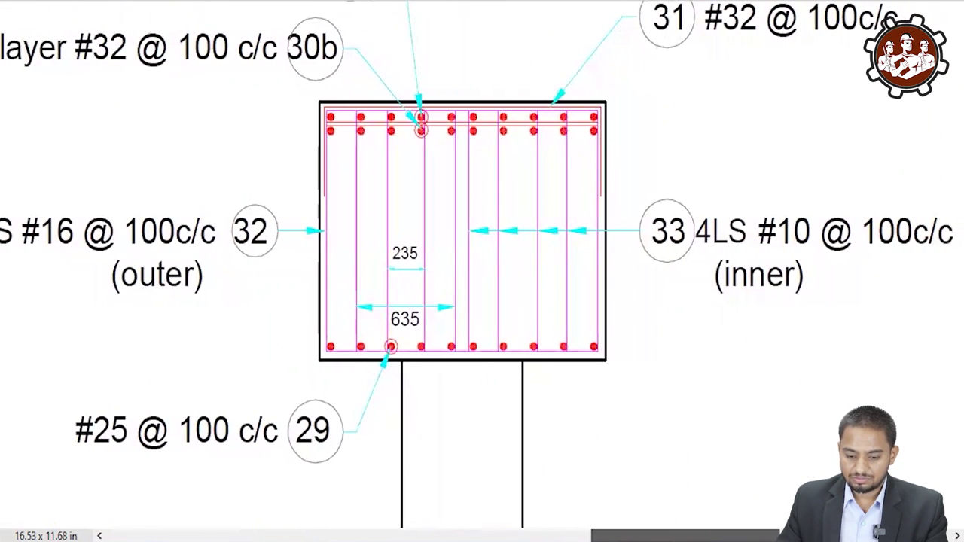
{"action": "scroll", "coordinate": [684, 475], "scroll_direction": "up", "scroll_amount": 2}
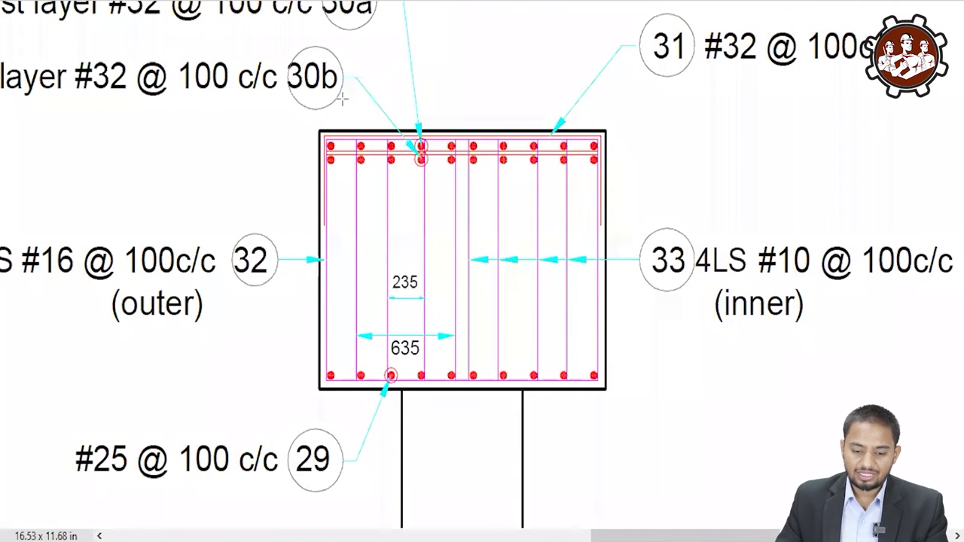
{"action": "left_click_drag", "start_coordinate": [317, 133], "coordinate": [604, 388]}
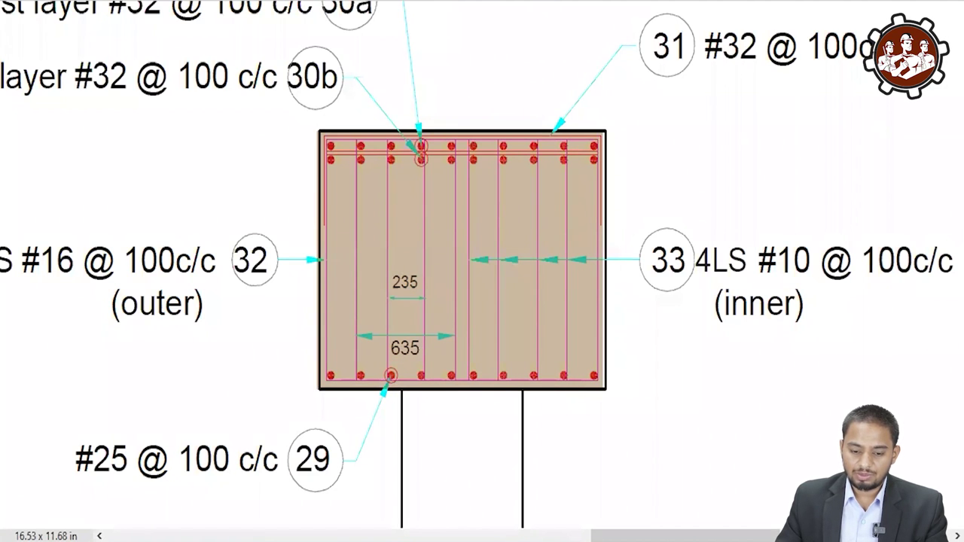
Outline ring 32 in red with a corner hook and highlight its '16 @ 100c/c' label.
{"action": "left_click_drag", "start_coordinate": [324, 136], "coordinate": [596, 386]}
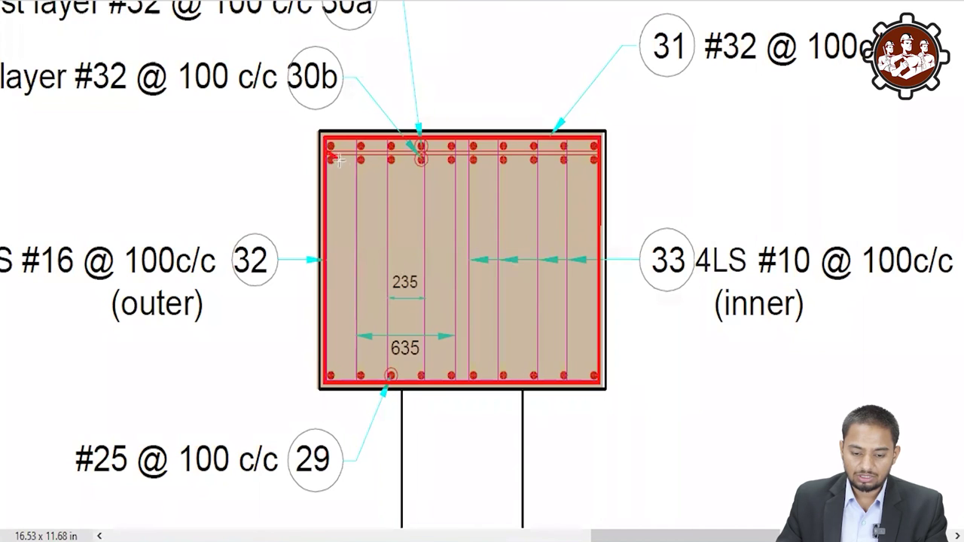
{"action": "mouse_move", "coordinate": [327, 152]}
{"action": "left_mouse_down"}
{"action": "mouse_move", "coordinate": [344, 166]}
{"action": "mouse_move", "coordinate": [346, 152]}
{"action": "left_mouse_up"}
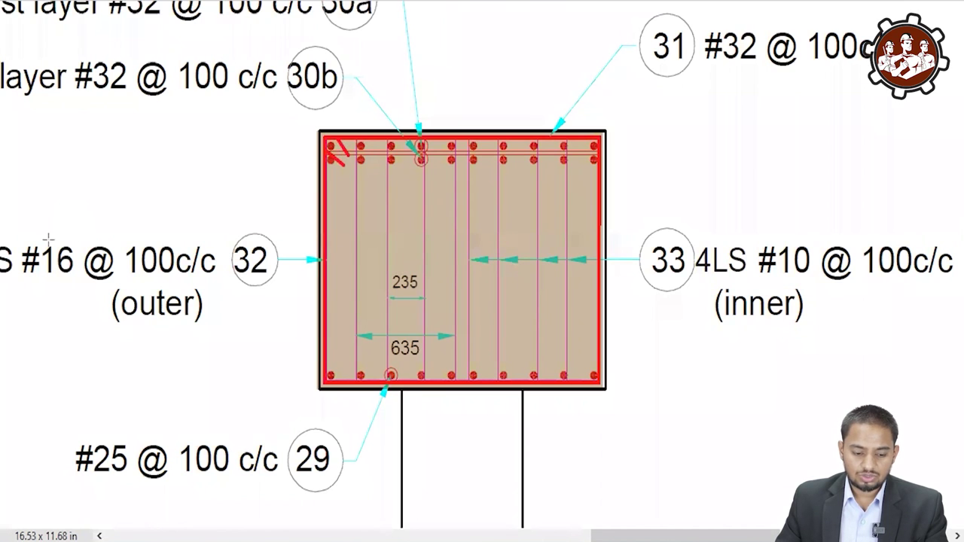
{"action": "left_click_drag", "start_coordinate": [43, 239], "coordinate": [224, 293]}
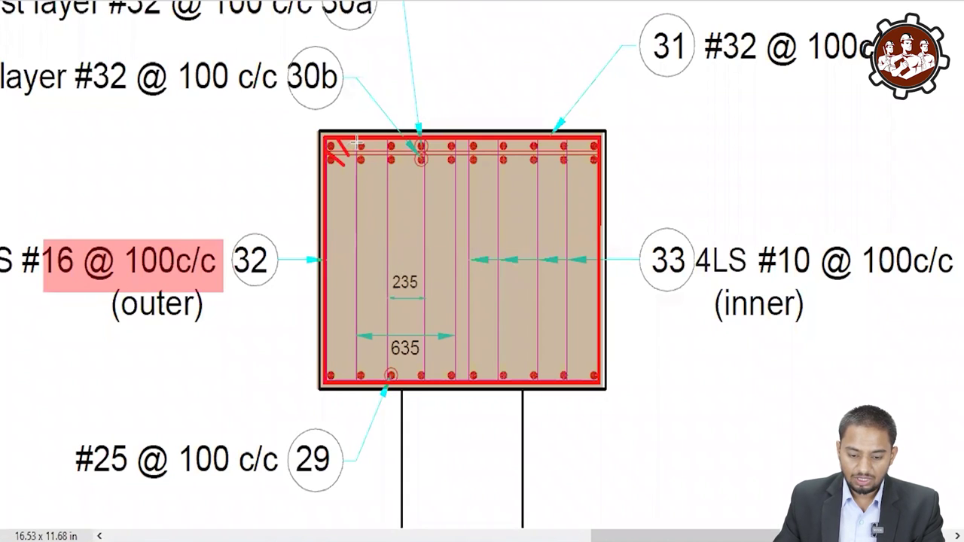
Outline both inner rings in blue with corner hooks, then box the '#16 @ 100c/c 32' label.
{"action": "left_click_drag", "start_coordinate": [357, 138], "coordinate": [458, 381]}
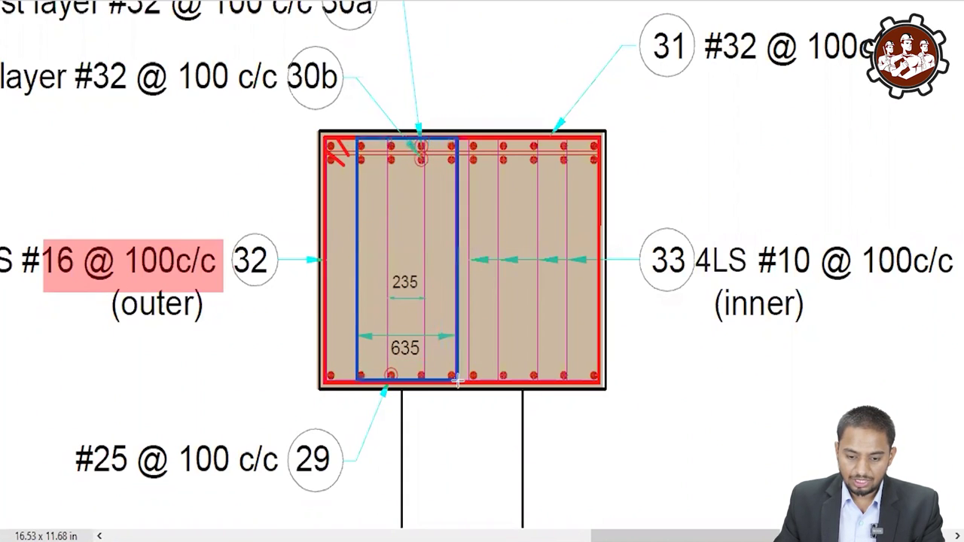
{"action": "left_click_drag", "start_coordinate": [356, 148], "coordinate": [374, 156]}
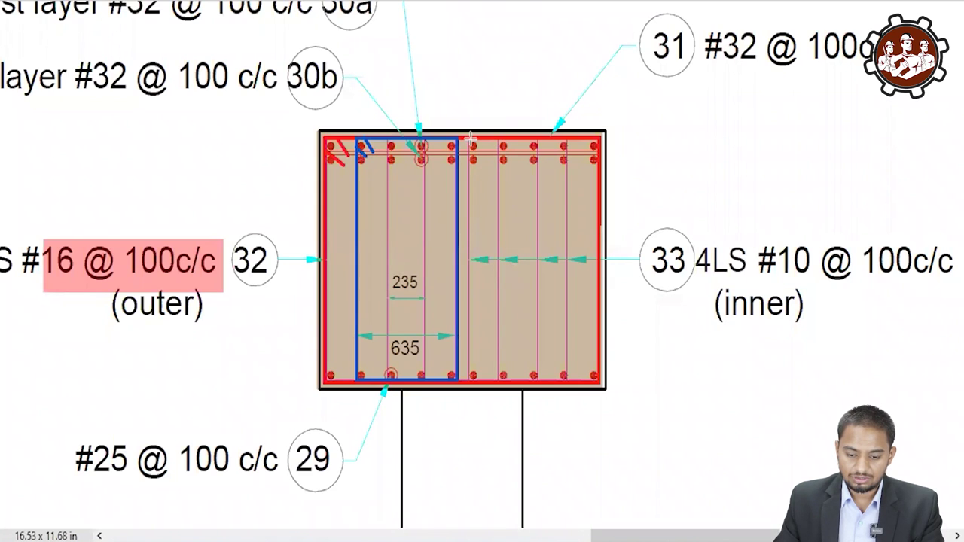
{"action": "left_click_drag", "start_coordinate": [470, 138], "coordinate": [566, 379]}
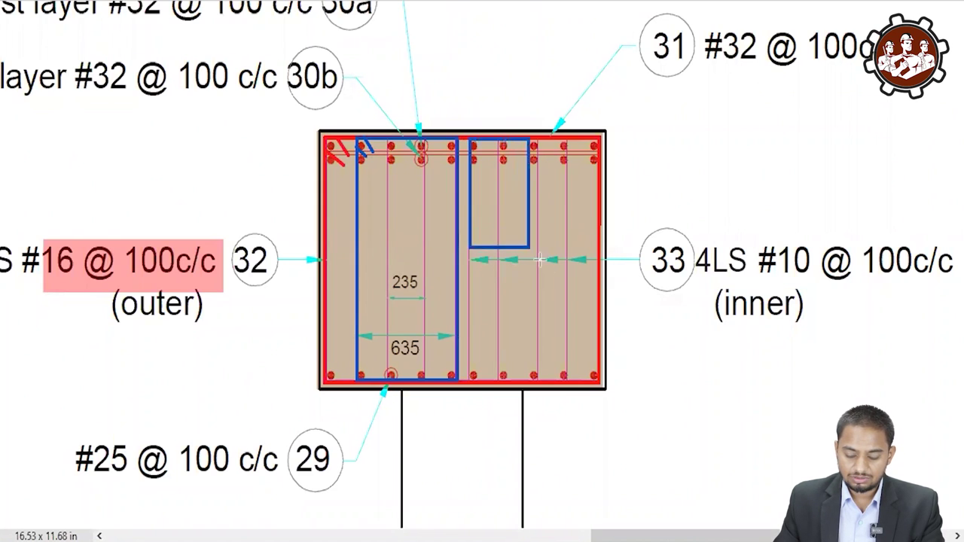
{"action": "left_click", "coordinate": [566, 379]}
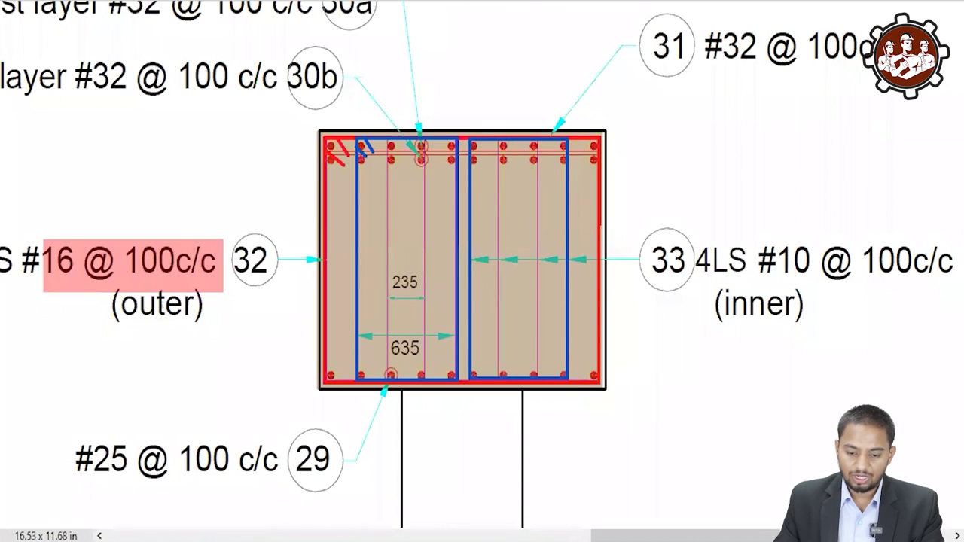
{"action": "mouse_move", "coordinate": [476, 144]}
{"action": "left_mouse_down"}
{"action": "mouse_move", "coordinate": [471, 155]}
{"action": "mouse_move", "coordinate": [485, 148]}
{"action": "left_mouse_up"}
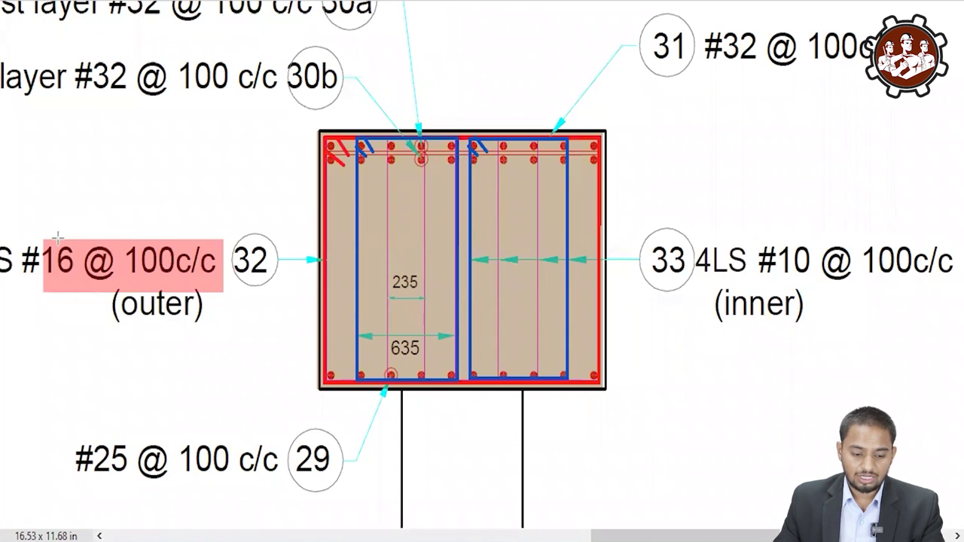
{"action": "left_click_drag", "start_coordinate": [50, 237], "coordinate": [269, 297]}
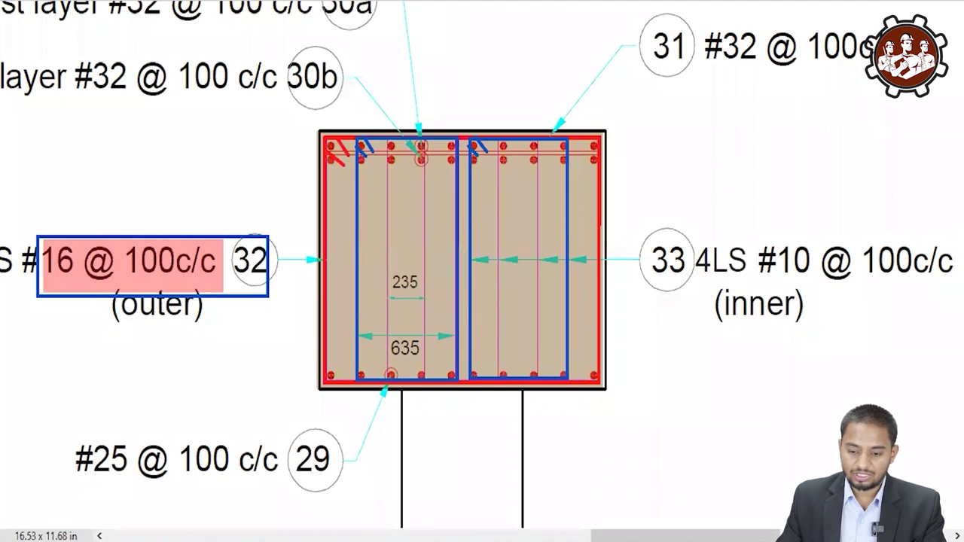
Mark the 635 dimension, highlight '4LS #10 @ 100c/c' blue, and outline the narrow inner ring green.
{"action": "left_click", "coordinate": [421, 348]}
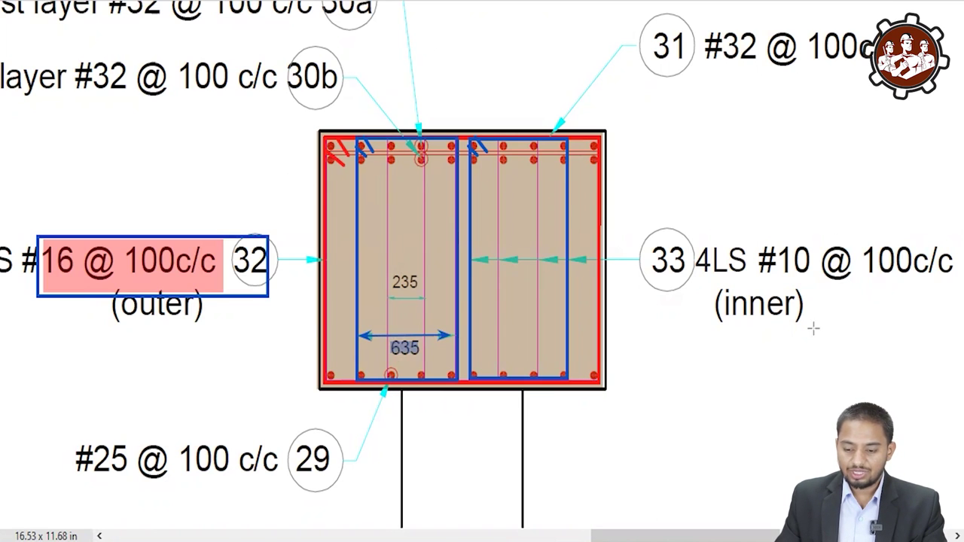
{"action": "mouse_move", "coordinate": [687, 236]}
{"action": "left_mouse_down"}
{"action": "mouse_move", "coordinate": [813, 262]}
{"action": "mouse_move", "coordinate": [961, 260]}
{"action": "left_mouse_up"}
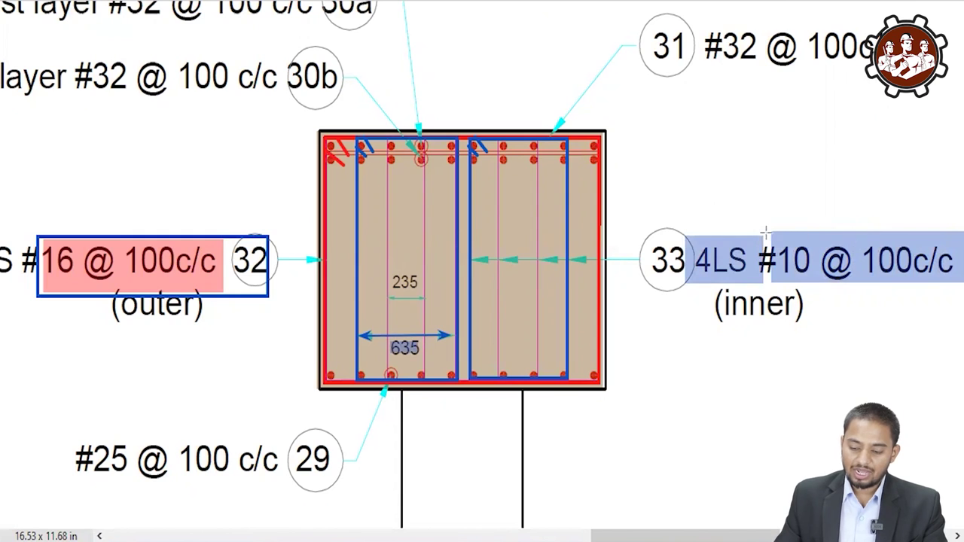
{"action": "left_click_drag", "start_coordinate": [768, 231], "coordinate": [805, 280]}
{"action": "left_click_drag", "start_coordinate": [868, 233], "coordinate": [954, 287]}
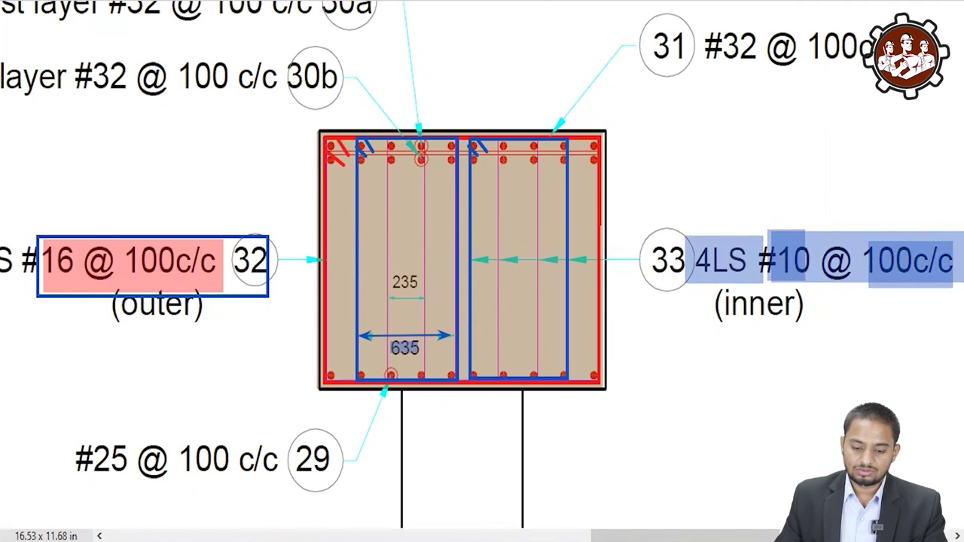
{"action": "mouse_move", "coordinate": [386, 138]}
{"action": "left_mouse_down"}
{"action": "mouse_move", "coordinate": [427, 307]}
{"action": "mouse_move", "coordinate": [426, 381]}
{"action": "left_mouse_up"}
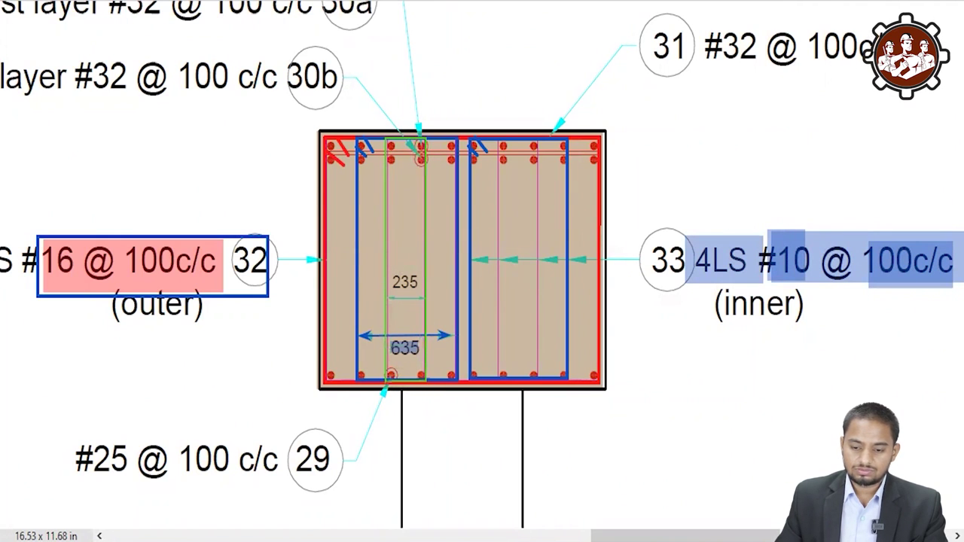
Redraw both small inner rings in green, mark the second ring's hook, and cross out bubble 32.
{"action": "mouse_move", "coordinate": [384, 138]}
{"action": "left_mouse_down"}
{"action": "mouse_move", "coordinate": [419, 297]}
{"action": "mouse_move", "coordinate": [424, 383]}
{"action": "left_mouse_up"}
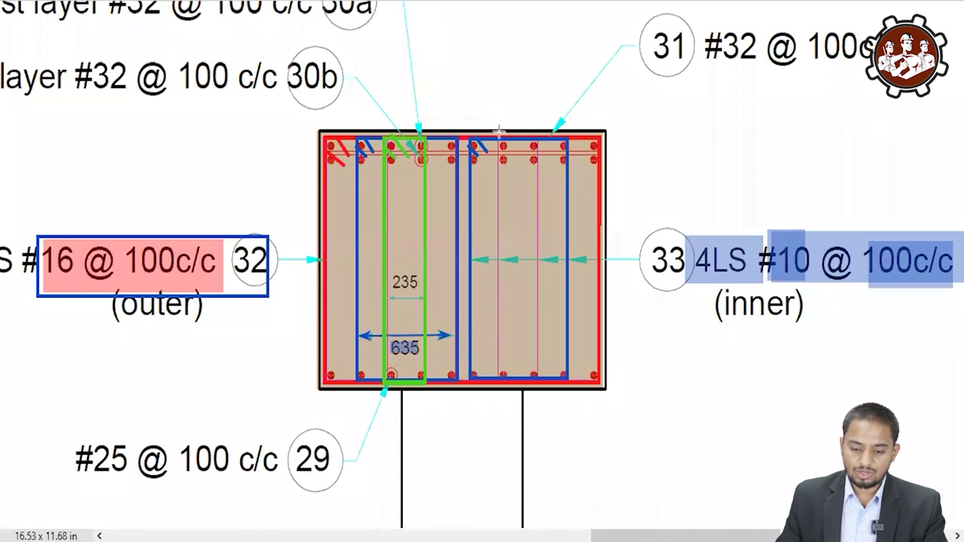
{"action": "left_click_drag", "start_coordinate": [497, 138], "coordinate": [539, 375]}
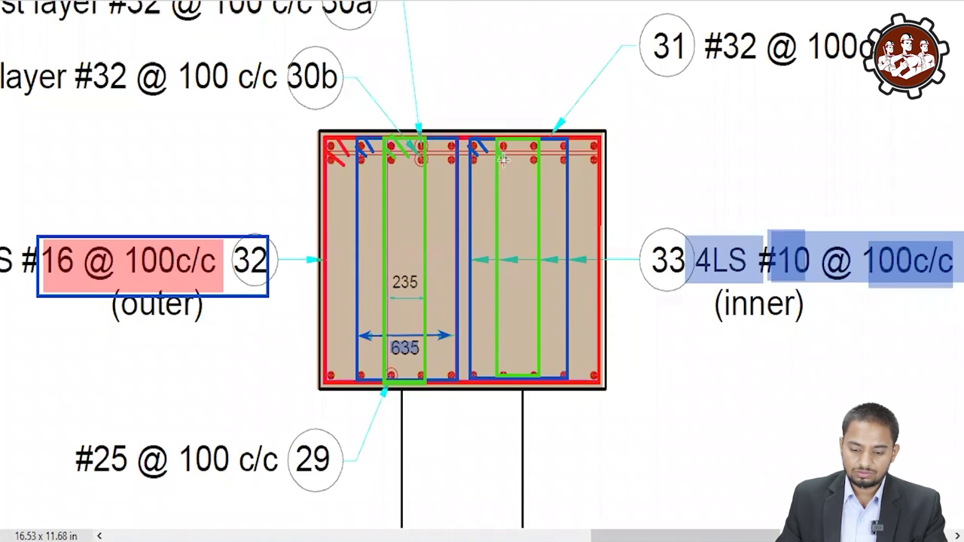
{"action": "left_click_drag", "start_coordinate": [500, 139], "coordinate": [515, 156]}
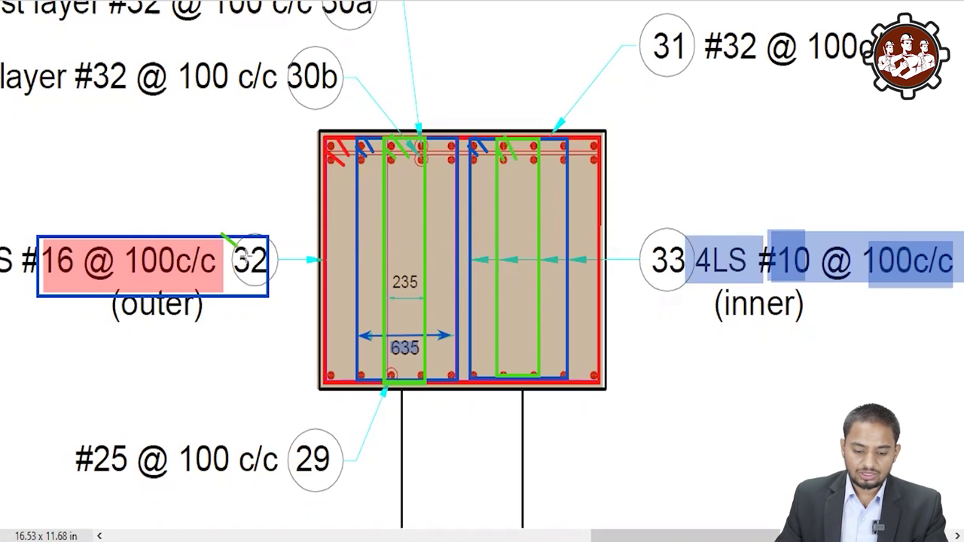
{"action": "left_click_drag", "start_coordinate": [221, 235], "coordinate": [268, 272]}
{"action": "left_click_drag", "start_coordinate": [273, 234], "coordinate": [224, 284]}
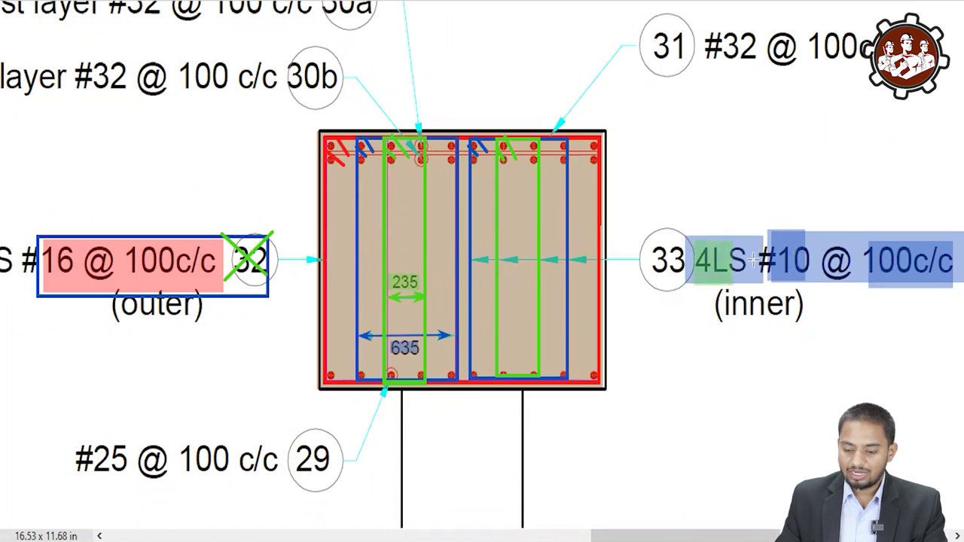
Highlight '#10' and '100c/c' in green and draw a vertical arrow beside the section.
{"action": "left_click_drag", "start_coordinate": [768, 230], "coordinate": [804, 281]}
{"action": "left_click_drag", "start_coordinate": [863, 231], "coordinate": [956, 287]}
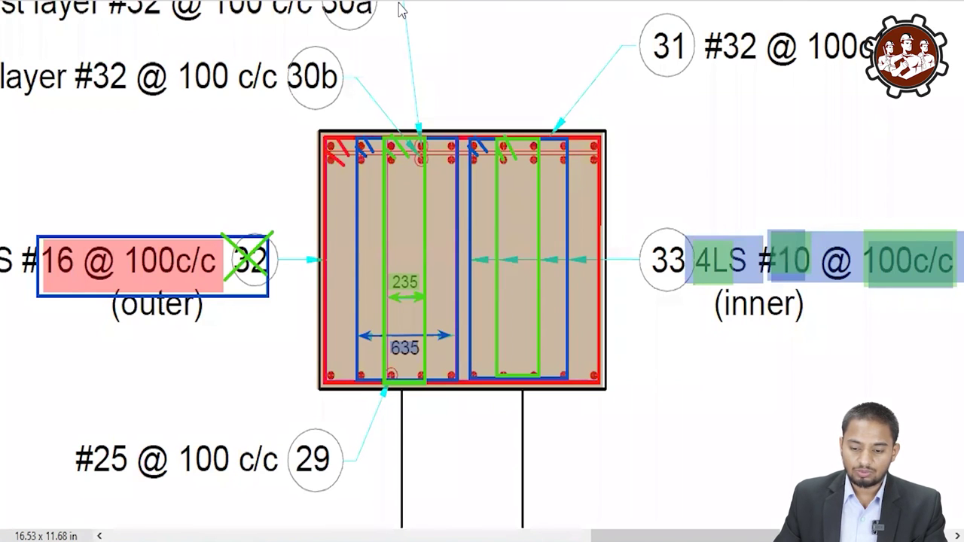
{"action": "left_click_drag", "start_coordinate": [304, 129], "coordinate": [302, 392]}
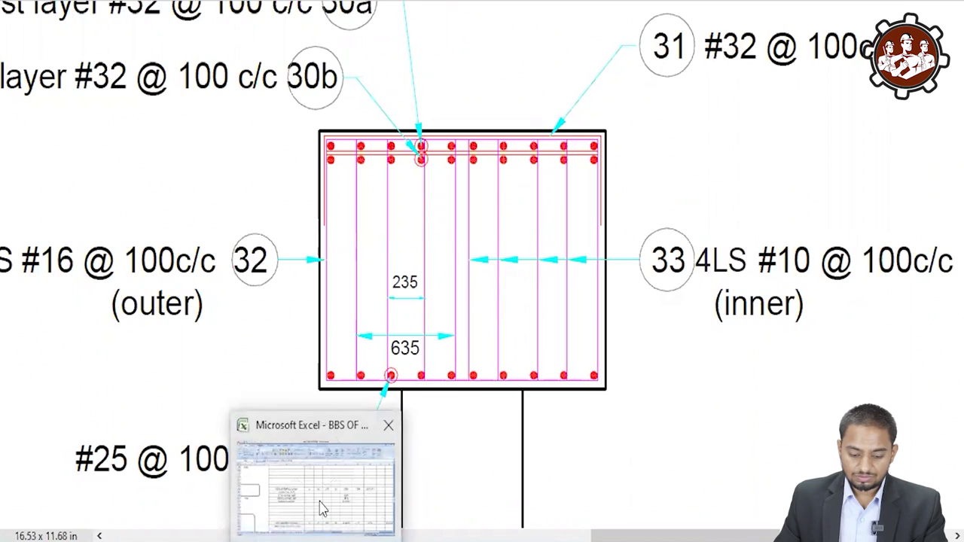
Return to the BBS OF PIER sheet and scroll through the pier cap rebar rows.
{"action": "left_click", "coordinate": [318, 508]}
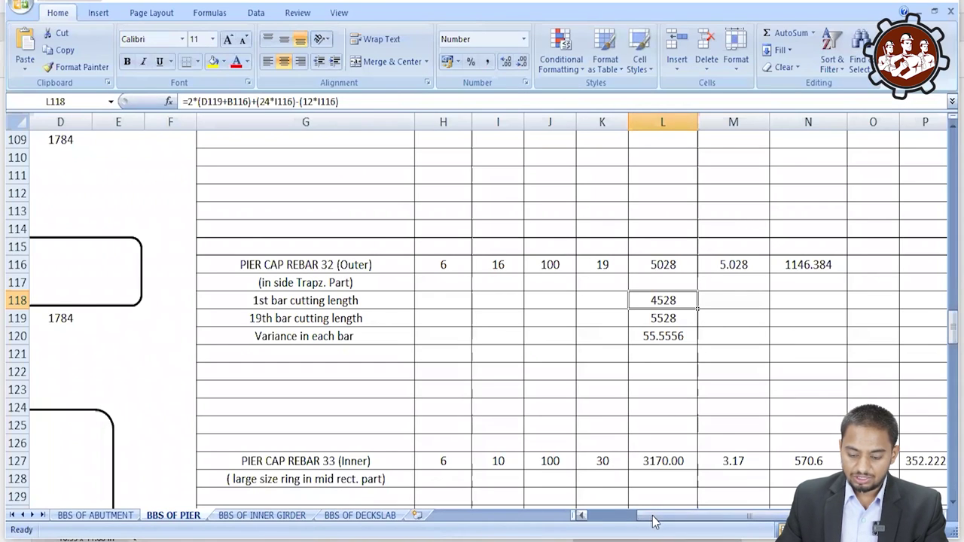
{"action": "left_click_drag", "start_coordinate": [642, 518], "coordinate": [617, 523]}
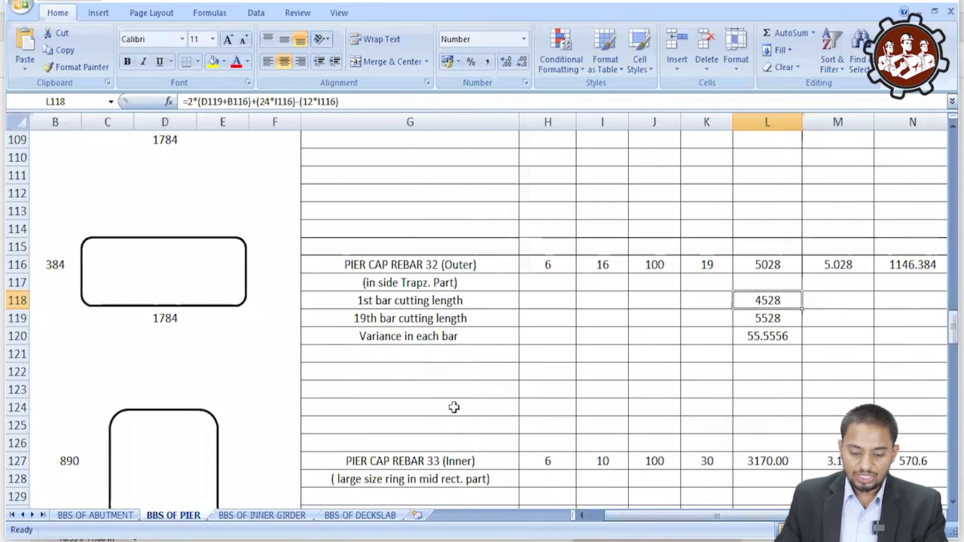
{"action": "scroll", "coordinate": [452, 403], "scroll_direction": "down", "scroll_amount": 3}
{"action": "scroll", "coordinate": [446, 400], "scroll_direction": "down", "scroll_amount": 2}
{"action": "scroll", "coordinate": [446, 401], "scroll_direction": "down", "scroll_amount": 3}
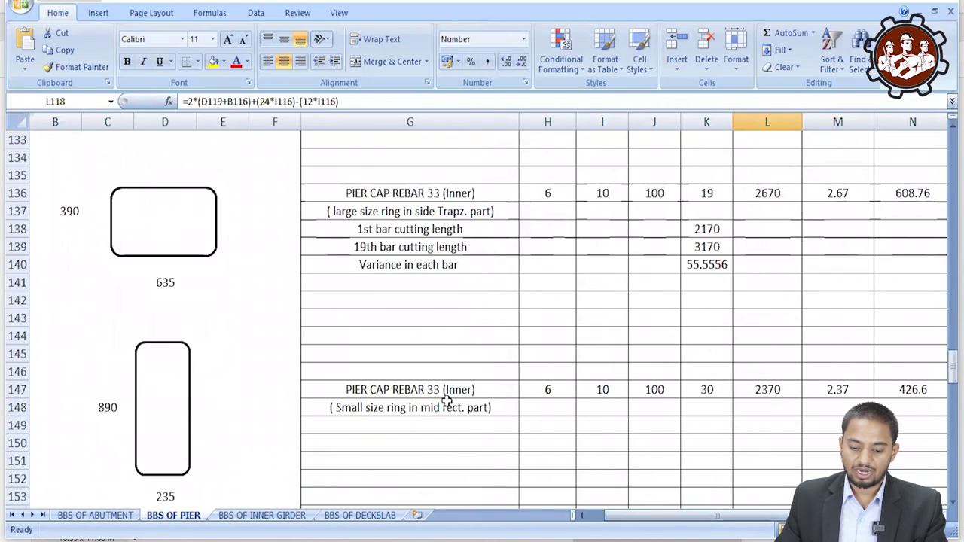
{"action": "scroll", "coordinate": [447, 401], "scroll_direction": "up", "scroll_amount": 3}
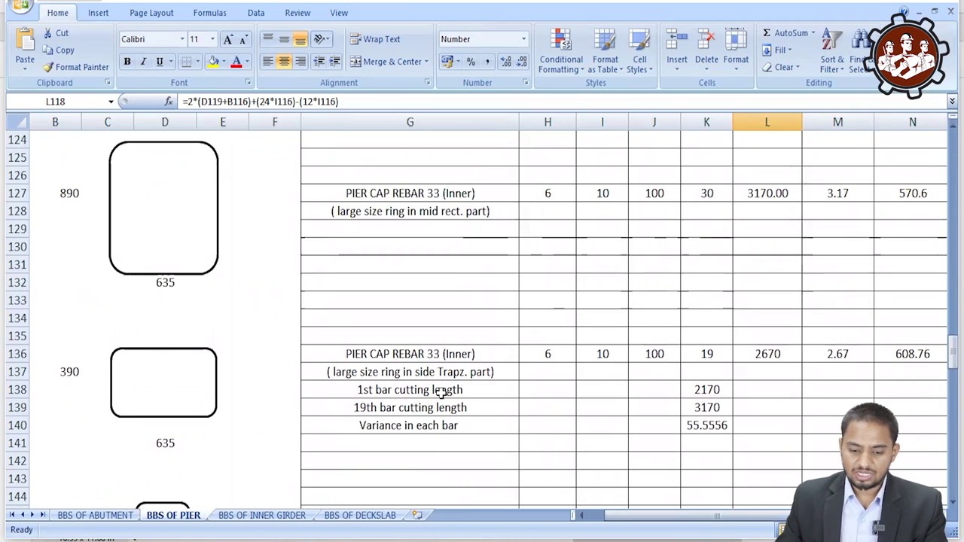
{"action": "scroll", "coordinate": [441, 392], "scroll_direction": "up", "scroll_amount": 3}
{"action": "scroll", "coordinate": [226, 317], "scroll_direction": "up", "scroll_amount": 1}
Select the PIER CAP REBAR 32 row and the rebar 33 mid-part large ring row.
{"action": "left_click", "coordinate": [12, 212]}
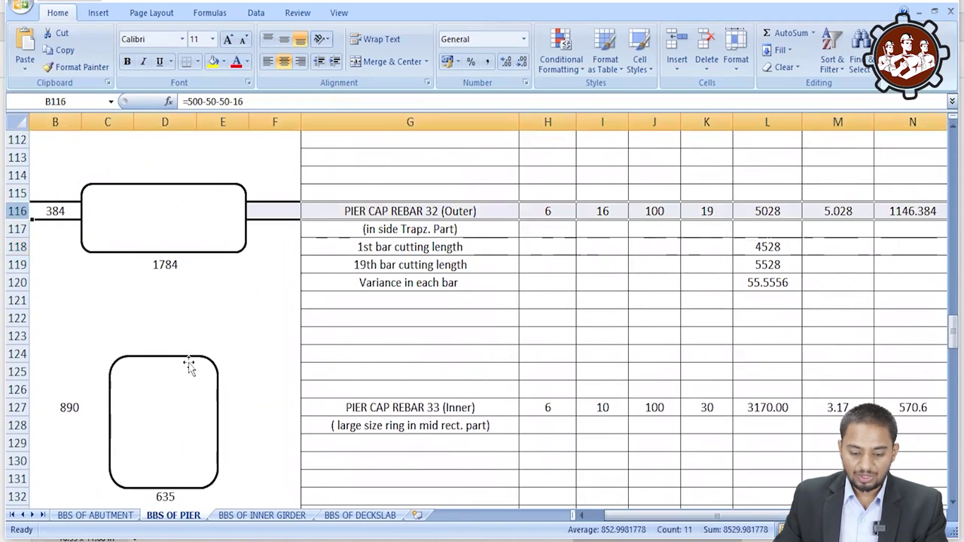
{"action": "scroll", "coordinate": [189, 366], "scroll_direction": "down", "scroll_amount": 1}
{"action": "left_click", "coordinate": [11, 355]}
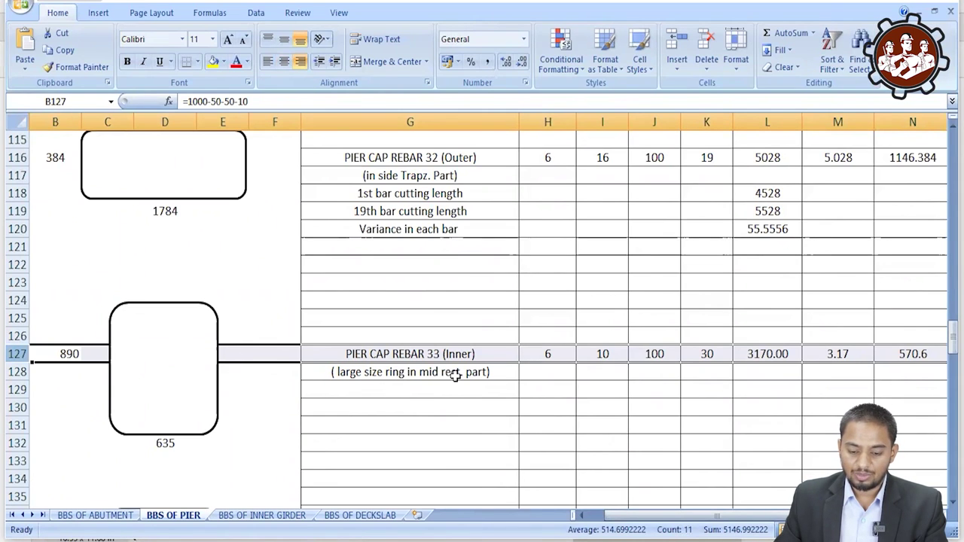
{"action": "scroll", "coordinate": [415, 422], "scroll_direction": "down", "scroll_amount": 3}
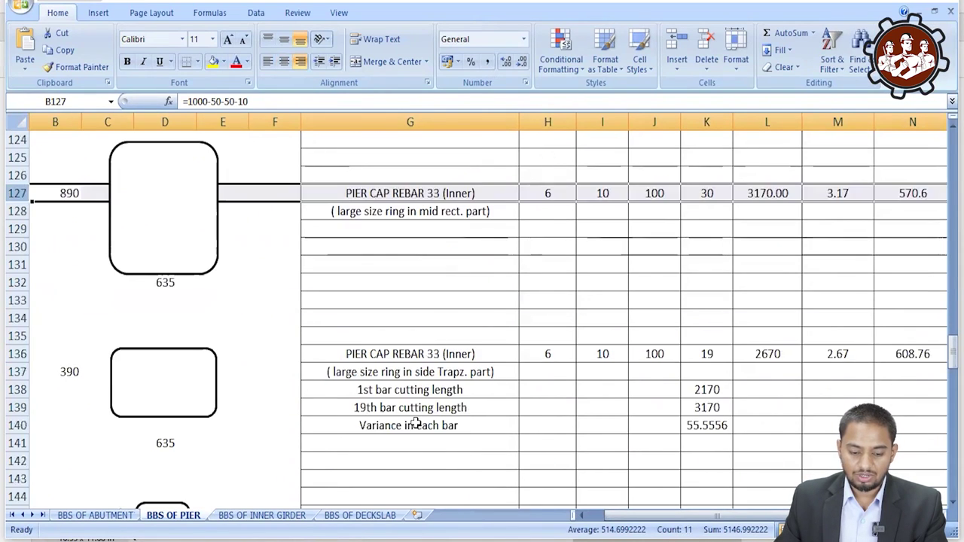
{"action": "left_click", "coordinate": [20, 371]}
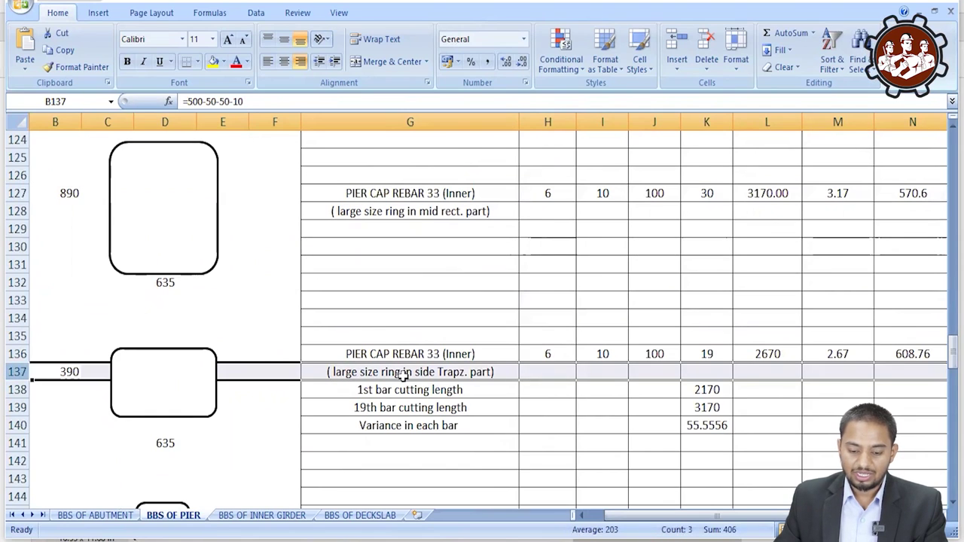
{"action": "scroll", "coordinate": [468, 374], "scroll_direction": "down", "scroll_amount": 1}
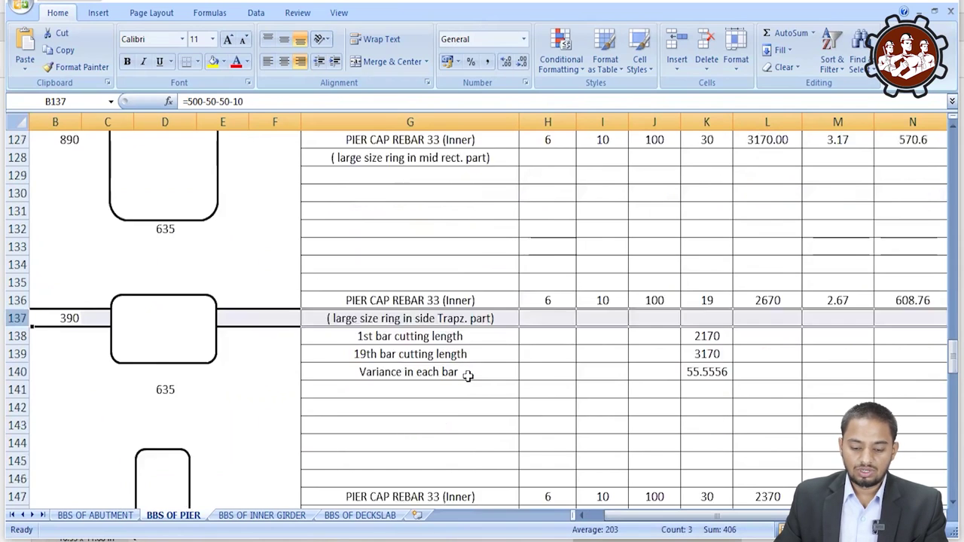
{"action": "scroll", "coordinate": [467, 375], "scroll_direction": "down", "scroll_amount": 2}
{"action": "scroll", "coordinate": [467, 374], "scroll_direction": "down", "scroll_amount": 1}
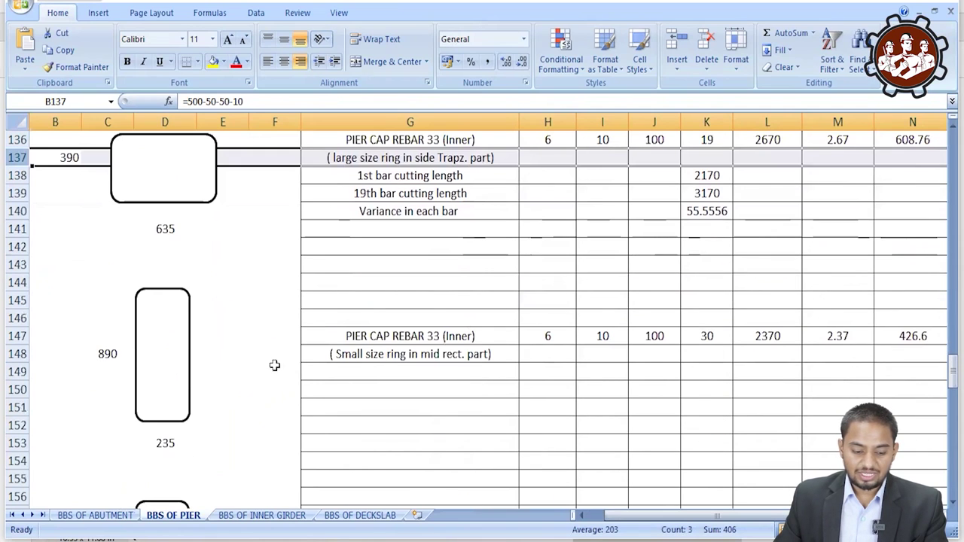
{"action": "left_click", "coordinate": [15, 337]}
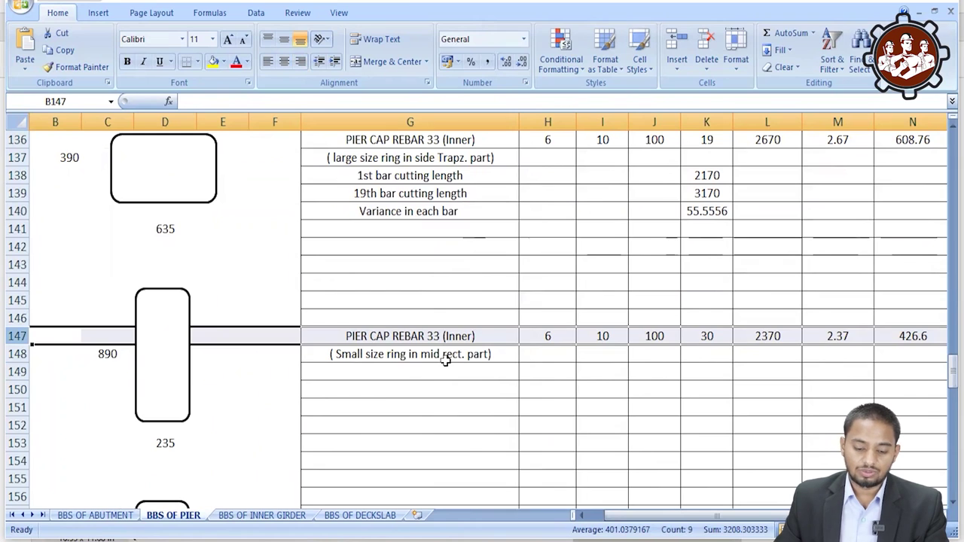
{"action": "scroll", "coordinate": [446, 360], "scroll_direction": "down", "scroll_amount": 3}
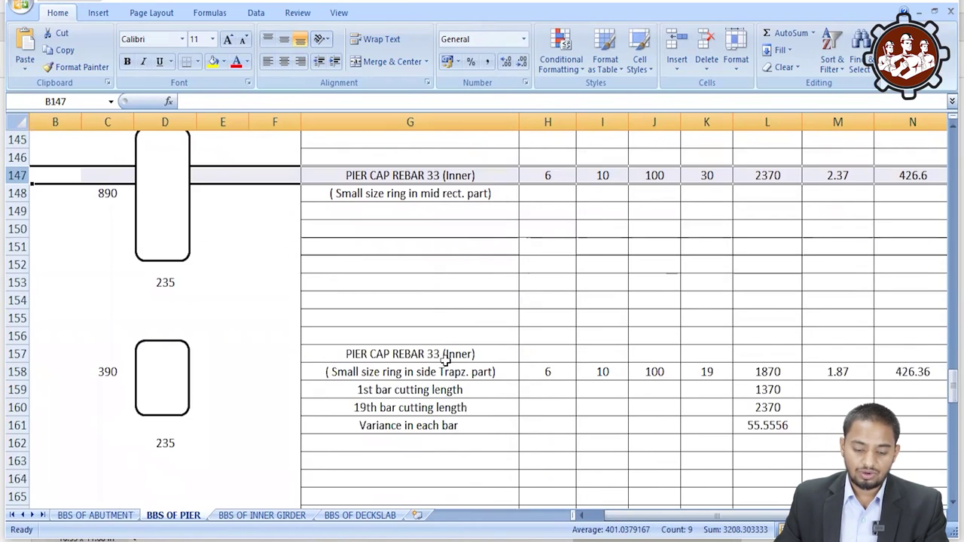
{"action": "left_click", "coordinate": [11, 371]}
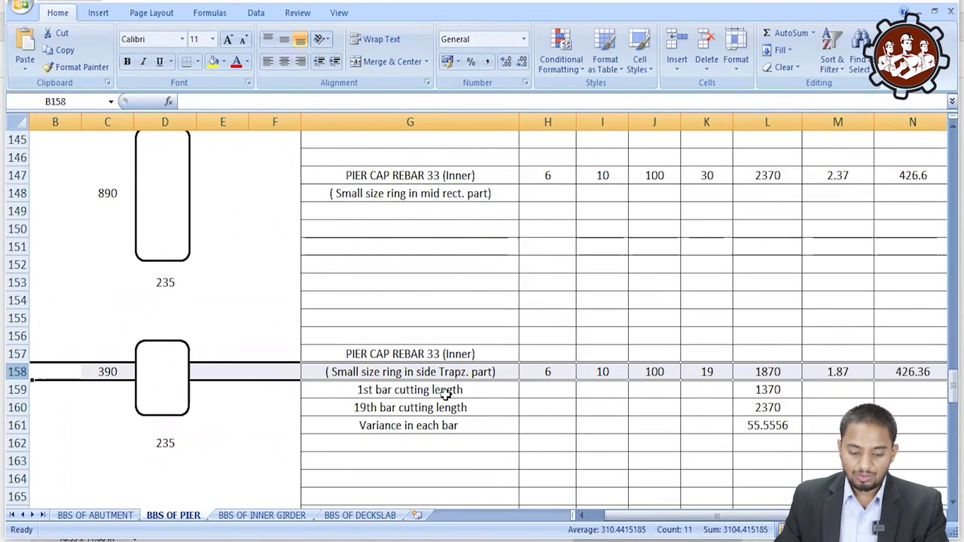
{"action": "scroll", "coordinate": [444, 391], "scroll_direction": "down", "scroll_amount": 3}
{"action": "scroll", "coordinate": [445, 394], "scroll_direction": "up", "scroll_amount": 2}
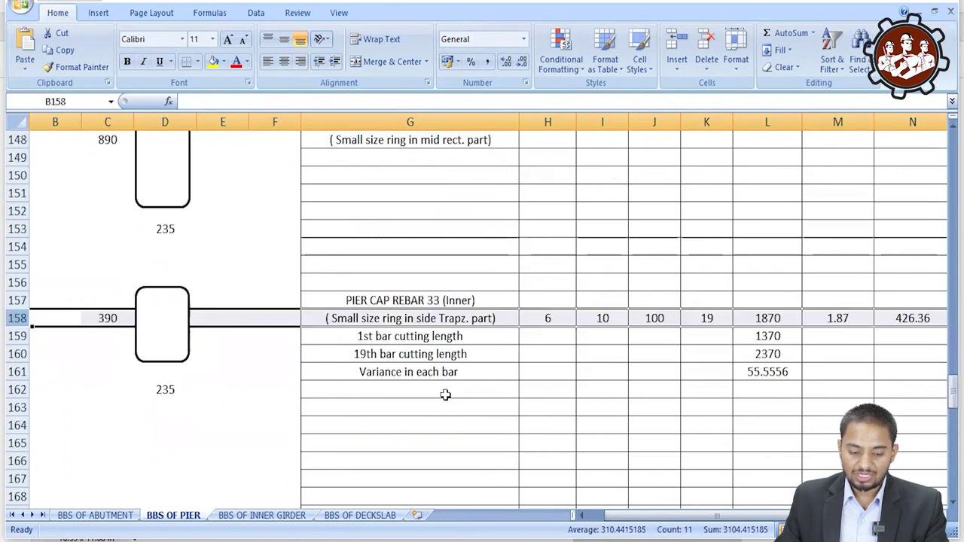
{"action": "scroll", "coordinate": [445, 394], "scroll_direction": "up", "scroll_amount": 4}
{"action": "scroll", "coordinate": [446, 395], "scroll_direction": "up", "scroll_amount": 3}
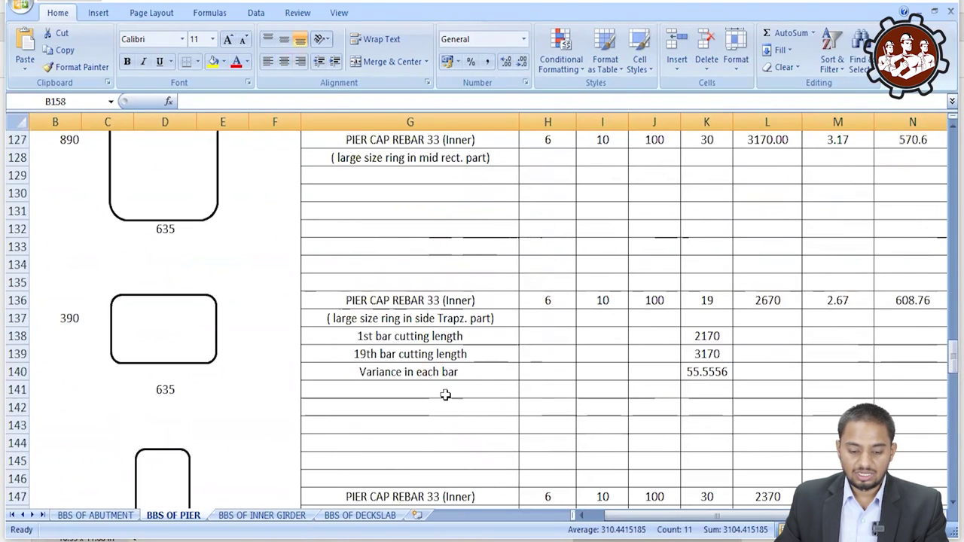
{"action": "scroll", "coordinate": [445, 394], "scroll_direction": "up", "scroll_amount": 6}
{"action": "scroll", "coordinate": [445, 395], "scroll_direction": "up", "scroll_amount": 4}
{"action": "scroll", "coordinate": [445, 395], "scroll_direction": "up", "scroll_amount": 8}
{"action": "scroll", "coordinate": [446, 394], "scroll_direction": "up", "scroll_amount": 3}
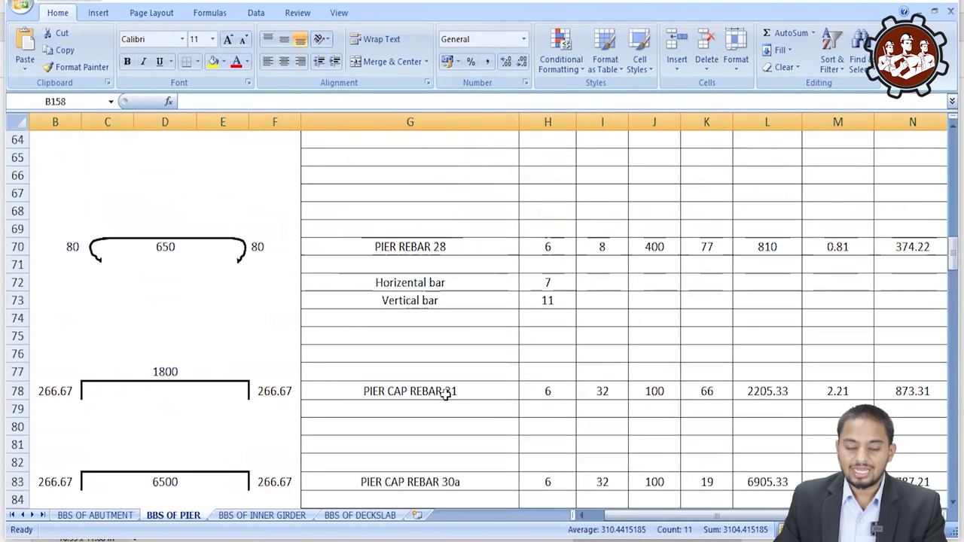